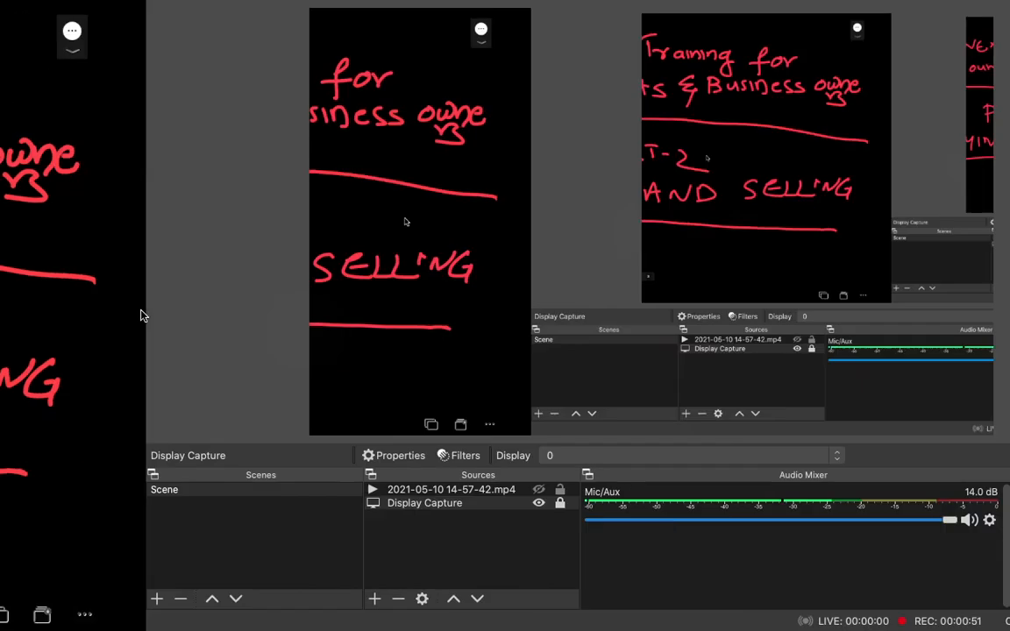
Switch to the ERPNext Buying page in the browser and highlight the module list, marking Buying and Selling, then clear the marks.
key(super+Tab)
key(super+Tab)
key(super+Tab)
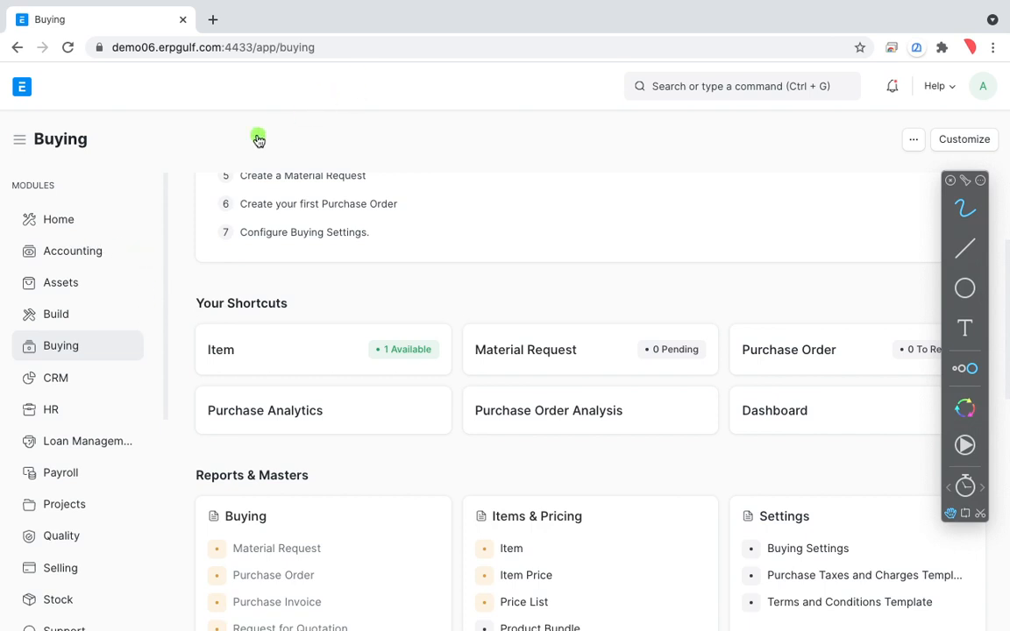
mouse_move(162, 178)
mouse_down()
mouse_move(11, 338)
mouse_move(101, 535)
mouse_up()
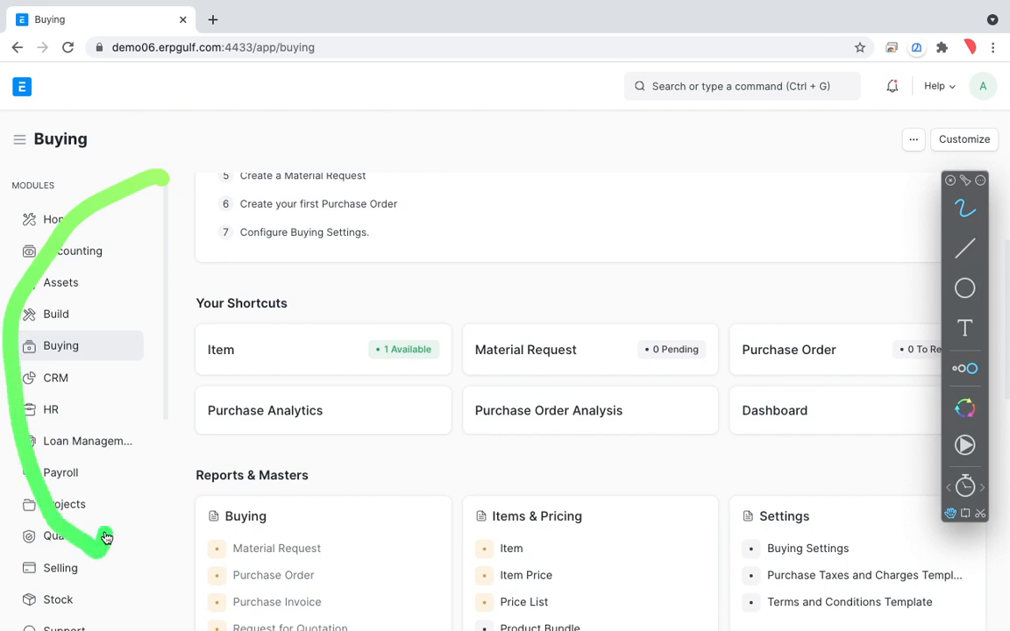
mouse_move(114, 317)
mouse_down()
mouse_move(4, 349)
mouse_move(88, 276)
mouse_up()
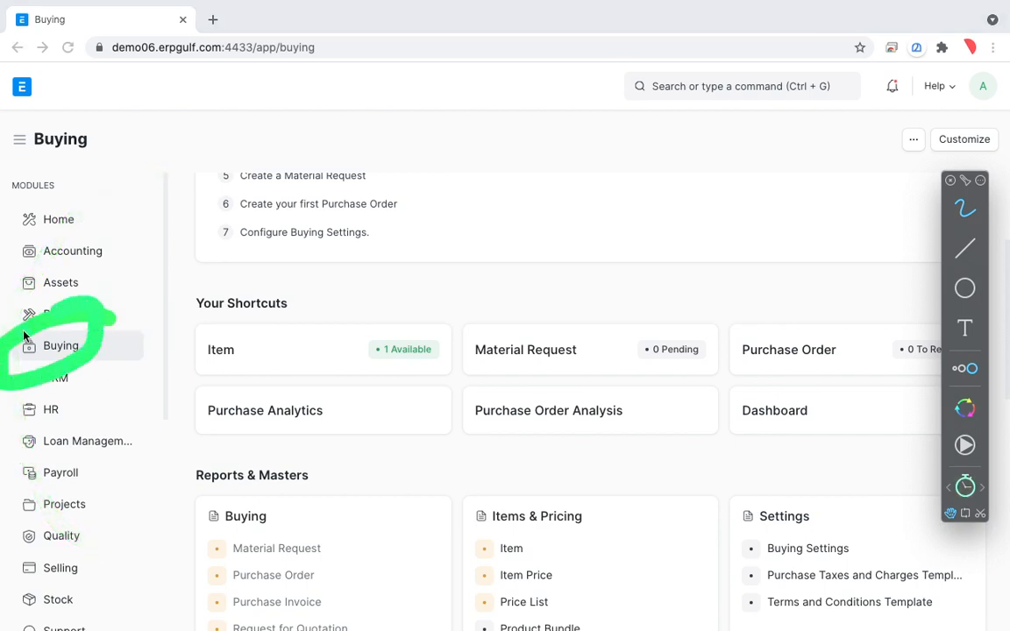
mouse_move(102, 530)
mouse_down()
mouse_move(11, 561)
mouse_move(49, 539)
mouse_up()
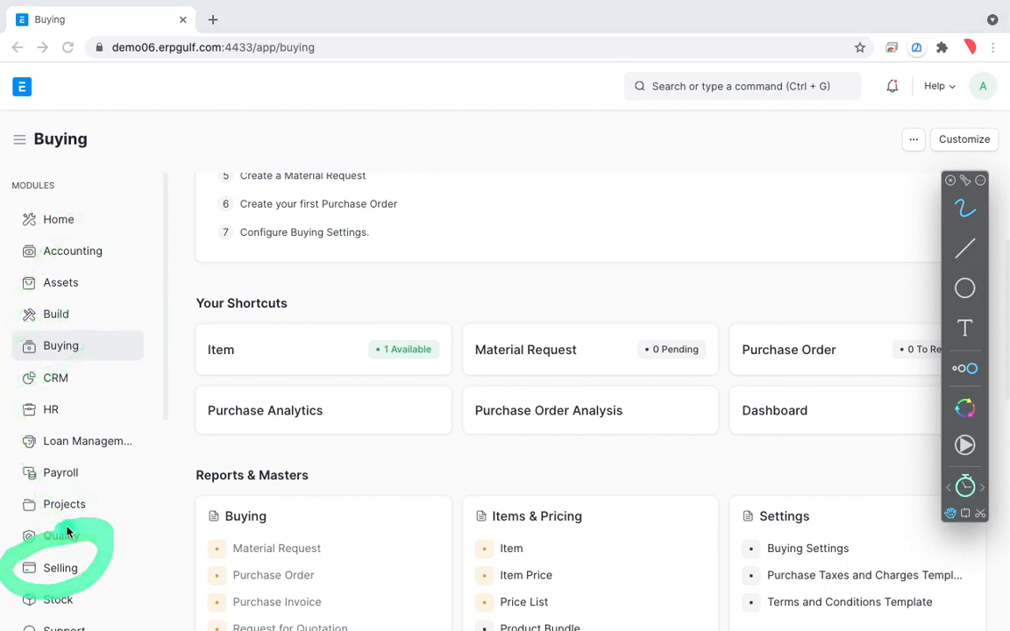
key(Escape)
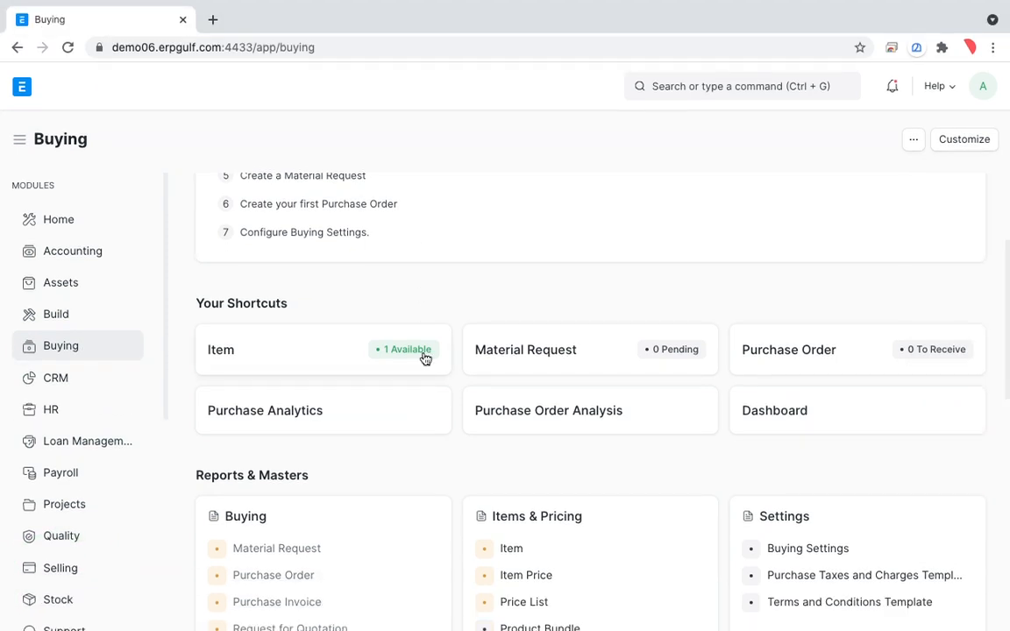
Circle the Buying card's heading area under Reports & Masters and mark Material Request and the entries below it with the freehand pen.
scroll(420, 544, down, 2)
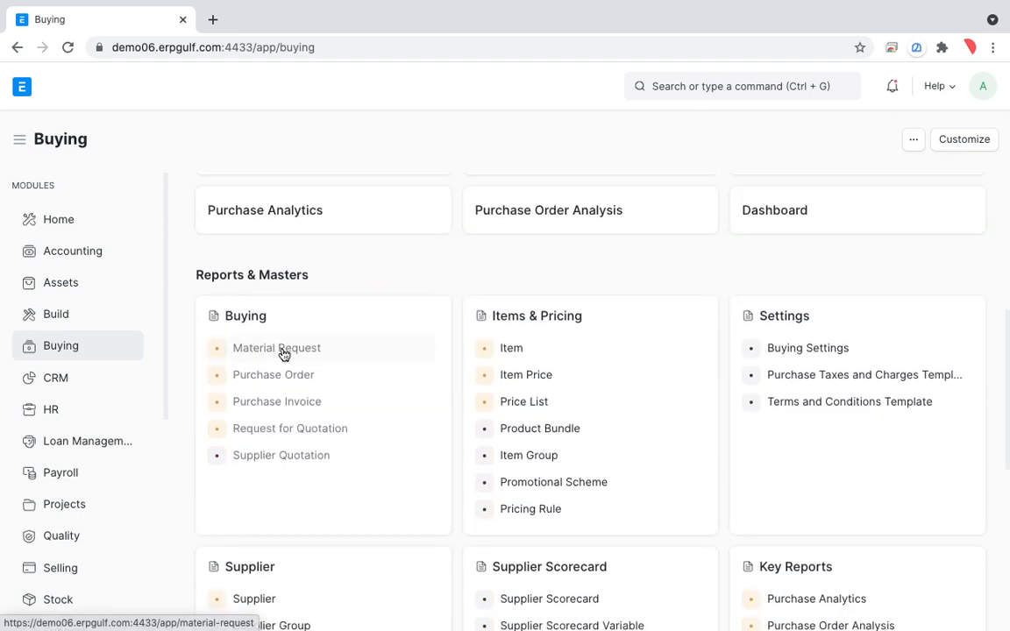
key(alt+Tab)
mouse_move(325, 320)
mouse_down()
mouse_move(207, 360)
mouse_move(248, 355)
mouse_up()
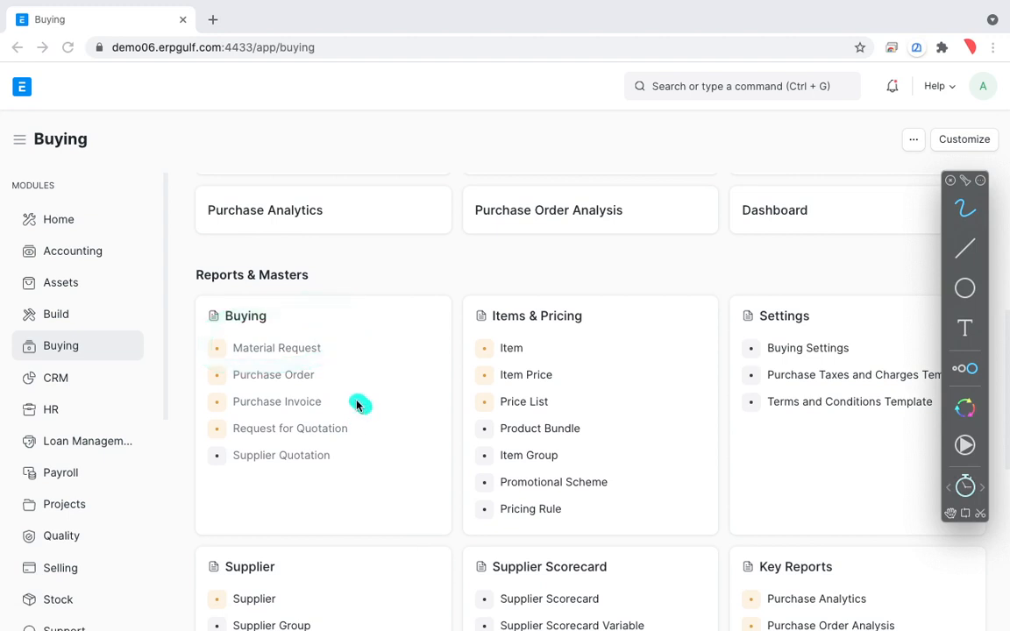
mouse_move(349, 351)
mouse_down()
mouse_move(383, 334)
mouse_move(336, 343)
mouse_move(405, 351)
mouse_up()
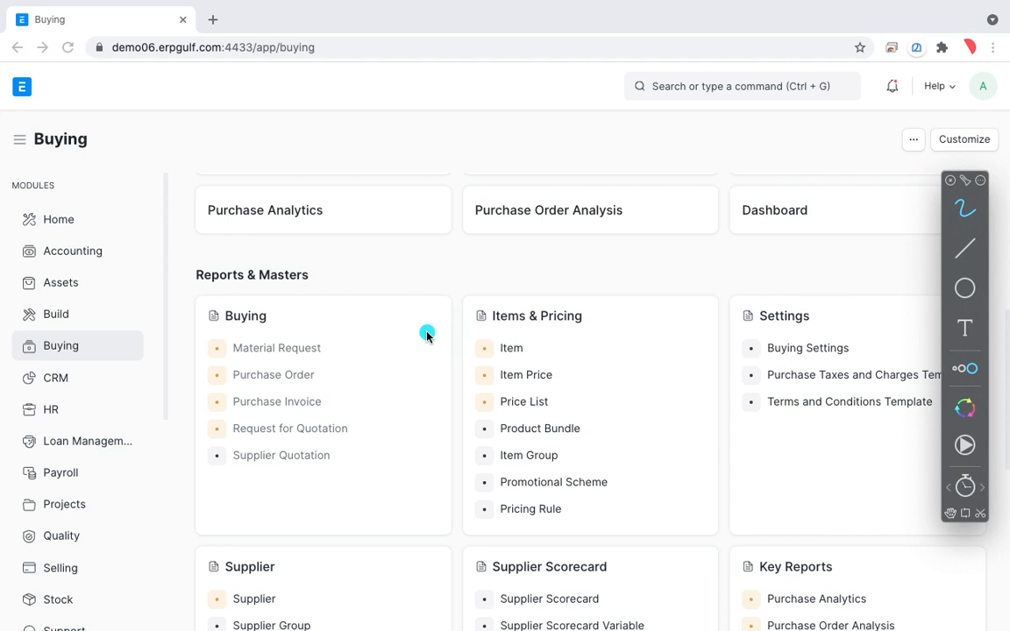
drag(343, 348, 440, 313)
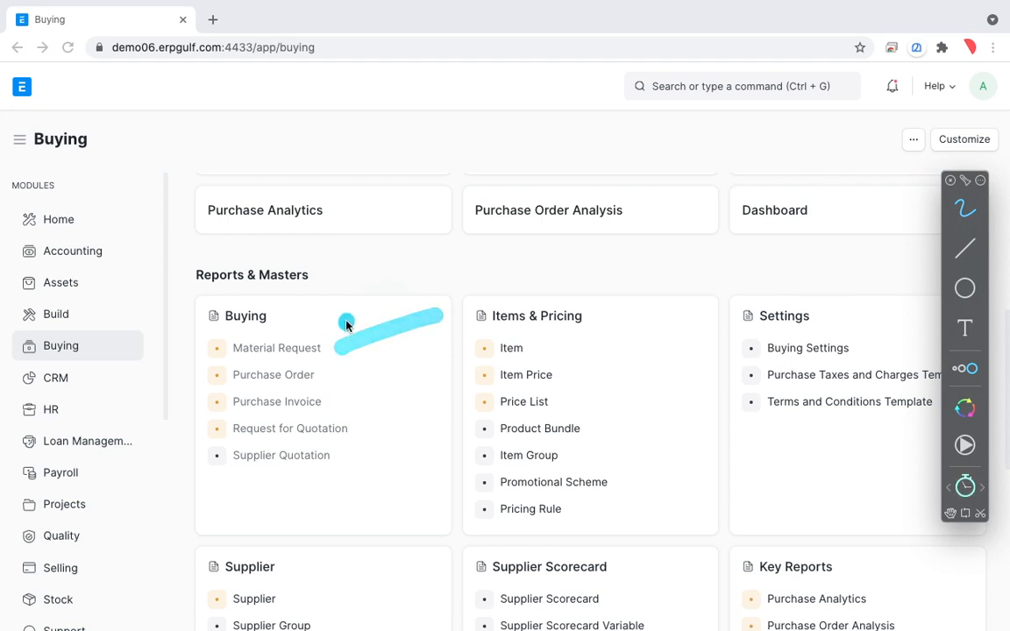
drag(338, 318, 388, 344)
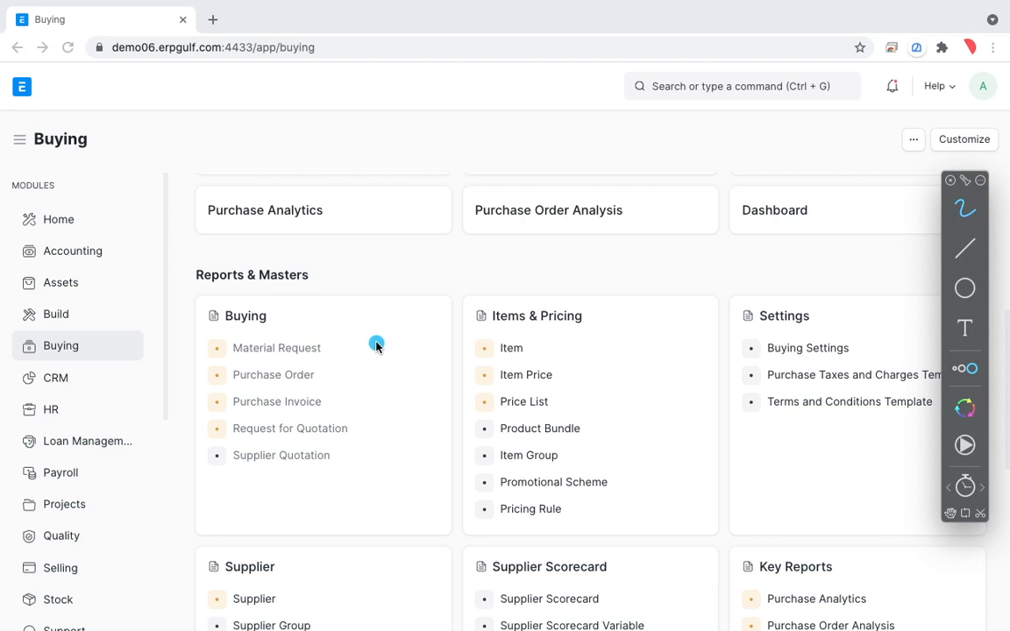
mouse_move(344, 348)
mouse_down()
mouse_move(402, 323)
mouse_move(383, 352)
mouse_move(365, 460)
mouse_up()
click(351, 340)
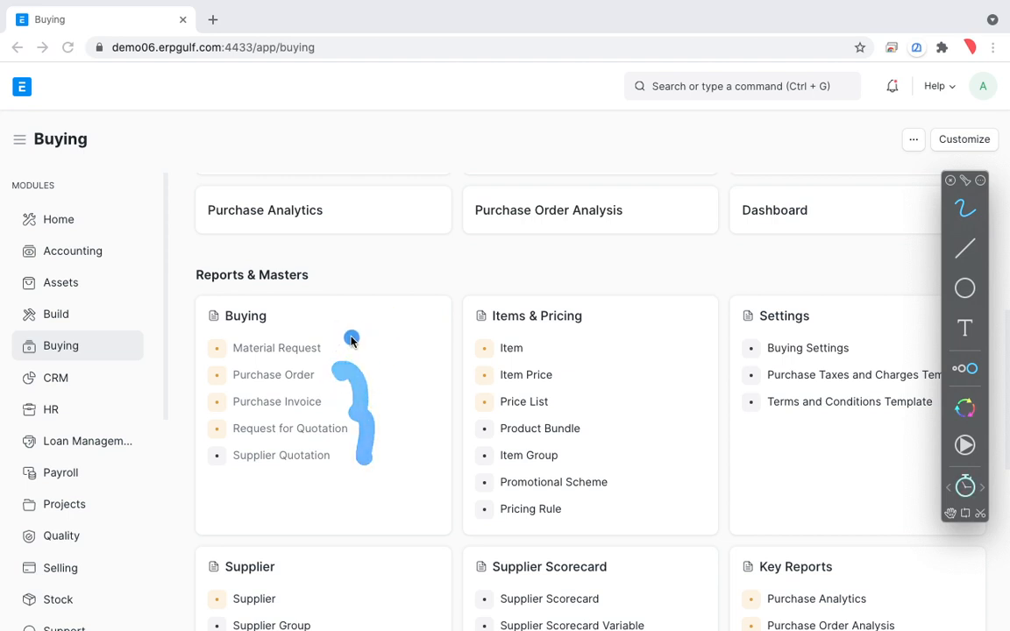
mouse_move(351, 339)
mouse_down()
mouse_move(394, 320)
mouse_move(356, 351)
mouse_up()
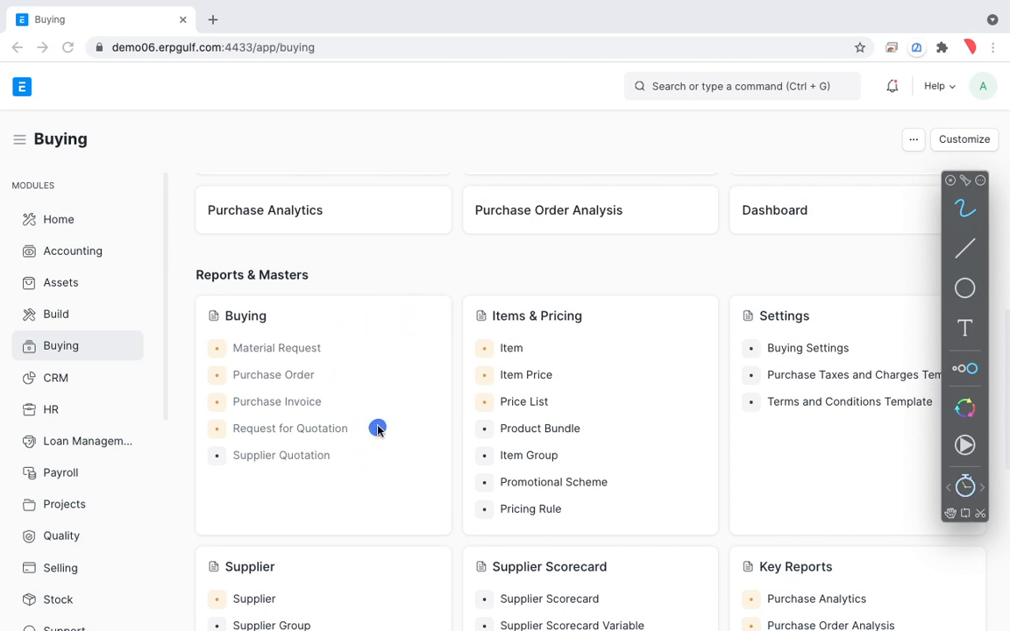
Draw freehand marks beside the Purchase Invoice and Request for Quotation entries in the Buying card.
drag(378, 429, 444, 399)
drag(380, 428, 464, 391)
drag(377, 405, 427, 430)
mouse_move(374, 423)
mouse_down()
mouse_move(456, 394)
mouse_move(434, 433)
mouse_up()
drag(375, 424, 453, 400)
Mark the Purchase Order entry in the Buying card and circle around Purchase Order and Purchase Invoice.
drag(338, 375, 459, 341)
mouse_move(341, 365)
mouse_down()
mouse_move(322, 354)
mouse_move(259, 410)
mouse_move(234, 359)
mouse_up()
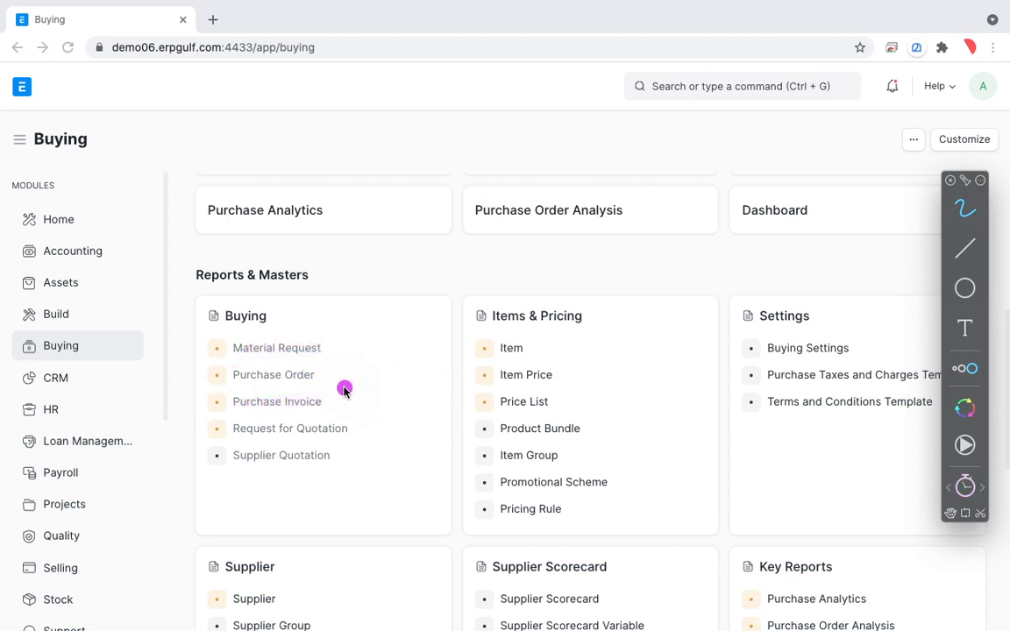
mouse_move(339, 386)
mouse_down()
mouse_move(226, 387)
mouse_move(275, 424)
mouse_move(345, 393)
mouse_move(220, 388)
mouse_move(344, 390)
mouse_move(333, 375)
mouse_up()
mouse_move(317, 391)
mouse_down()
mouse_move(264, 385)
mouse_move(305, 410)
mouse_up()
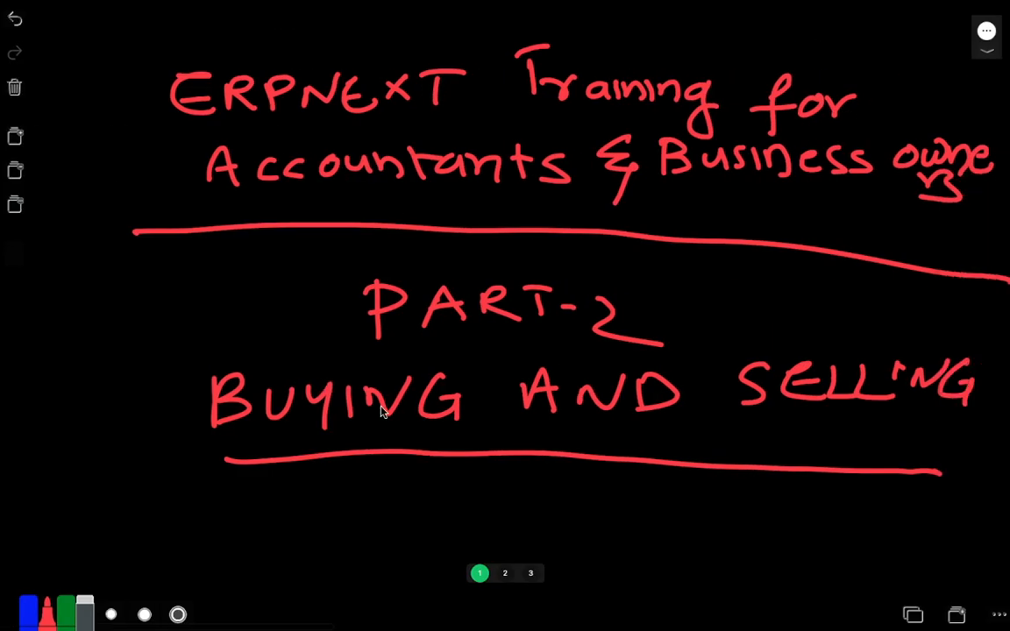
Check the whiteboard's pages and settle on the blank black page 2.
click(504, 574)
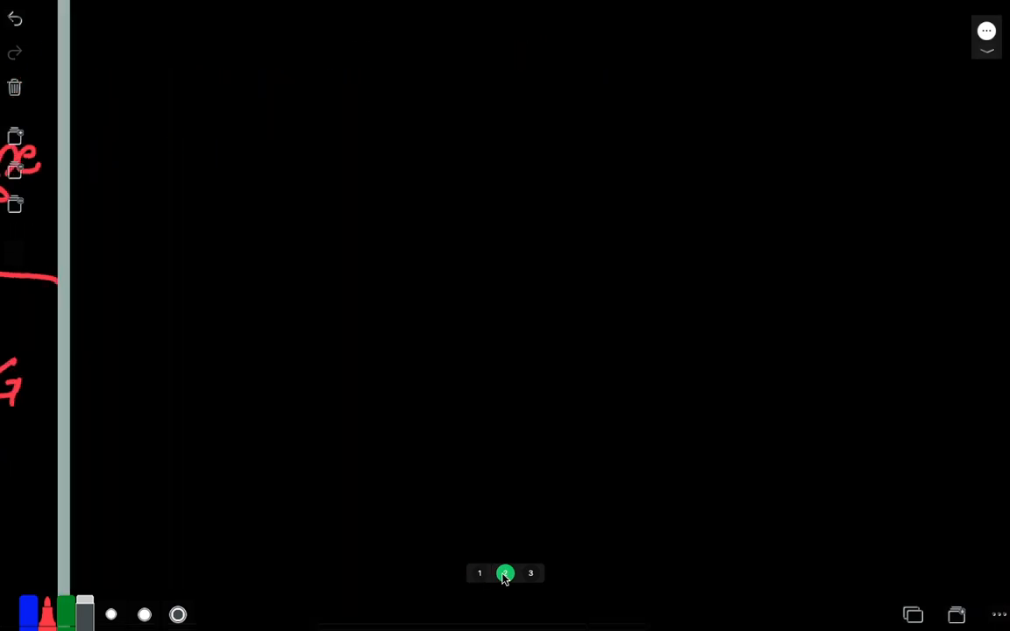
click(533, 574)
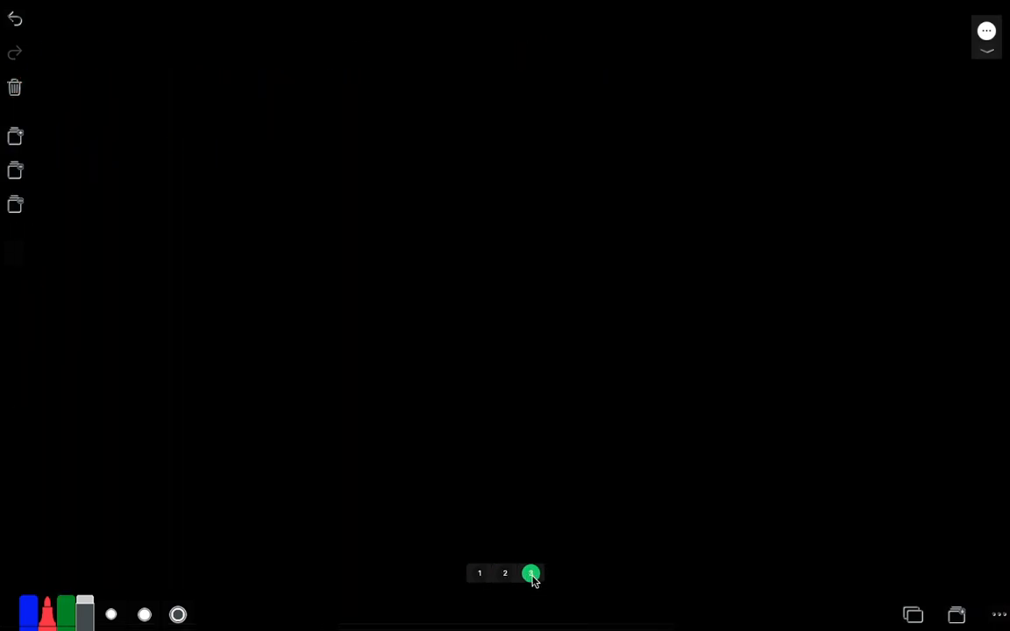
click(505, 576)
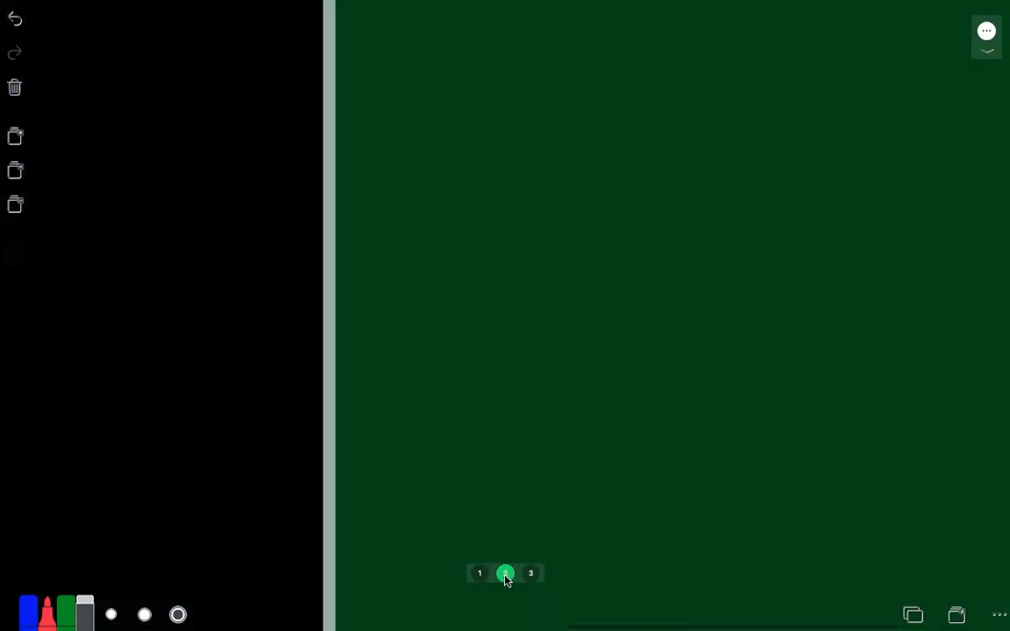
Return to the ERPNext Buying page and circle the Purchase Order and Purchase Invoice entries with the freehand pen.
key(ctrl+Left)
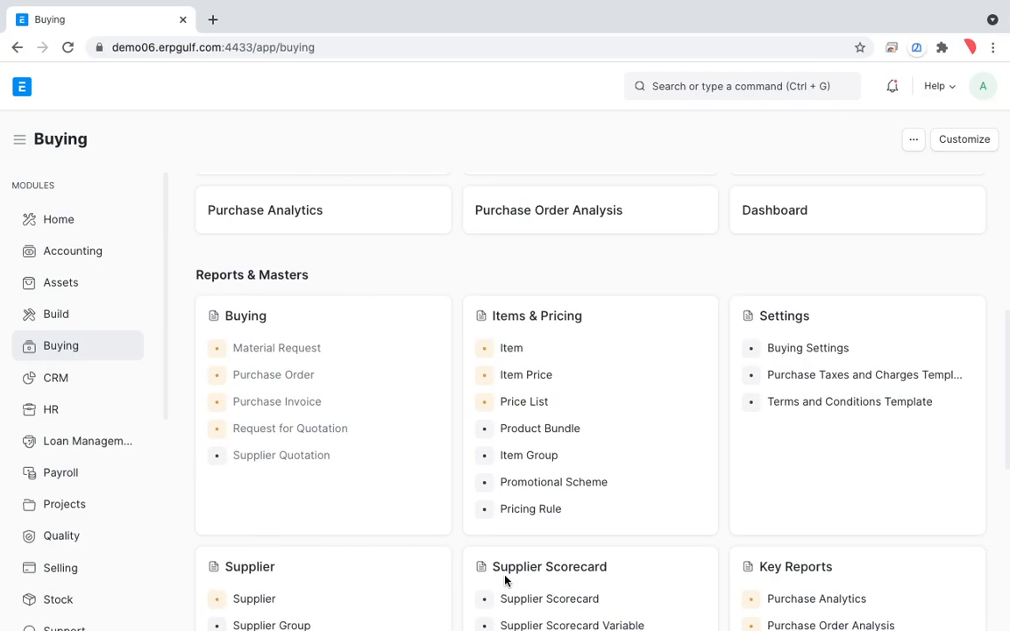
key(alt+Tab)
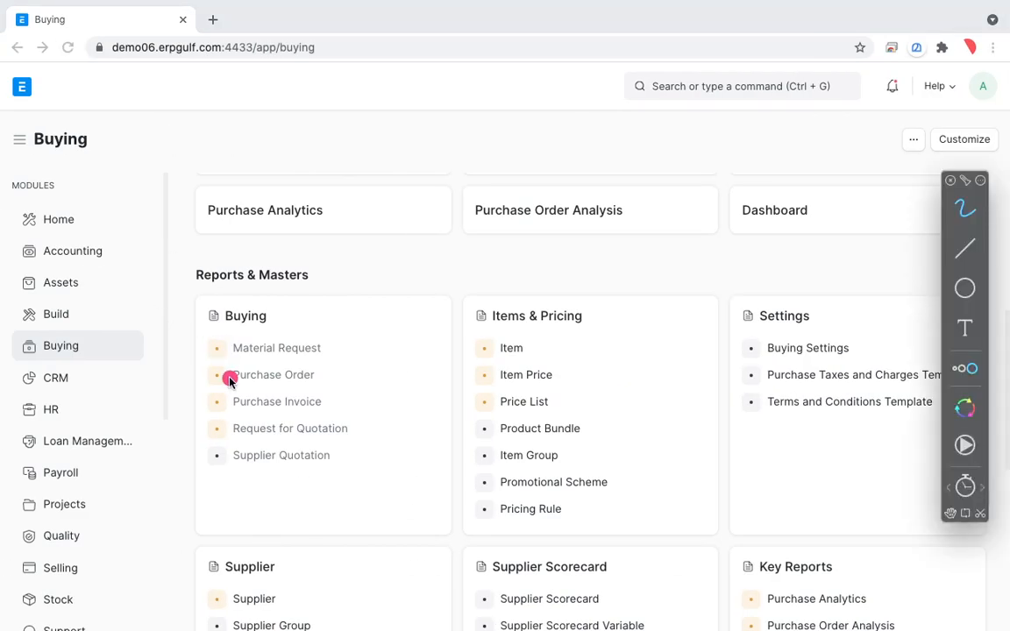
drag(237, 351, 368, 331)
drag(224, 386, 325, 355)
mouse_move(320, 368)
mouse_down()
mouse_move(210, 395)
mouse_move(326, 401)
mouse_up()
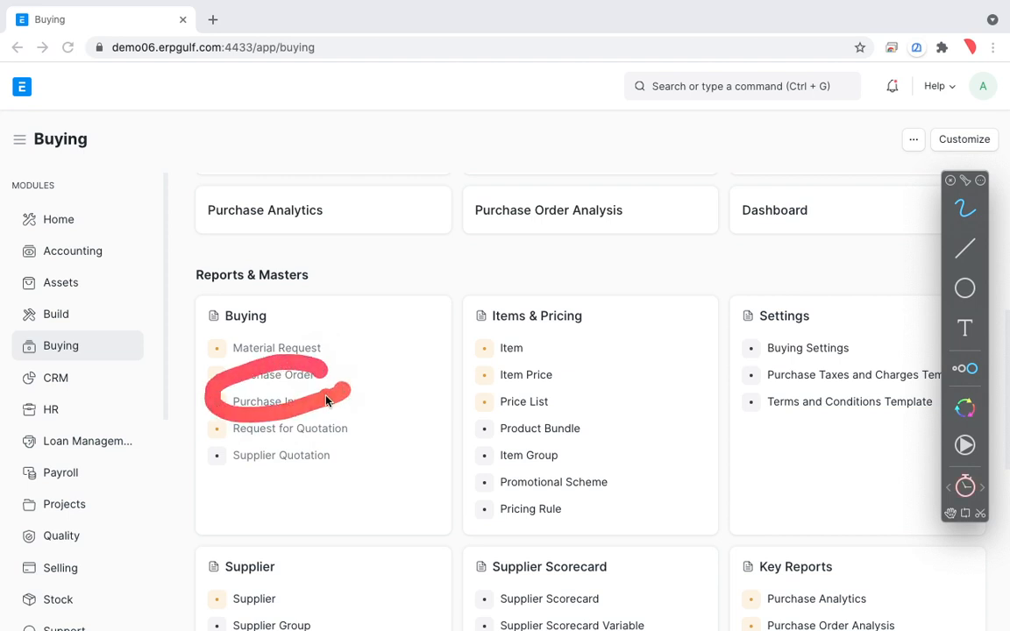
Strike through Material Request, Request for Quotation and Supplier Quotation, and draw marks beside Purchase Order and Purchase Invoice.
drag(227, 352, 322, 348)
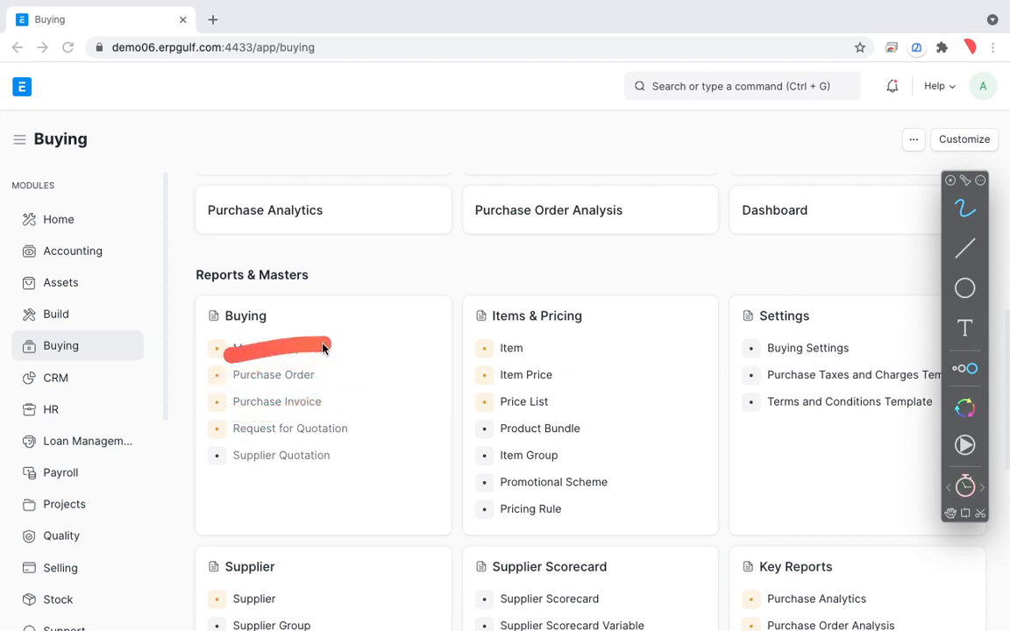
drag(225, 429, 360, 427)
drag(220, 463, 333, 453)
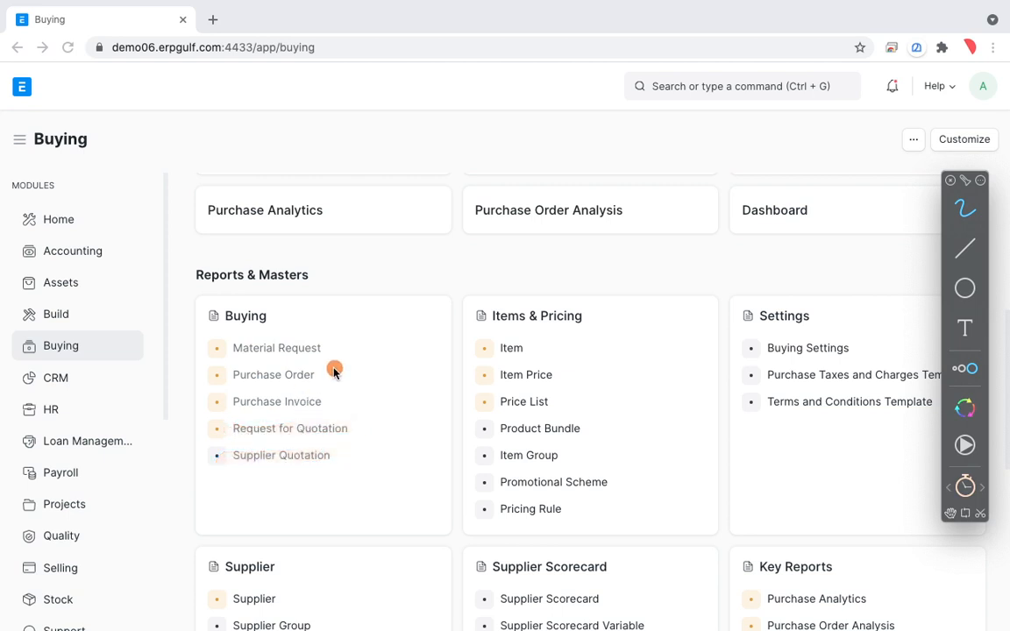
drag(334, 369, 402, 360)
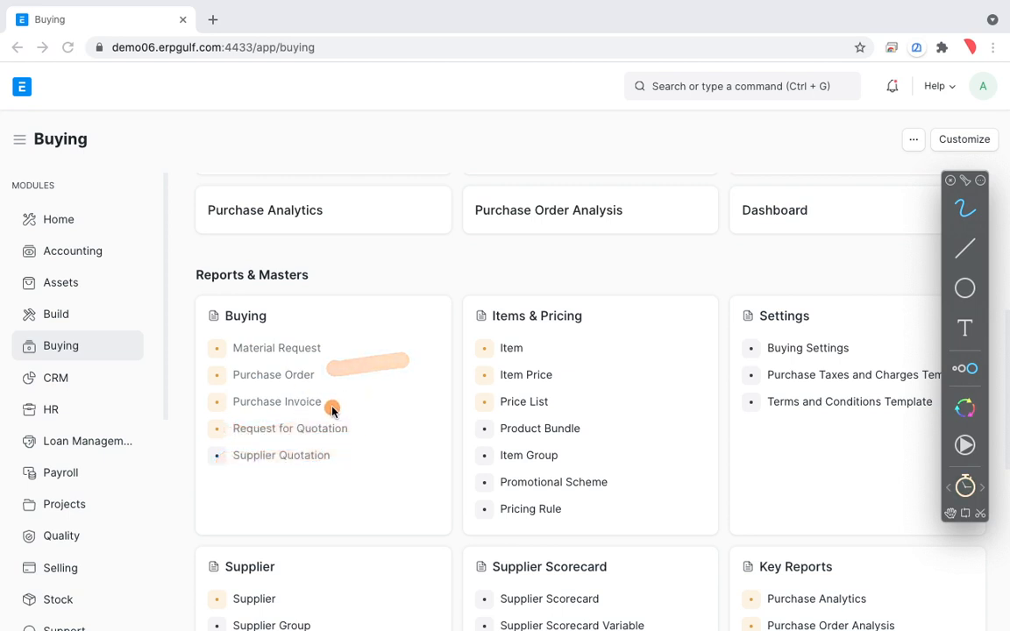
drag(333, 411, 440, 388)
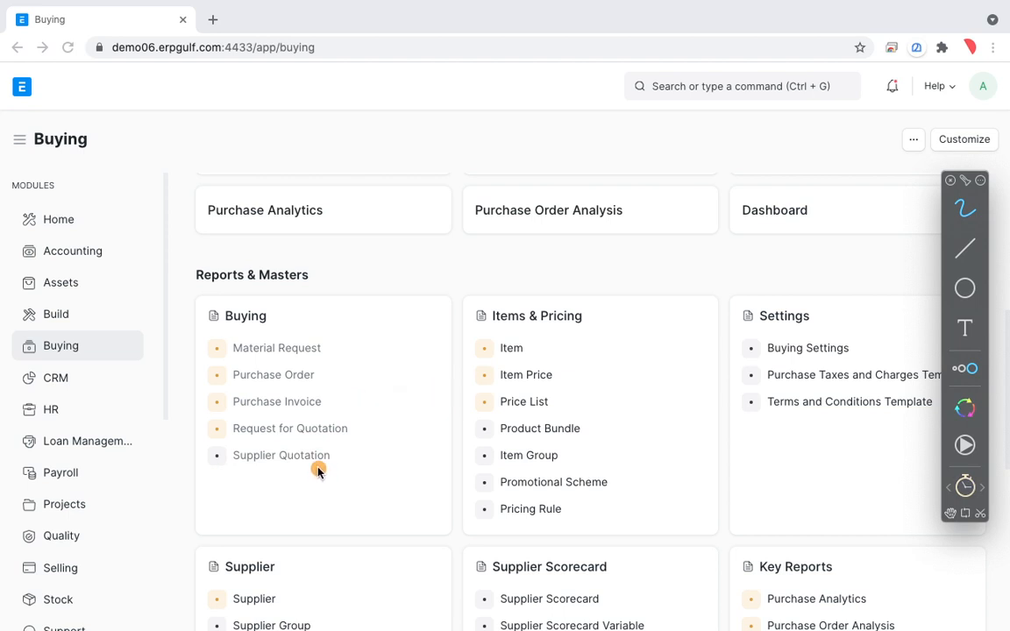
Switch to whiteboard page 2, turn off the screen annotation and handwrite "1- PO to Supplier" in red as the first line.
key(ctrl+Right)
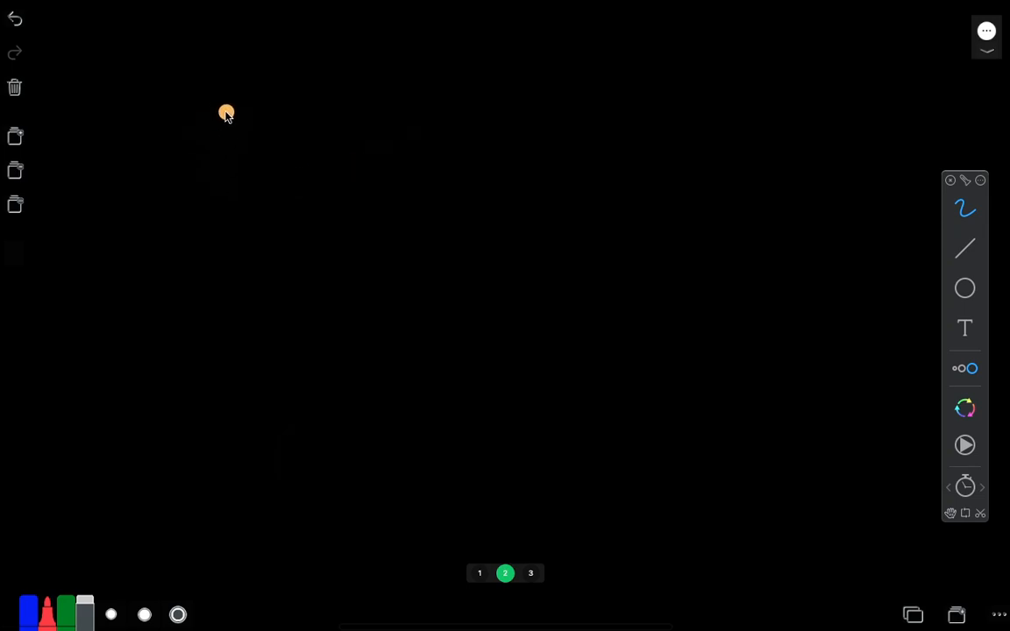
key(Escape)
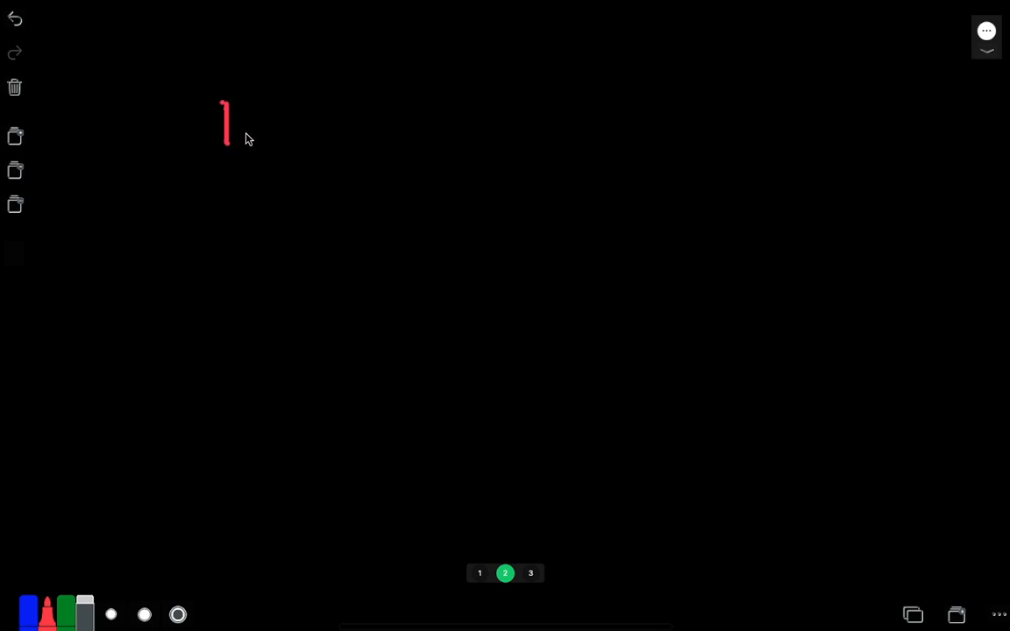
drag(255, 130, 281, 128)
drag(356, 127, 335, 134)
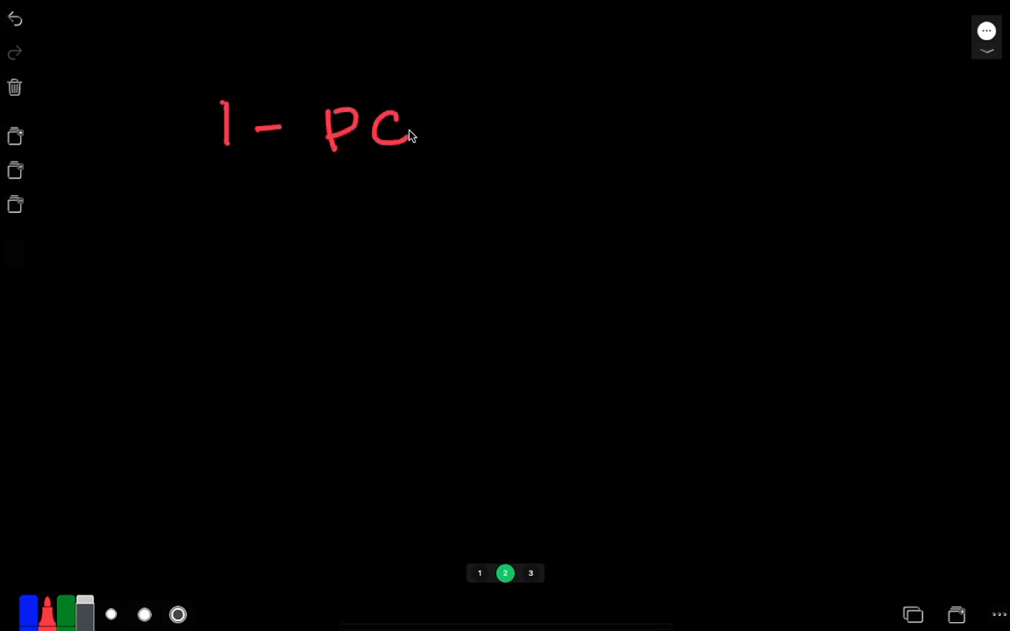
mouse_move(491, 100)
mouse_down()
mouse_move(492, 143)
mouse_move(513, 121)
mouse_up()
drag(524, 112, 519, 121)
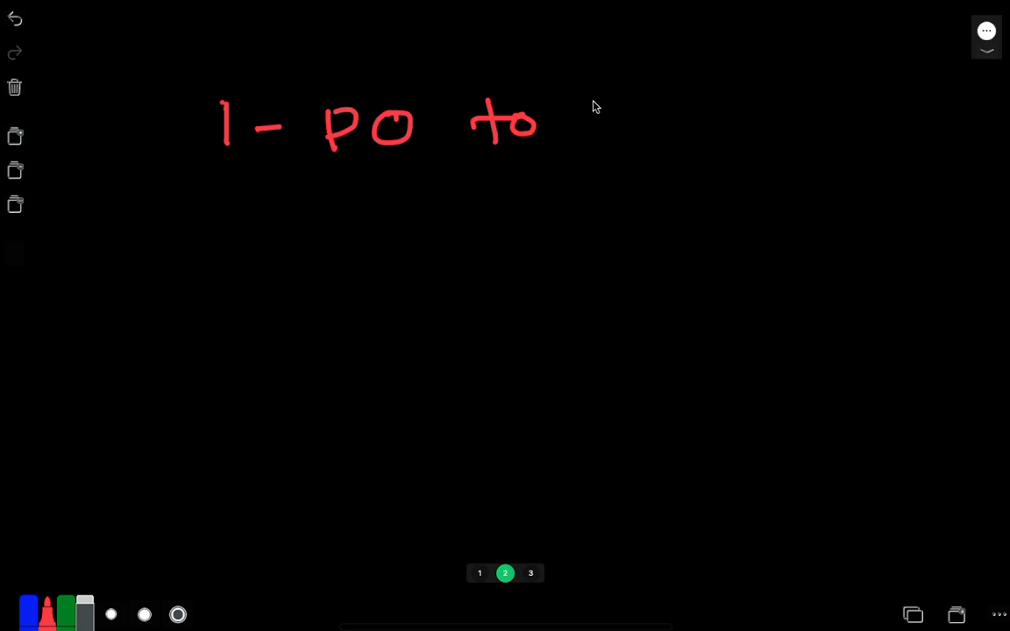
mouse_move(617, 111)
mouse_down()
mouse_move(644, 130)
mouse_move(698, 115)
mouse_move(710, 140)
mouse_up()
mouse_move(737, 95)
mouse_down()
mouse_move(734, 134)
mouse_move(796, 107)
mouse_up()
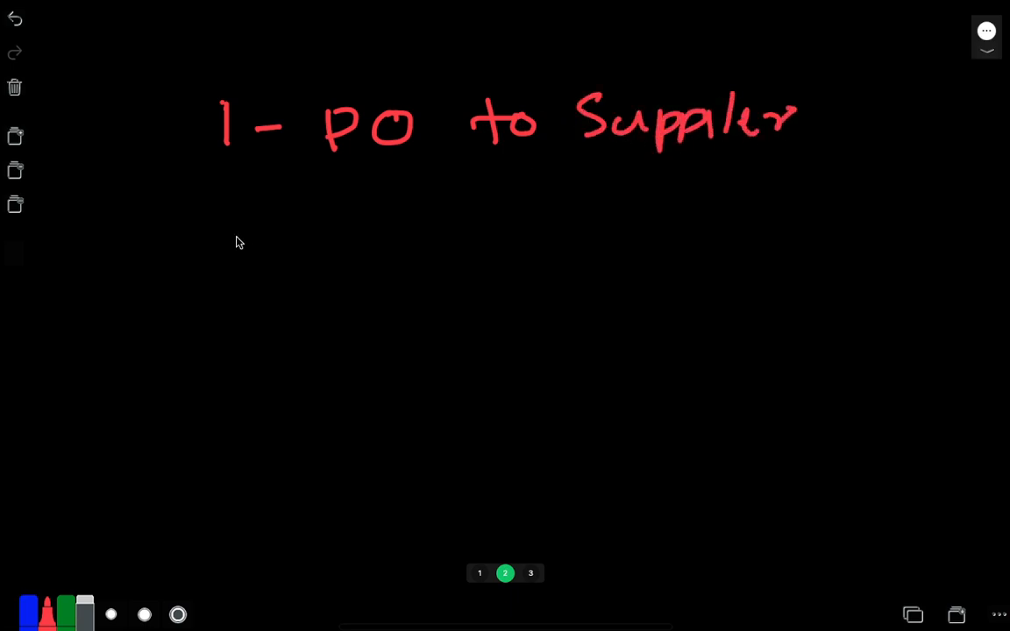
Handwrite "2- PI From Supplier" in red as the second line of the list on the whiteboard.
mouse_move(225, 193)
mouse_down()
mouse_move(267, 229)
mouse_move(312, 212)
mouse_up()
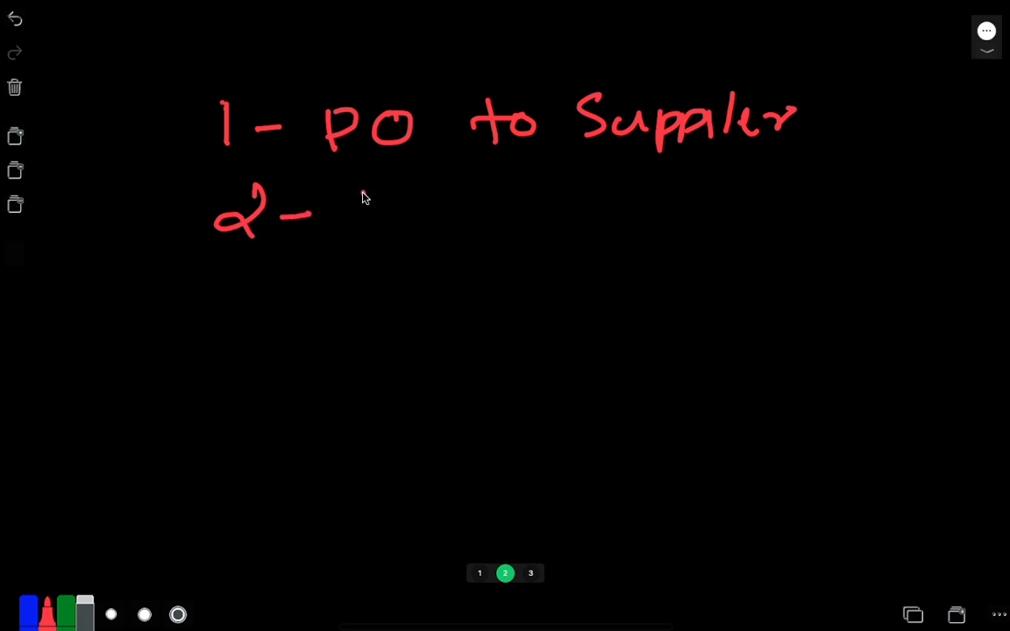
mouse_move(363, 191)
mouse_down()
mouse_move(388, 201)
mouse_move(367, 211)
mouse_move(412, 234)
mouse_up()
drag(506, 188, 522, 210)
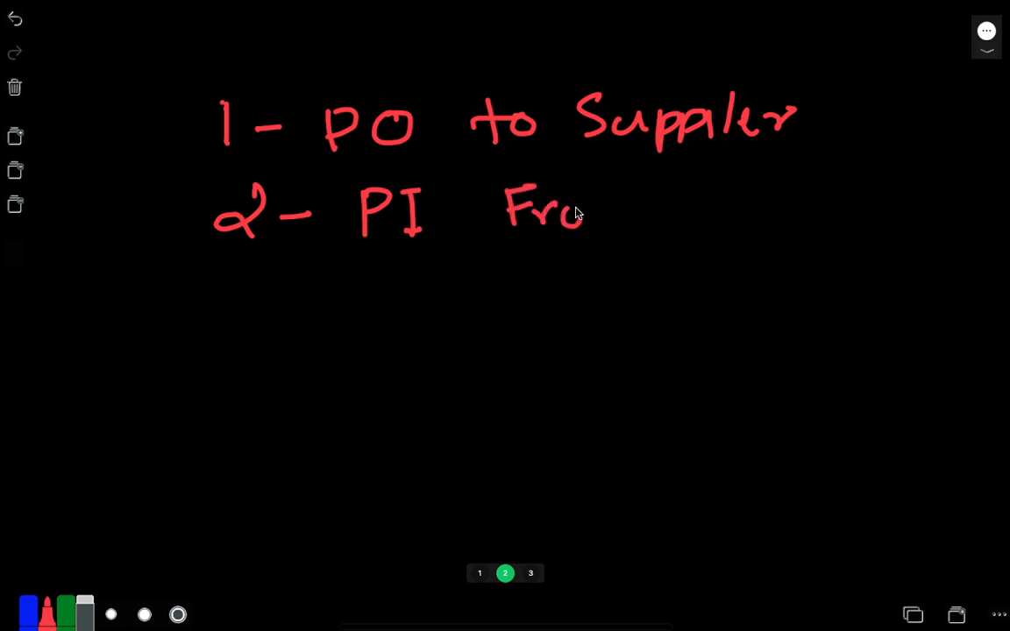
drag(599, 207, 633, 230)
mouse_move(718, 179)
mouse_down()
mouse_move(698, 218)
mouse_move(773, 194)
mouse_move(794, 220)
mouse_move(821, 201)
mouse_move(871, 199)
mouse_up()
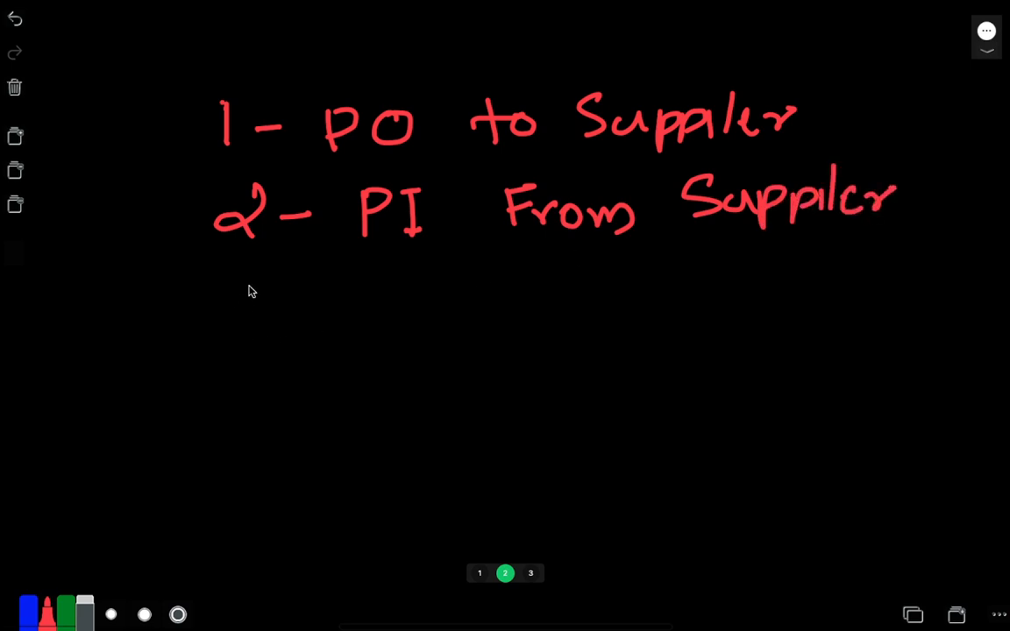
Handwrite "3 - Payment -" in red as the third line of the list on the whiteboard.
mouse_move(242, 271)
mouse_down()
mouse_move(273, 280)
mouse_move(235, 328)
mouse_up()
drag(318, 313, 356, 308)
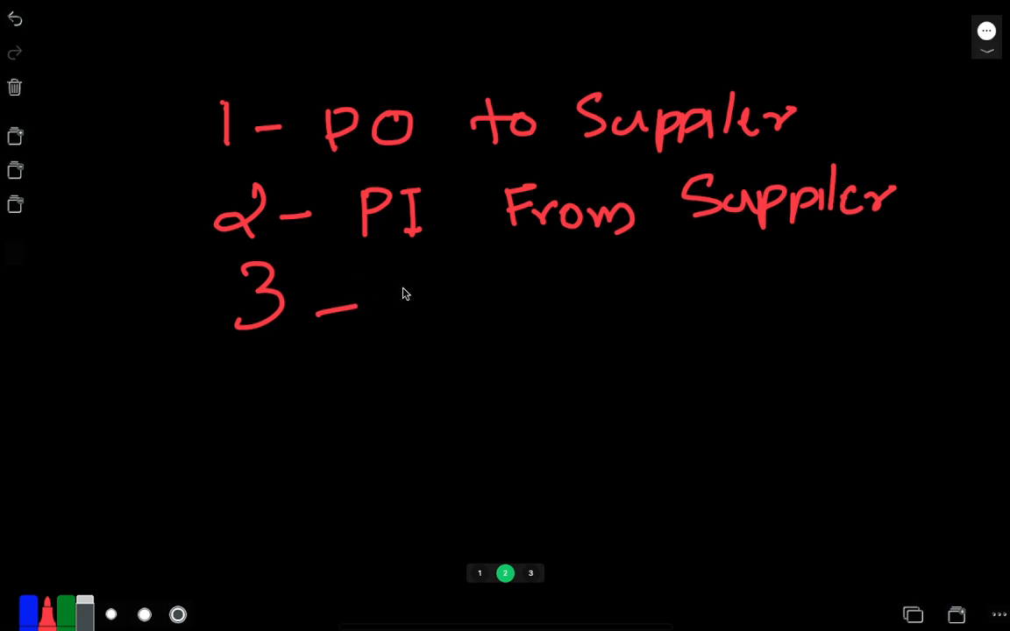
mouse_move(400, 272)
mouse_down()
mouse_move(408, 331)
mouse_move(446, 304)
mouse_move(511, 339)
mouse_move(552, 295)
mouse_move(625, 307)
mouse_move(664, 279)
mouse_move(671, 312)
mouse_up()
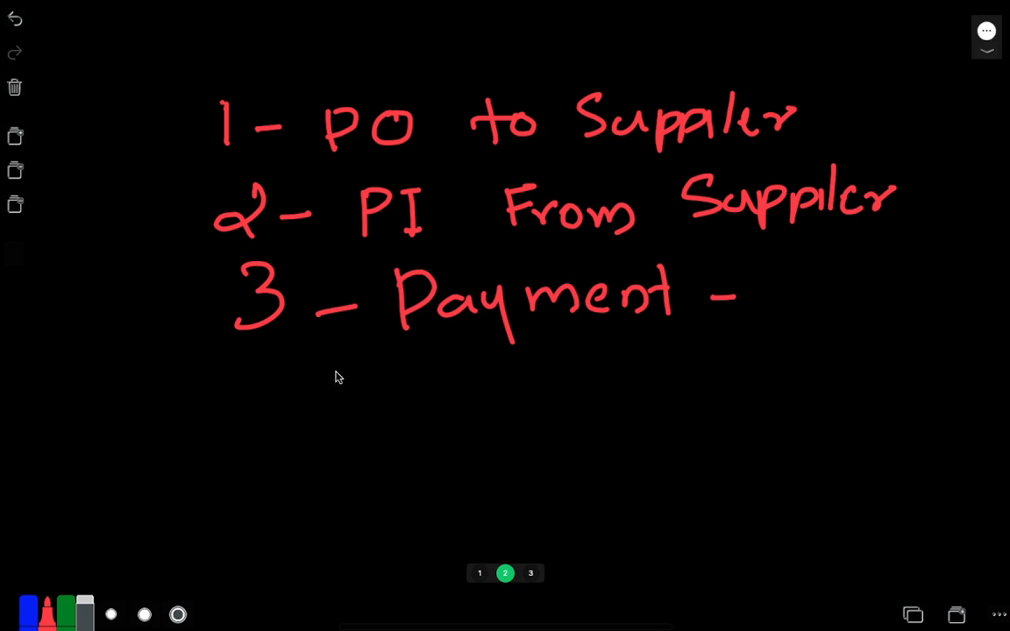
Handwrite "4 - Recive Items" in red as the fourth line of the whiteboard list.
mouse_move(264, 377)
mouse_down()
mouse_move(289, 406)
mouse_move(262, 430)
mouse_up()
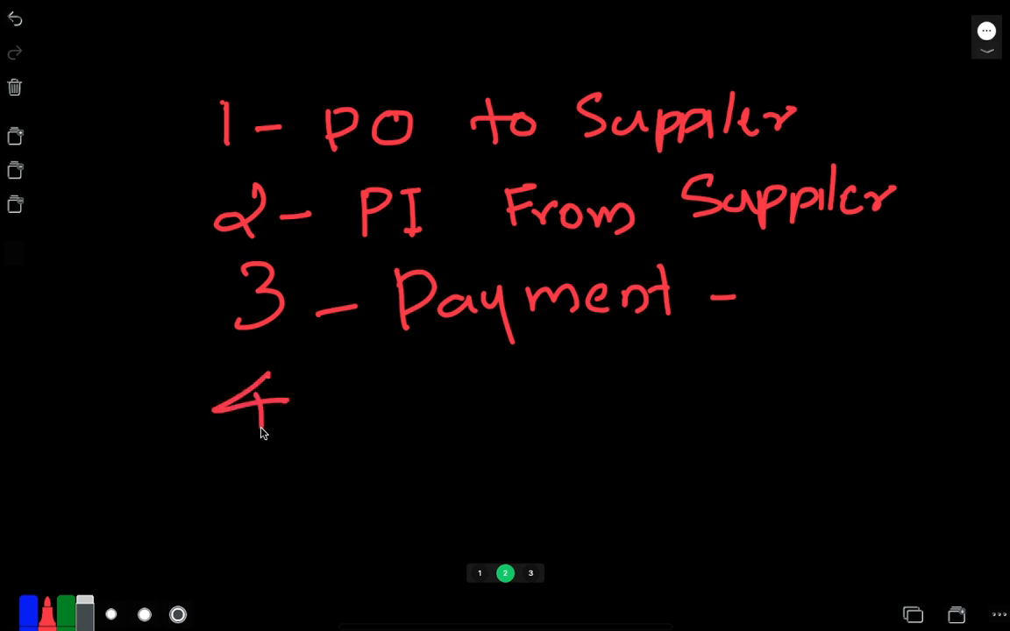
drag(325, 401, 379, 397)
mouse_move(424, 370)
mouse_down()
mouse_move(443, 386)
mouse_move(532, 398)
mouse_move(591, 387)
mouse_move(685, 401)
mouse_move(800, 374)
mouse_move(843, 403)
mouse_up()
Handwrite "5 - B/L . P/L" in red as the fifth line of the whiteboard list.
mouse_move(272, 466)
mouse_down()
mouse_move(272, 502)
mouse_move(297, 469)
mouse_move(388, 473)
mouse_up()
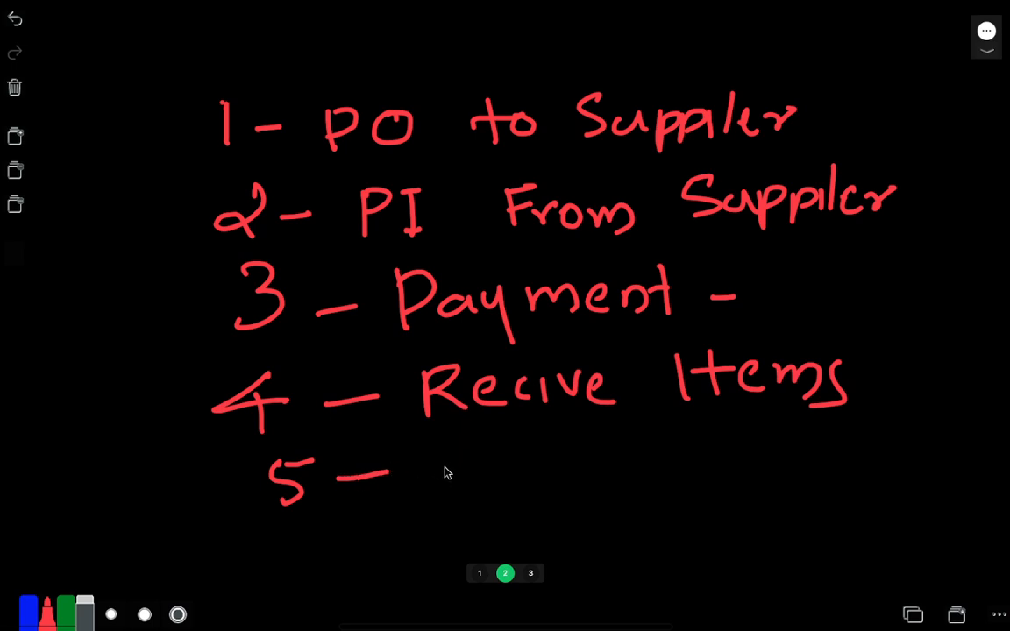
drag(430, 460, 475, 501)
mouse_move(496, 458)
mouse_down()
mouse_move(506, 485)
mouse_move(531, 479)
mouse_up()
click(558, 475)
drag(599, 448, 602, 478)
drag(601, 445, 605, 467)
drag(664, 444, 699, 475)
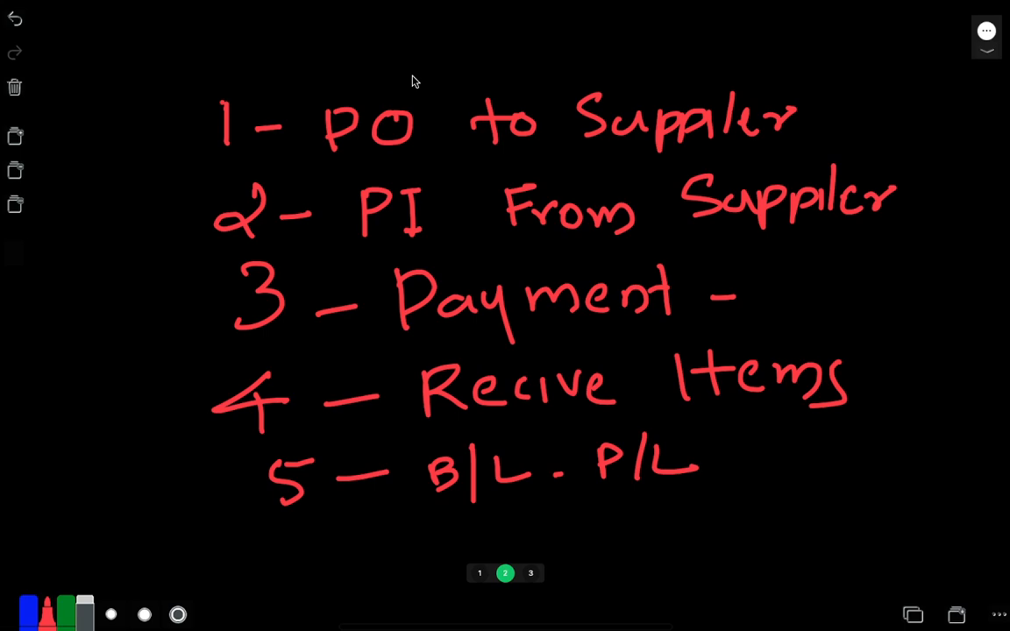
Switch to the ERPNext Buying page in the browser and highlight the module list, Buying, Selling and the search bar with temporary screen annotations.
key(ctrl+Left)
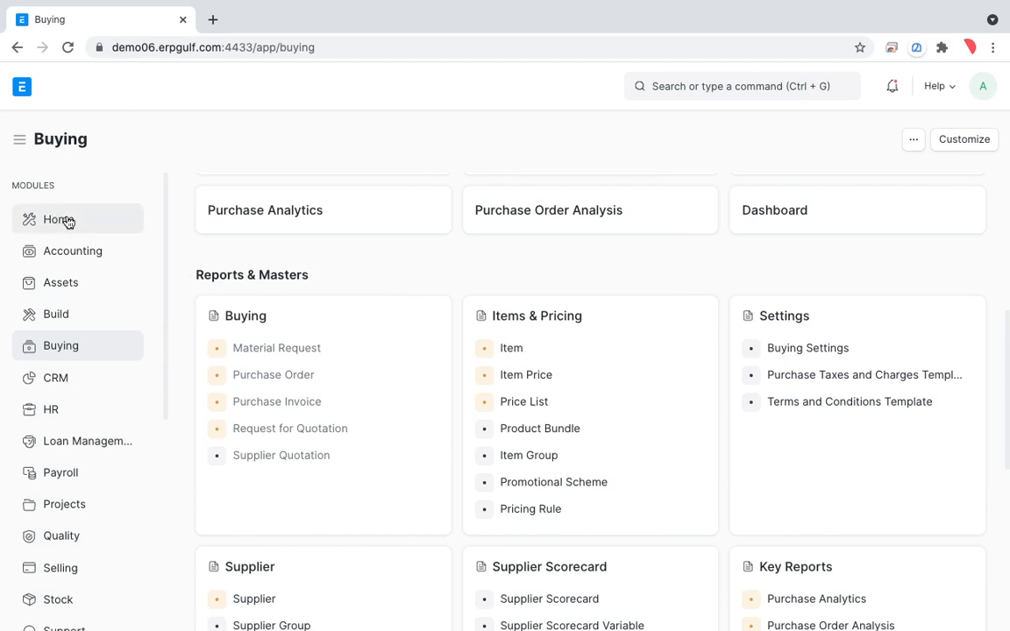
mouse_move(68, 221)
mouse_down()
mouse_move(27, 313)
mouse_move(45, 313)
mouse_up()
key(ctrl+a)
mouse_move(91, 208)
mouse_down()
mouse_move(9, 387)
mouse_move(127, 543)
mouse_up()
drag(41, 356, 91, 342)
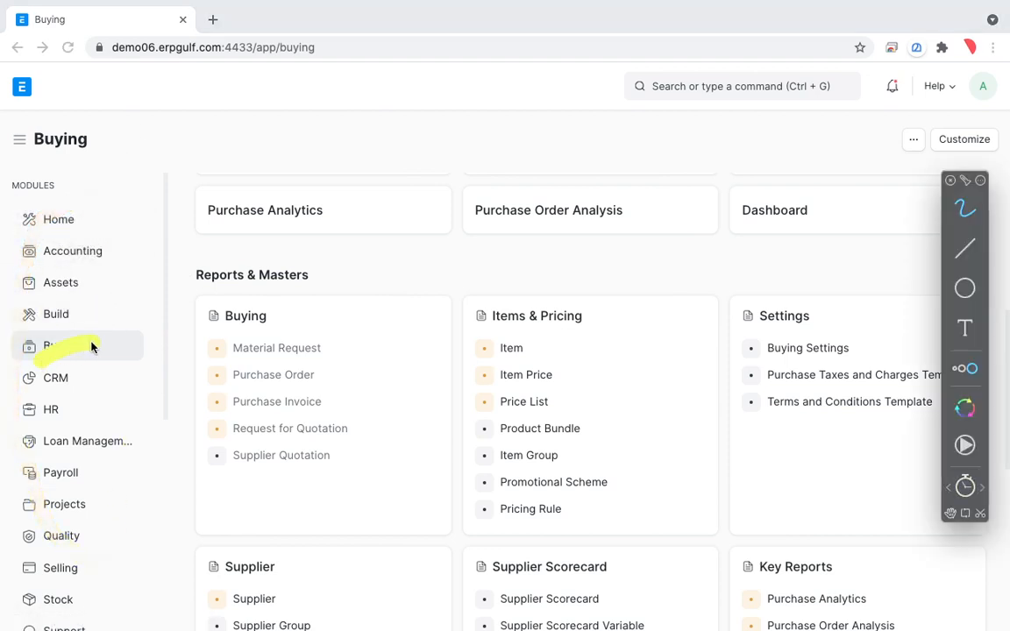
drag(53, 580, 93, 558)
drag(47, 359, 96, 349)
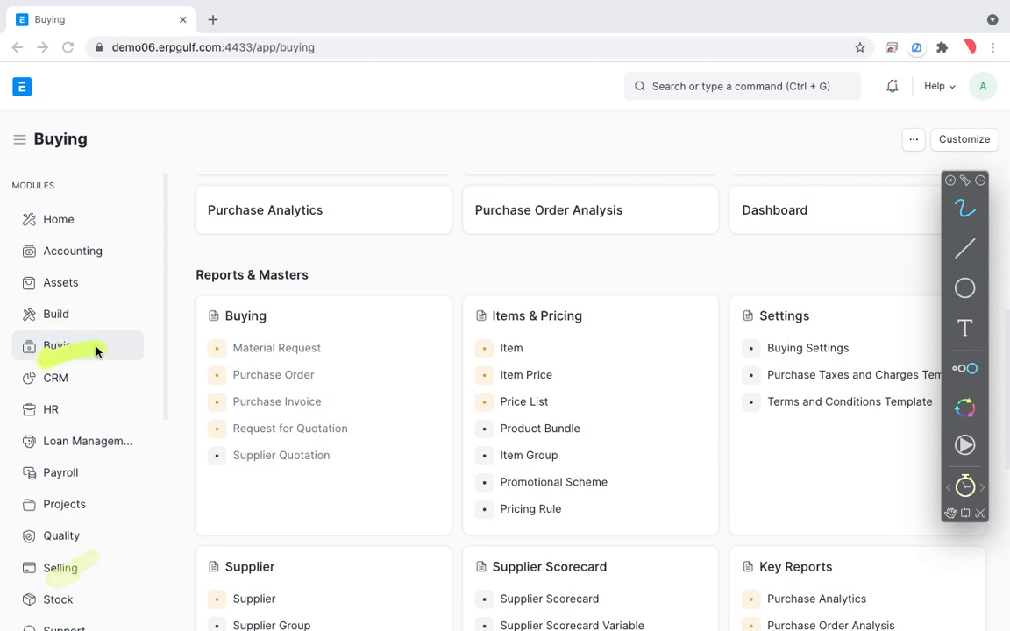
mouse_move(860, 66)
mouse_down()
mouse_move(656, 51)
mouse_move(744, 150)
mouse_move(829, 56)
mouse_move(605, 88)
mouse_move(844, 135)
mouse_move(766, 72)
mouse_move(653, 77)
mouse_up()
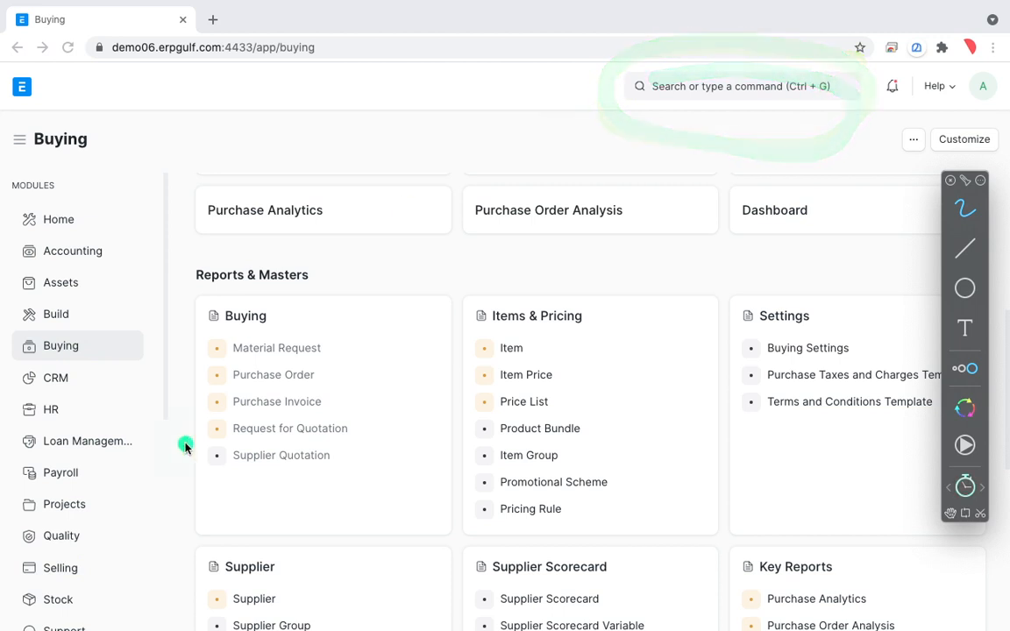
key(Escape)
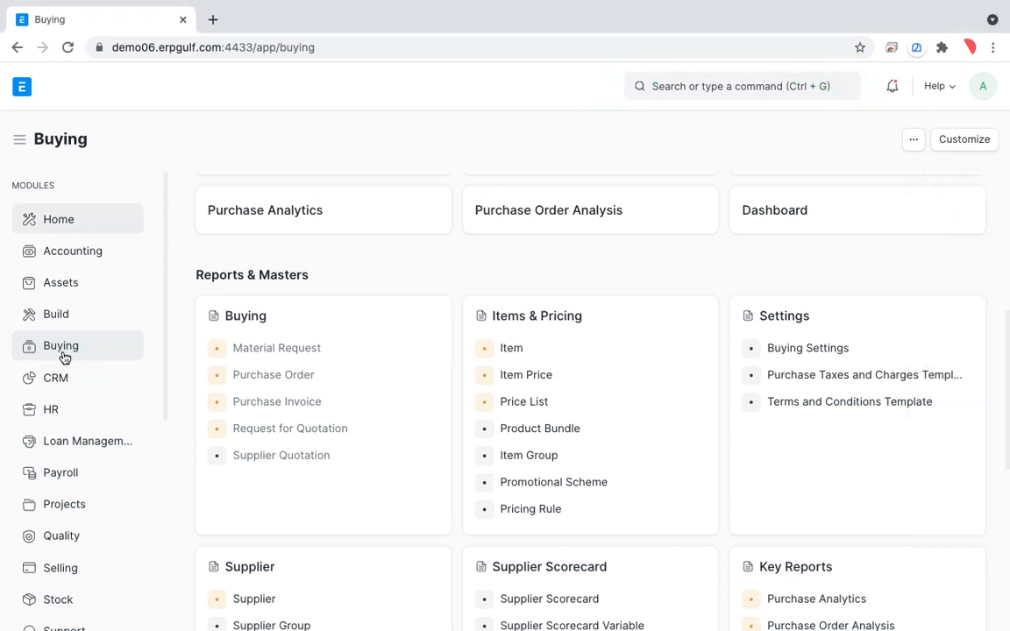
Open the Purchase Order list from the Buying module's masters and start a new purchase order.
scroll(263, 438, down, 1)
scroll(291, 459, down, 2)
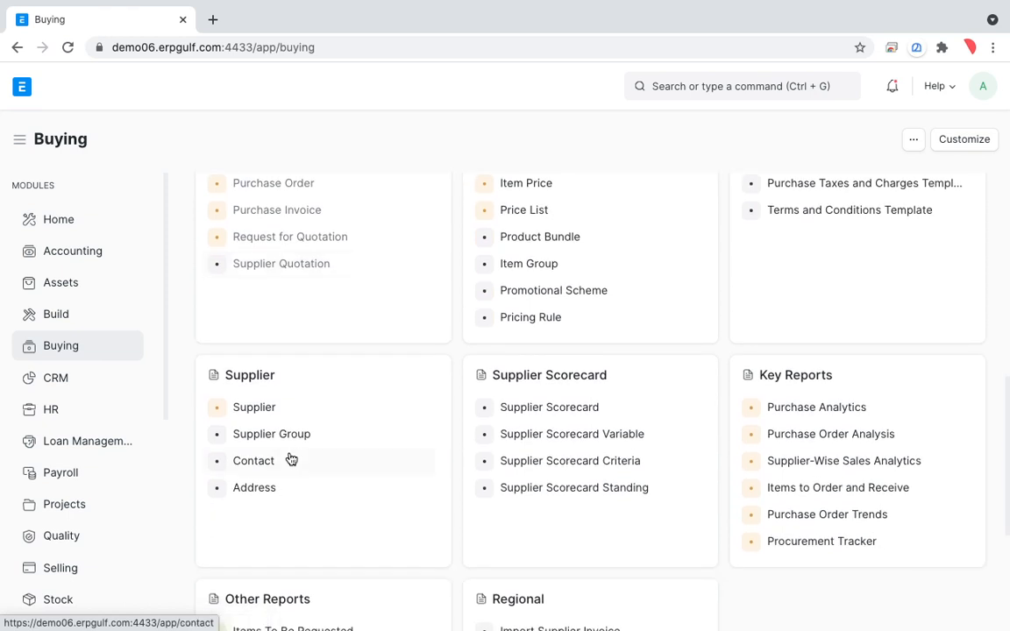
scroll(291, 459, up, 3)
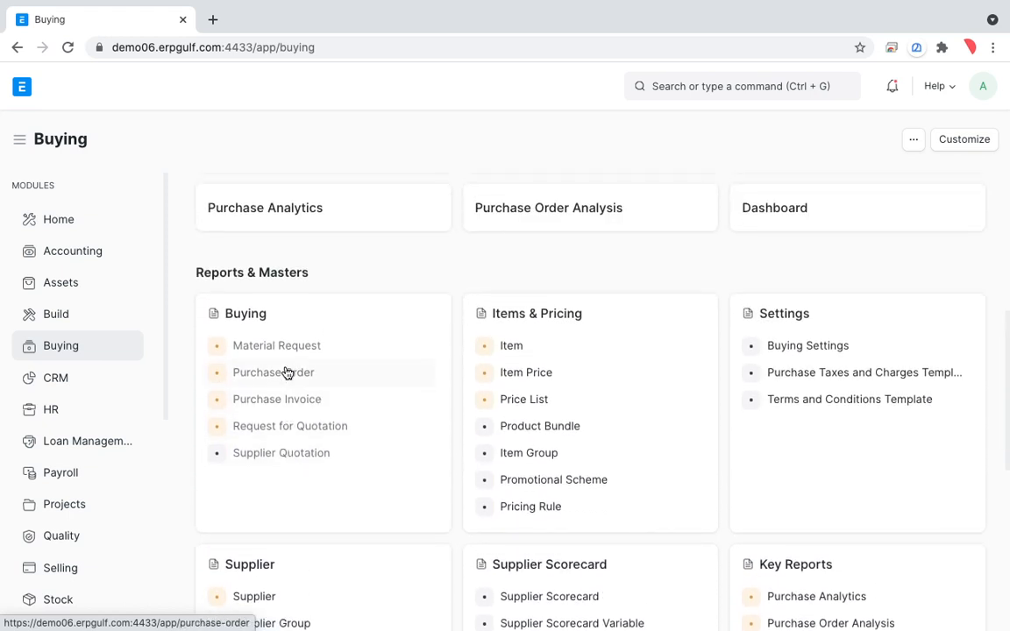
click(287, 372)
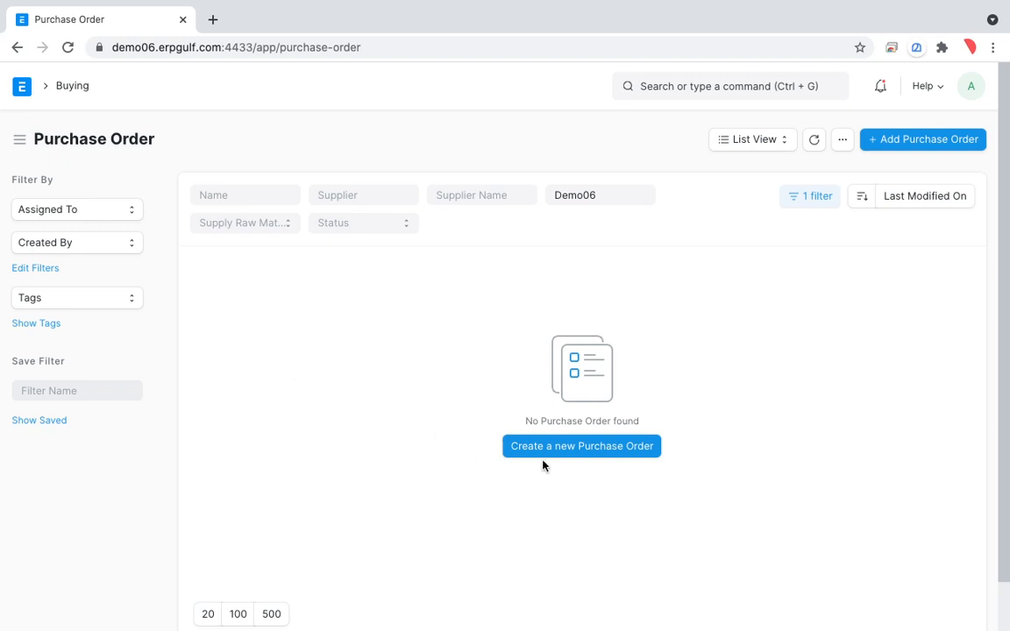
click(589, 446)
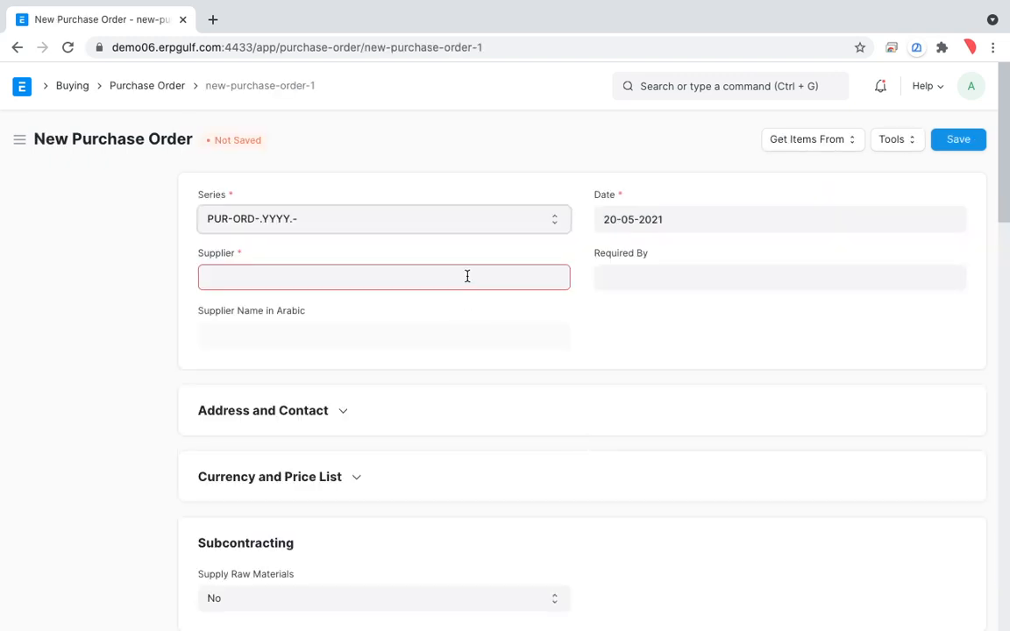
Create the supplier Supplier-01 in the Local supplier group with type Company from the purchase order's supplier field.
click(467, 277)
text(Supplier-)
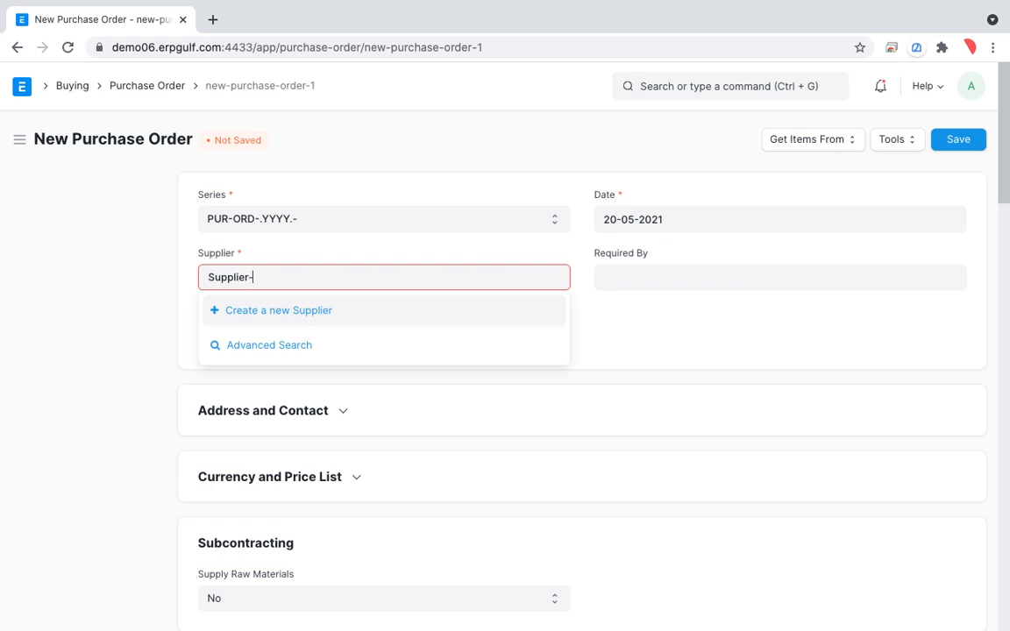
text(01)
click(349, 314)
click(408, 225)
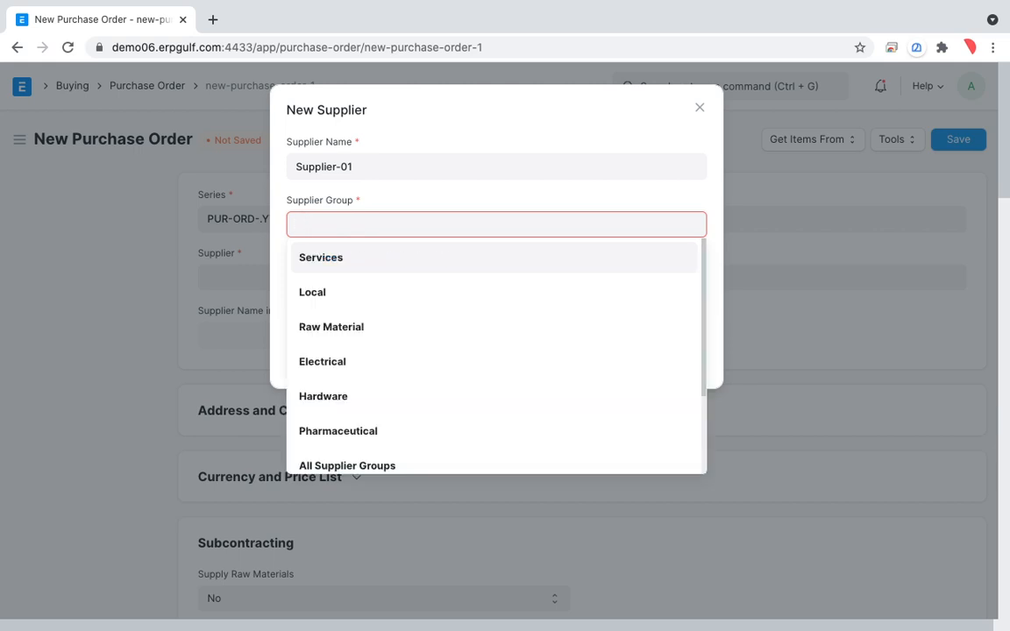
click(324, 300)
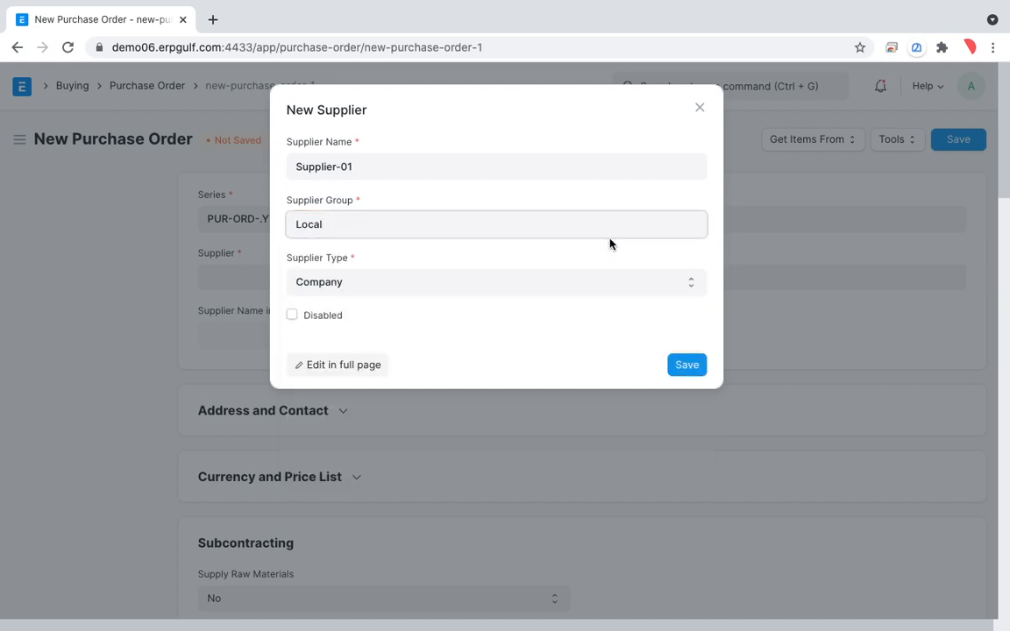
click(690, 366)
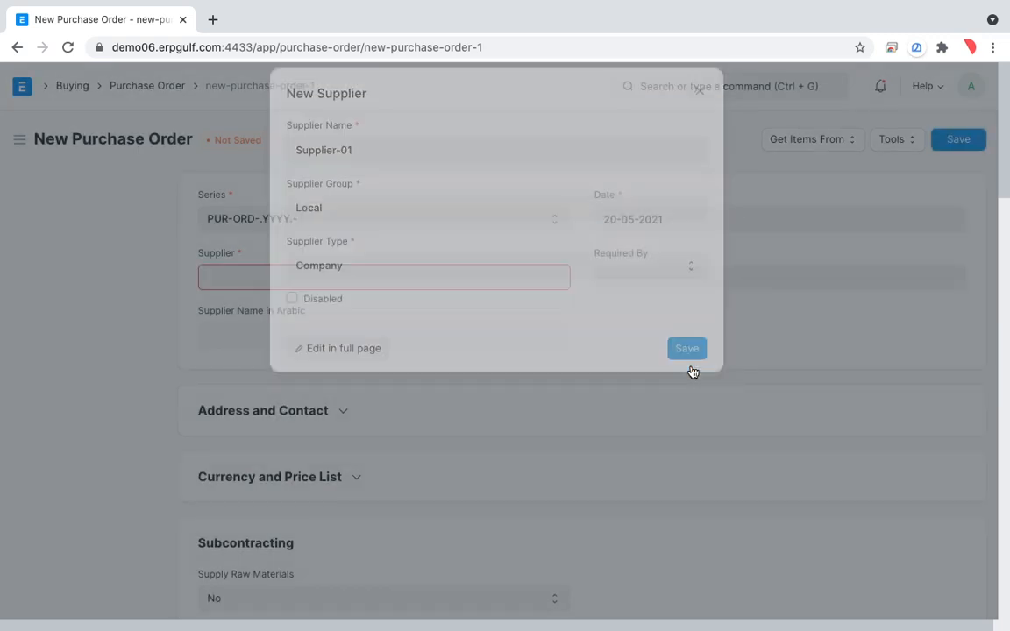
Set the item code of the first row in the purchase order's items table to PEN.
scroll(691, 371, down, 4)
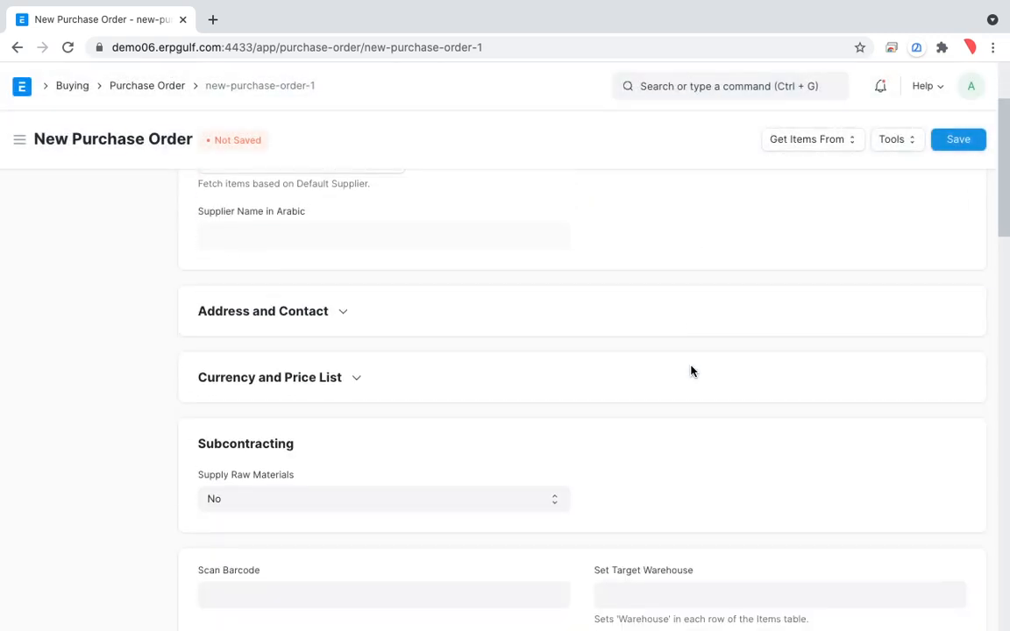
scroll(691, 371, down, 2)
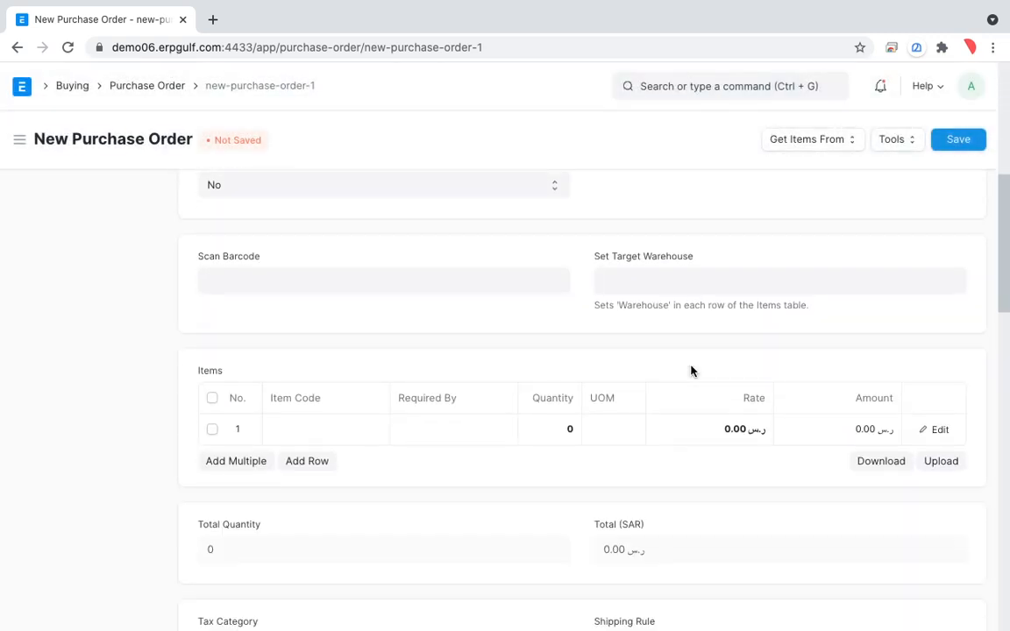
click(321, 432)
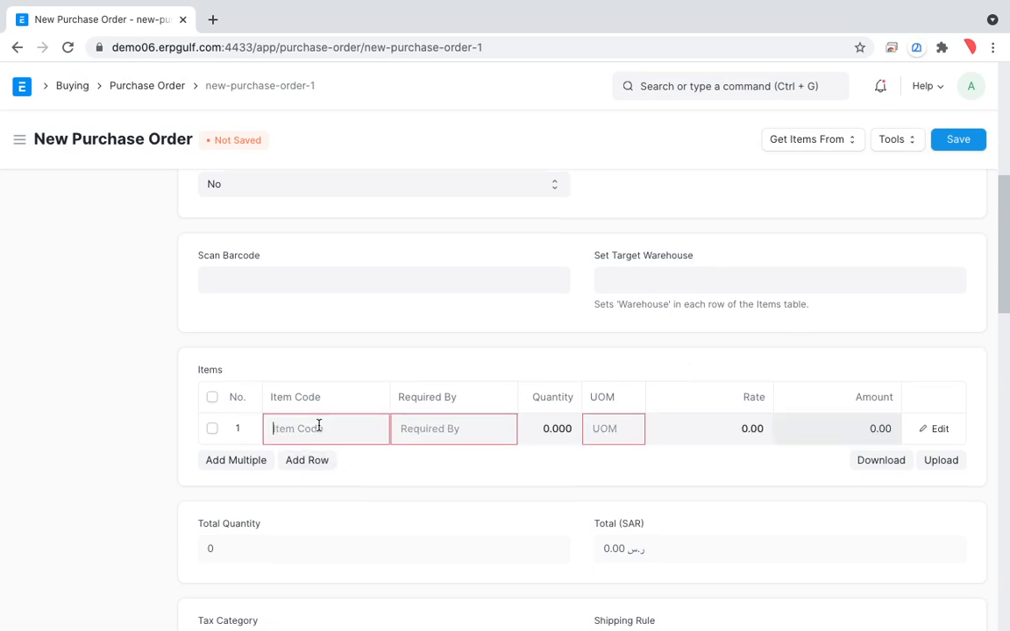
text(pne)
key(BackSpace)
text(en)
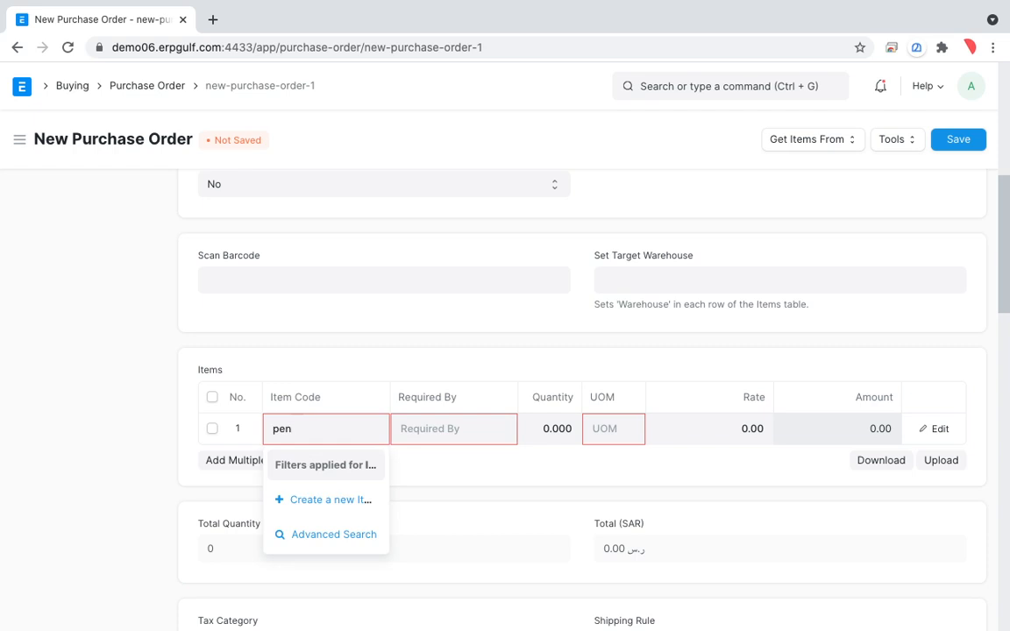
click(313, 466)
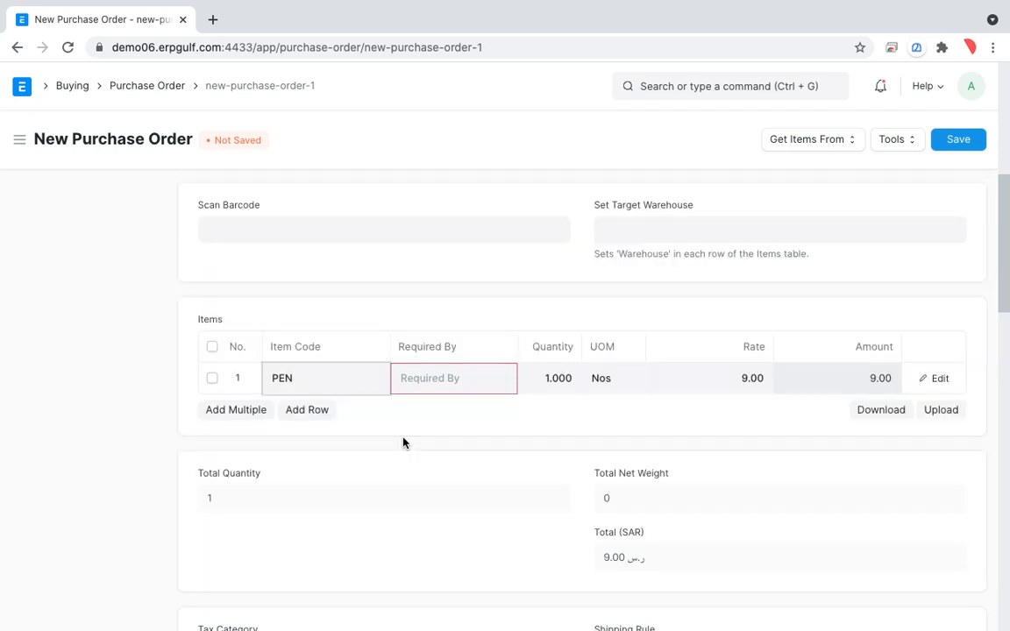
Duplicate the purchase order's browser tab and open the Stock module's Item list in the copy.
right_click(147, 29)
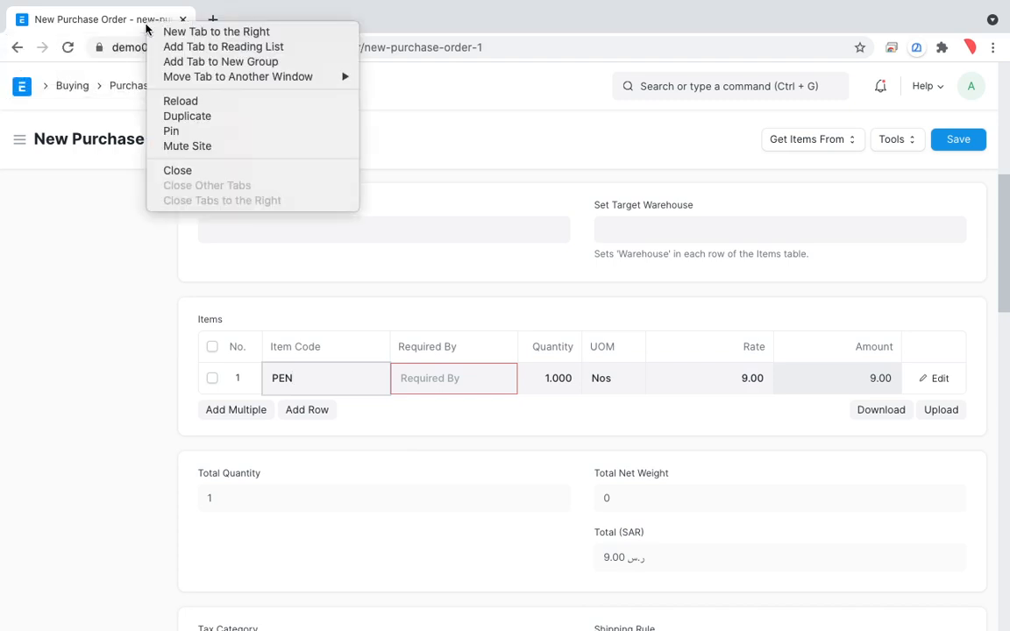
click(217, 119)
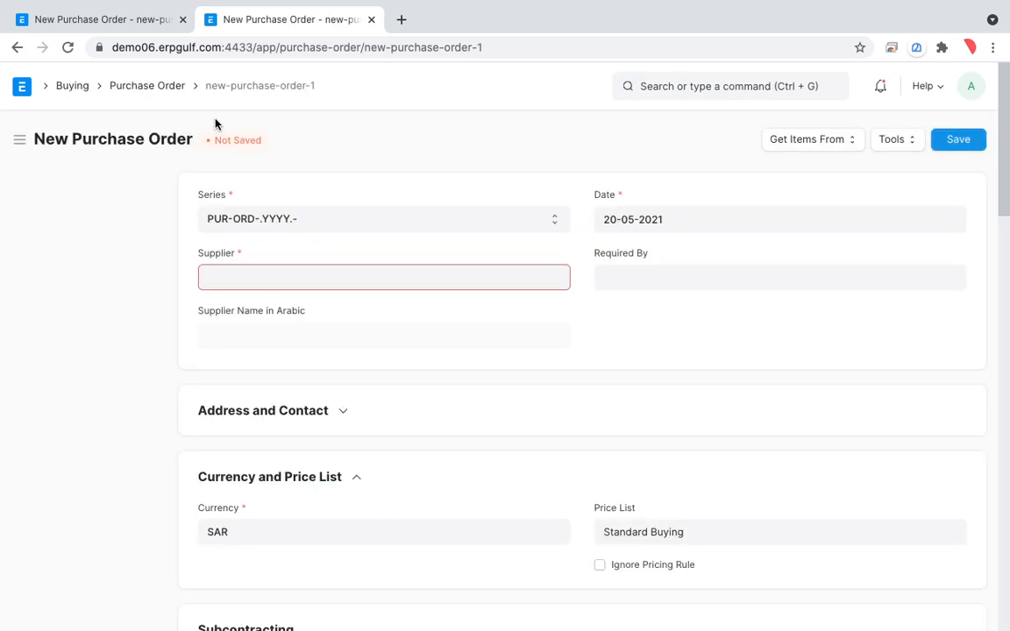
click(165, 86)
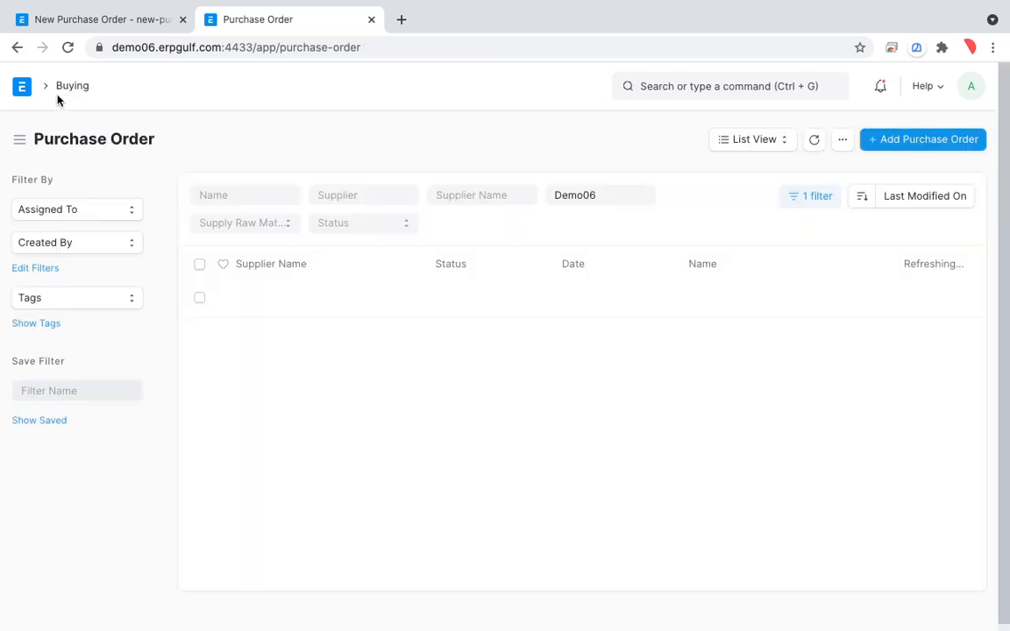
click(61, 89)
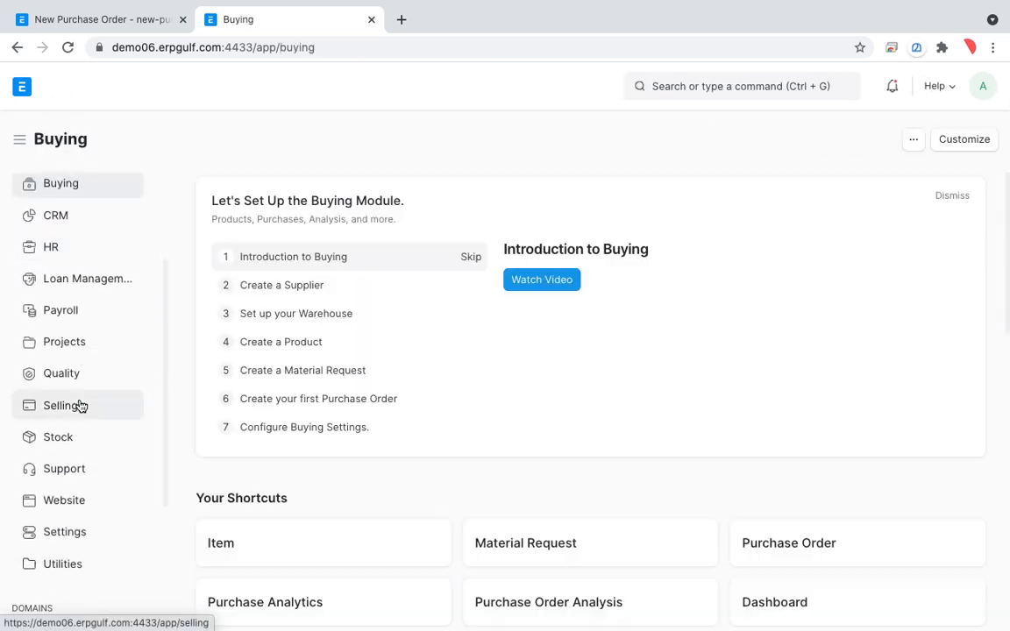
click(71, 438)
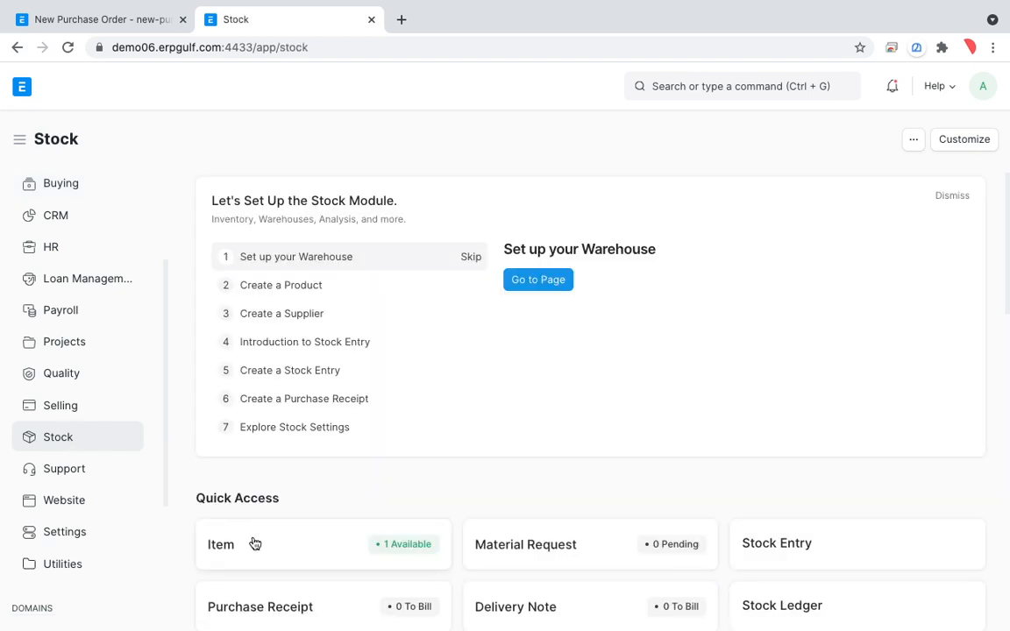
click(255, 543)
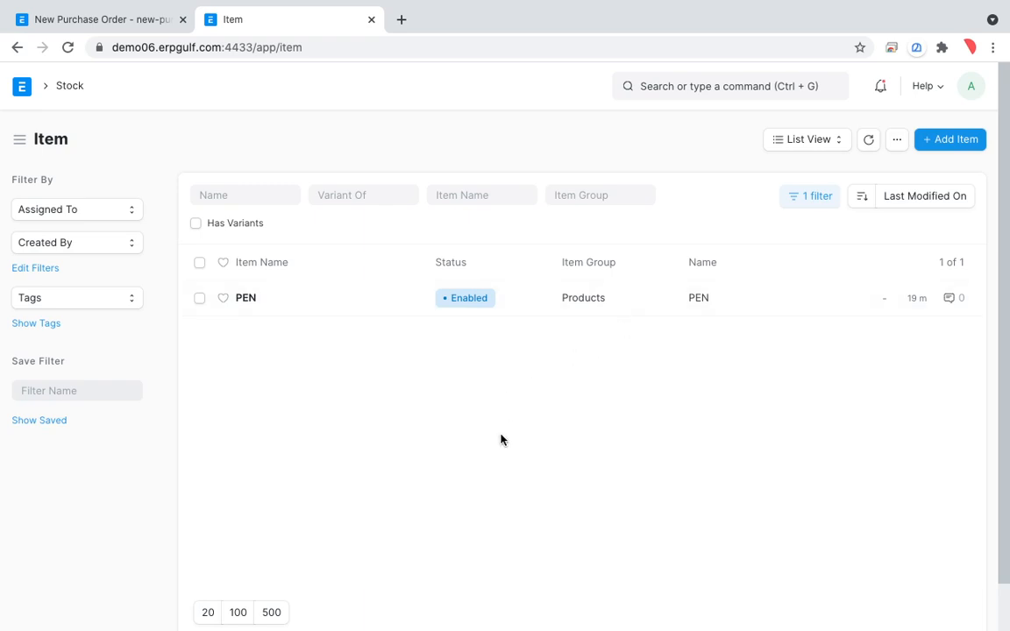
Return to the unsaved purchase order and give the PEN row a required-by date of 25-05-2021 and a quantity of 100.
click(134, 24)
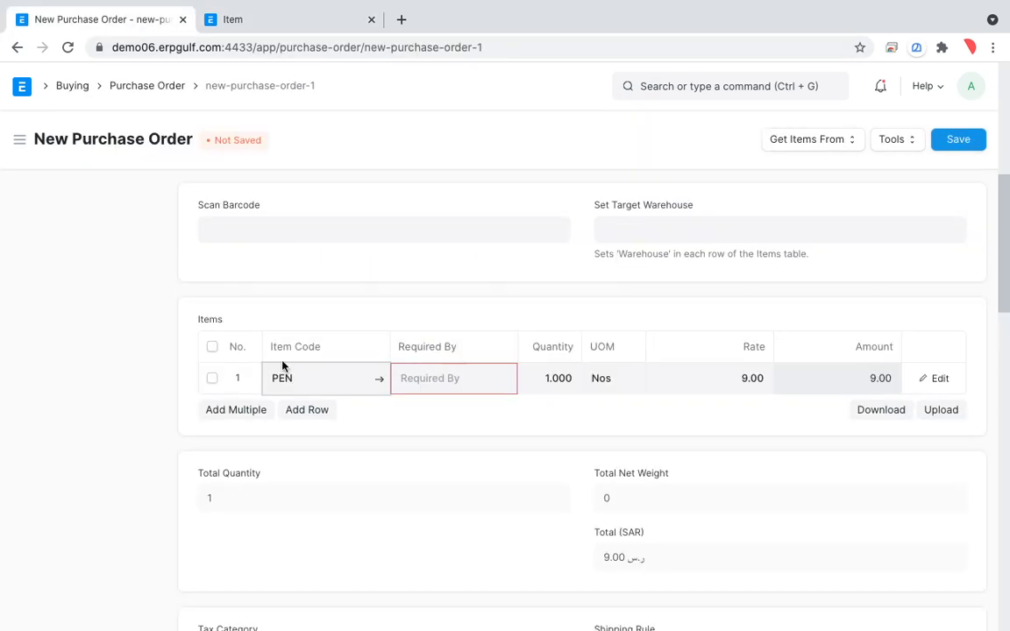
click(484, 387)
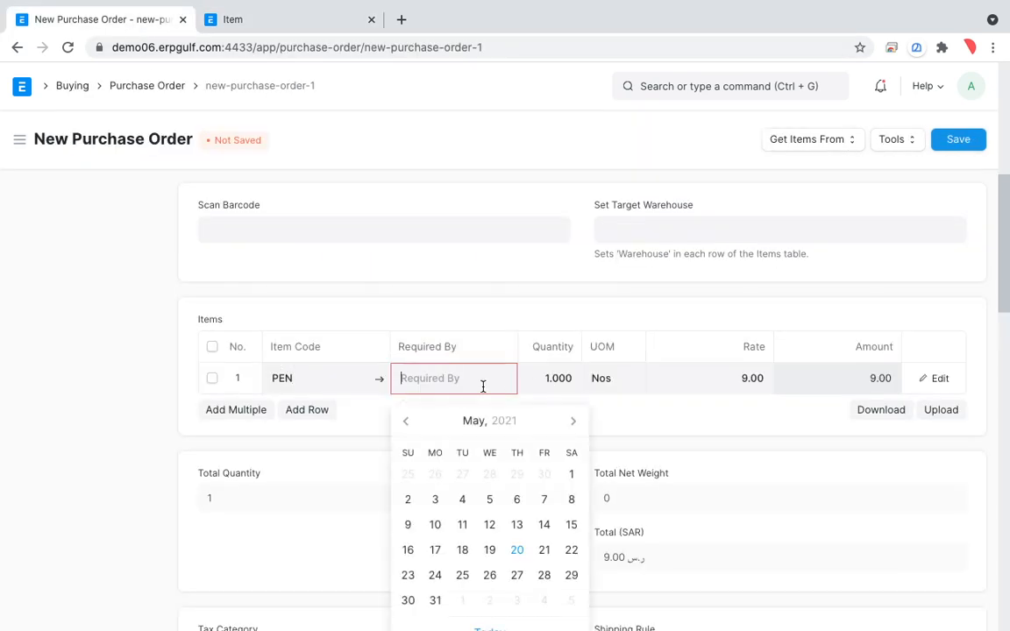
click(460, 575)
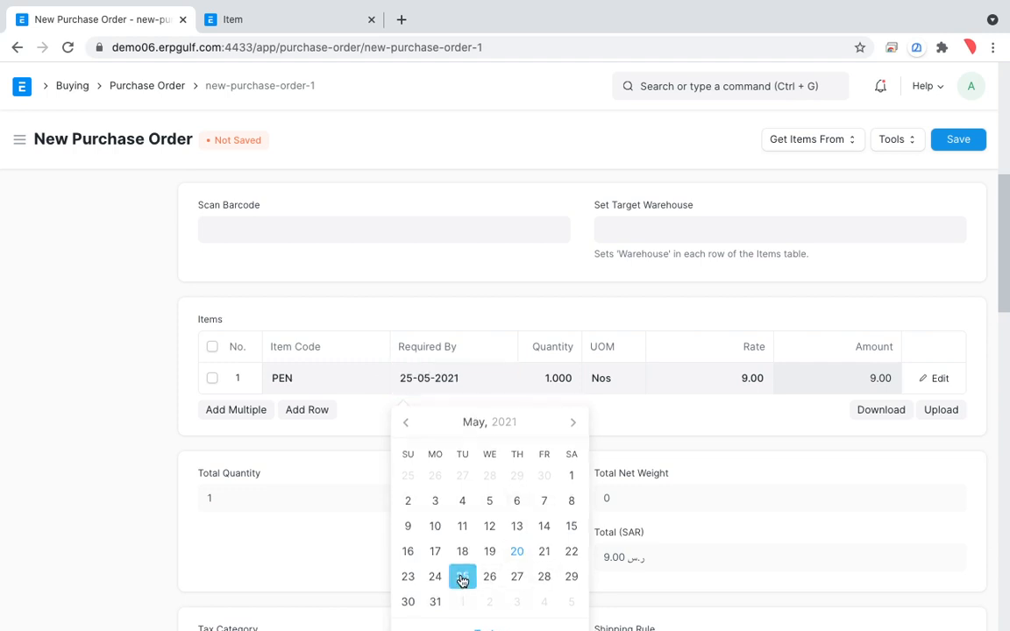
click(545, 378)
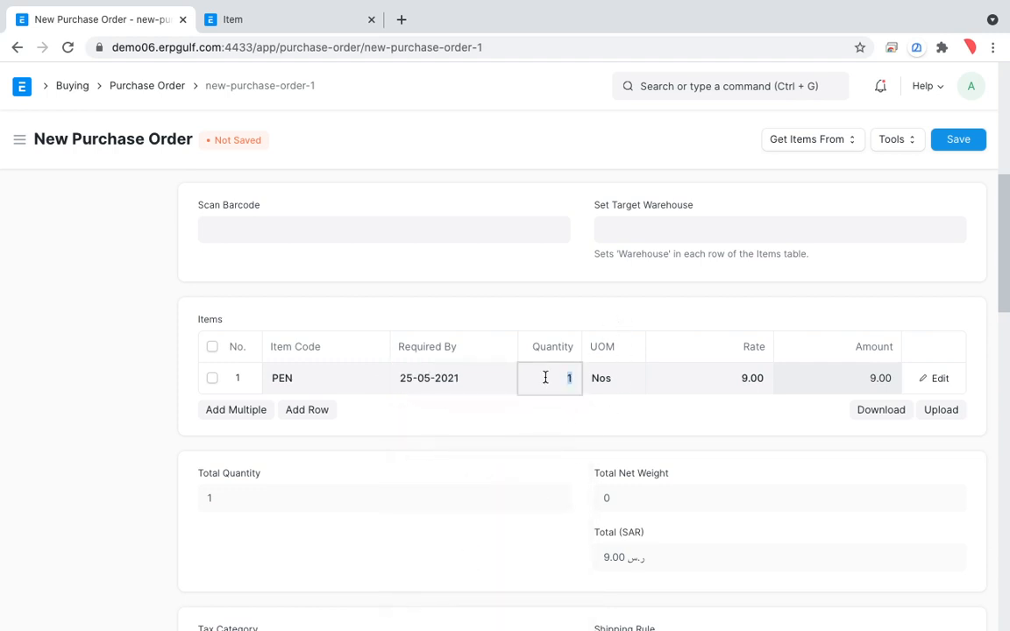
key(Tab)
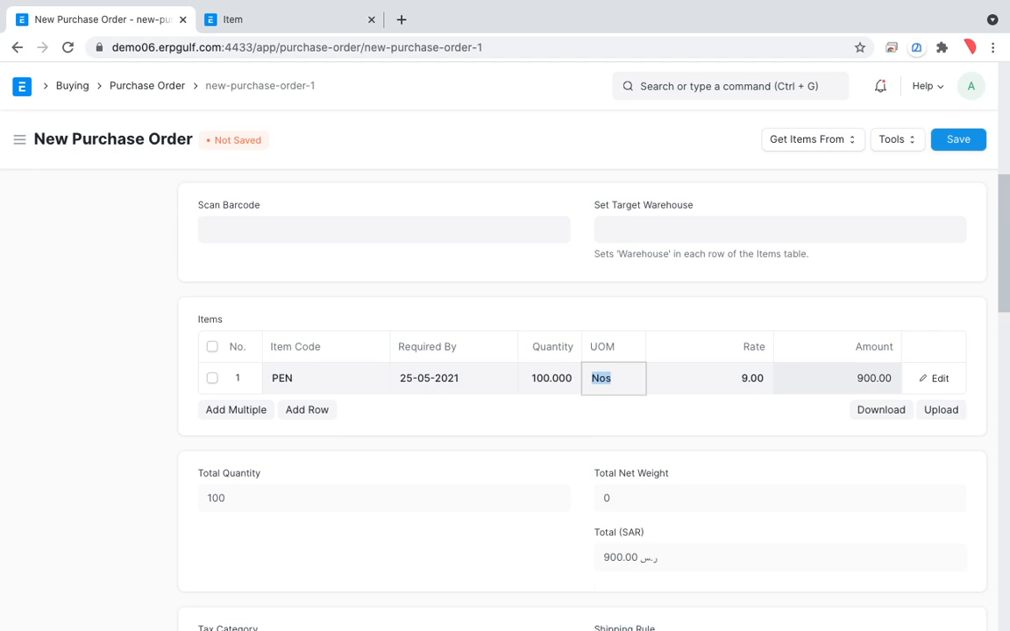
Enter a rate of 9 for the PEN row in the items table.
click(736, 381)
key(BackSpace)
text(9)
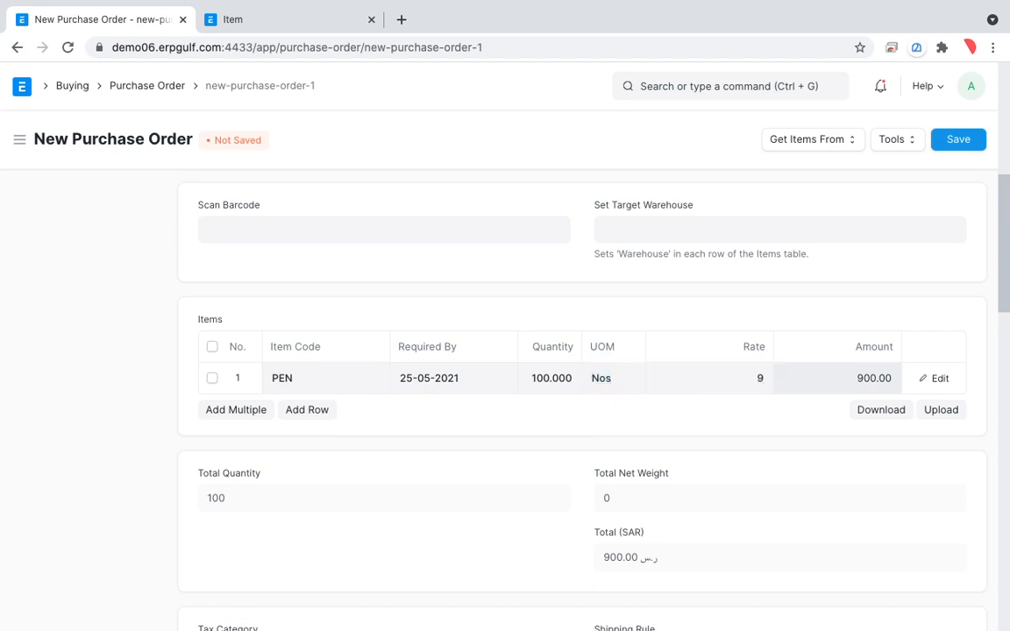
key(Tab)
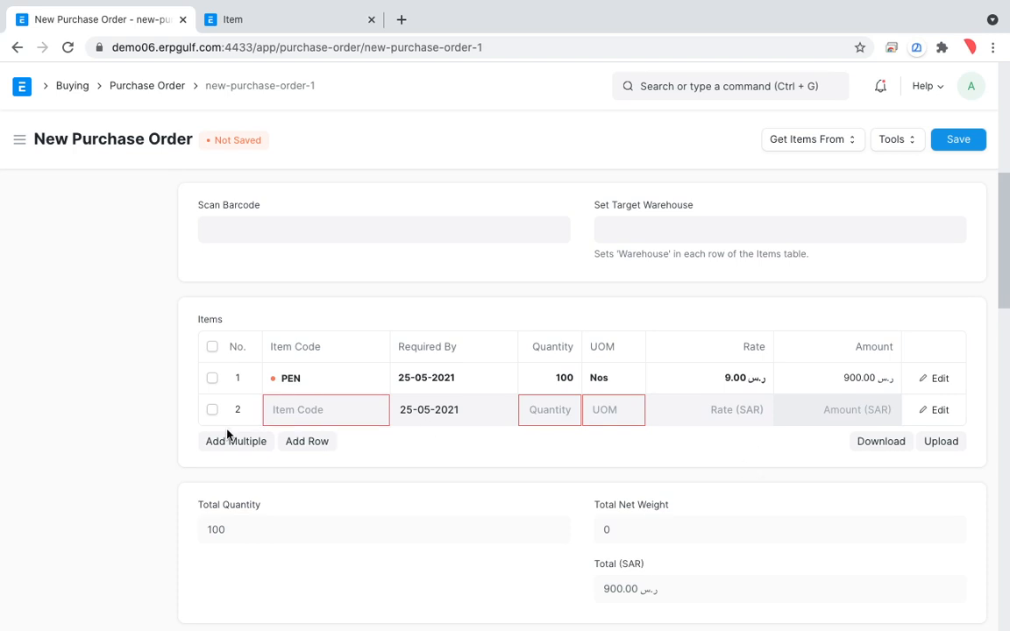
Delete the empty second row from the purchase order's items table.
click(212, 411)
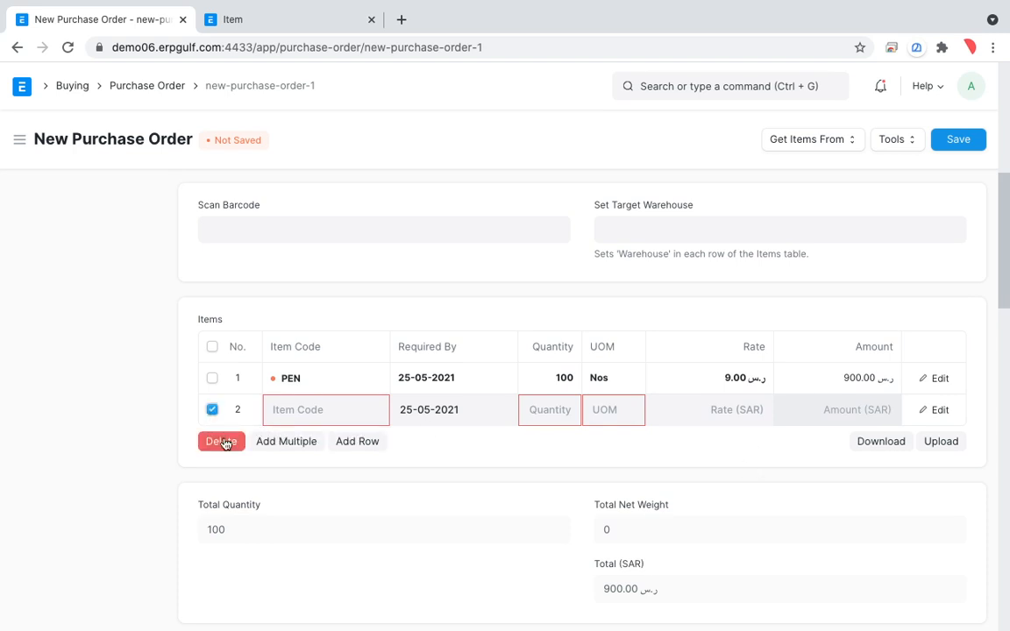
click(224, 441)
scroll(394, 497, down, 1)
scroll(395, 498, up, 5)
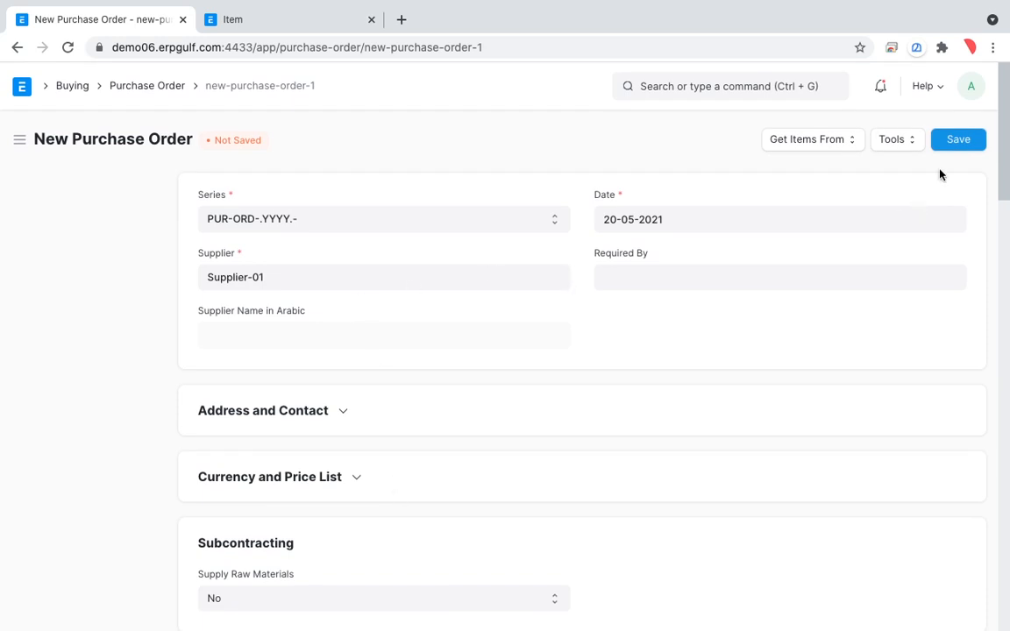
Save the purchase order for Supplier-01, review its item row, and submit it permanently.
click(961, 138)
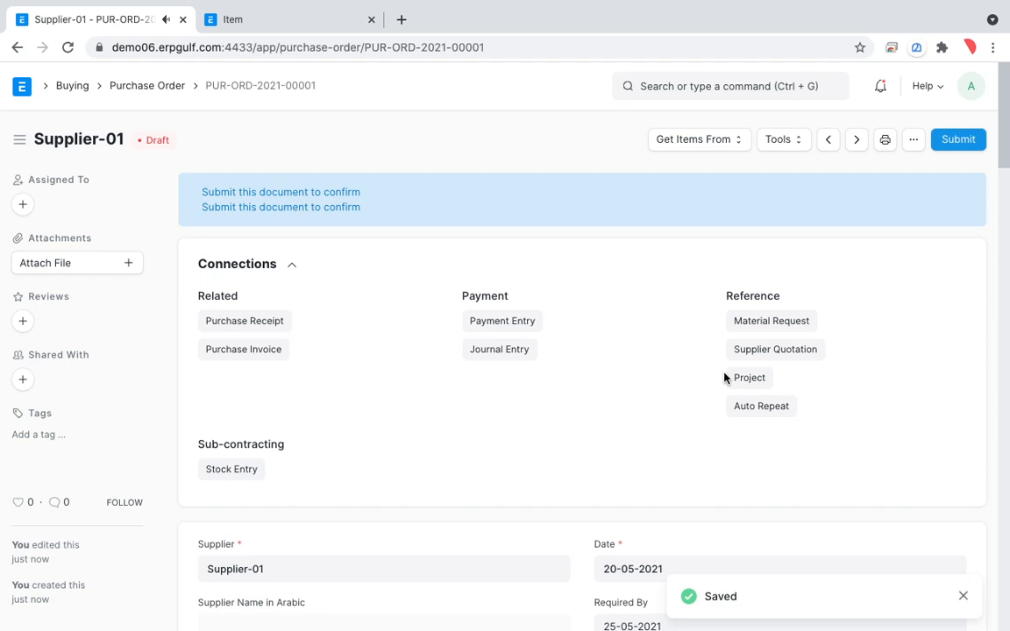
scroll(724, 378, down, 8)
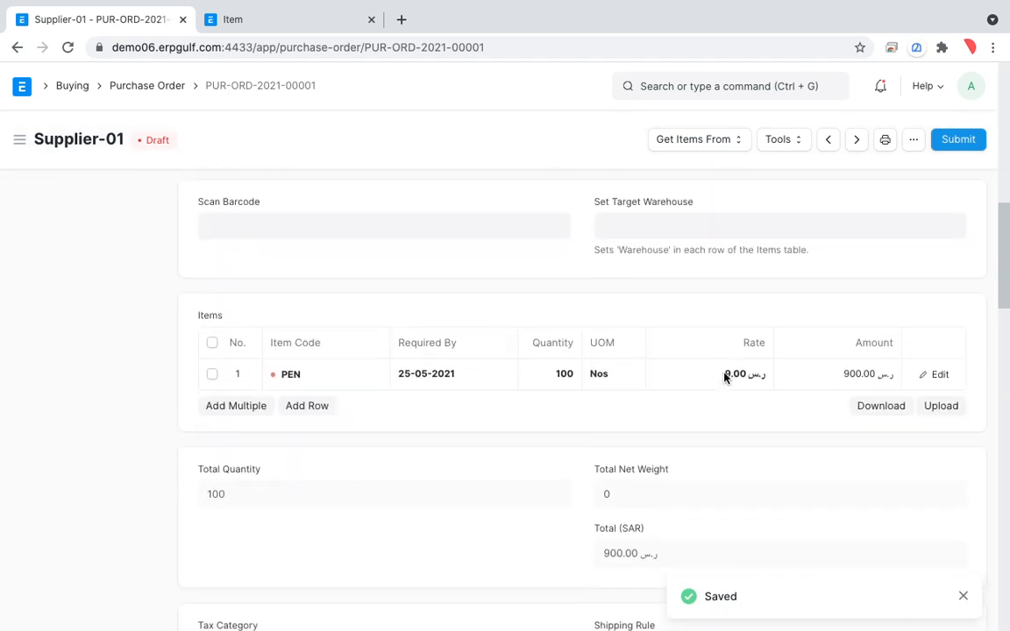
scroll(726, 379, up, 4)
scroll(727, 379, up, 3)
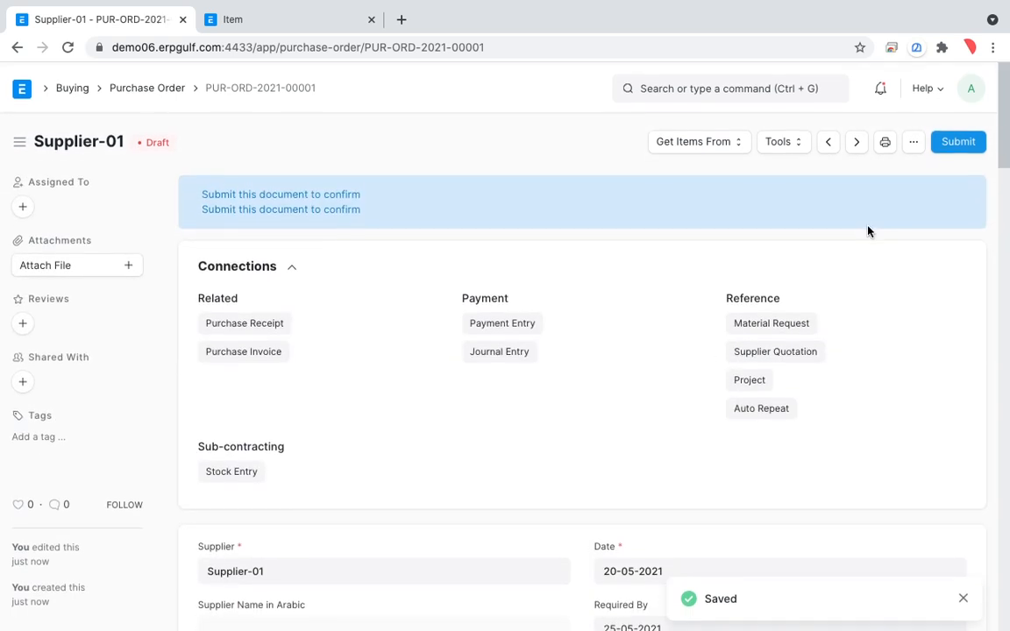
click(959, 141)
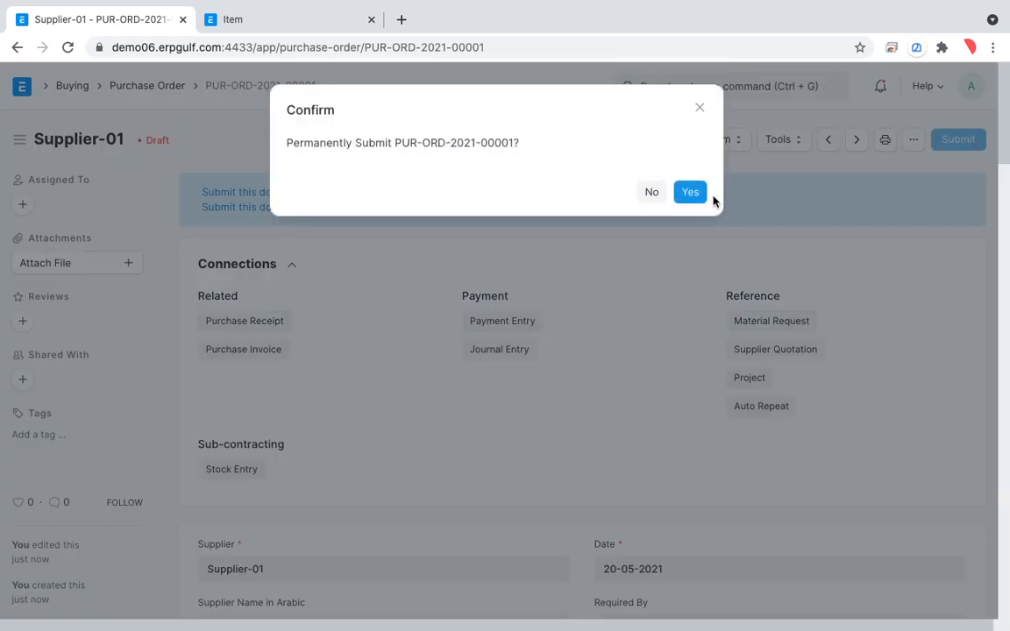
click(691, 193)
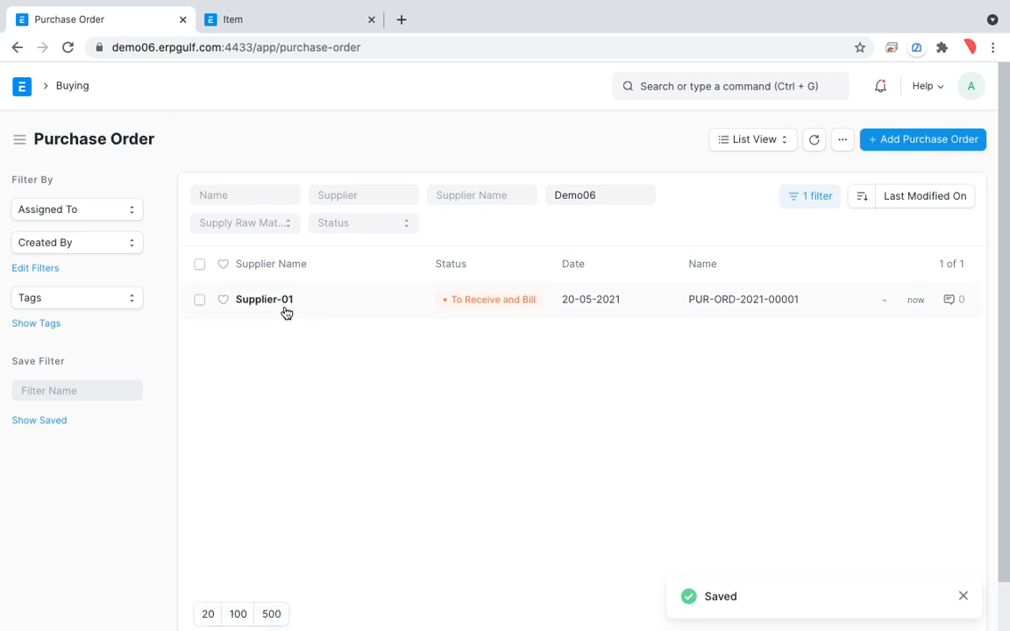
Return to the Buying module and start a new purchase invoice from the Purchase Invoice list.
click(66, 85)
scroll(293, 347, down, 3)
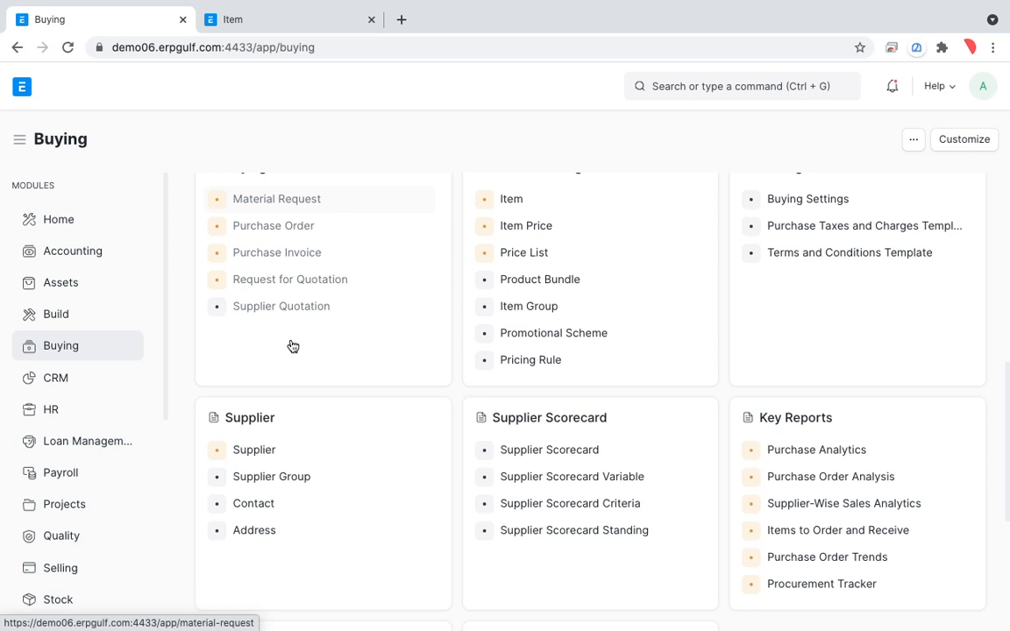
scroll(291, 344, down, 1)
scroll(290, 345, up, 5)
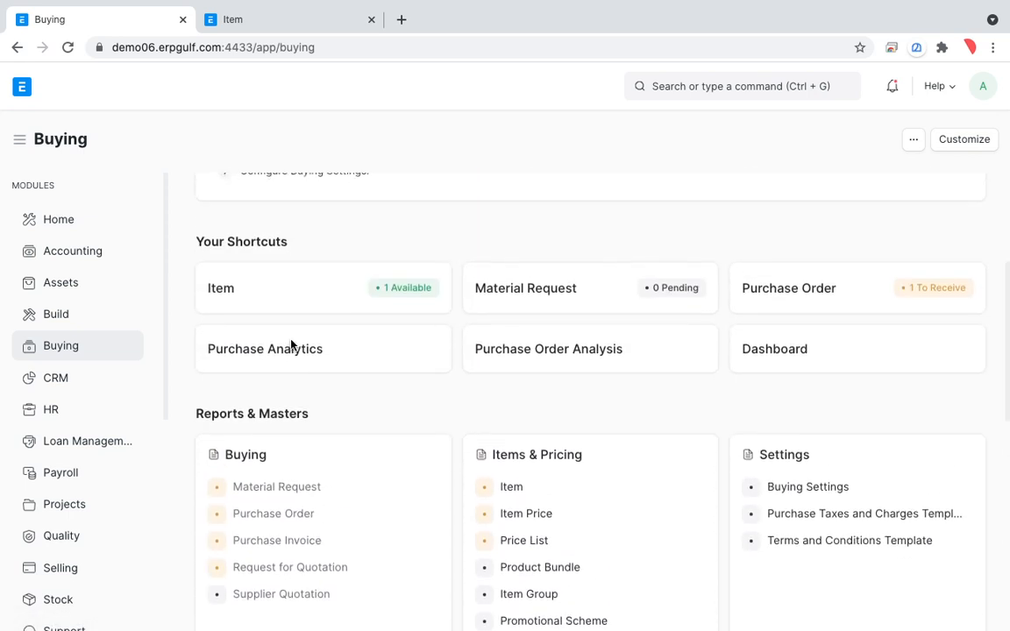
scroll(289, 345, down, 1)
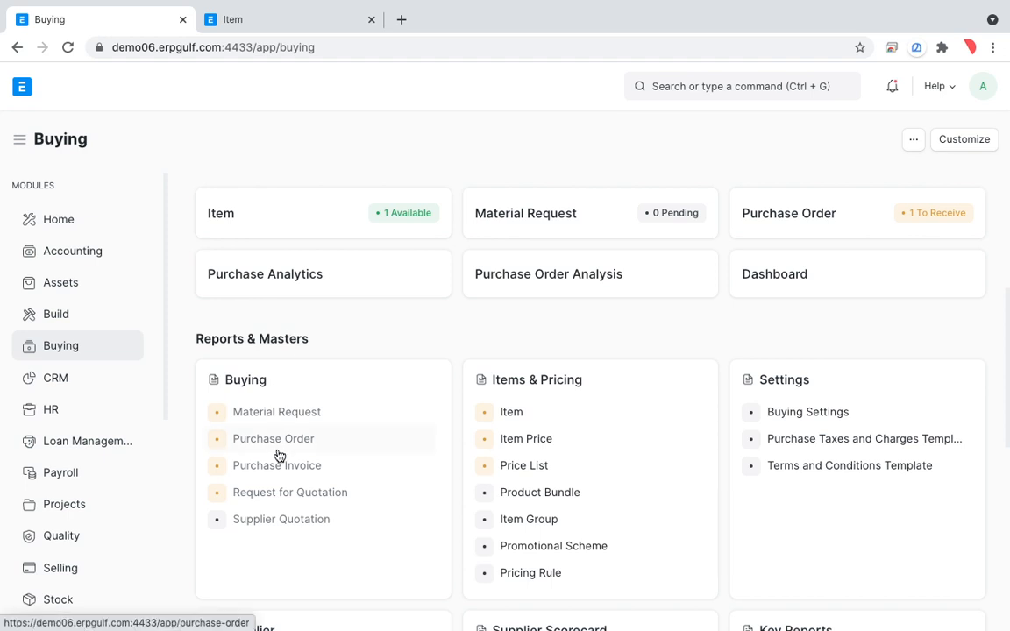
scroll(279, 456, down, 1)
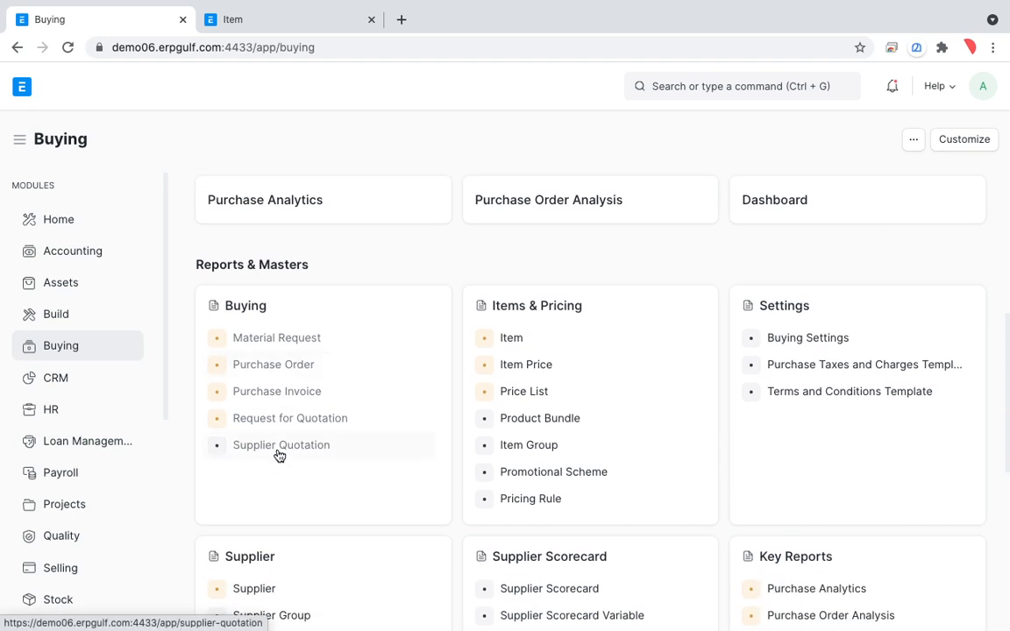
click(300, 396)
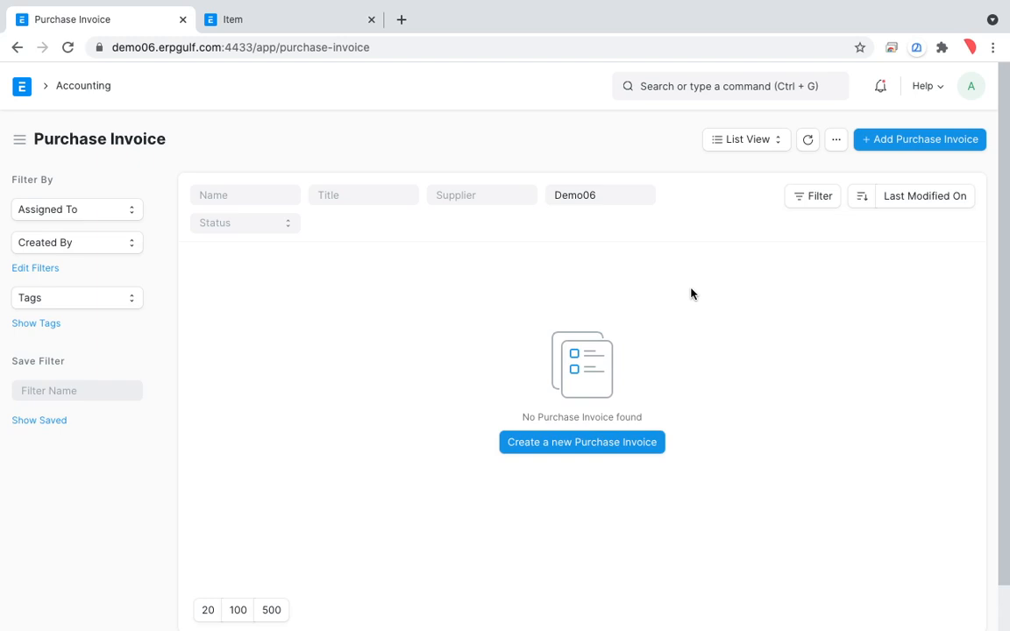
click(603, 449)
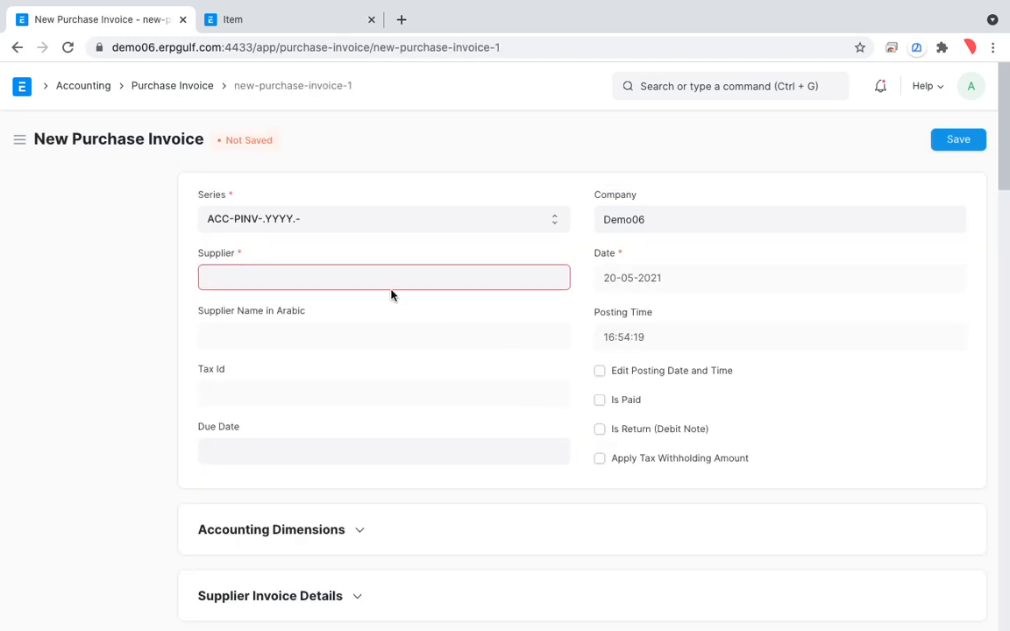
Set the new purchase invoice's supplier to Supplier-01.
click(395, 284)
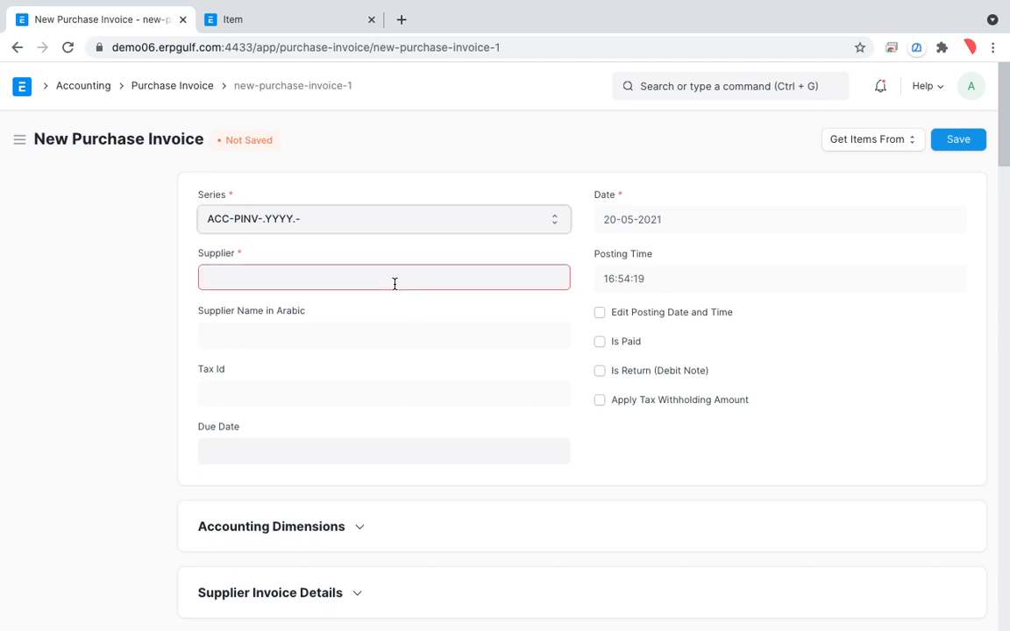
text(supp)
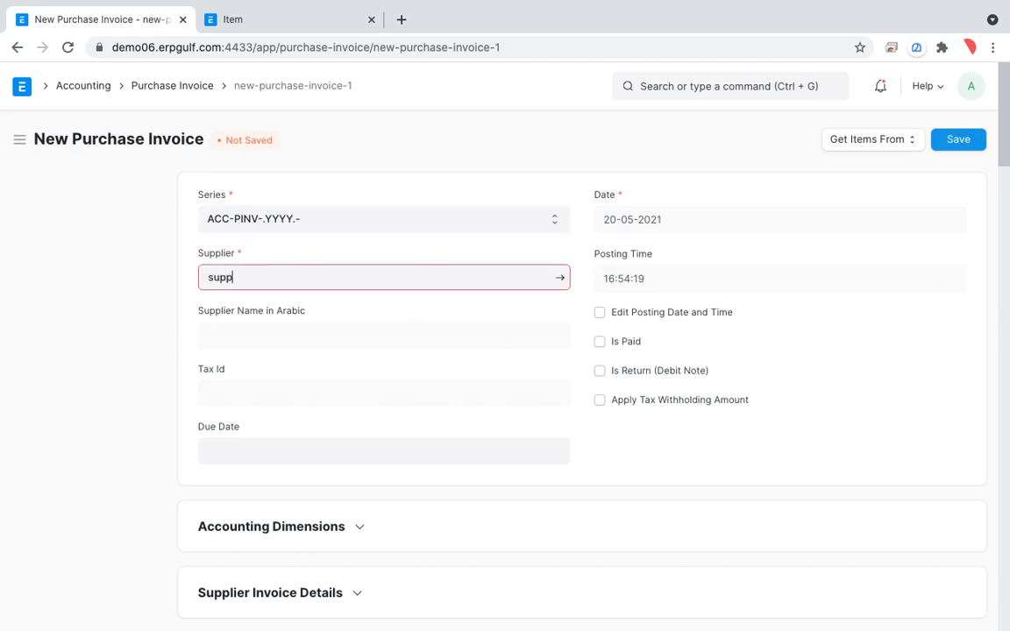
click(311, 317)
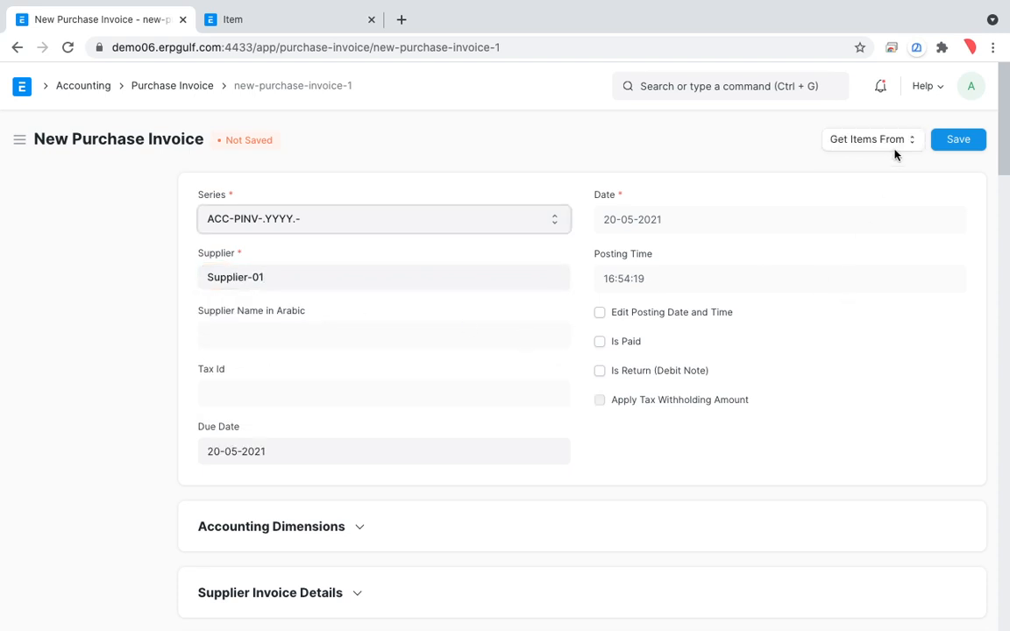
Circle the Get Items From option on the purchase invoice with the screen annotation pen.
key(alt+Tab)
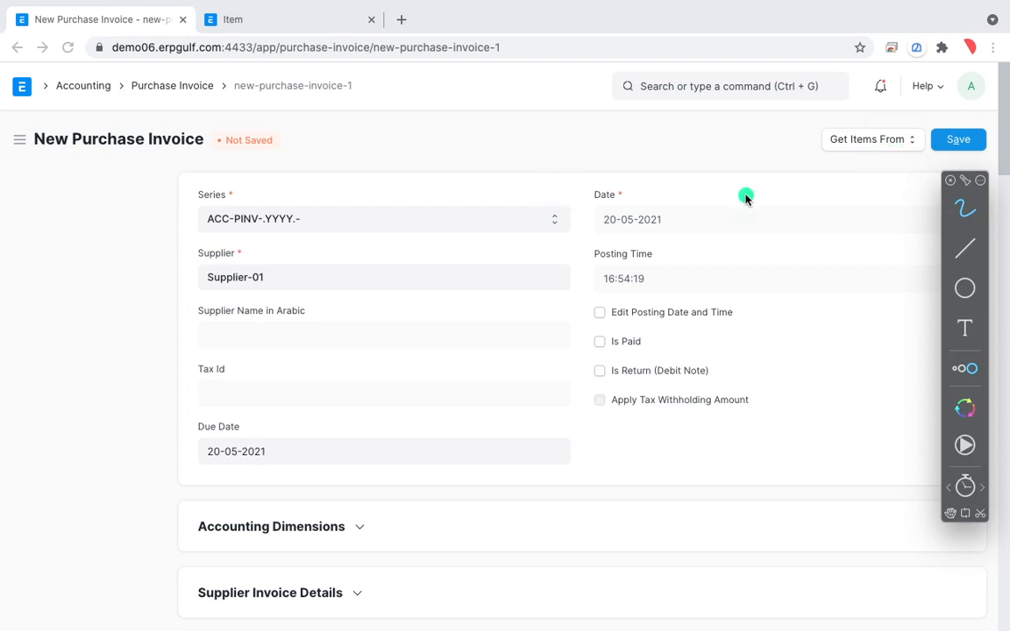
mouse_move(909, 131)
mouse_down()
mouse_move(776, 136)
mouse_move(783, 106)
mouse_move(852, 149)
mouse_move(860, 178)
mouse_up()
mouse_move(918, 114)
mouse_down()
mouse_move(794, 123)
mouse_move(961, 158)
mouse_up()
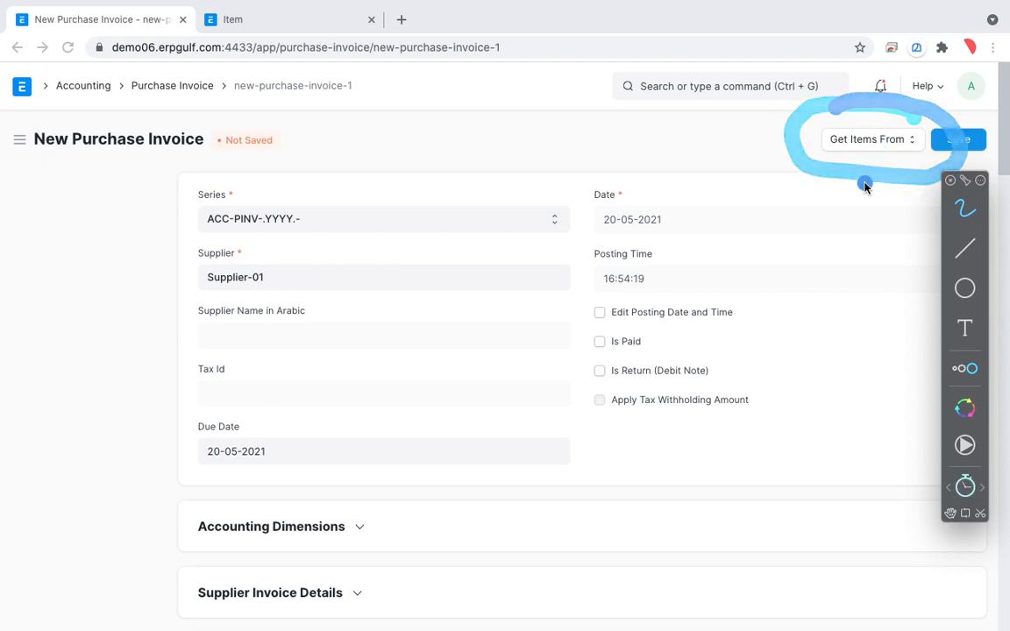
scroll(841, 231, down, 4)
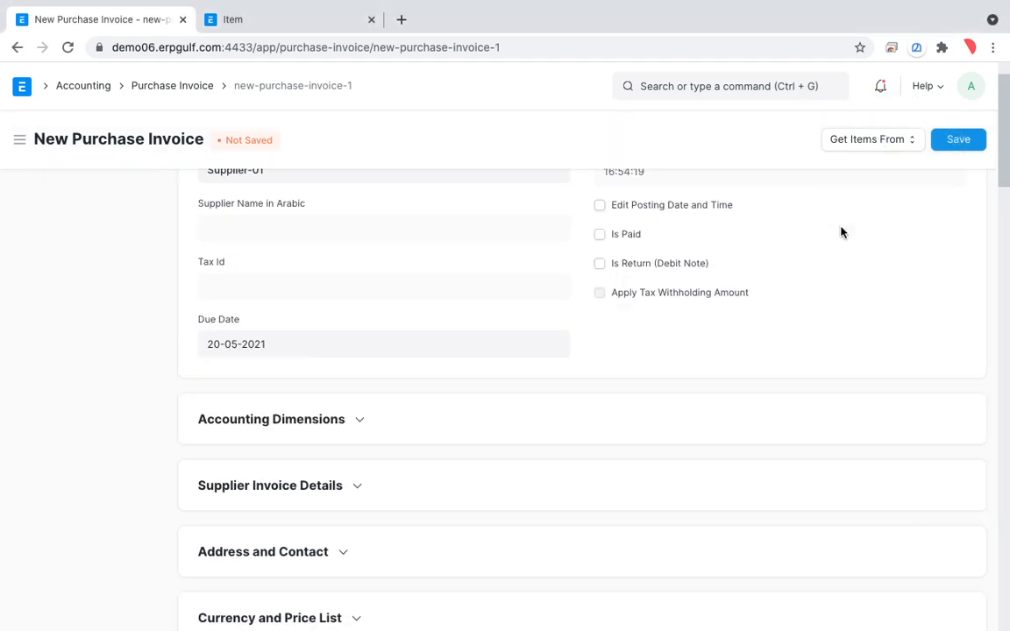
scroll(842, 232, up, 4)
key(ctrl+Tab)
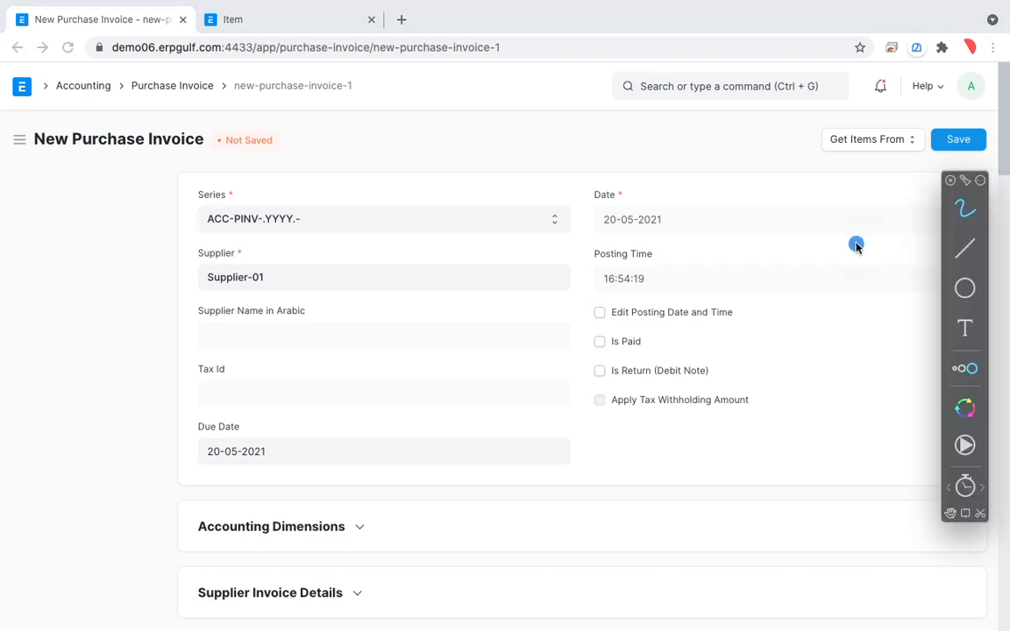
mouse_move(930, 121)
mouse_down()
mouse_move(900, 111)
mouse_move(816, 174)
mouse_move(925, 135)
mouse_move(914, 156)
mouse_up()
mouse_move(914, 109)
mouse_down()
mouse_move(812, 99)
mouse_move(925, 165)
mouse_up()
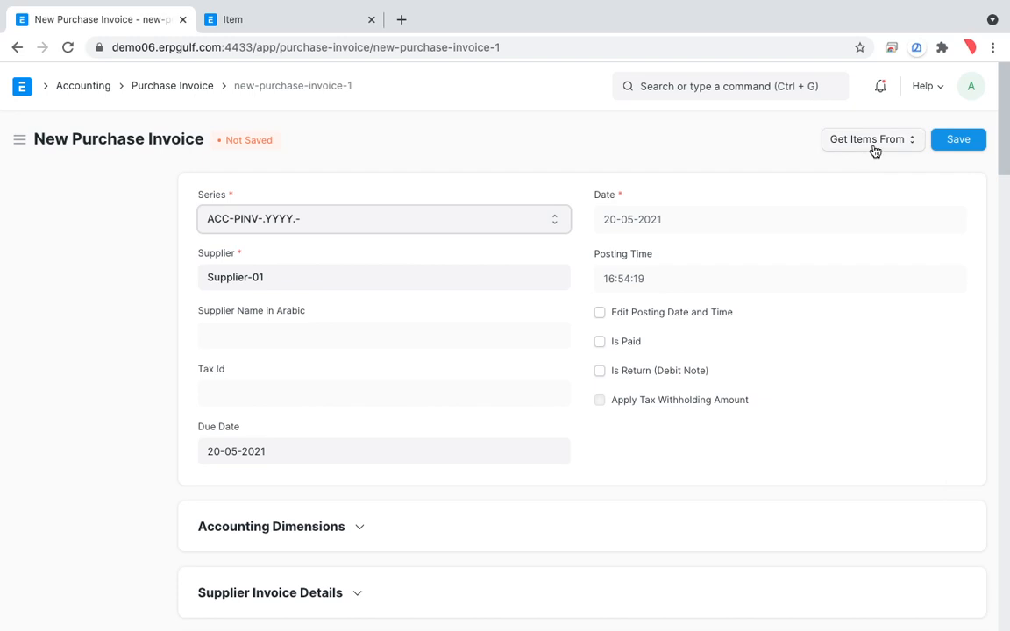
Fetch the invoice items from Supplier-01's purchase order scheduled for 2021-05-25 and review the item row and totals.
click(874, 149)
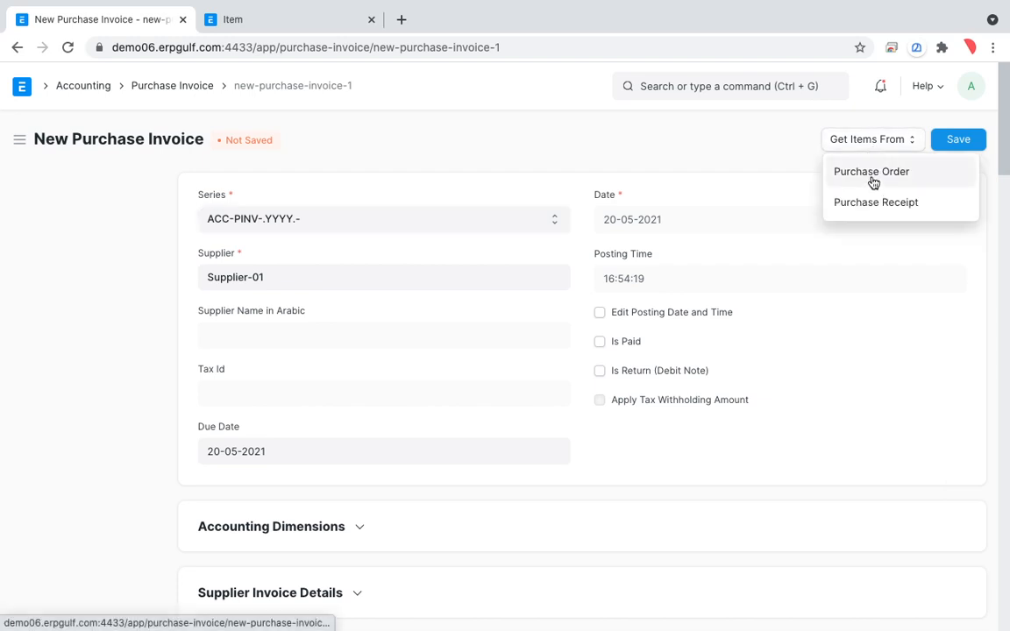
click(873, 180)
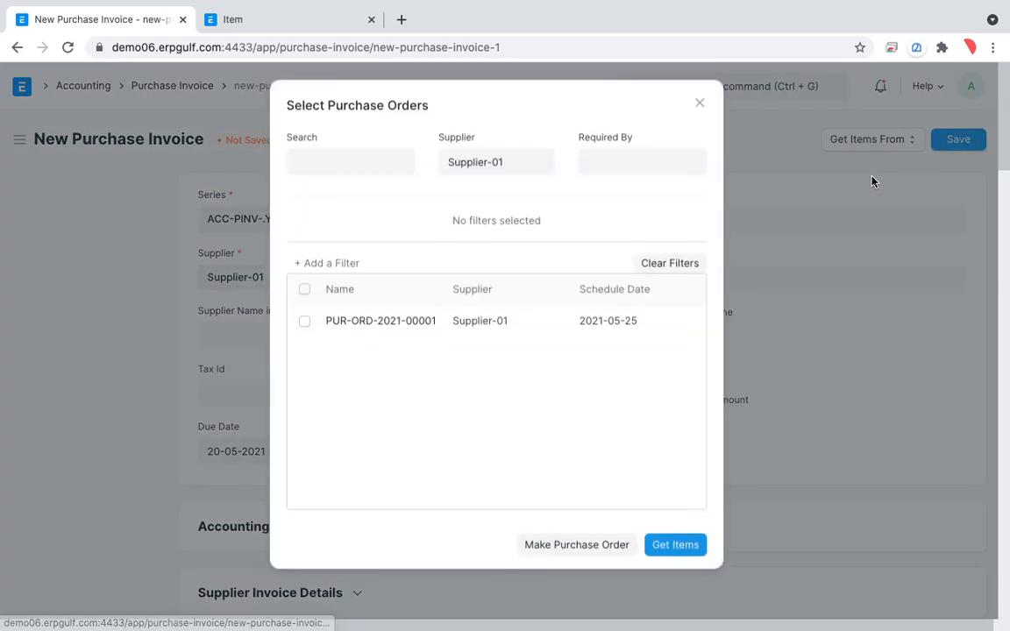
click(304, 326)
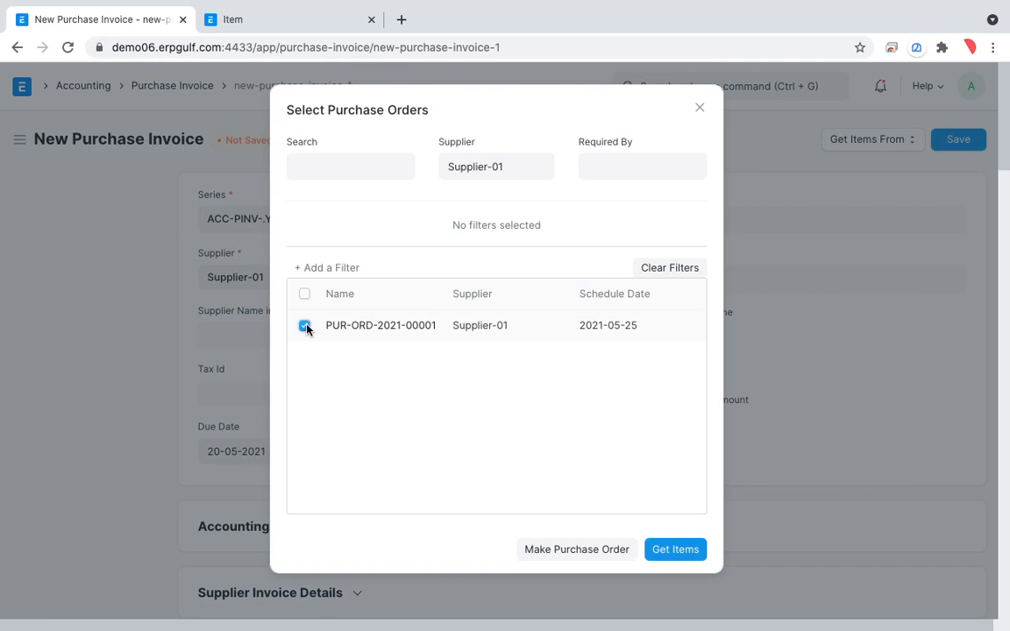
click(676, 550)
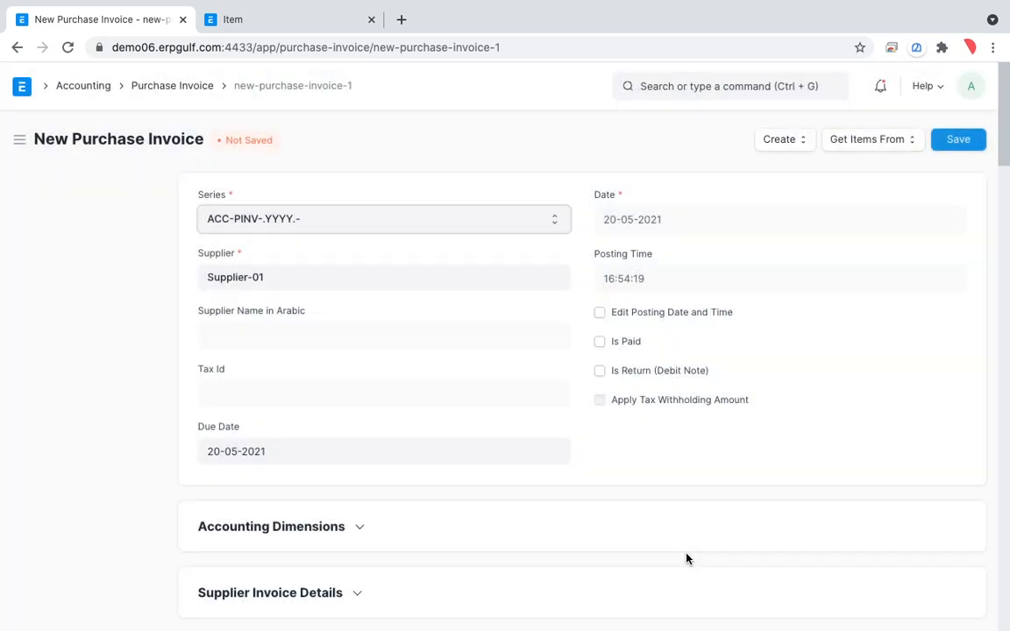
scroll(686, 559, down, 8)
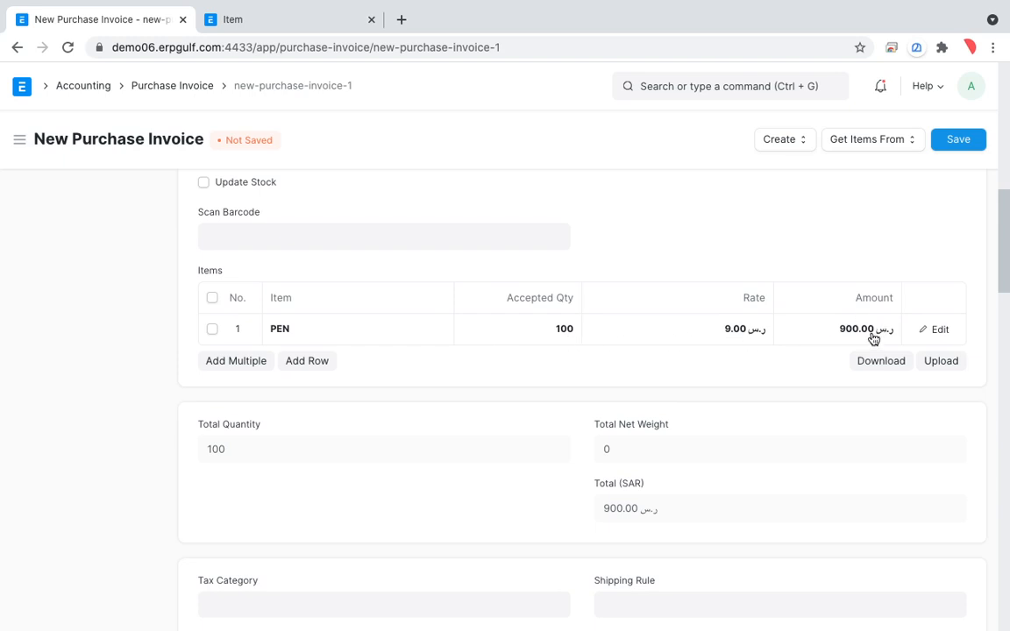
scroll(872, 337, down, 8)
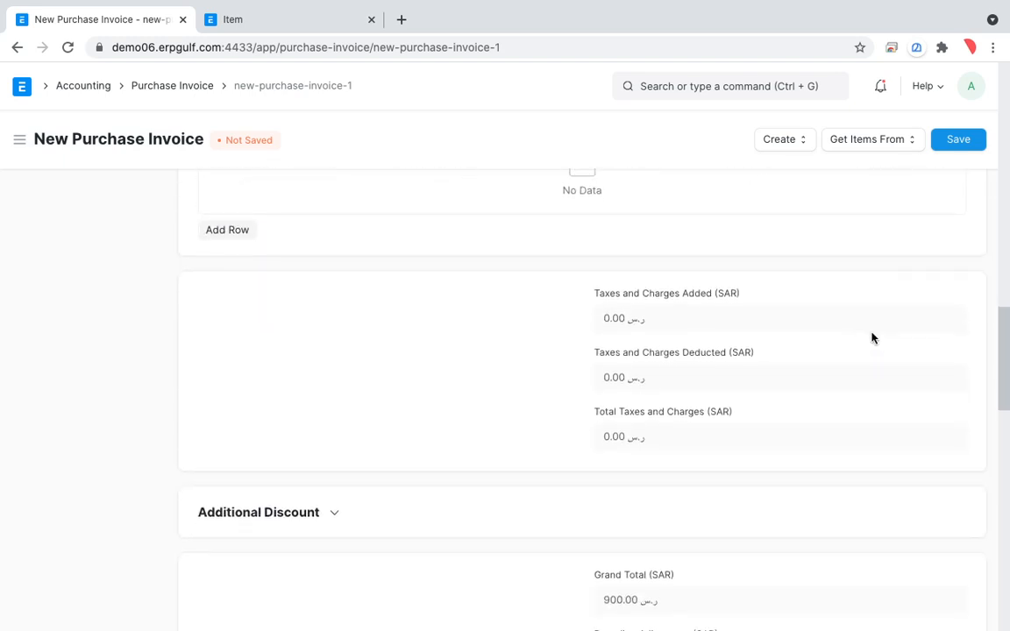
scroll(873, 338, up, 15)
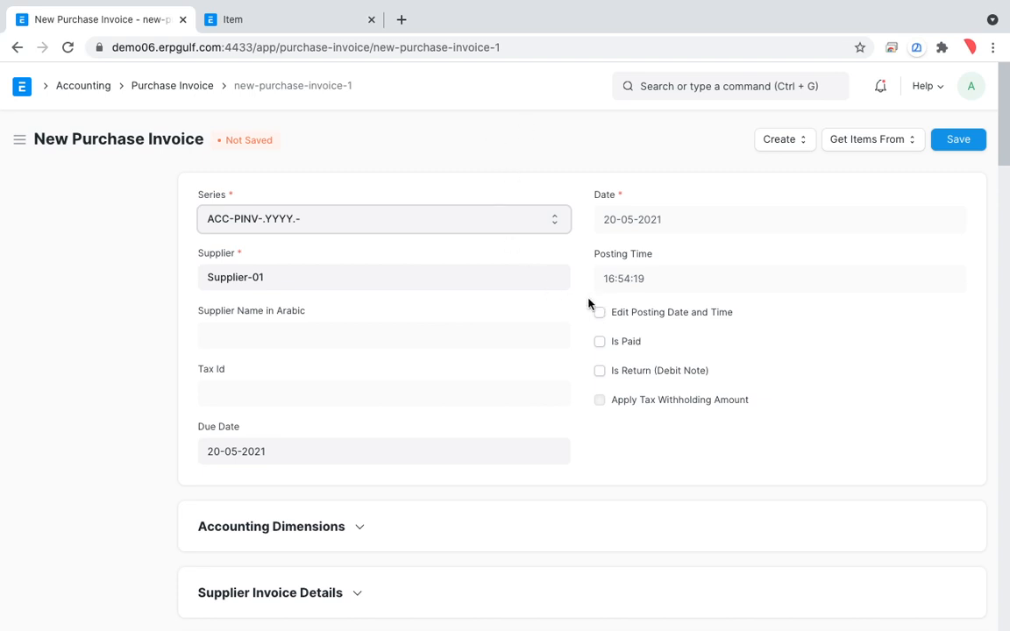
Mark the invoice's date, posting time and payment checkboxes with the annotation pen, and close the annotation tool.
key(alt+Tab)
mouse_move(674, 321)
mouse_down()
mouse_move(659, 366)
mouse_move(605, 350)
mouse_up()
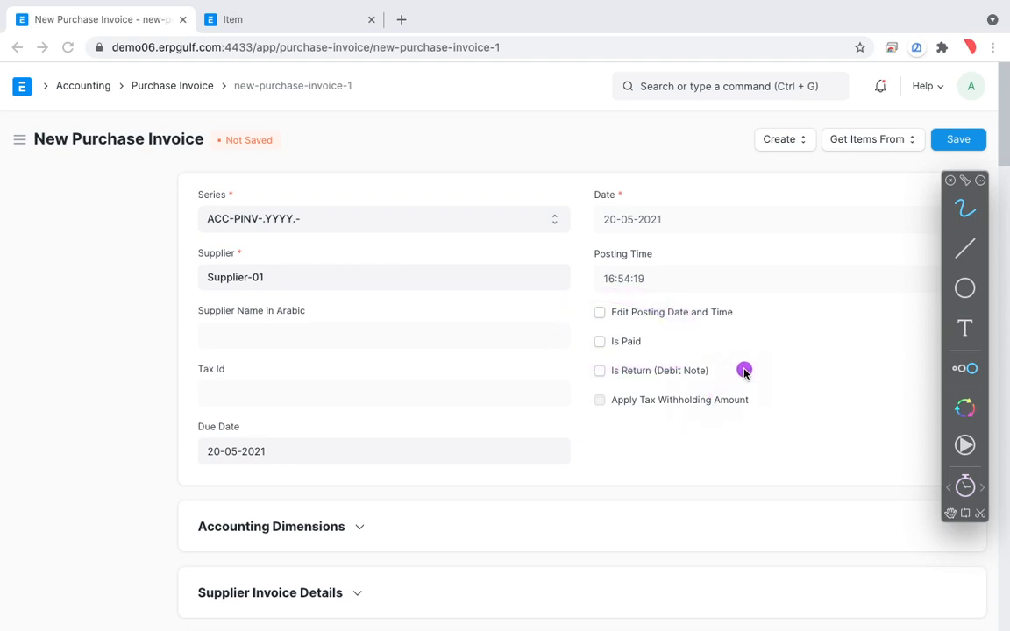
mouse_move(745, 367)
mouse_down()
mouse_move(541, 361)
mouse_move(665, 322)
mouse_move(539, 341)
mouse_up()
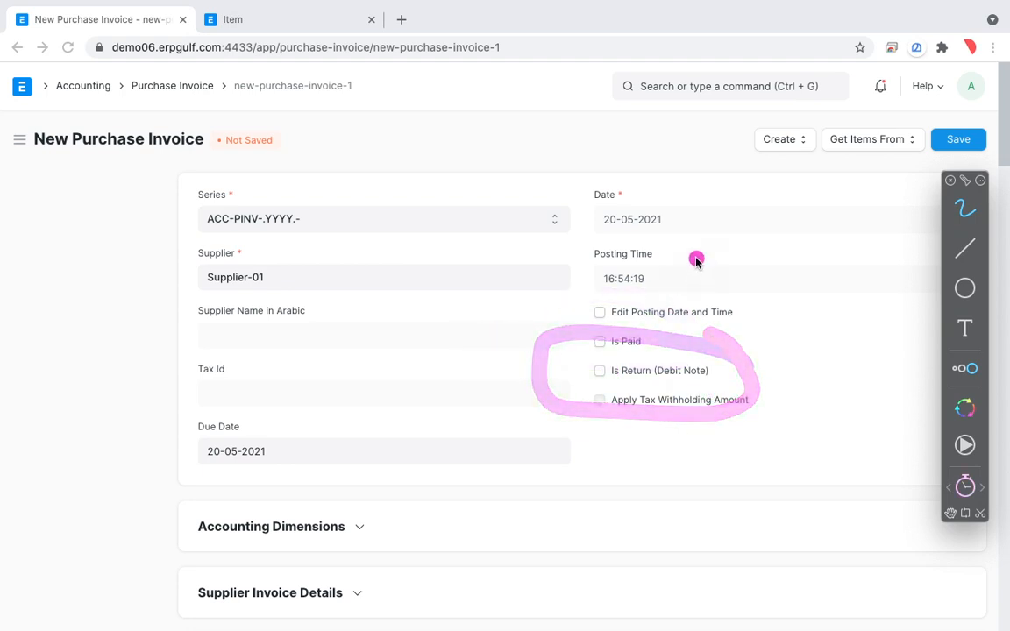
mouse_move(666, 185)
mouse_down()
mouse_move(559, 255)
mouse_move(747, 484)
mouse_move(770, 345)
mouse_up()
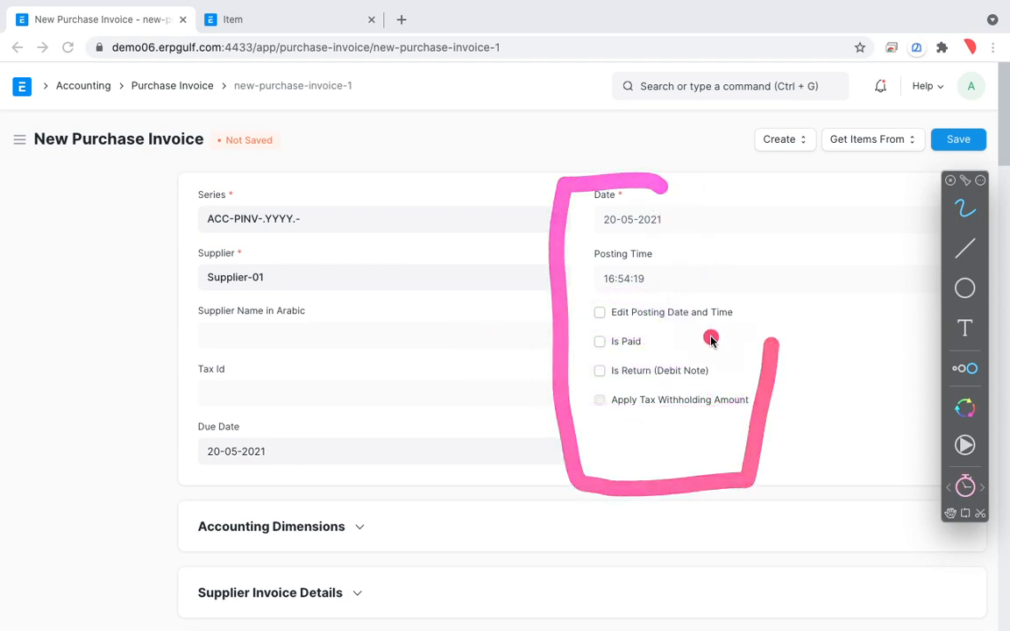
key(Escape)
Save the purchase invoice for Supplier-01, review the draft, and submit it permanently.
scroll(598, 414, down, 10)
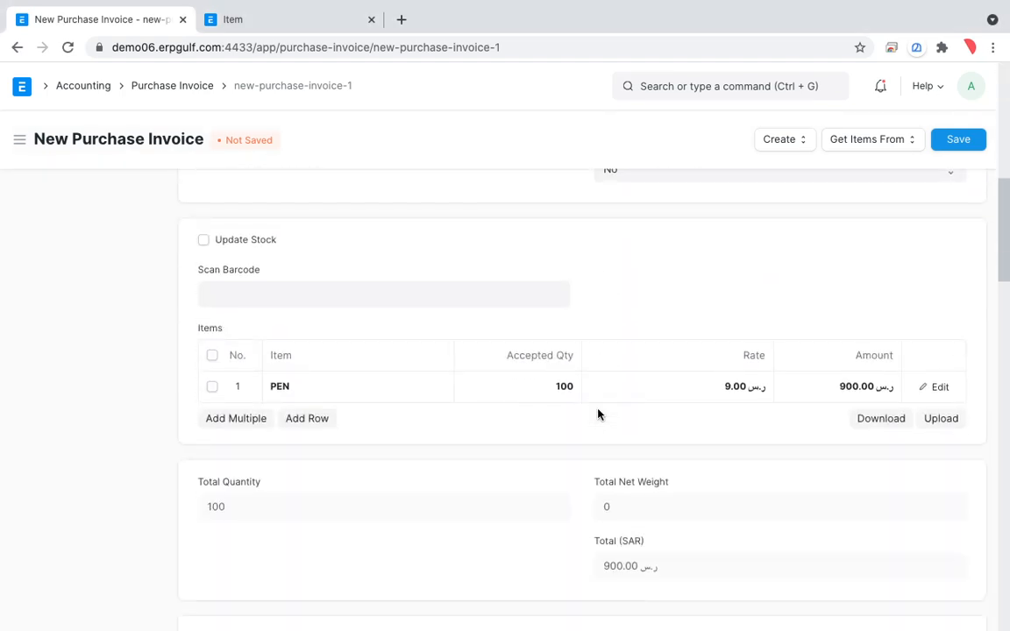
scroll(598, 414, up, 10)
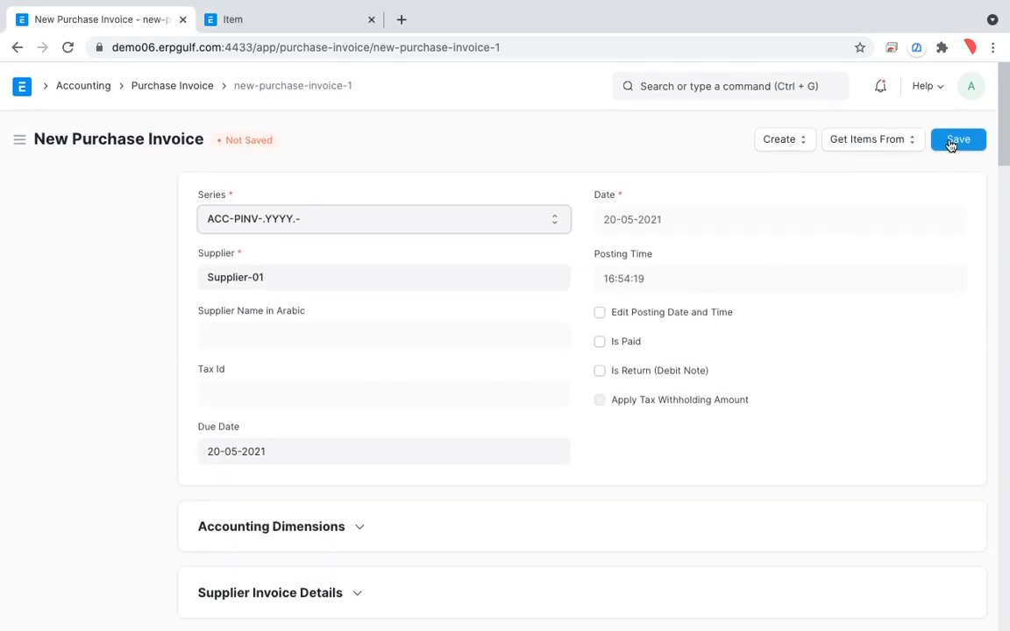
click(951, 142)
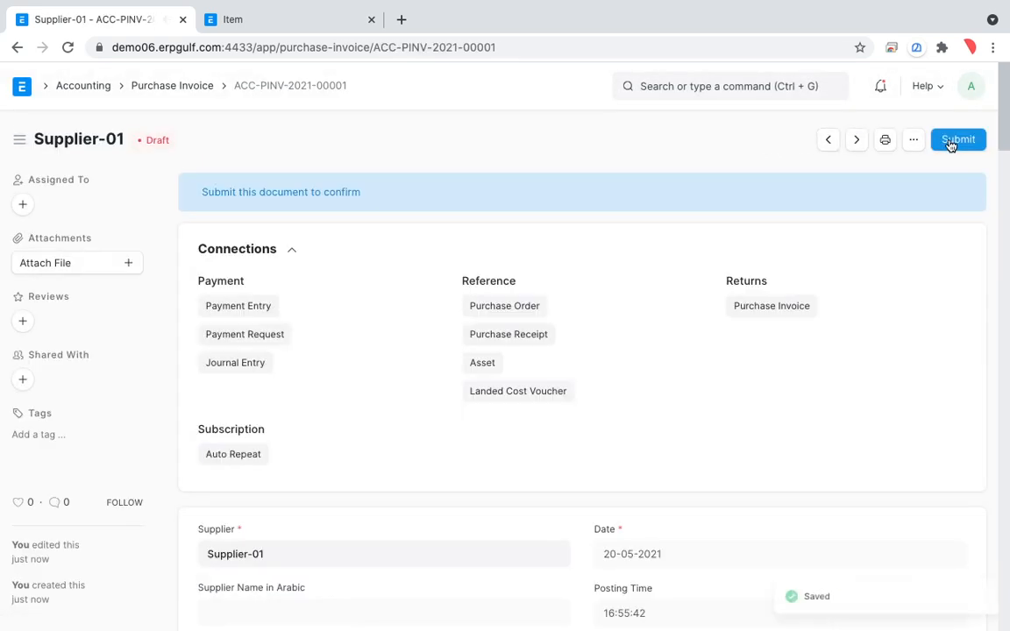
scroll(800, 387, down, 1)
scroll(800, 387, down, 2)
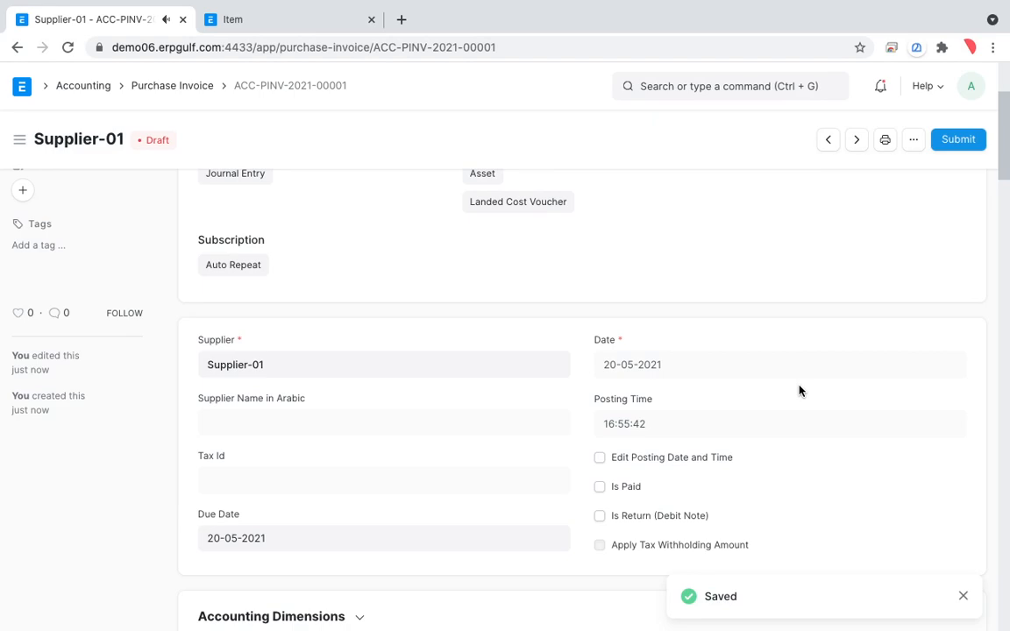
scroll(799, 386, down, 2)
scroll(800, 387, up, 5)
click(960, 143)
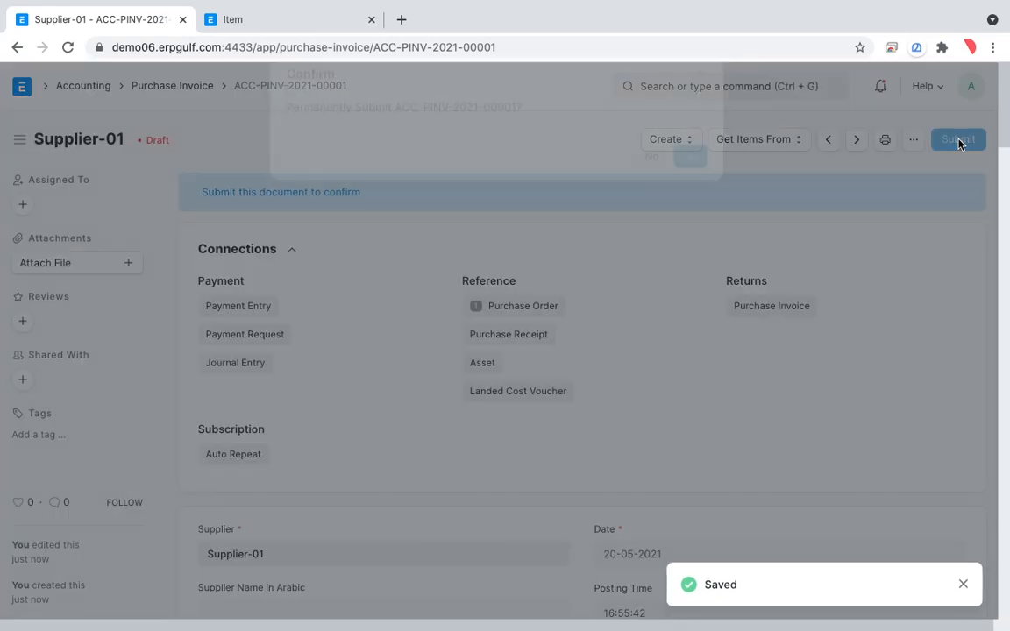
click(690, 193)
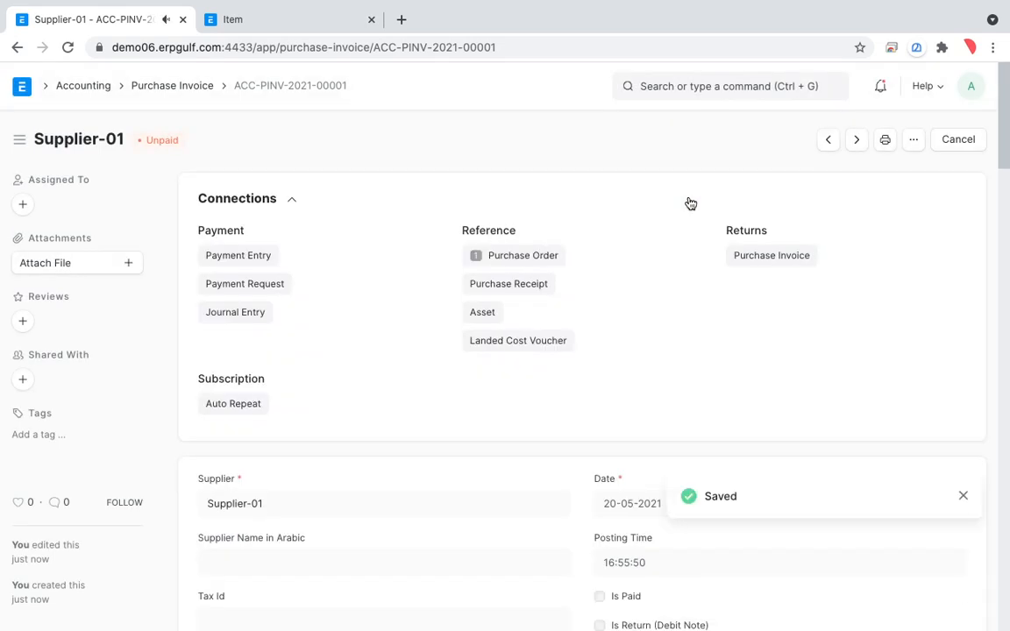
Review the submitted purchase invoice for Supplier-01, including its connections, item row and totals.
scroll(690, 204, down, 2)
scroll(689, 203, down, 4)
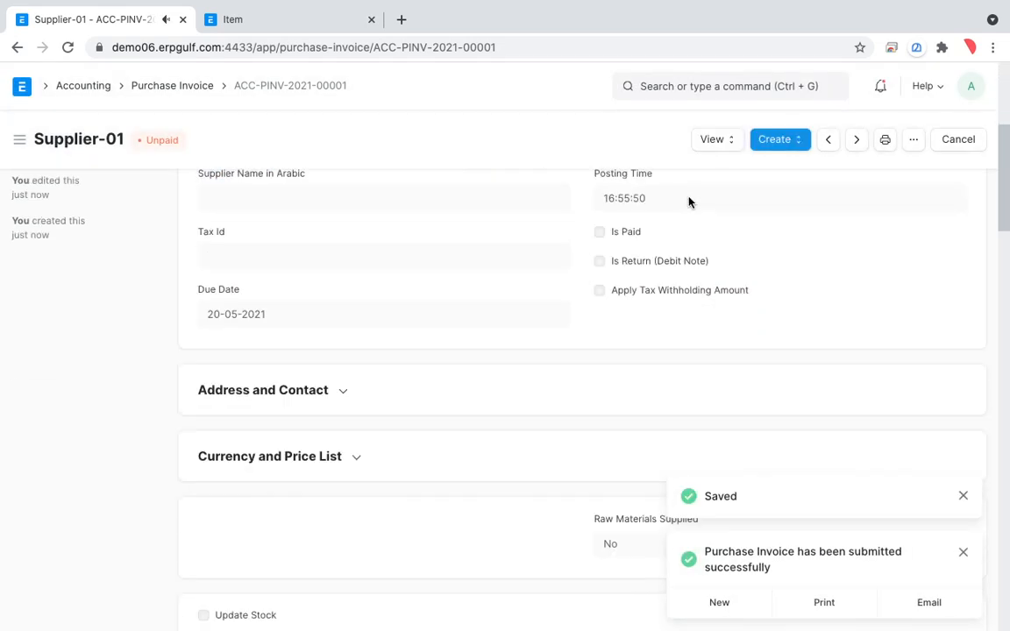
scroll(689, 203, up, 5)
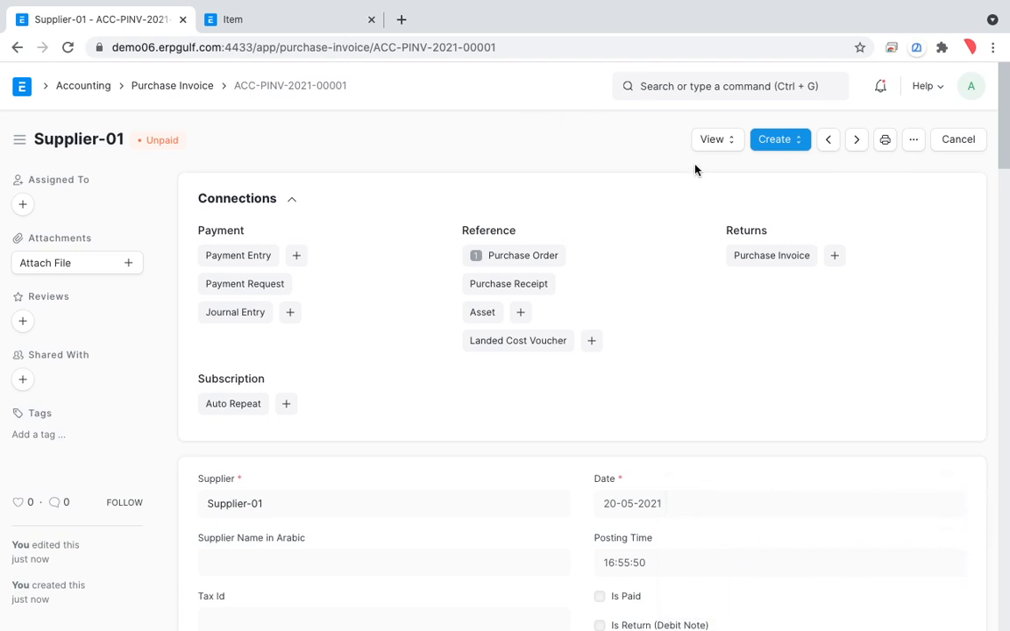
scroll(649, 345, down, 5)
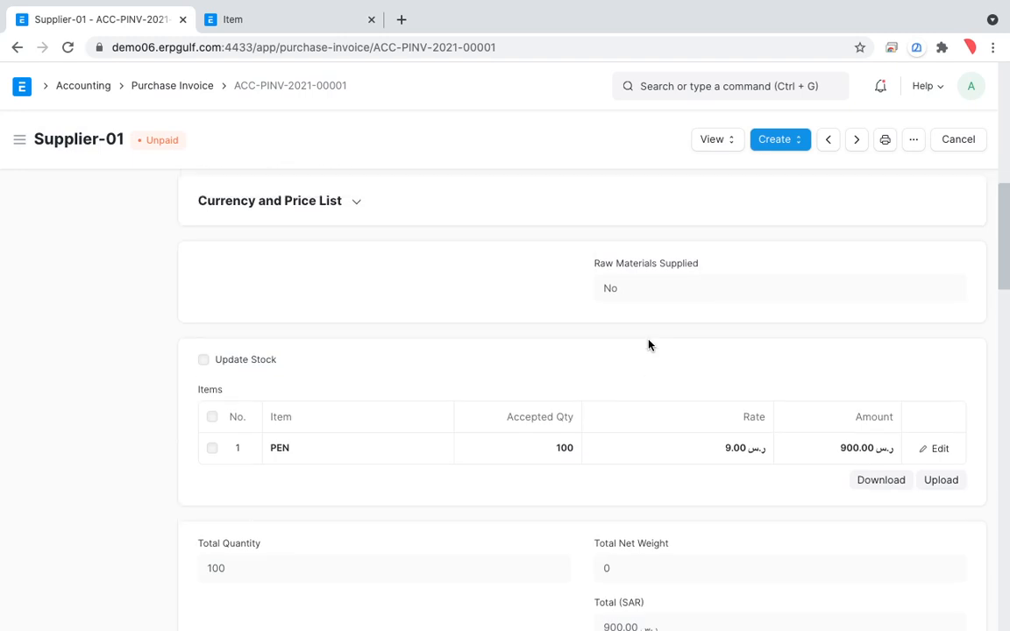
scroll(649, 345, up, 5)
scroll(649, 344, down, 6)
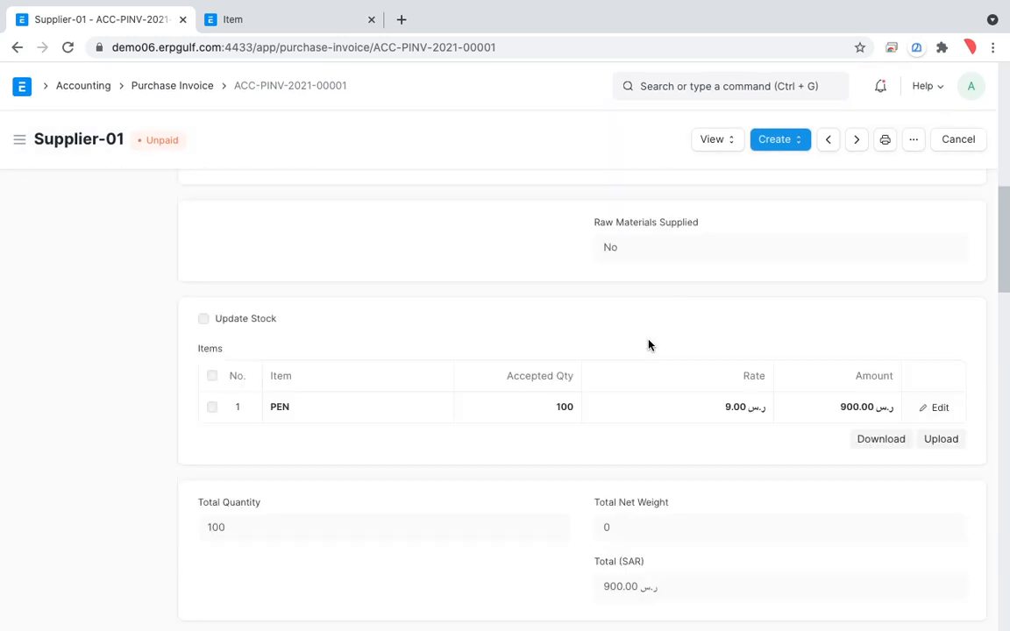
scroll(649, 345, up, 7)
Switch to the whiteboard to check pages 2 and 3 of the purchasing process notes, and return to the purchase invoice.
key(ctrl+Right)
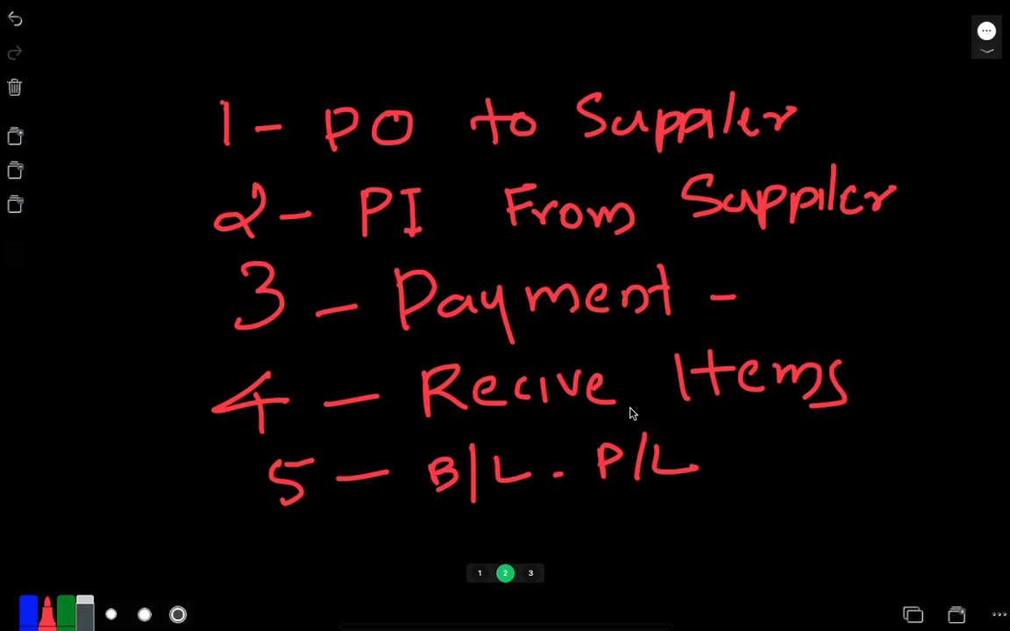
click(532, 575)
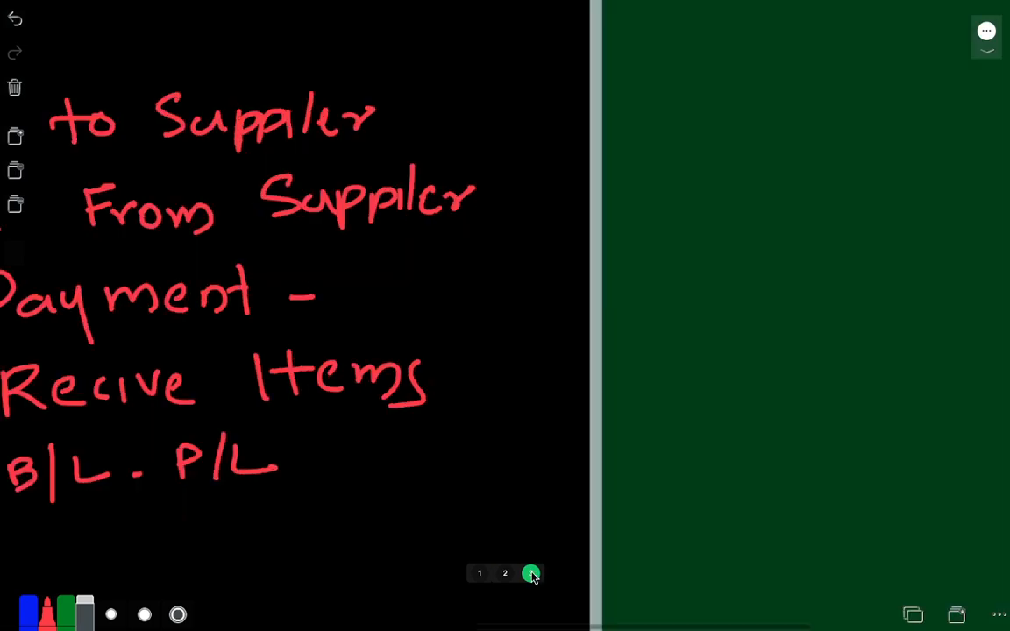
key(ctrl+Left)
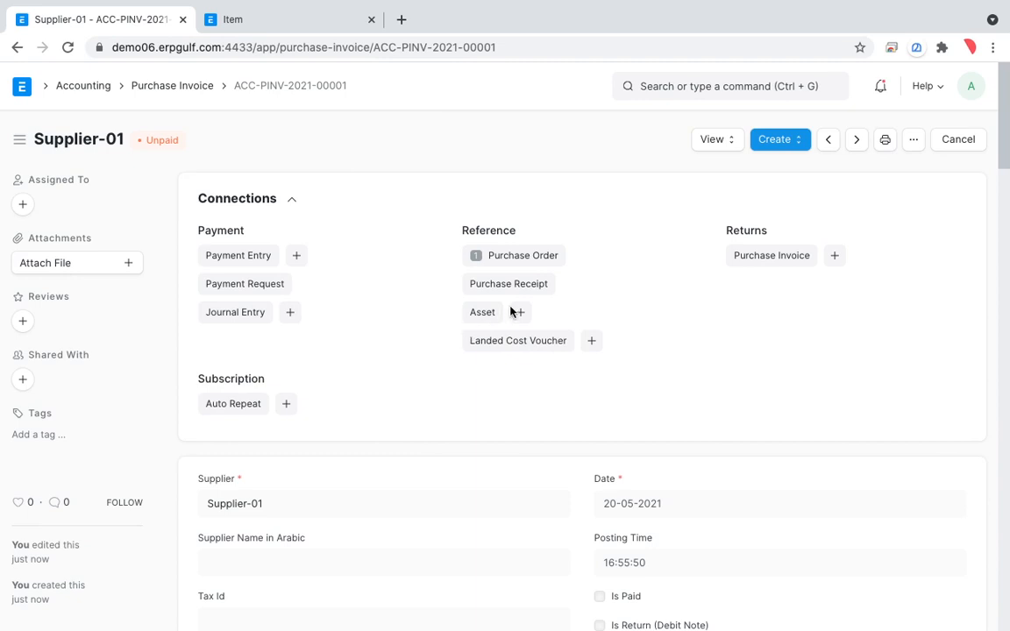
Open the accounting ledger of Supplier-01's purchase invoice and examine its debit and credit entries up close.
click(720, 144)
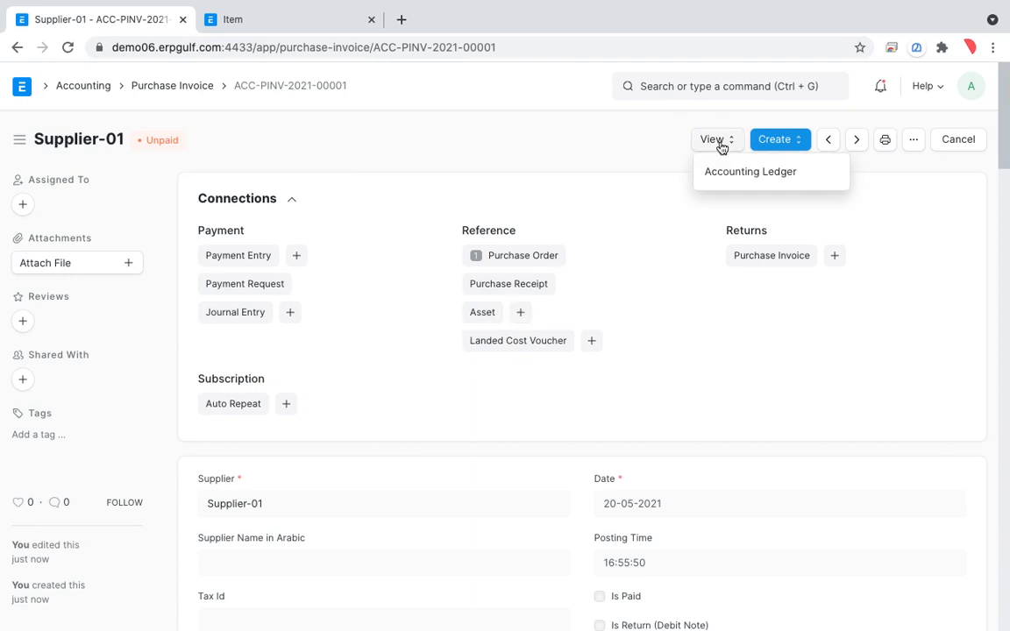
click(728, 175)
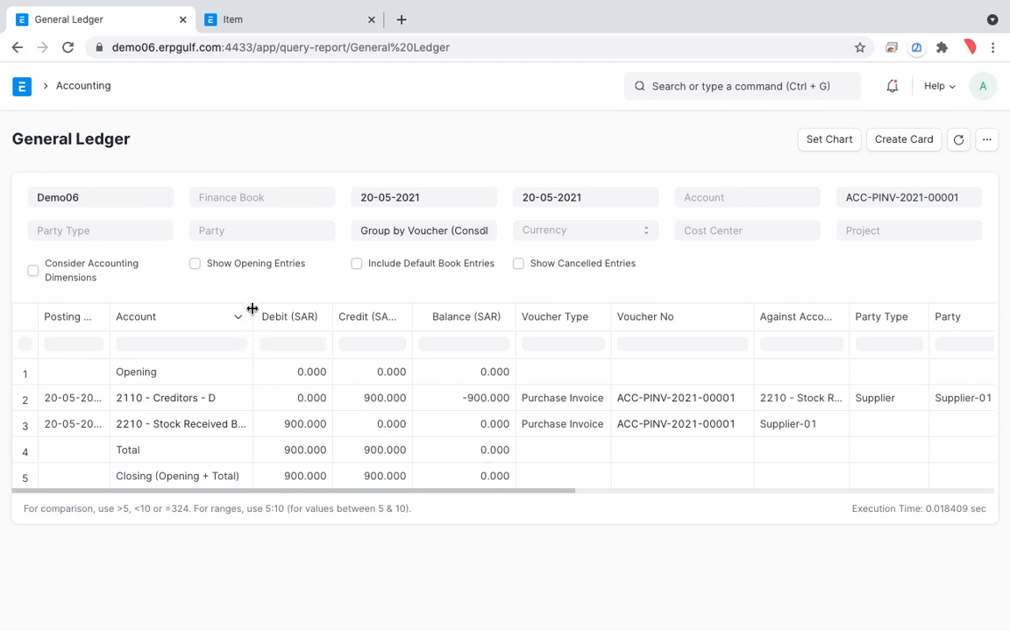
scroll(253, 308, up, 5)
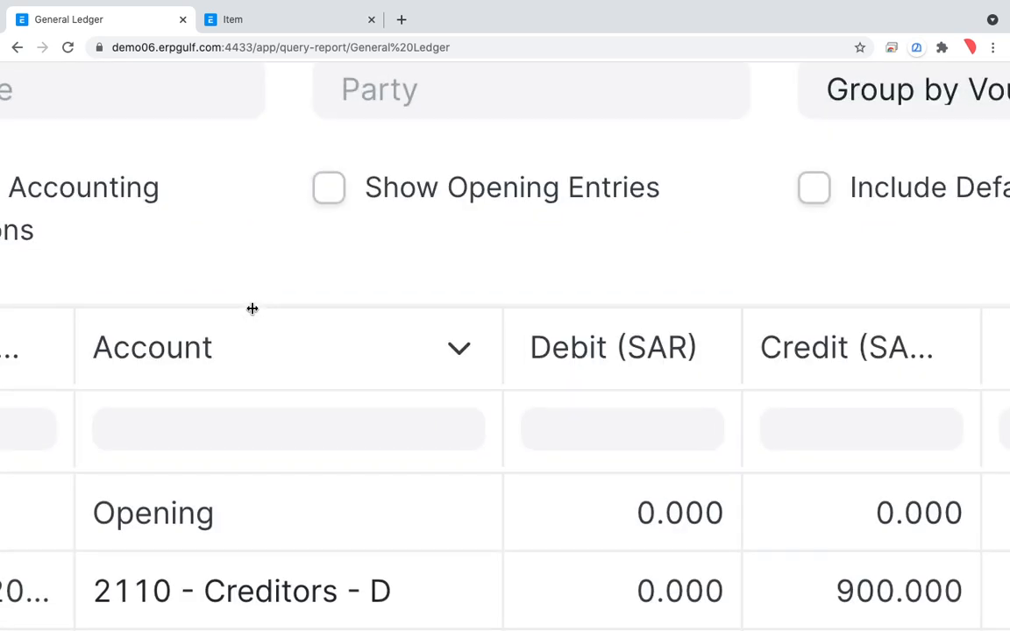
scroll(252, 309, down, 5)
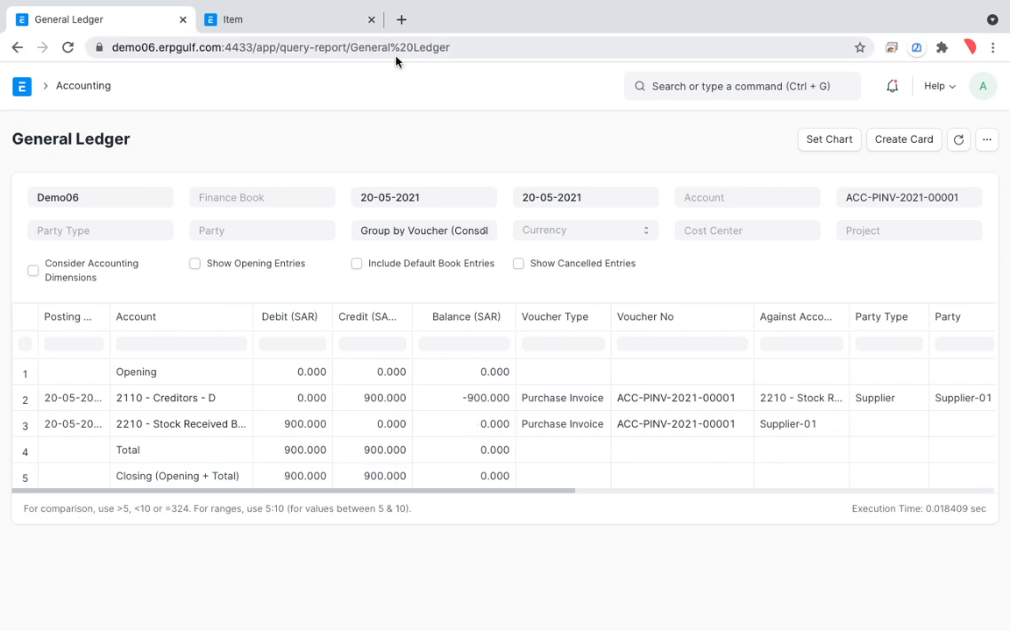
Circle the balance and the supplier details of the 2110 - Creditors ledger row with the screen annotation pen.
key(ctrl+shift+a)
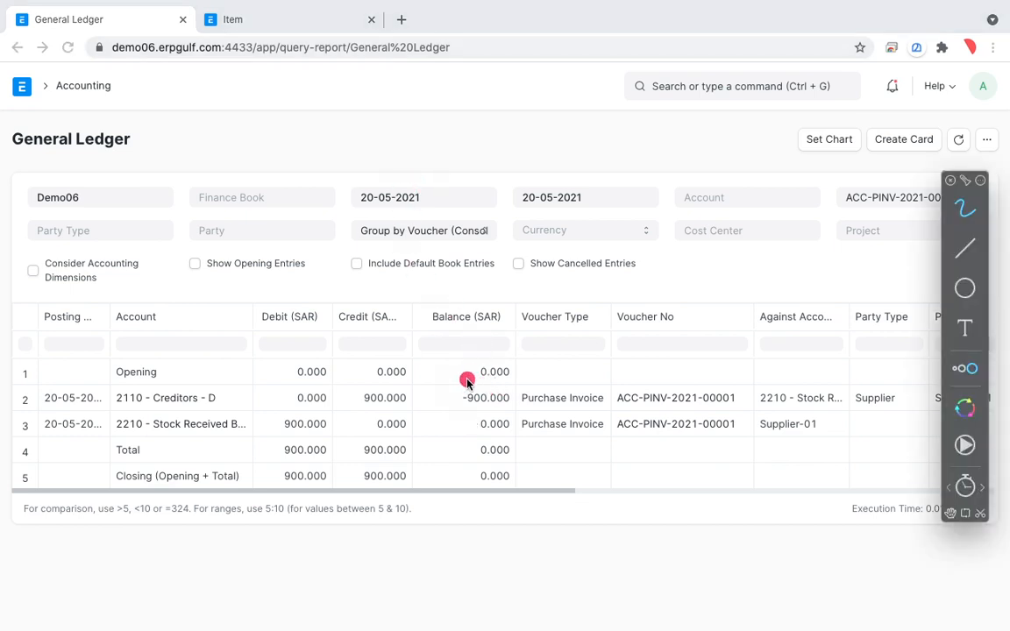
mouse_move(504, 364)
mouse_down()
mouse_move(464, 372)
mouse_move(493, 431)
mouse_move(523, 360)
mouse_up()
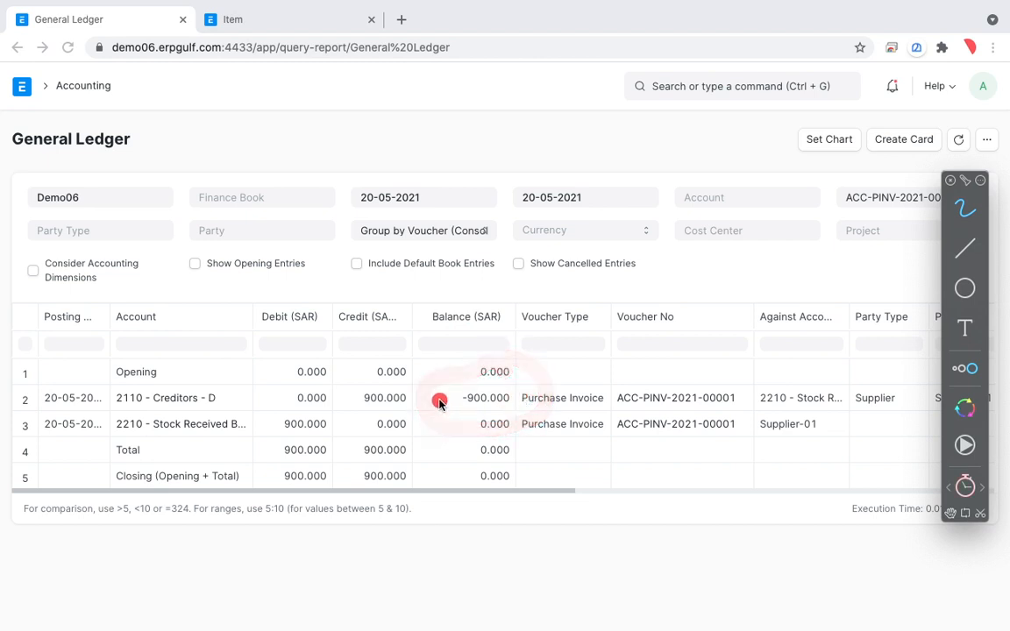
drag(439, 402, 605, 400)
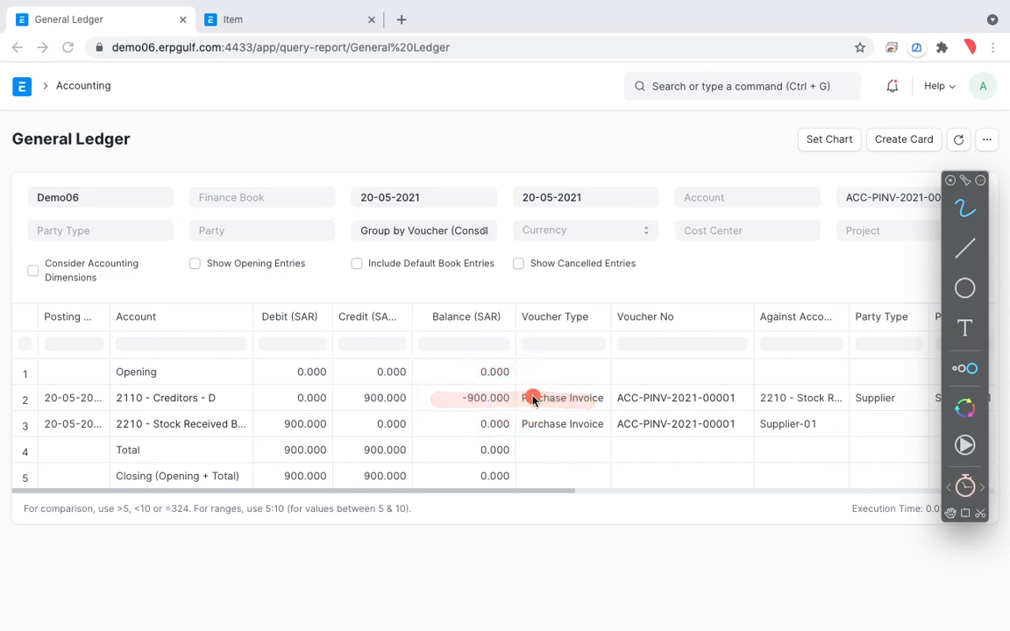
mouse_move(526, 384)
mouse_down()
mouse_move(435, 409)
mouse_move(535, 414)
mouse_move(507, 402)
mouse_up()
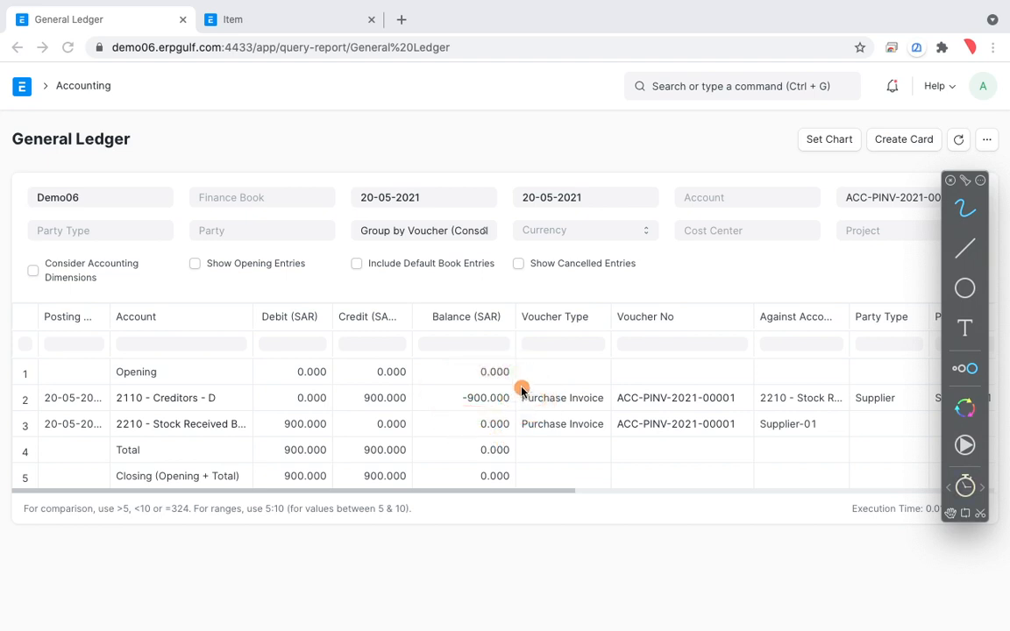
mouse_move(522, 386)
mouse_down()
mouse_move(465, 377)
mouse_move(521, 412)
mouse_move(531, 390)
mouse_up()
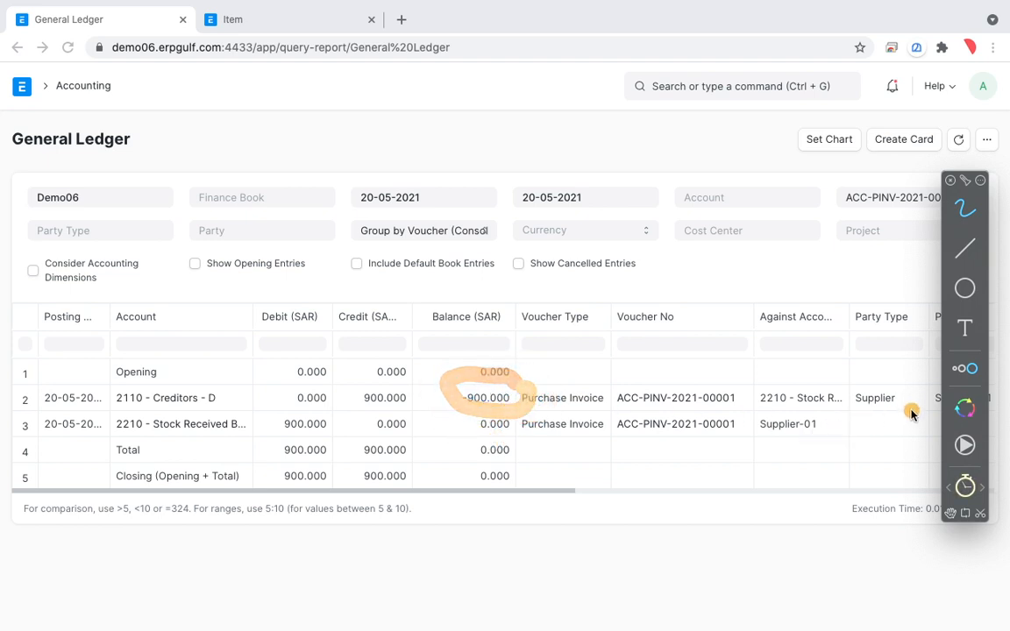
drag(898, 380, 787, 379)
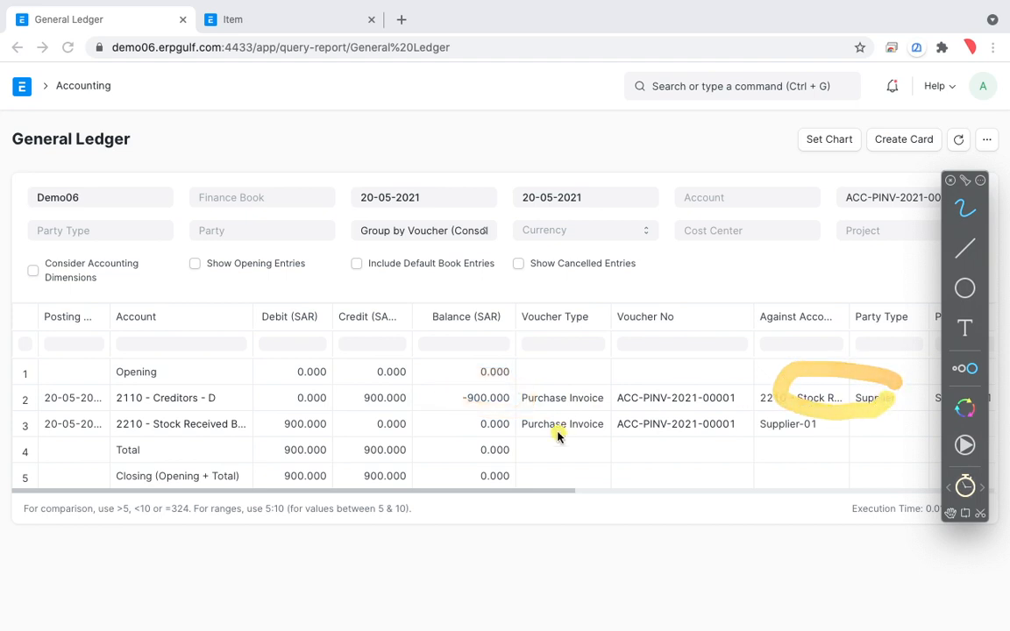
Circle the 2210 - Stock Received account row in the general ledger with the annotation pen.
drag(482, 428, 480, 428)
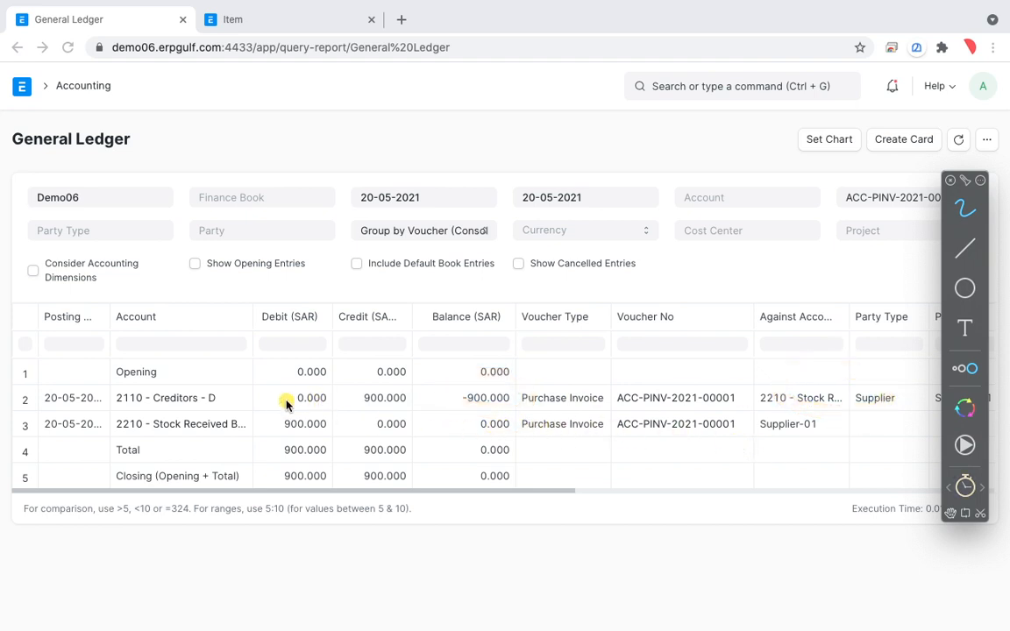
mouse_move(270, 411)
mouse_down()
mouse_move(218, 406)
mouse_move(129, 429)
mouse_move(210, 456)
mouse_move(271, 425)
mouse_move(250, 413)
mouse_move(217, 430)
mouse_up()
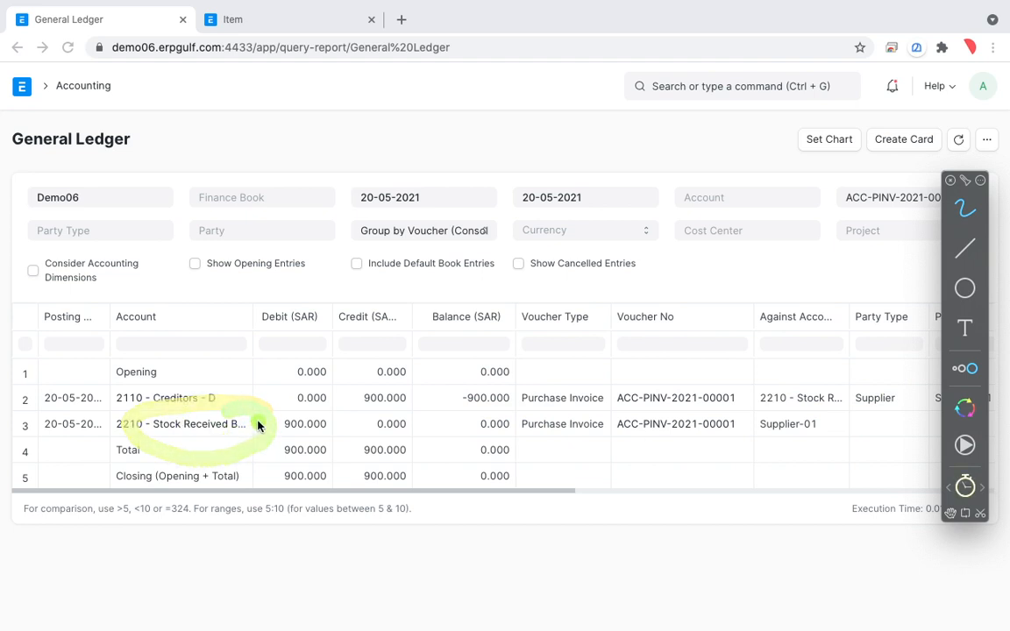
drag(278, 405, 283, 399)
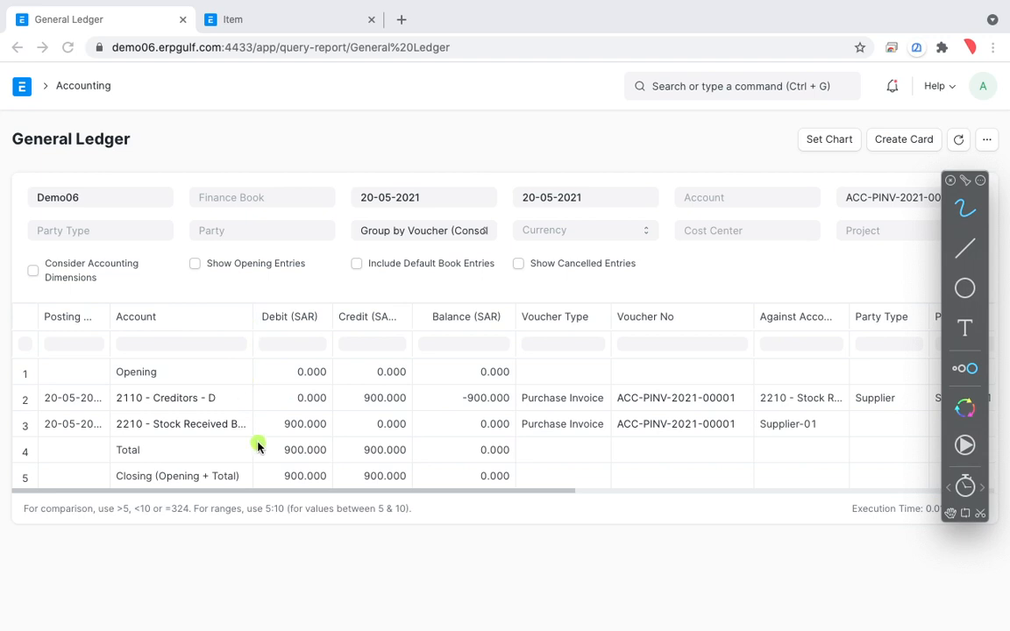
Close the annotation tool and open the Chart of Accounts from the Accounting module in the second browser tab.
click(333, 16)
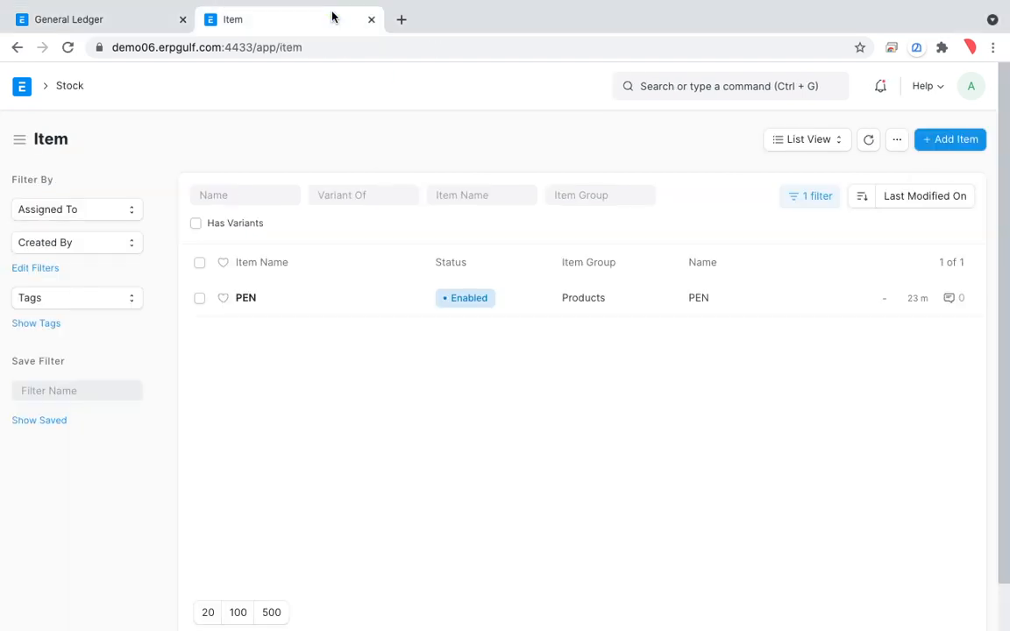
click(69, 88)
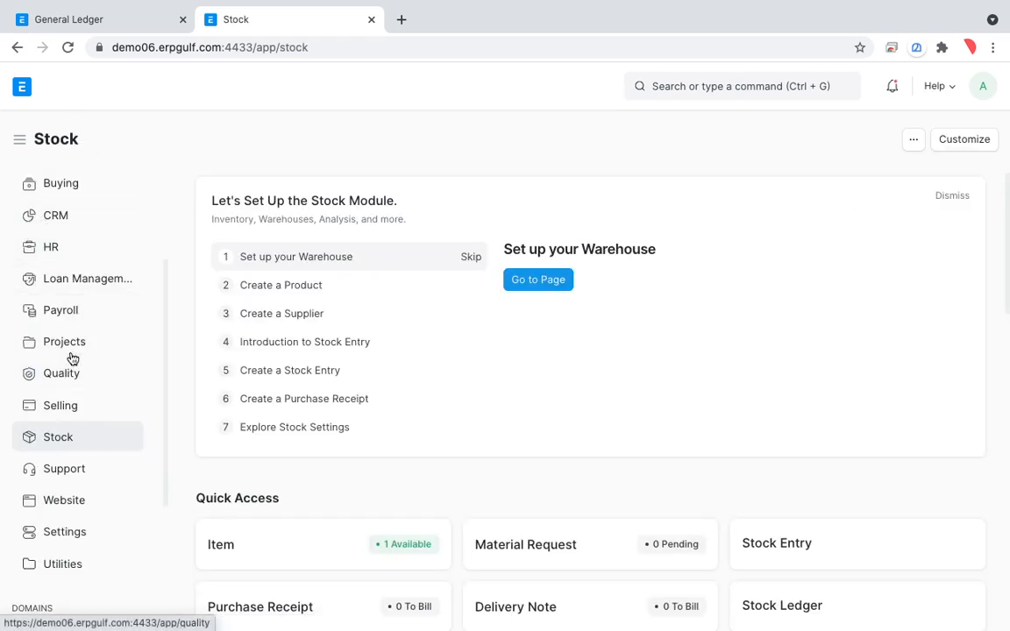
scroll(103, 308, up, 3)
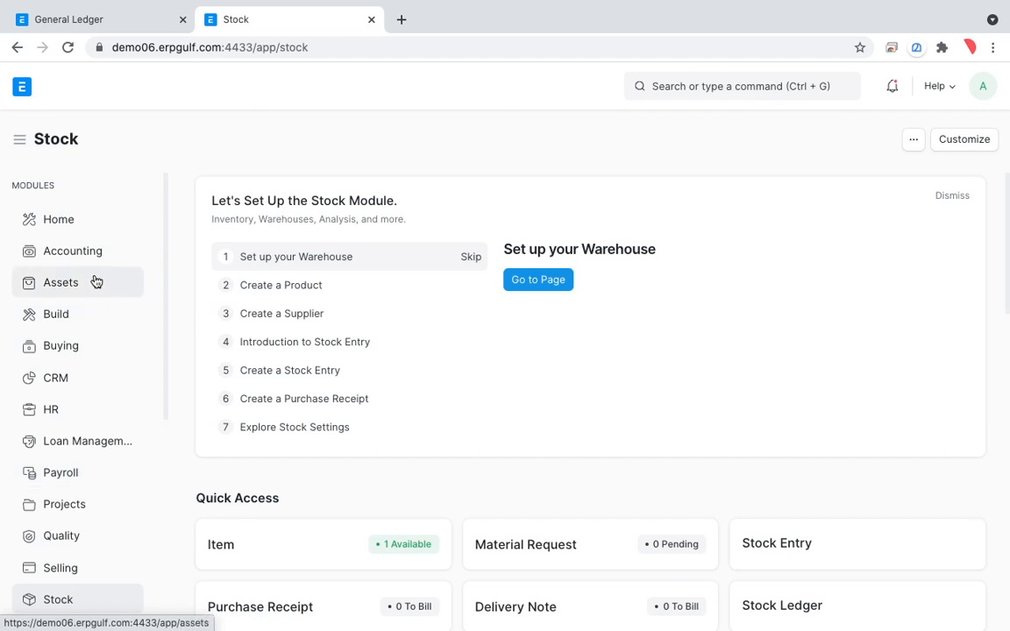
click(73, 251)
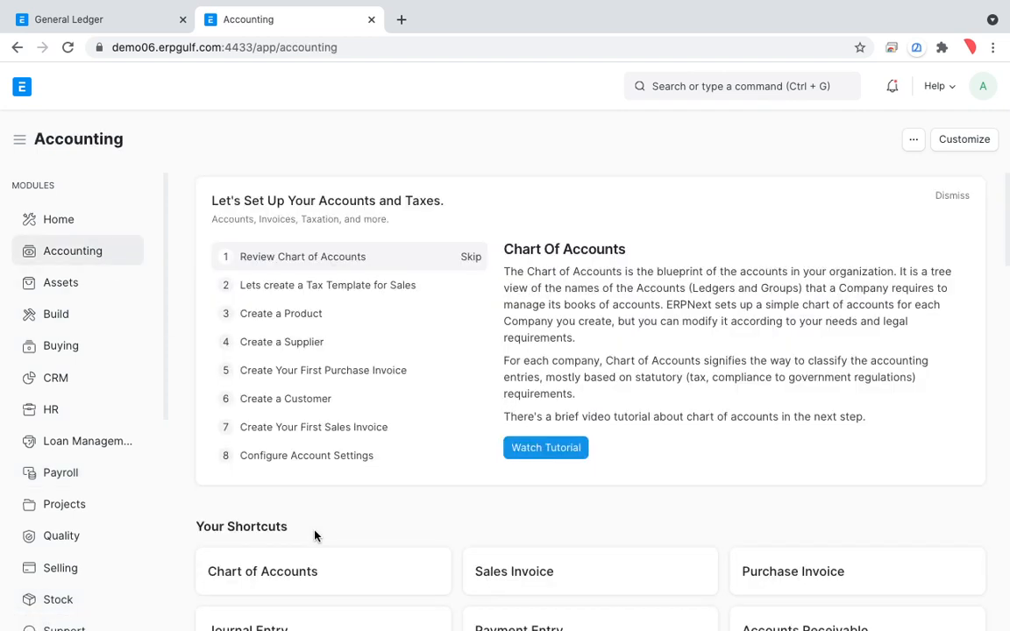
scroll(315, 536, down, 1)
click(300, 483)
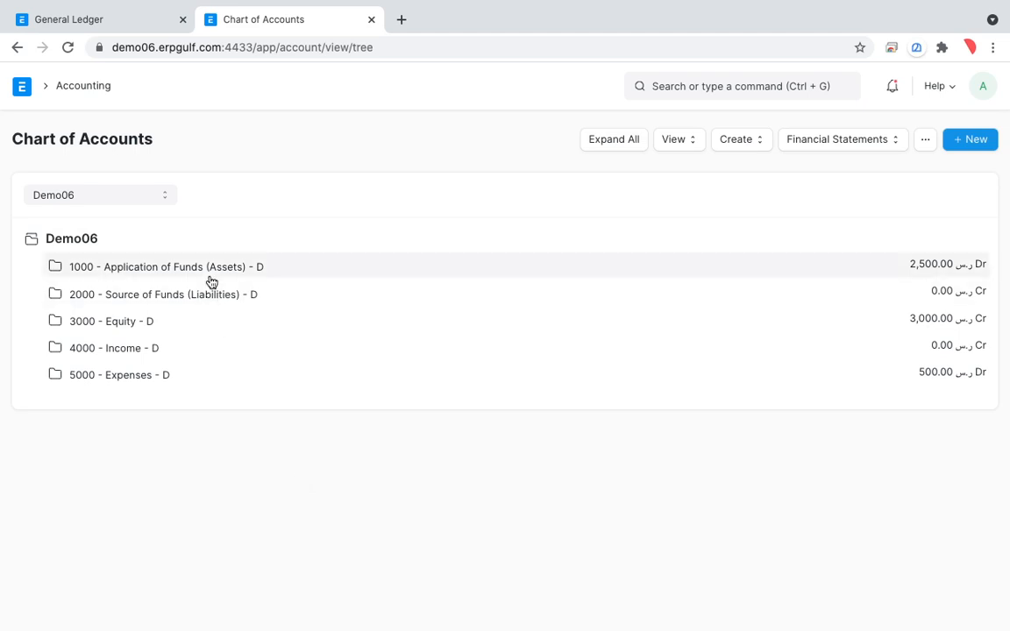
Expand Source of Funds (Liabilities) down to the Current Liabilities accounts and compare them with the invoice's general ledger.
click(209, 294)
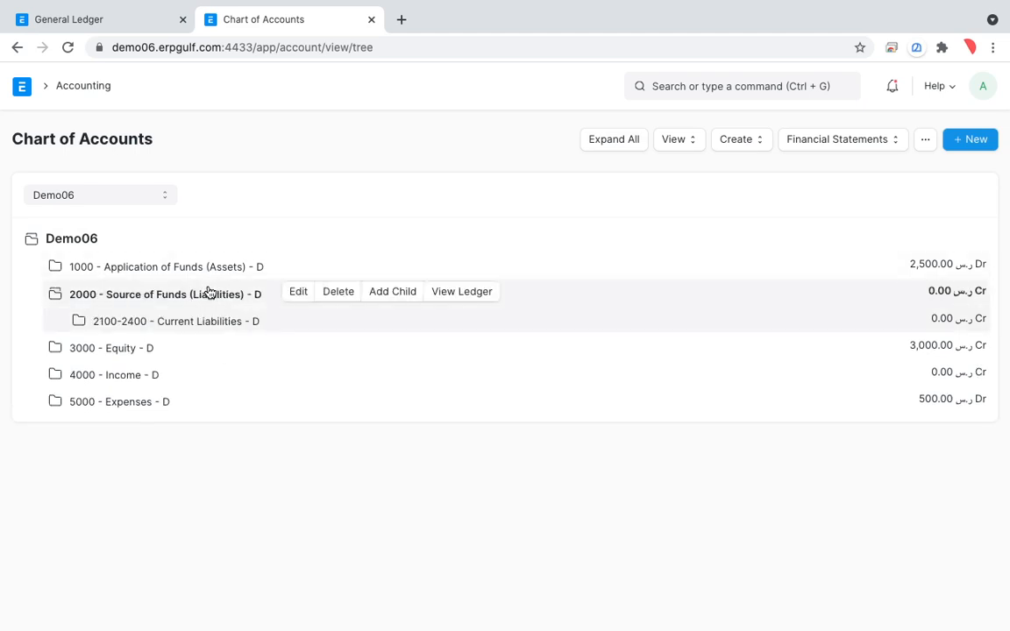
click(207, 330)
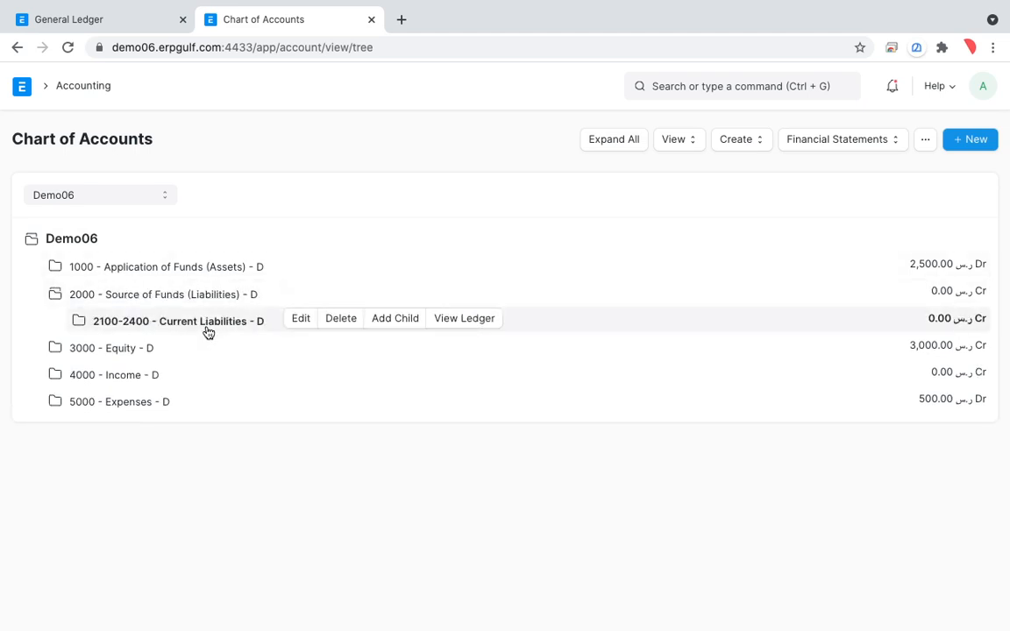
click(130, 18)
click(231, 26)
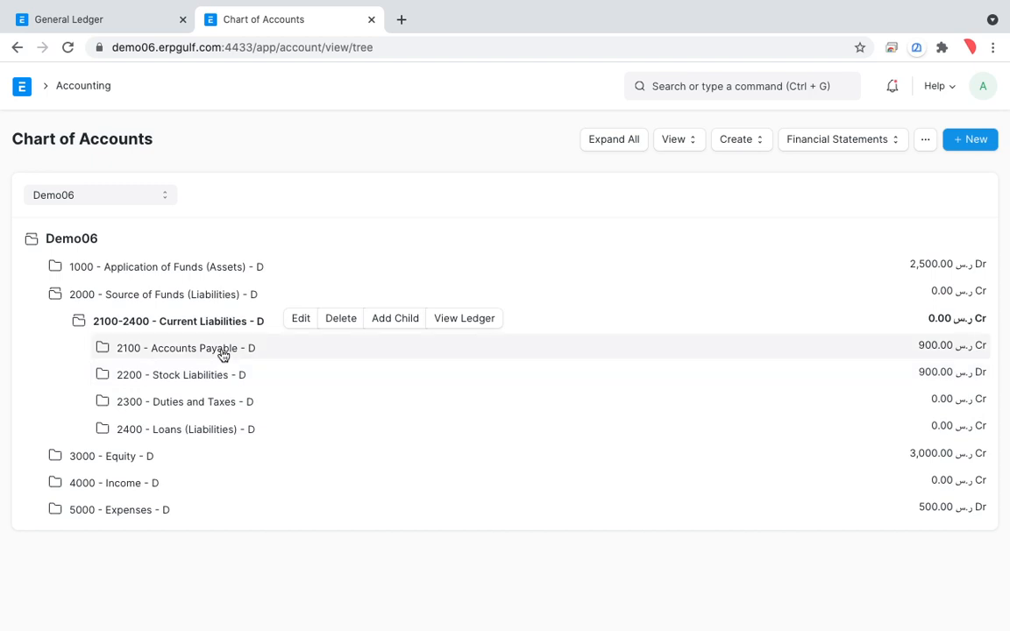
Expand 2100 - Accounts Payable and view the ledger of the 2110 - Creditors account.
click(222, 351)
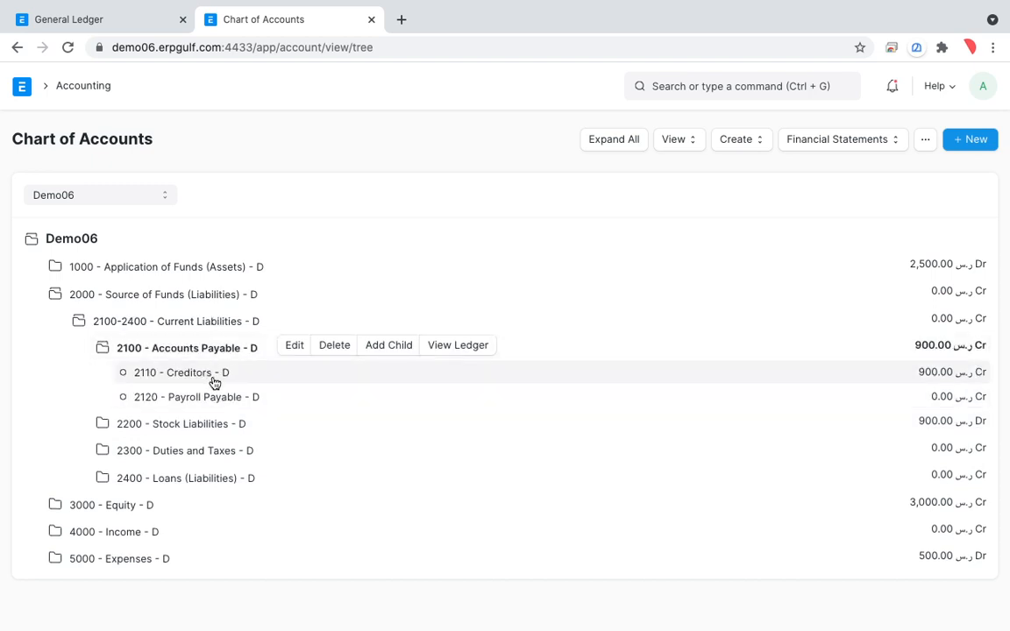
click(214, 383)
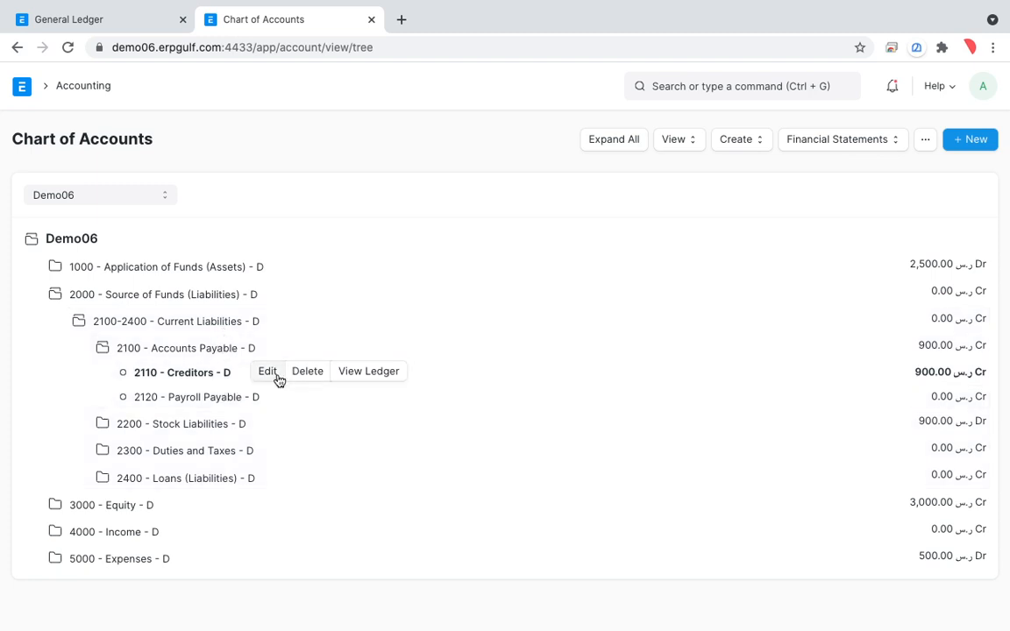
click(355, 374)
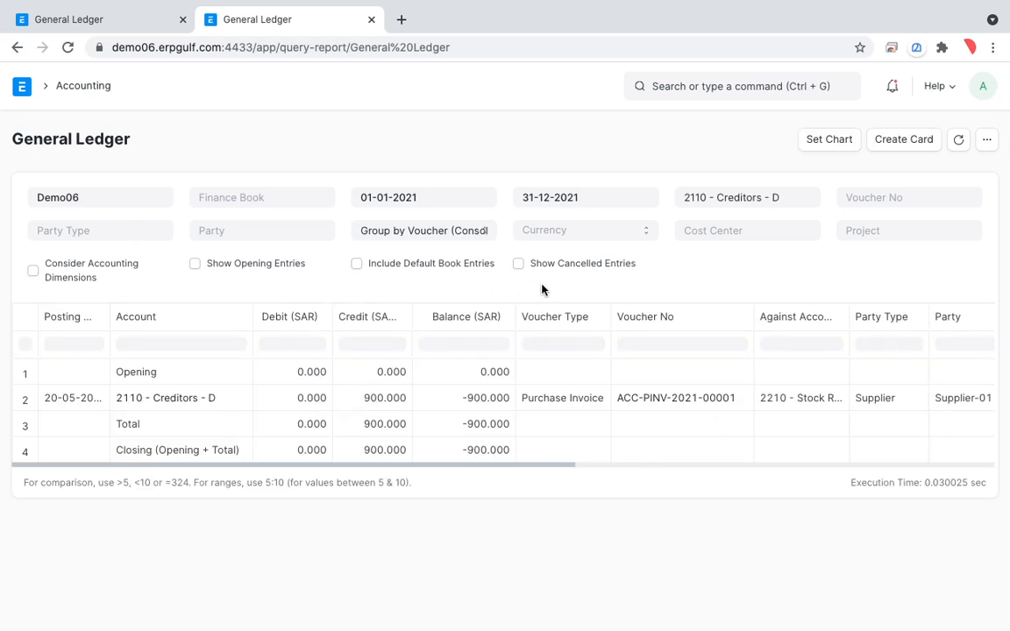
Circle the Creditors entry's supplier and balance with the annotation pen, and return to the Accounting module.
key(ctrl+alt+b)
drag(949, 387, 879, 328)
mouse_move(980, 381)
mouse_down()
mouse_move(974, 429)
mouse_move(976, 372)
mouse_move(995, 367)
mouse_up()
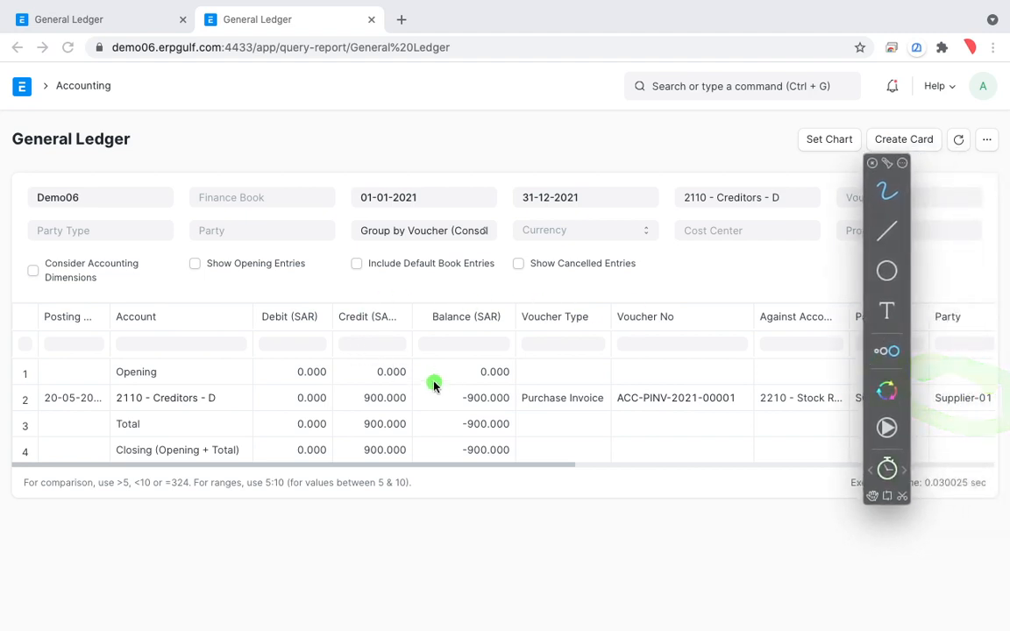
mouse_move(514, 384)
mouse_down()
mouse_move(557, 419)
mouse_move(493, 367)
mouse_move(469, 379)
mouse_up()
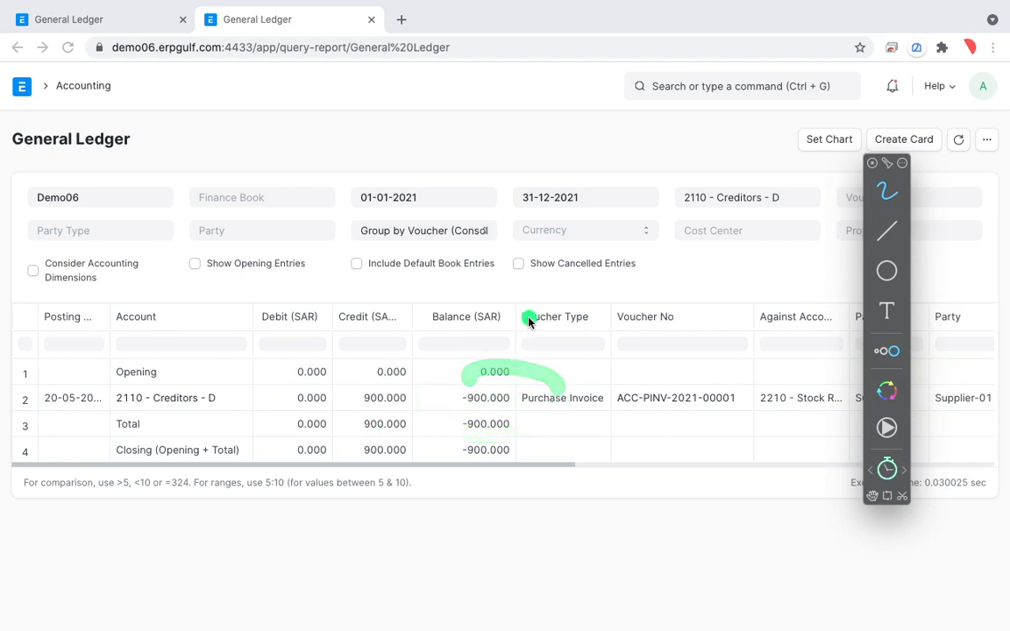
key(Escape)
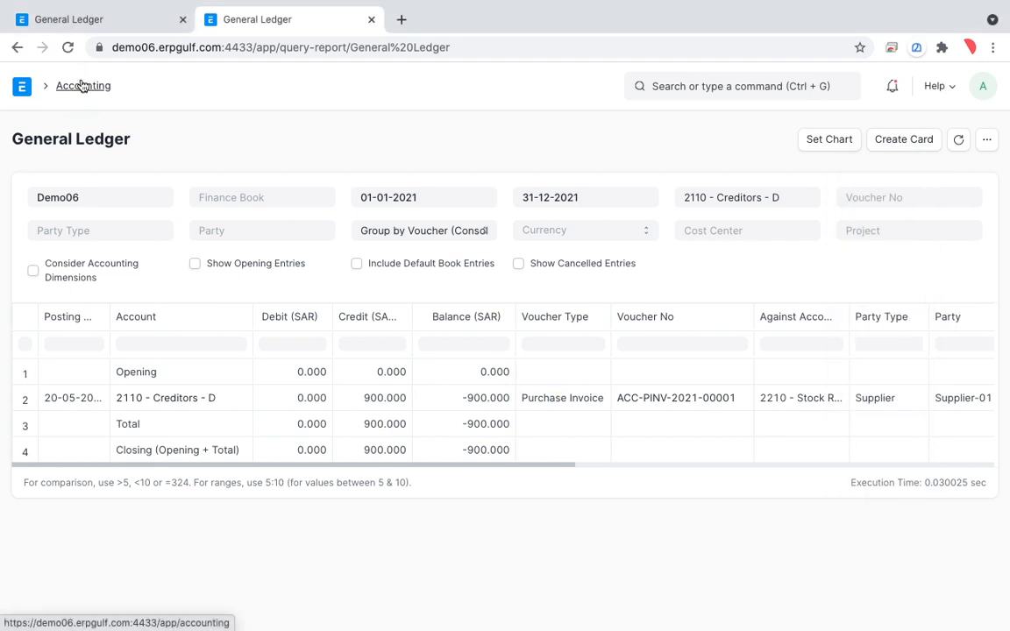
click(82, 85)
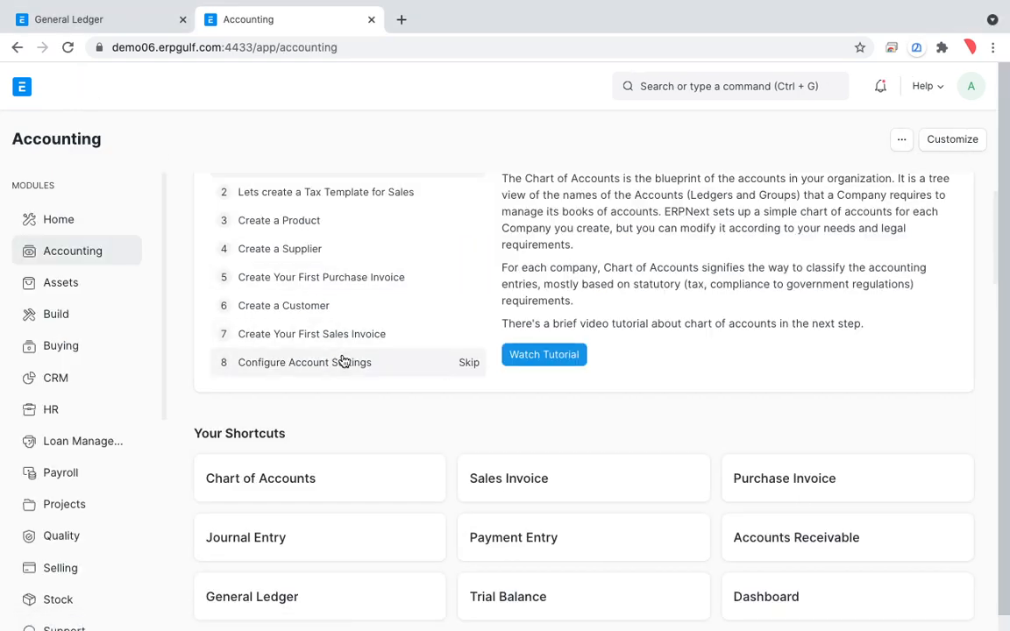
Return to the invoice's general ledger and circle the 2210 - Stock Received But Not Billed entry with the annotation pen.
click(124, 22)
key(ctrl+Tab)
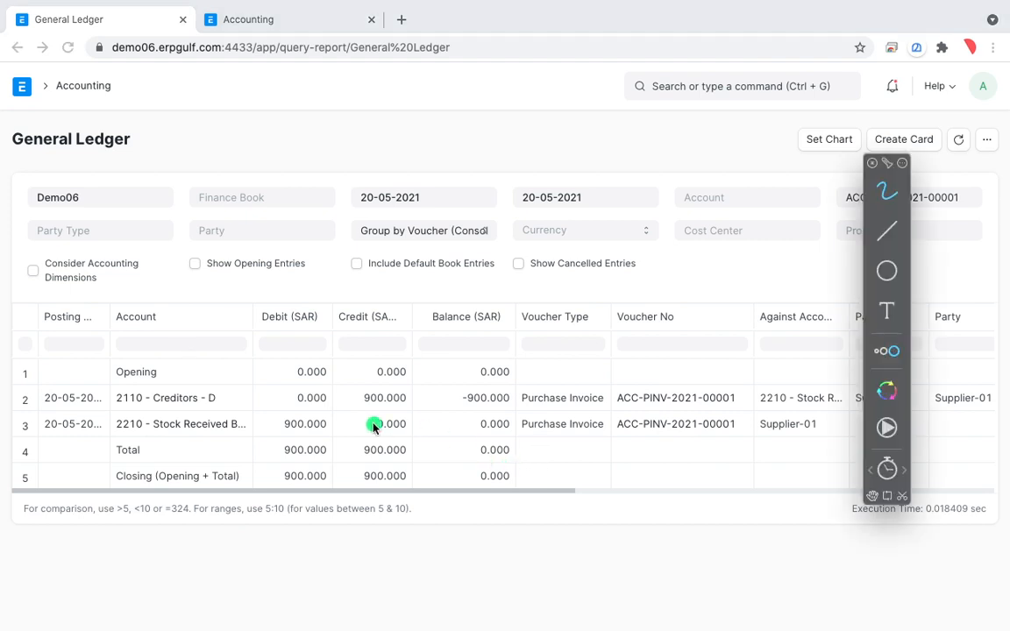
mouse_move(281, 399)
mouse_down()
mouse_move(209, 393)
mouse_move(191, 433)
mouse_up()
mouse_move(100, 433)
mouse_down()
mouse_move(154, 406)
mouse_move(111, 421)
mouse_move(123, 408)
mouse_move(176, 418)
mouse_up()
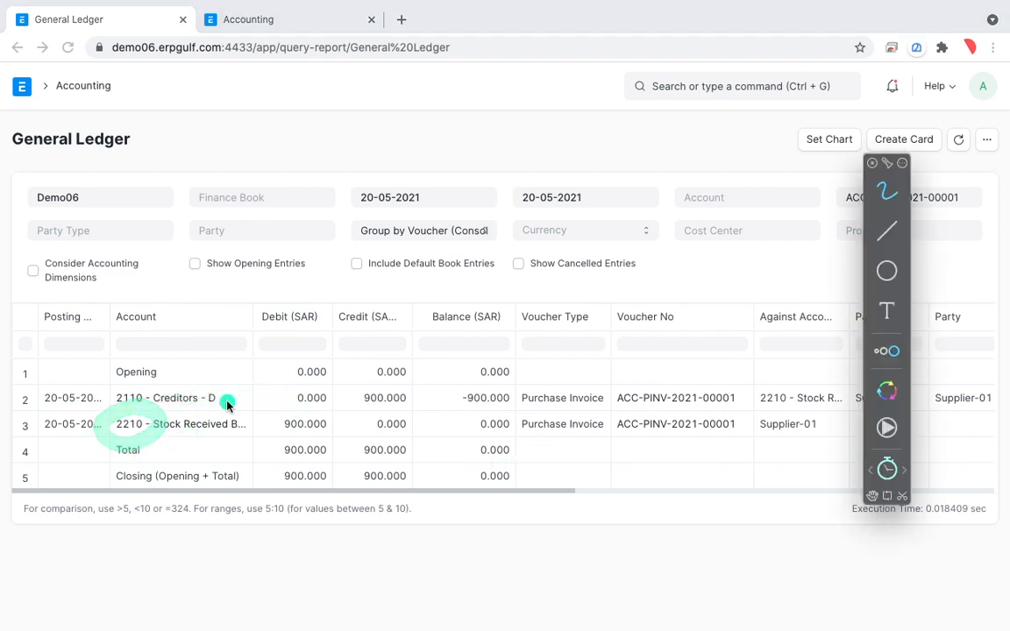
key(Escape)
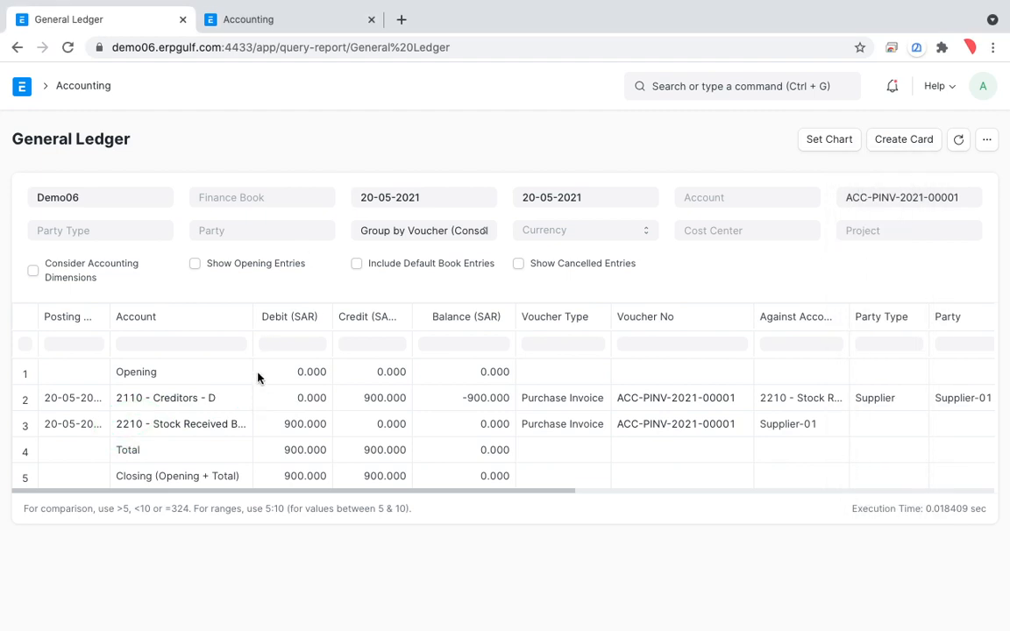
In the Chart of Accounts, expand 2200 - Stock Liabilities and mark 2210 - Stock Received But Not Billed with the annotation pen.
click(282, 15)
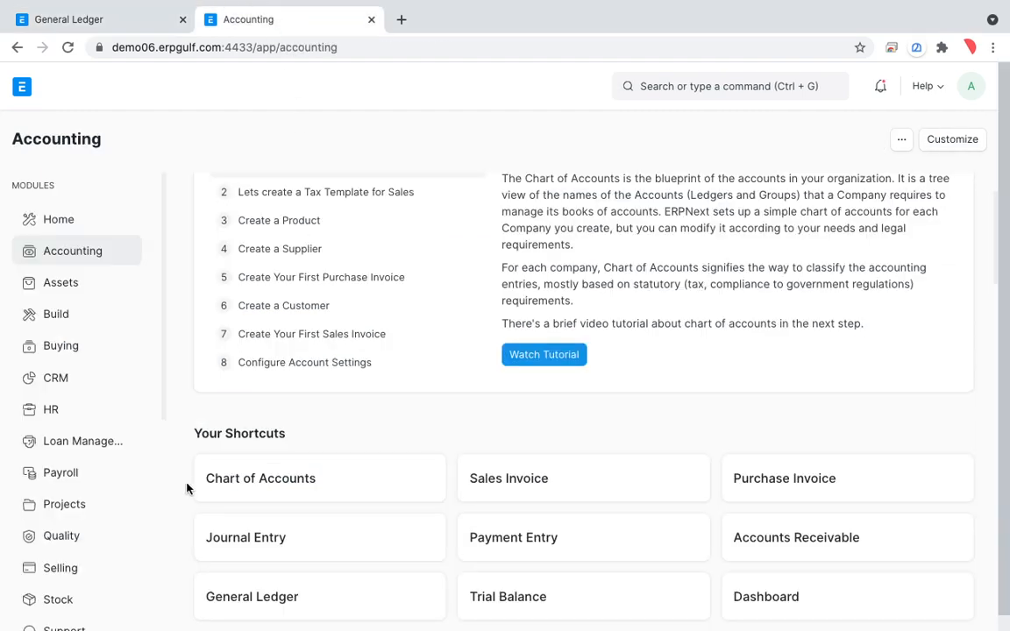
click(223, 481)
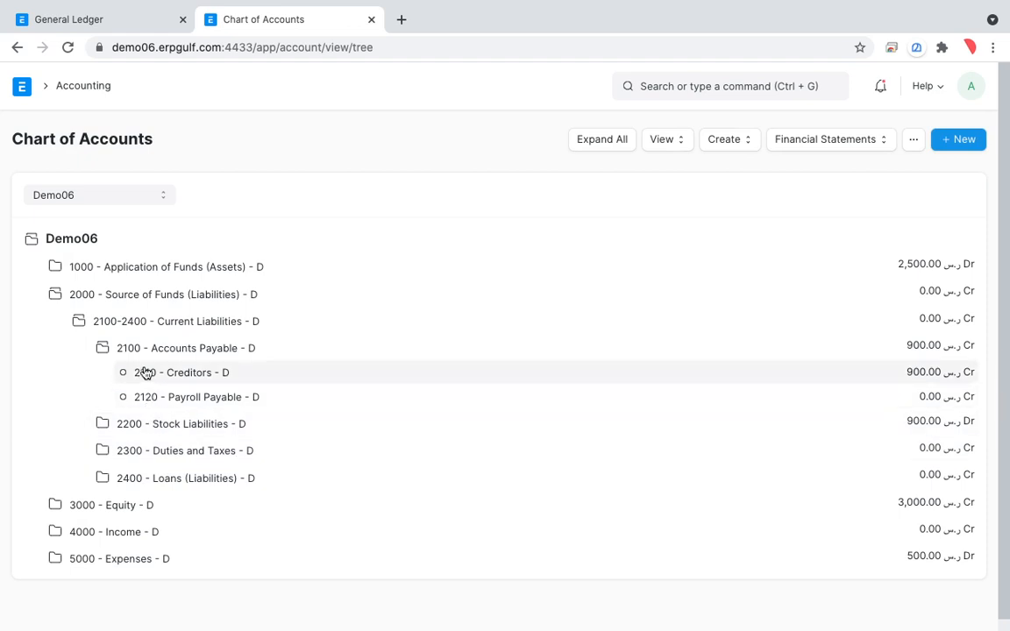
click(163, 430)
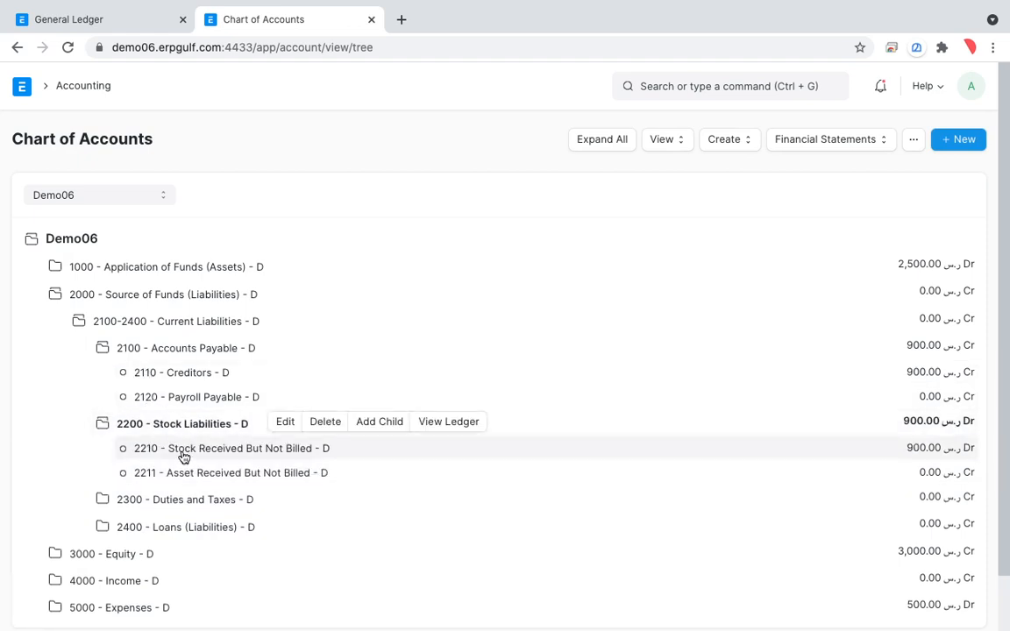
click(183, 452)
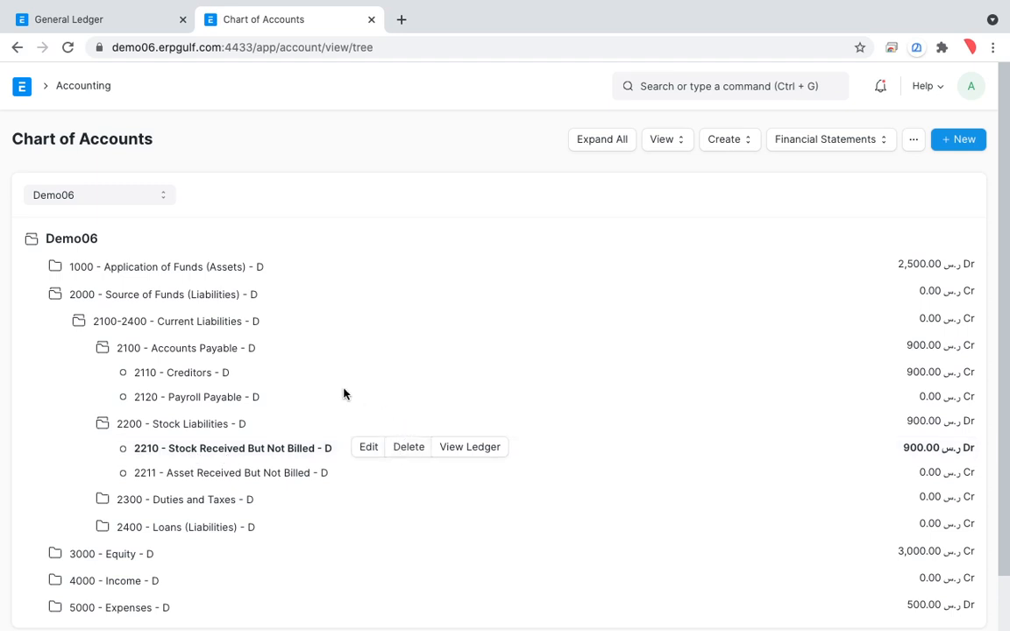
key(ctrl+shift+a)
mouse_move(303, 409)
mouse_down()
mouse_move(136, 441)
mouse_move(315, 474)
mouse_move(313, 408)
mouse_move(162, 447)
mouse_up()
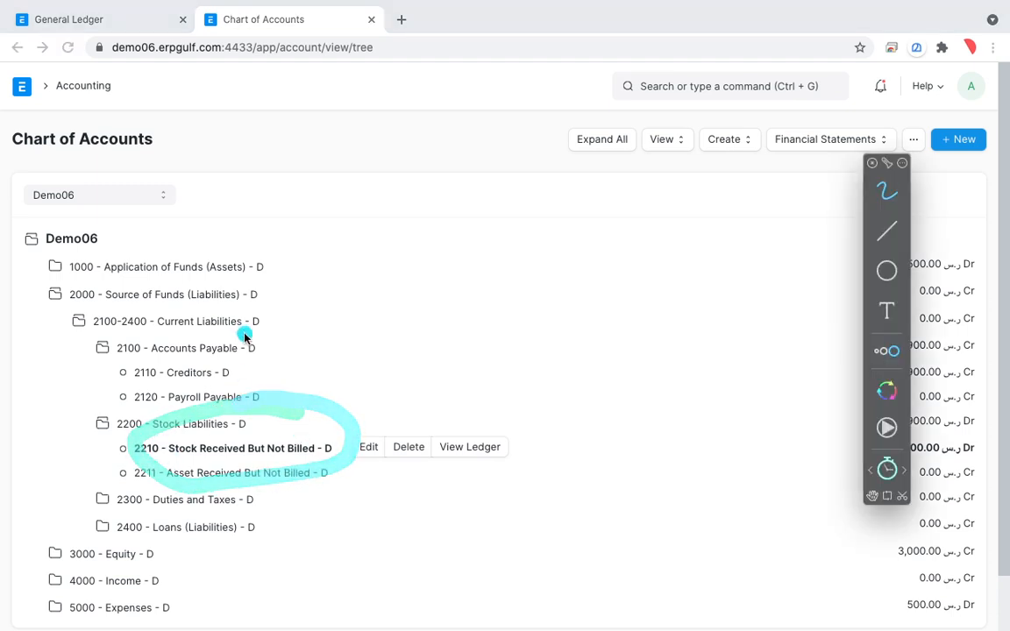
Go back from the general ledger to purchase invoice ACC-PINV-2021-00001 and look over its details.
click(74, 20)
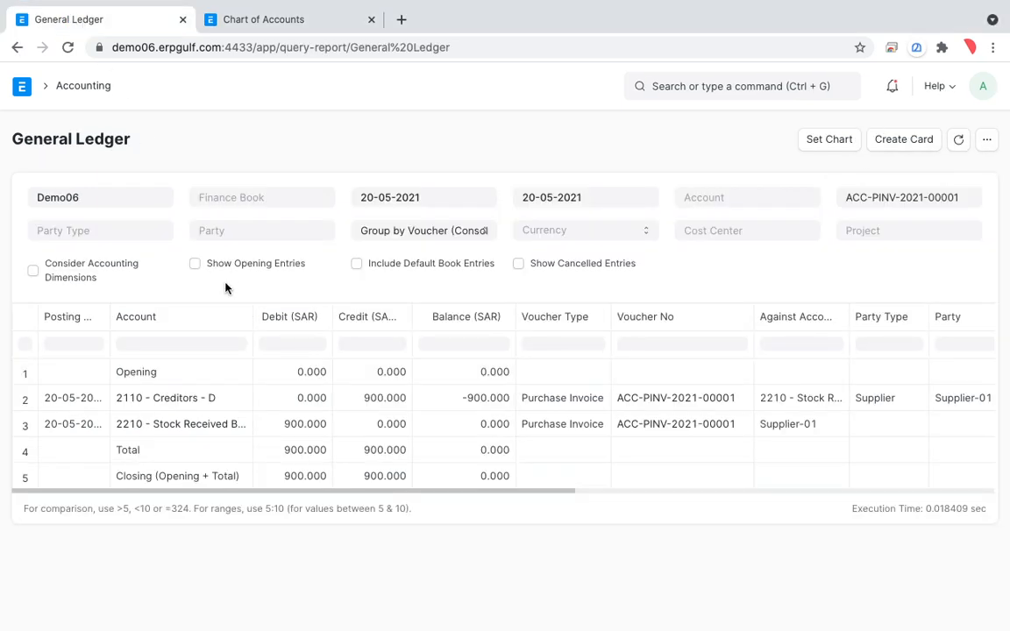
click(17, 50)
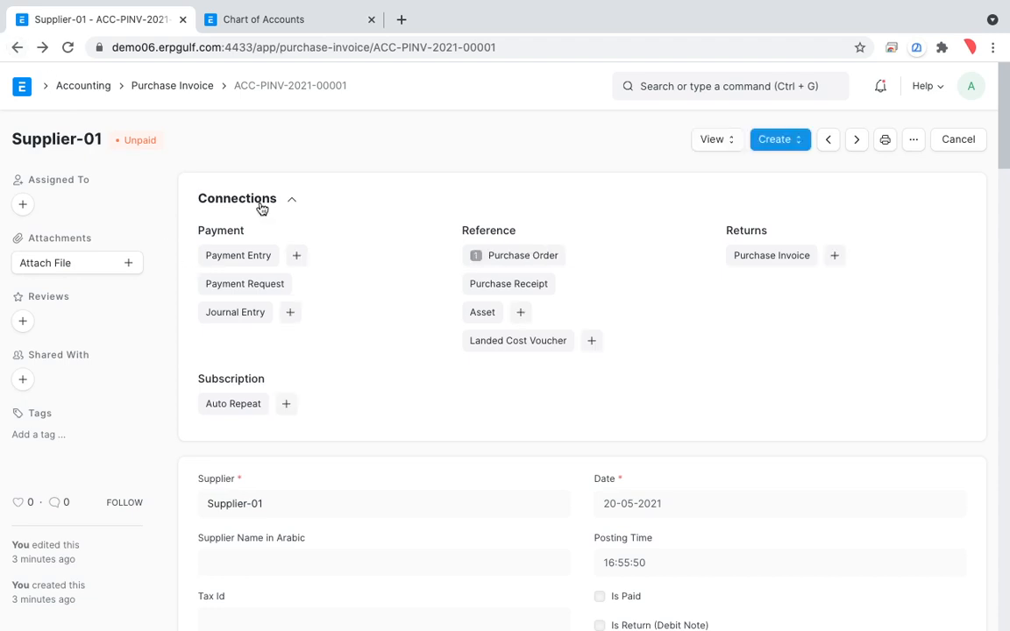
scroll(253, 167, down, 1)
scroll(253, 168, up, 1)
Circle 2210 - Stock Received But Not Billed in the Chart of Accounts, and close the annotation tool.
click(269, 27)
key(alt+Tab)
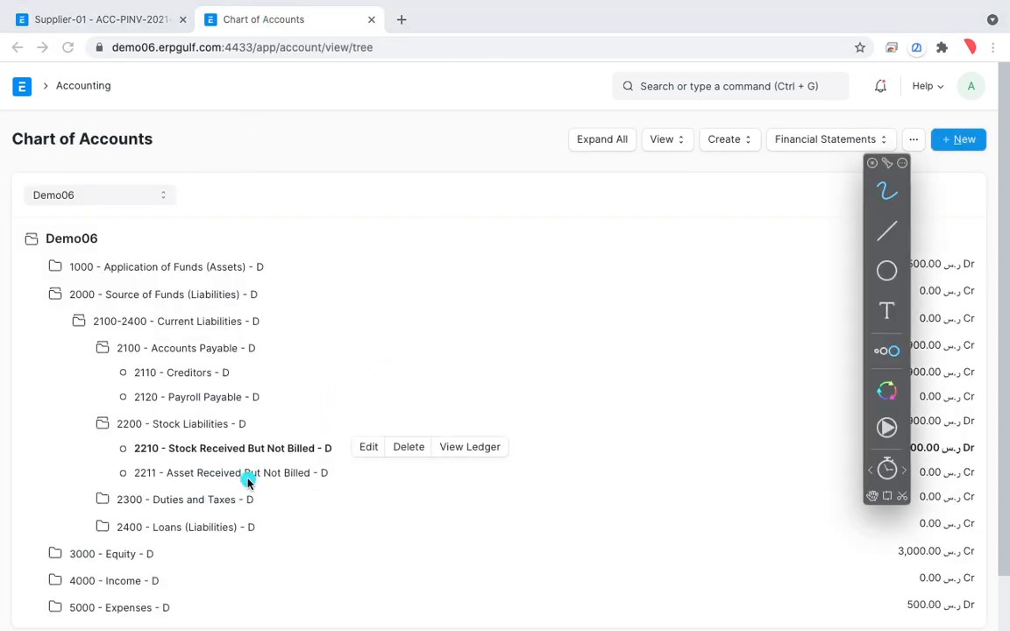
mouse_move(333, 417)
mouse_down()
mouse_move(171, 420)
mouse_move(249, 491)
mouse_move(343, 462)
mouse_move(331, 416)
mouse_up()
mouse_move(362, 433)
mouse_down()
mouse_move(211, 414)
mouse_move(248, 478)
mouse_move(343, 430)
mouse_up()
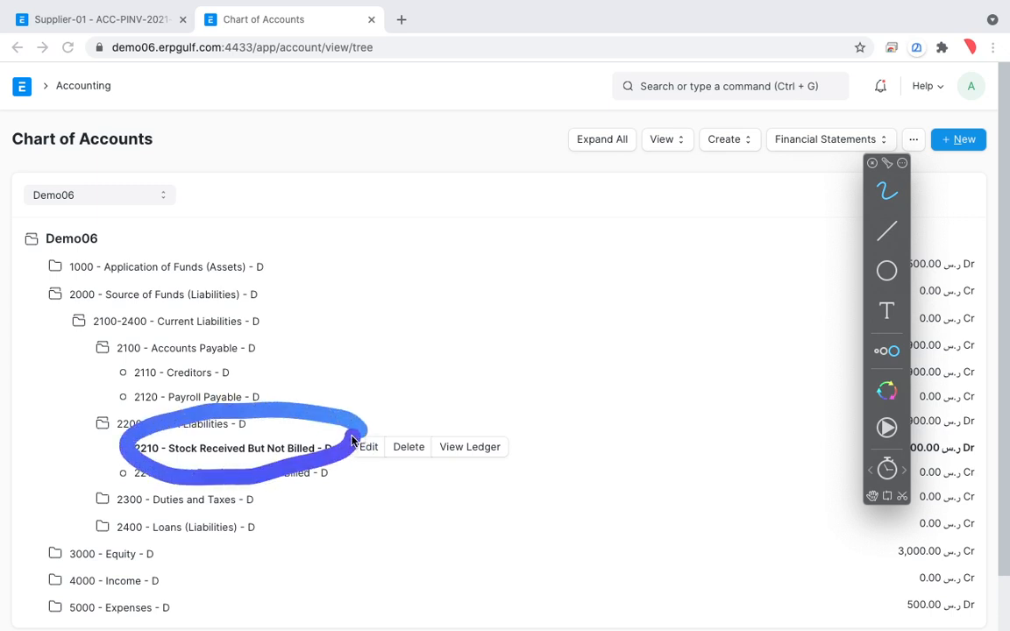
key(Escape)
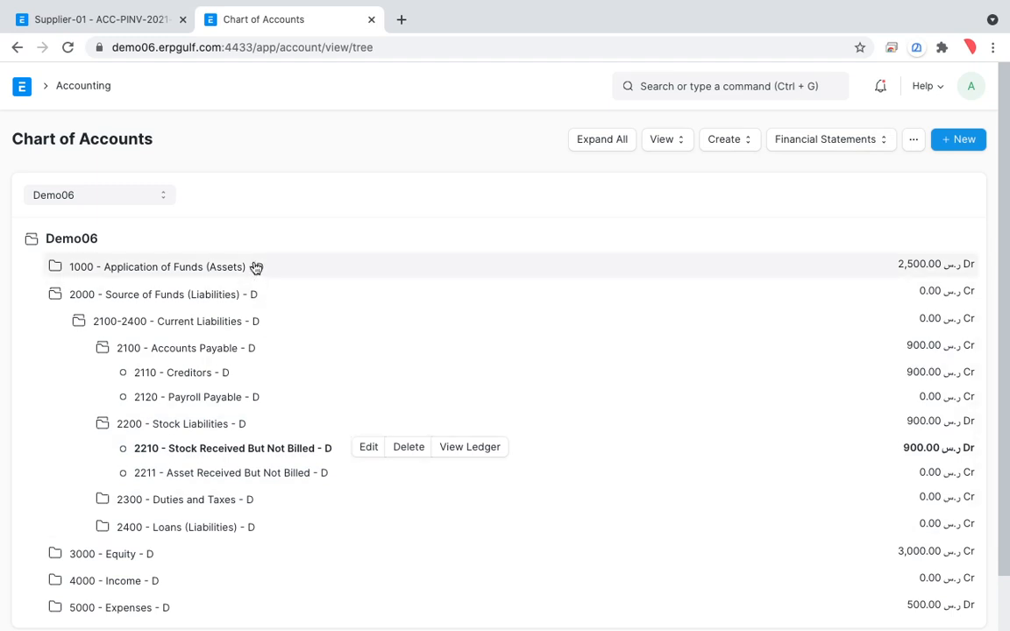
Expand 1000 - Application of Funds (Assets) and draw an arrow from 2210 - Stock Received But Not Billed up to Current Assets.
click(256, 268)
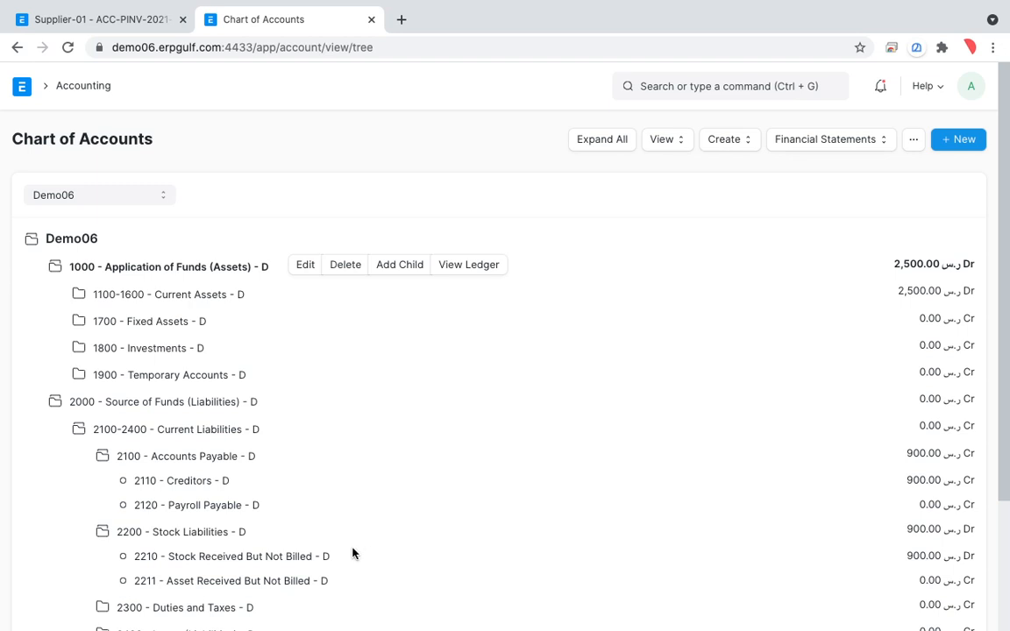
key(alt+Tab)
mouse_move(350, 550)
mouse_down()
mouse_move(370, 553)
mouse_move(406, 499)
mouse_move(399, 399)
mouse_move(374, 335)
mouse_move(263, 296)
mouse_up()
drag(279, 282, 289, 312)
click(328, 534)
mouse_move(338, 556)
mouse_down()
mouse_move(376, 429)
mouse_move(289, 296)
mouse_move(300, 271)
mouse_move(295, 312)
mouse_up()
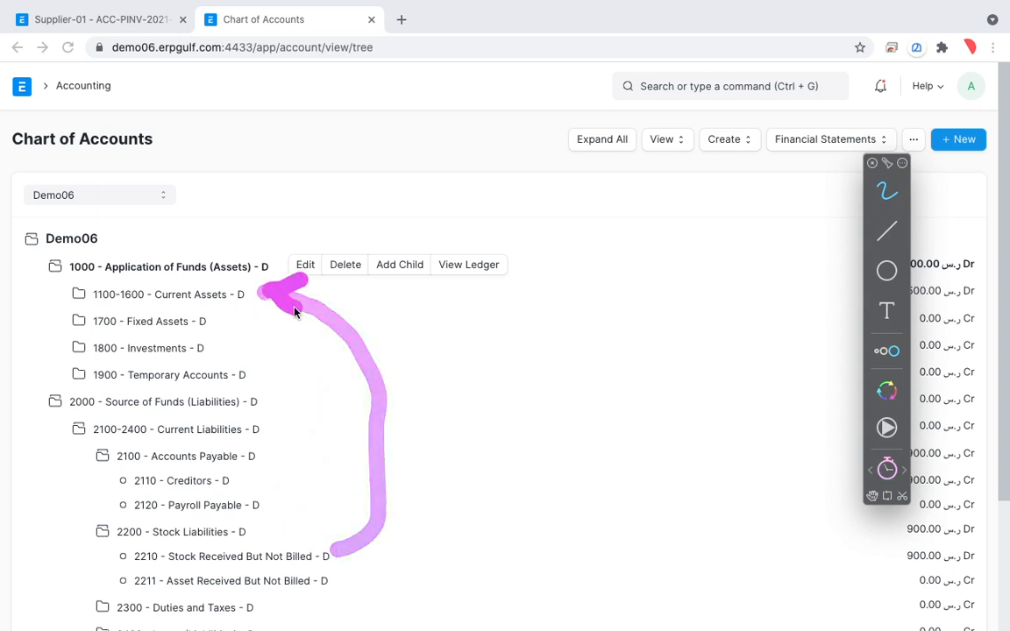
click(327, 579)
mouse_move(336, 552)
mouse_down()
mouse_move(439, 550)
mouse_move(838, 602)
mouse_move(956, 575)
mouse_move(785, 537)
mouse_move(537, 524)
mouse_move(356, 550)
mouse_move(395, 518)
mouse_move(401, 532)
mouse_up()
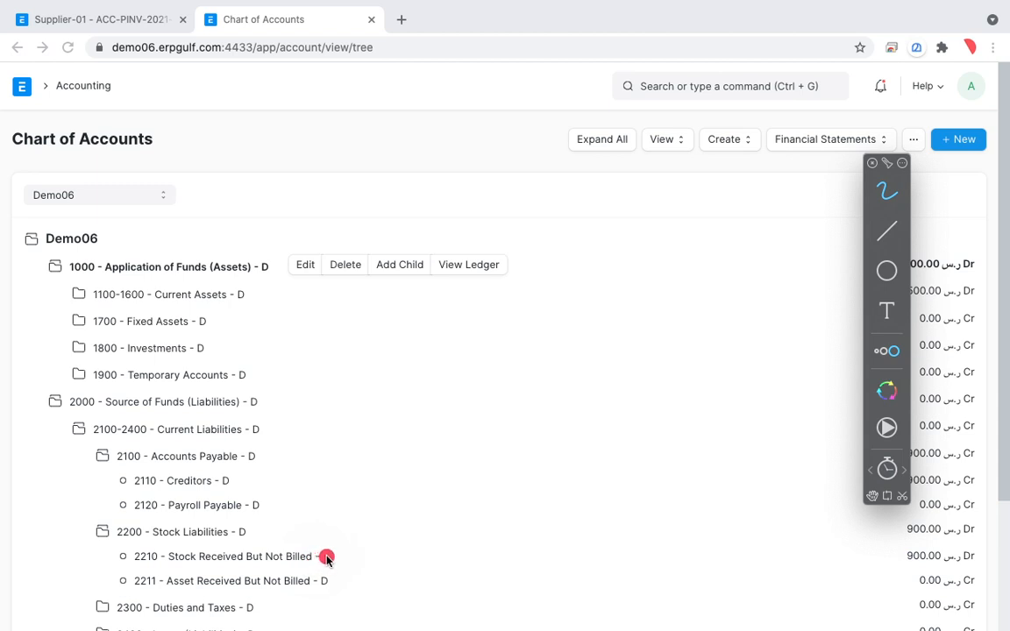
mouse_move(334, 537)
mouse_down()
mouse_move(172, 551)
mouse_move(353, 561)
mouse_up()
key(Escape)
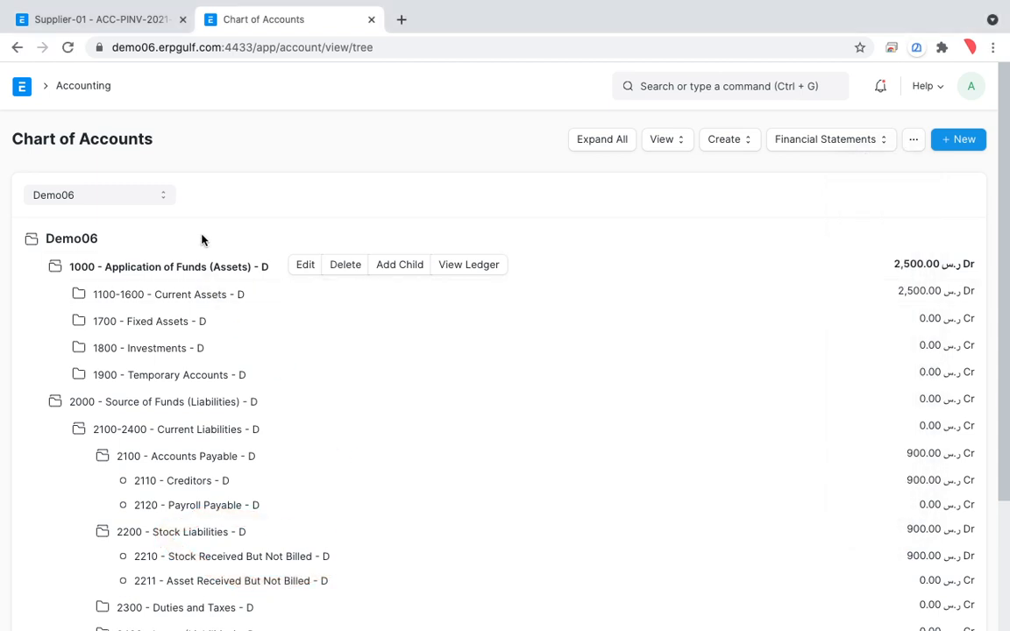
Collapse the Assets and Liabilities branches and return to the Supplier-01 purchase invoice.
click(210, 269)
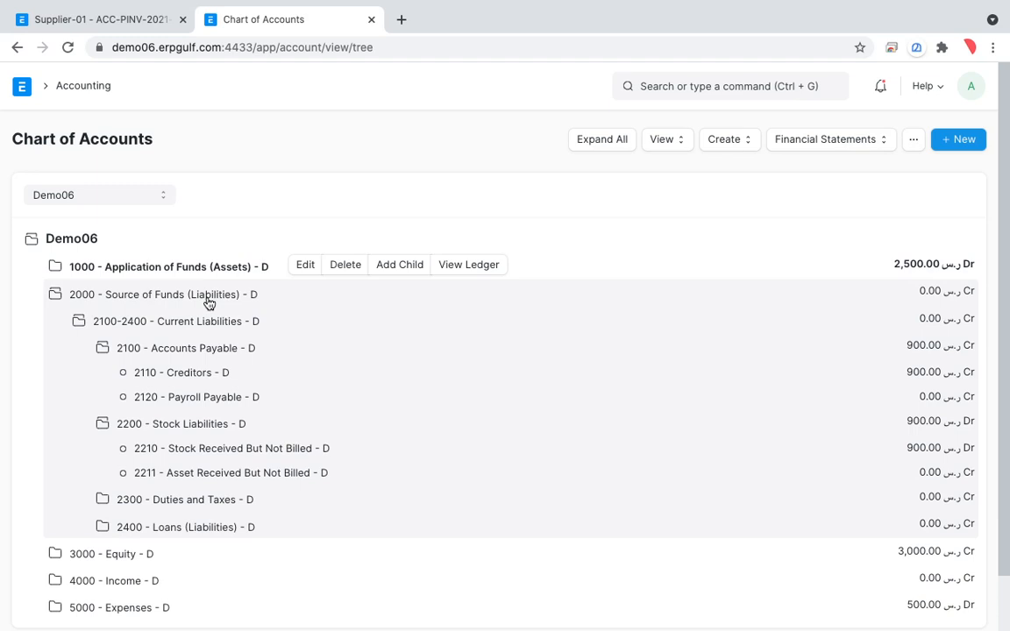
click(208, 300)
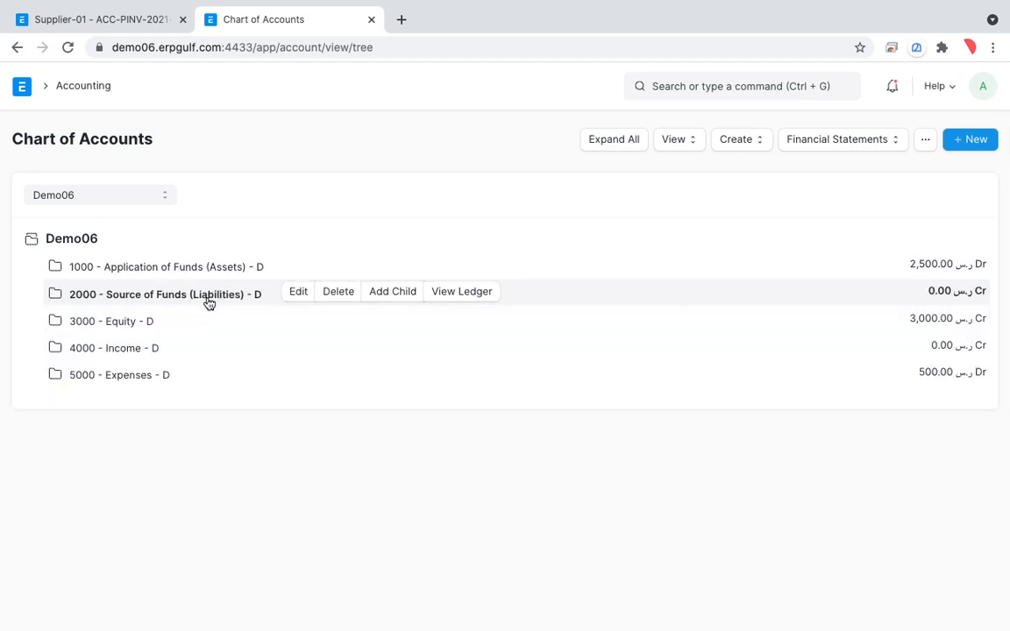
click(145, 27)
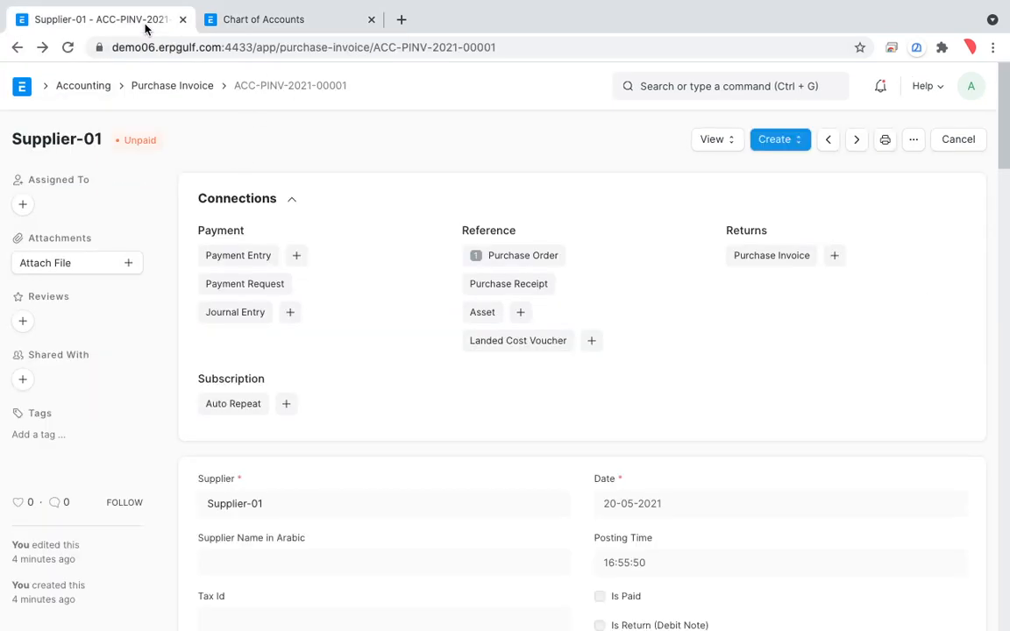
Switch to the whiteboard, show its second page, and mark the third listed stage, Payment.
key(ctrl+Right)
key(ctrl+Left)
key(ctrl+Right)
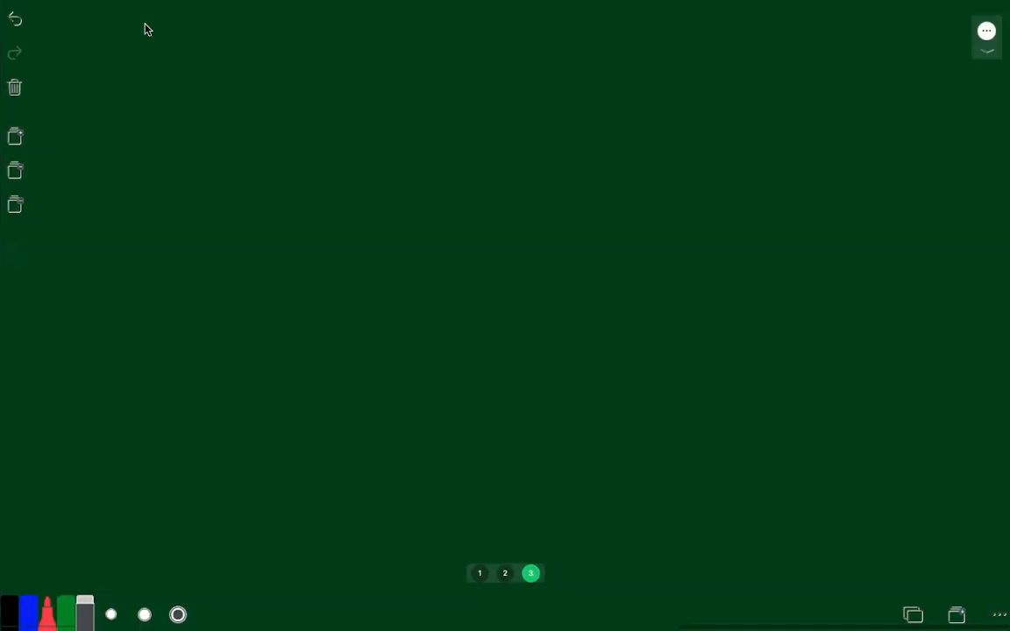
click(504, 574)
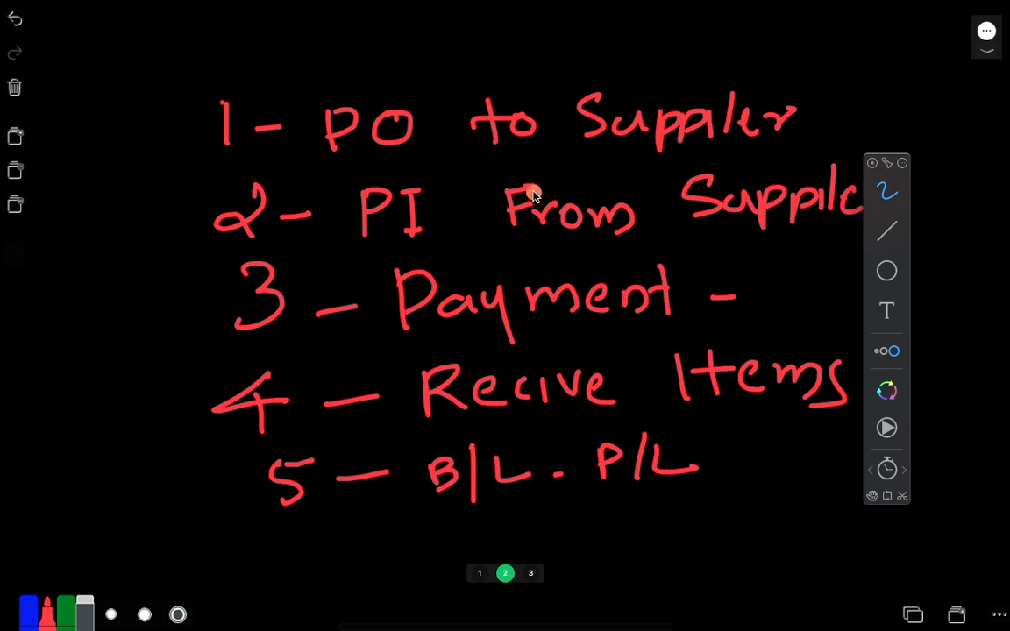
mouse_move(537, 252)
mouse_down()
mouse_move(417, 233)
mouse_move(557, 361)
mouse_move(676, 287)
mouse_move(456, 252)
mouse_up()
Handwrite HSBC next to the Payment stage with the annotation pen.
drag(77, 272, 87, 342)
drag(110, 267, 132, 326)
drag(168, 264, 208, 333)
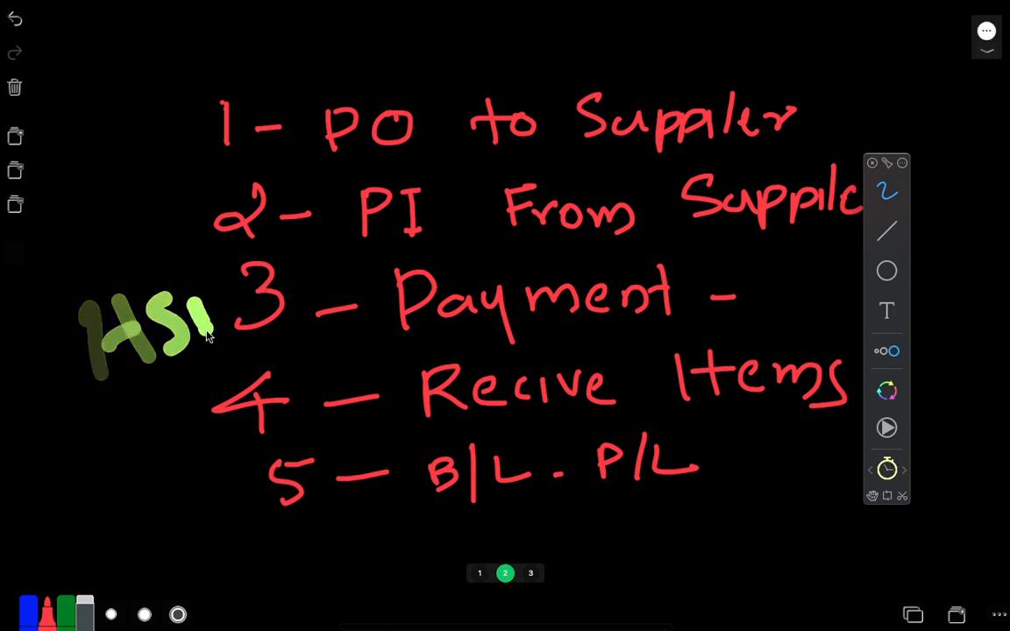
drag(211, 285, 237, 344)
drag(276, 274, 333, 335)
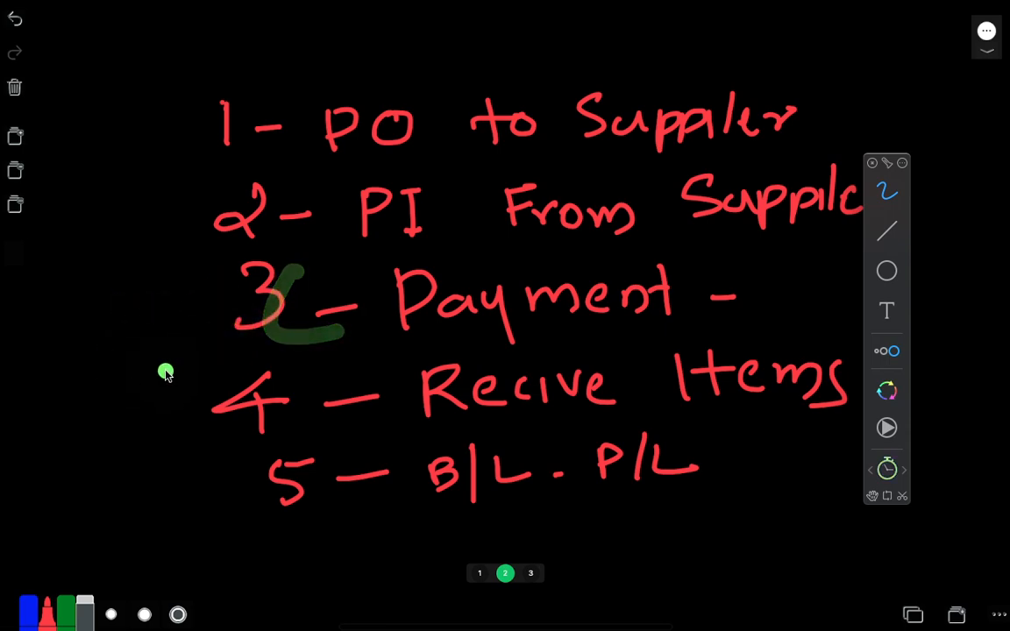
Return to the Chart of Accounts and expand Application of Funds (Assets) and Current Assets down to the accounts under 1200 - Bank Accounts.
key(ctrl+Left)
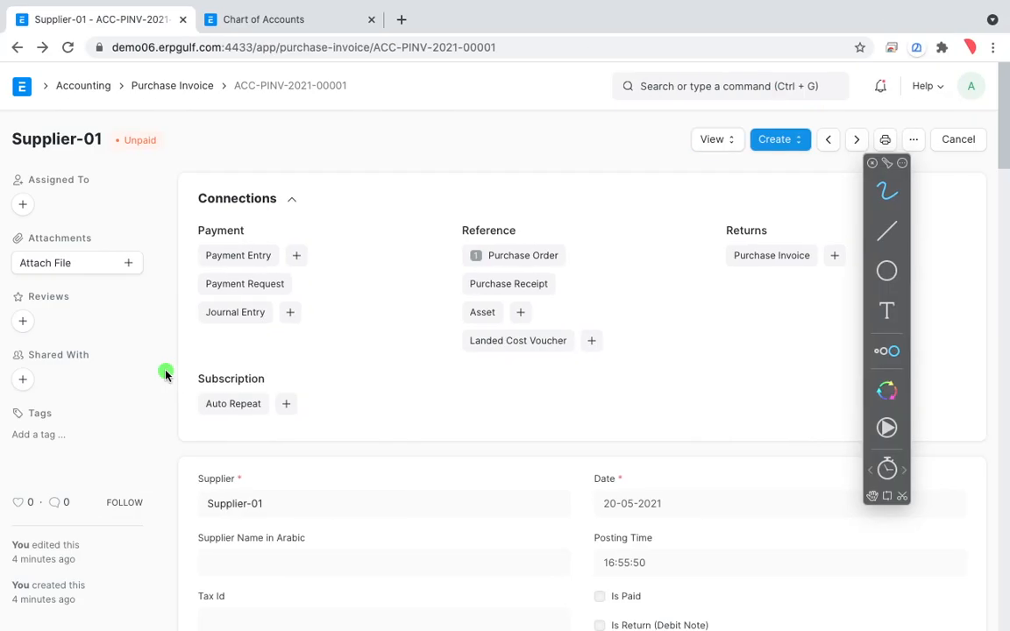
click(242, 16)
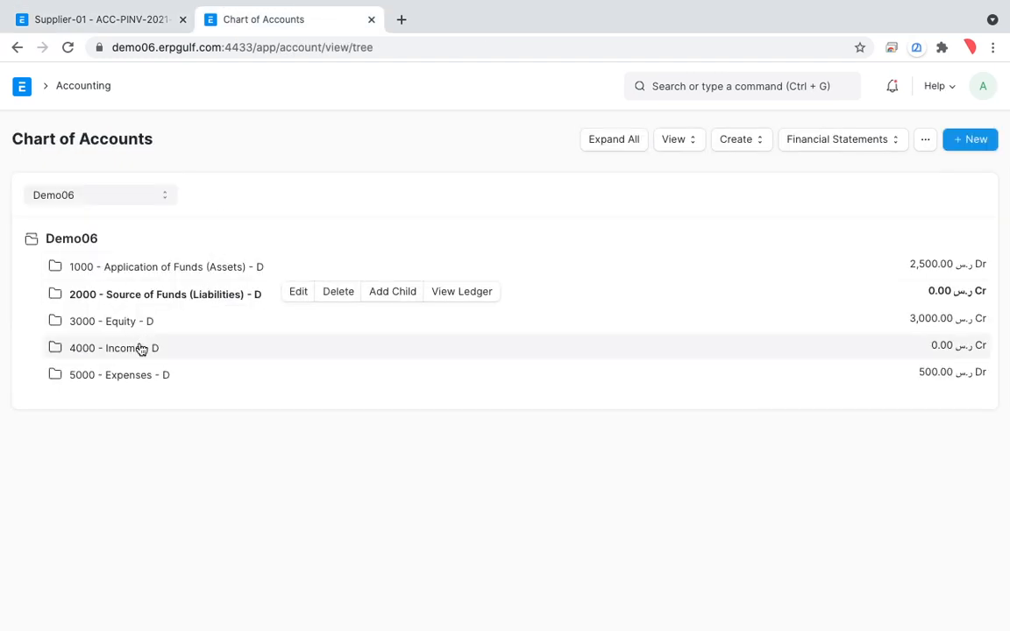
click(165, 268)
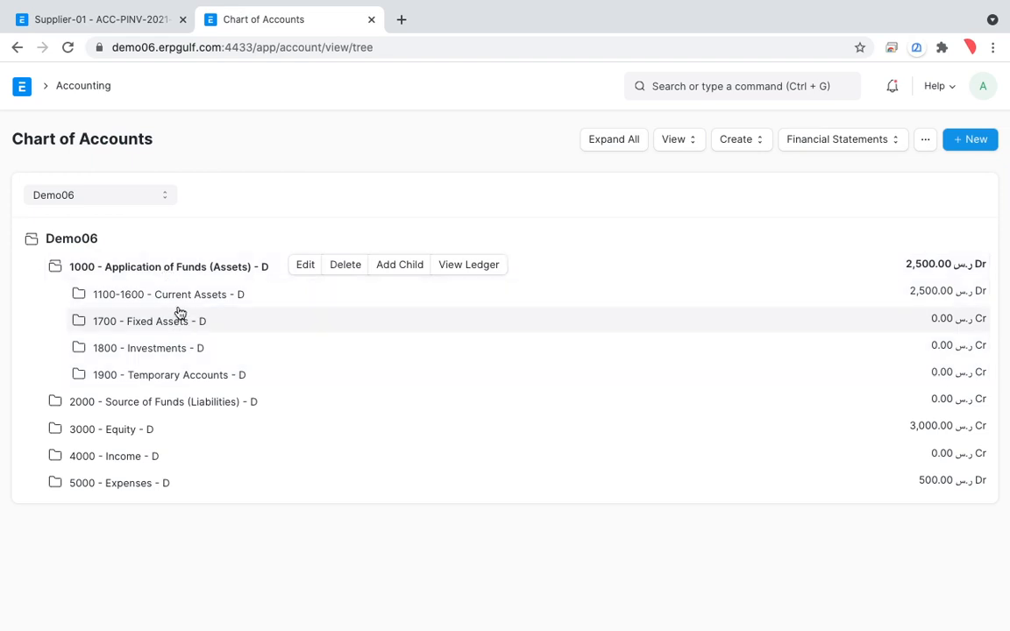
click(182, 307)
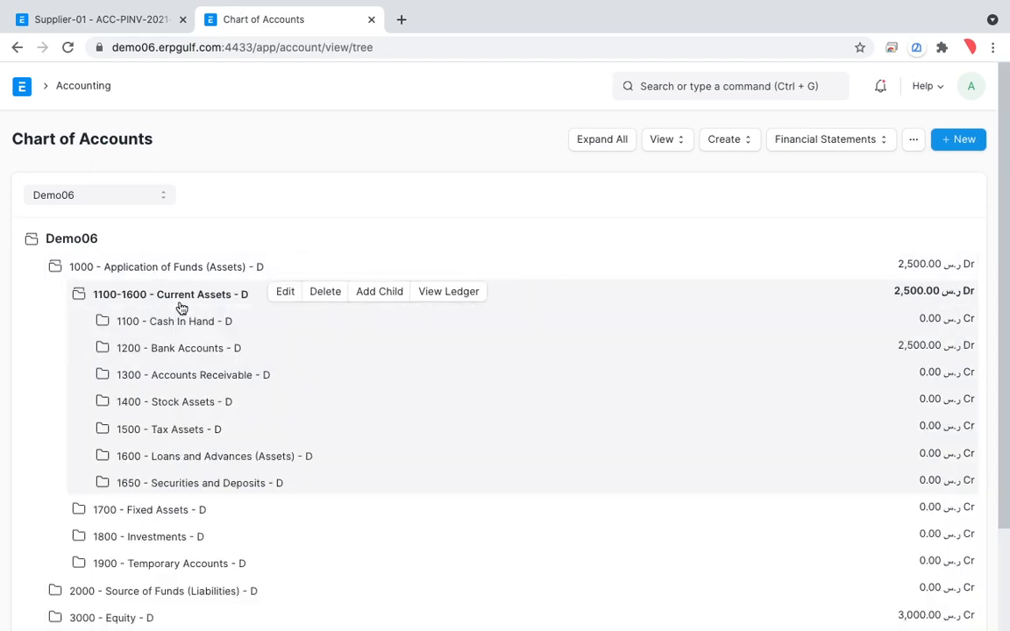
click(182, 353)
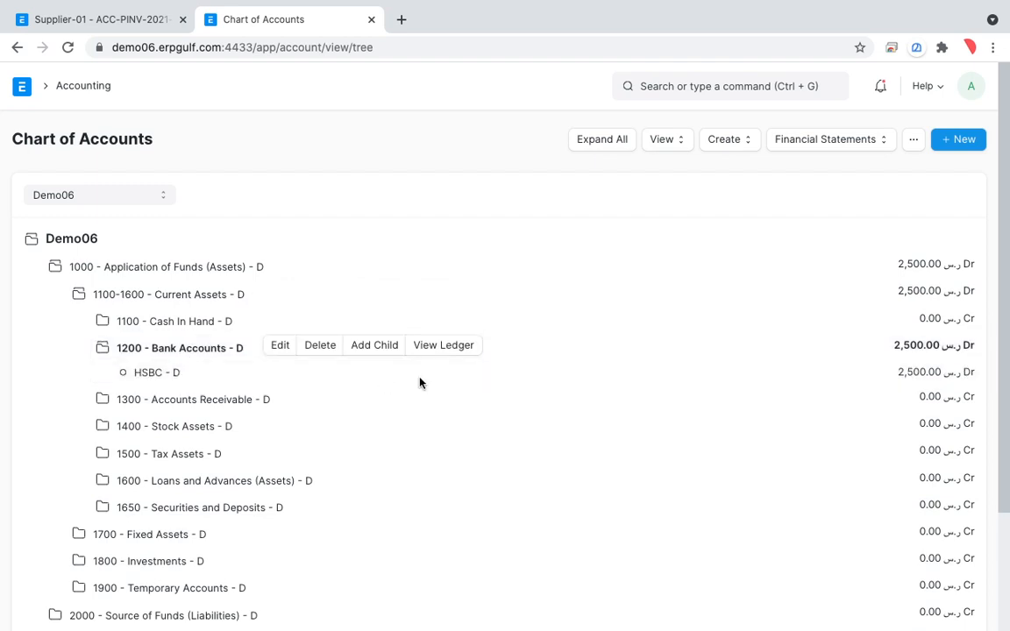
Move the annotation toolbar clear of the balances and highlight the HSBC account with its balance.
key(alt+Tab)
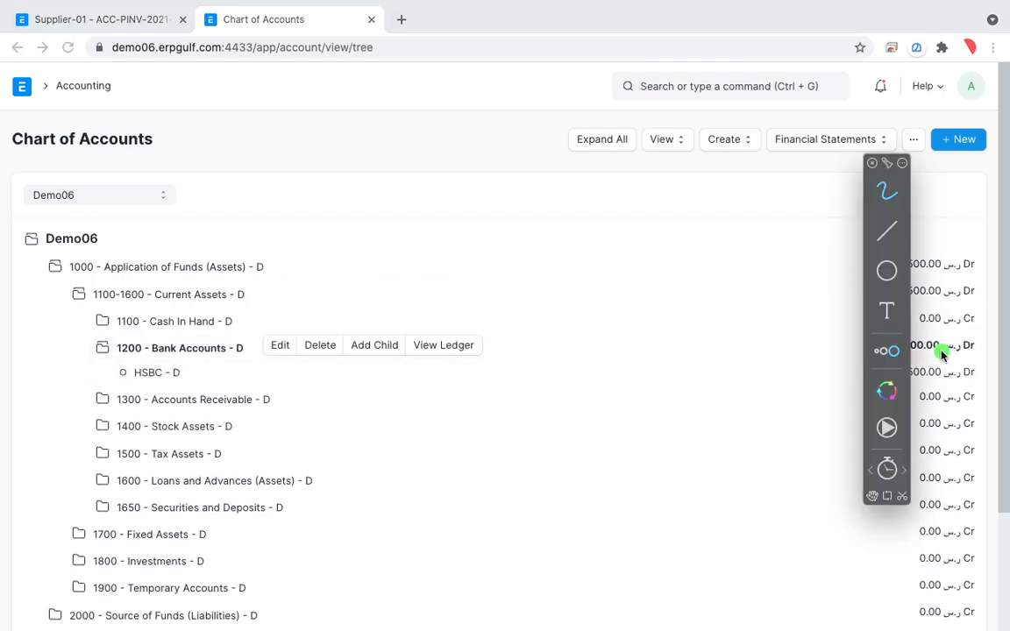
drag(886, 287, 832, 295)
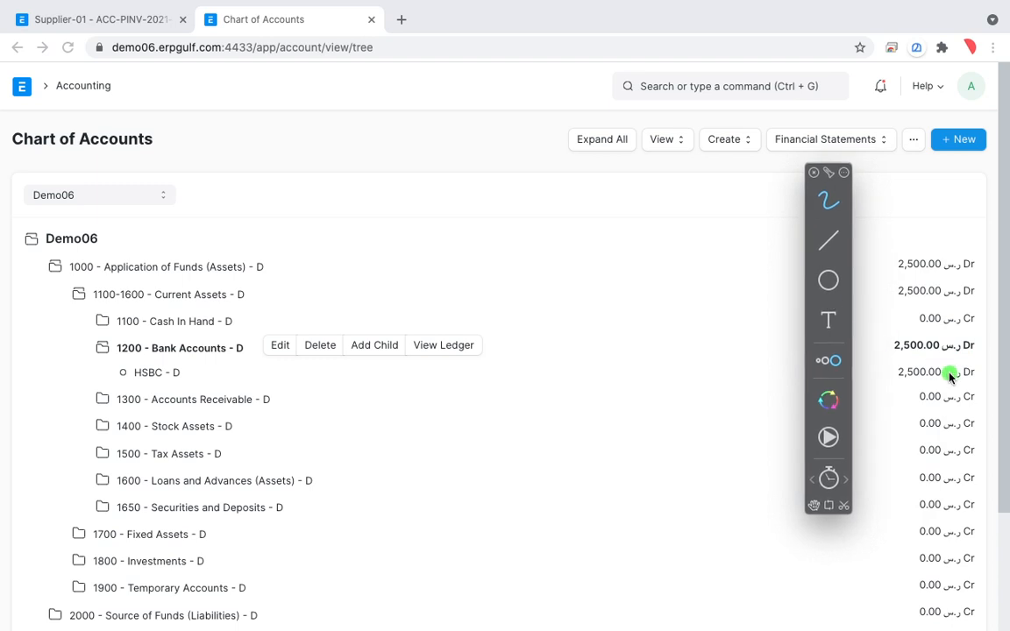
mouse_move(961, 347)
mouse_down()
mouse_move(857, 360)
mouse_move(979, 379)
mouse_move(931, 326)
mouse_move(877, 386)
mouse_move(983, 376)
mouse_move(895, 333)
mouse_up()
mouse_move(195, 371)
mouse_down()
mouse_move(397, 368)
mouse_move(927, 396)
mouse_up()
drag(187, 372, 587, 368)
Leave the Supplier-01 purchase invoice in the first browser tab and open the Accounting module.
click(125, 29)
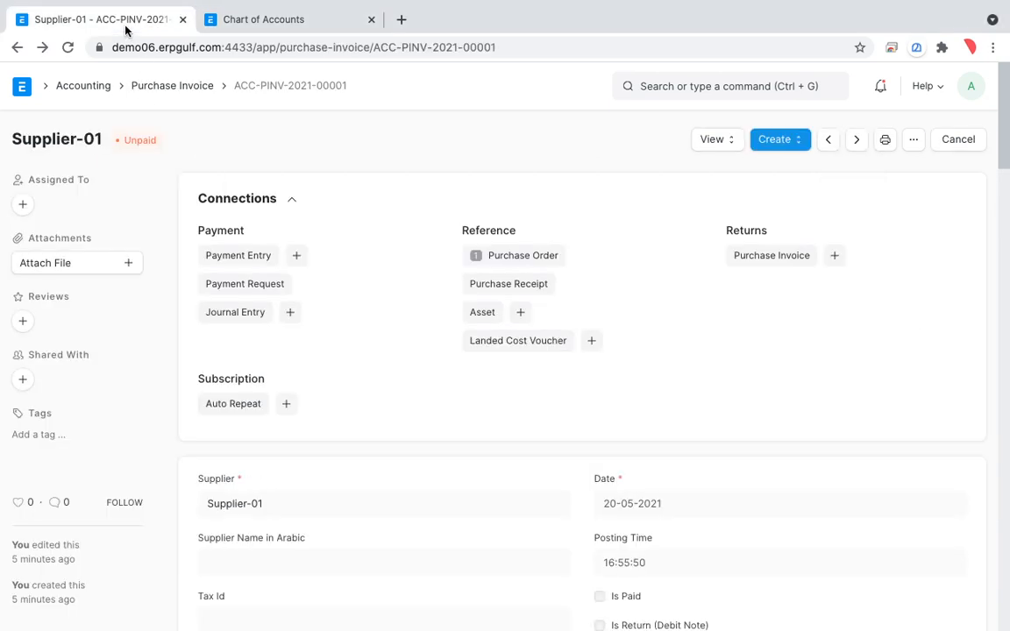
click(158, 88)
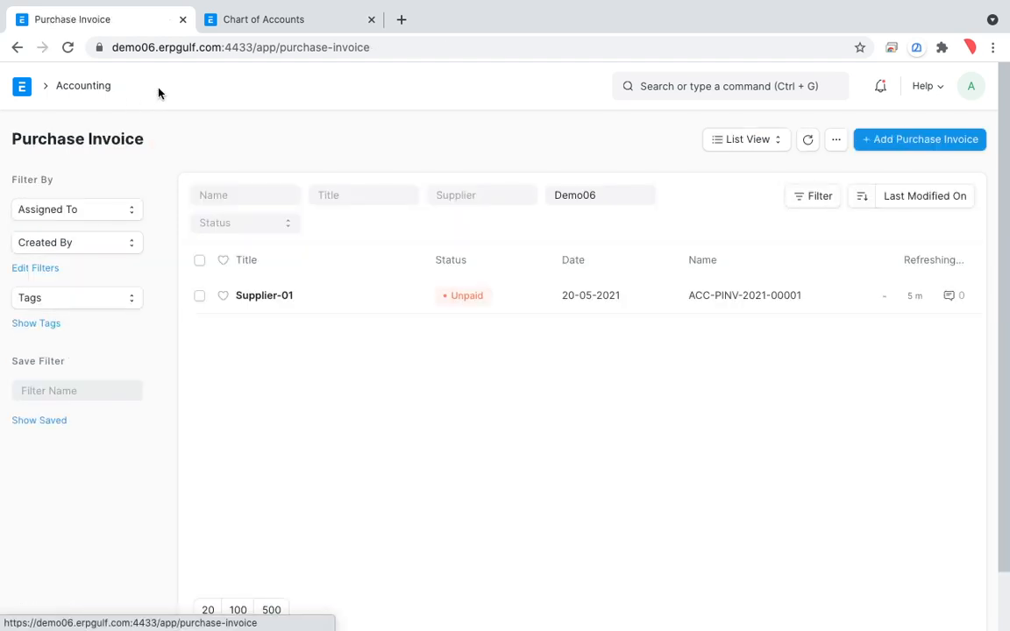
click(99, 91)
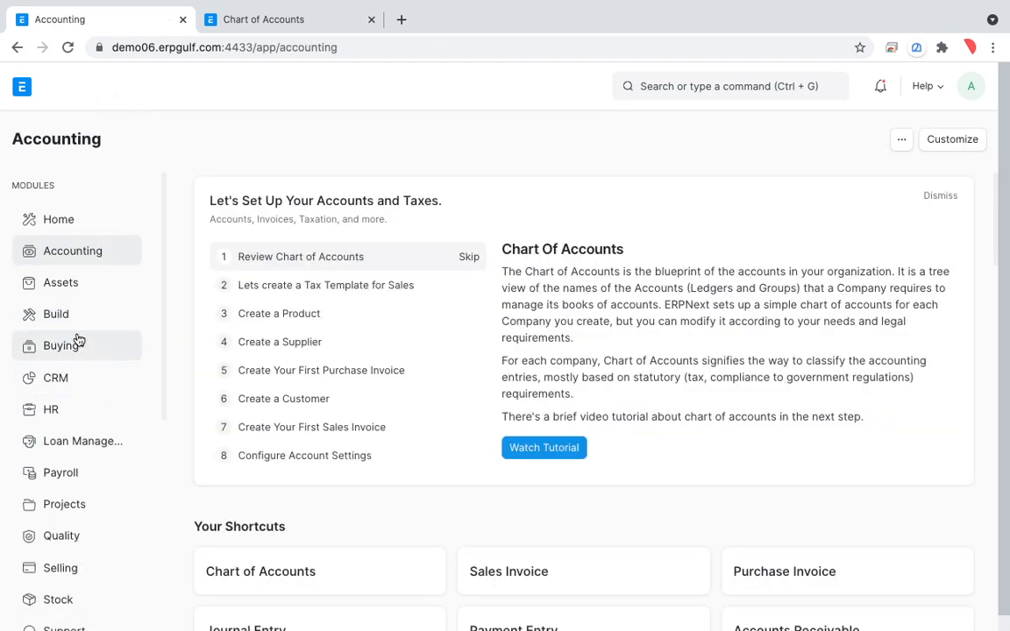
Open the Supplier-01 purchase invoice from the Buying module's Purchase Invoice list and bring its Connections section into view.
click(75, 347)
scroll(329, 502, down, 4)
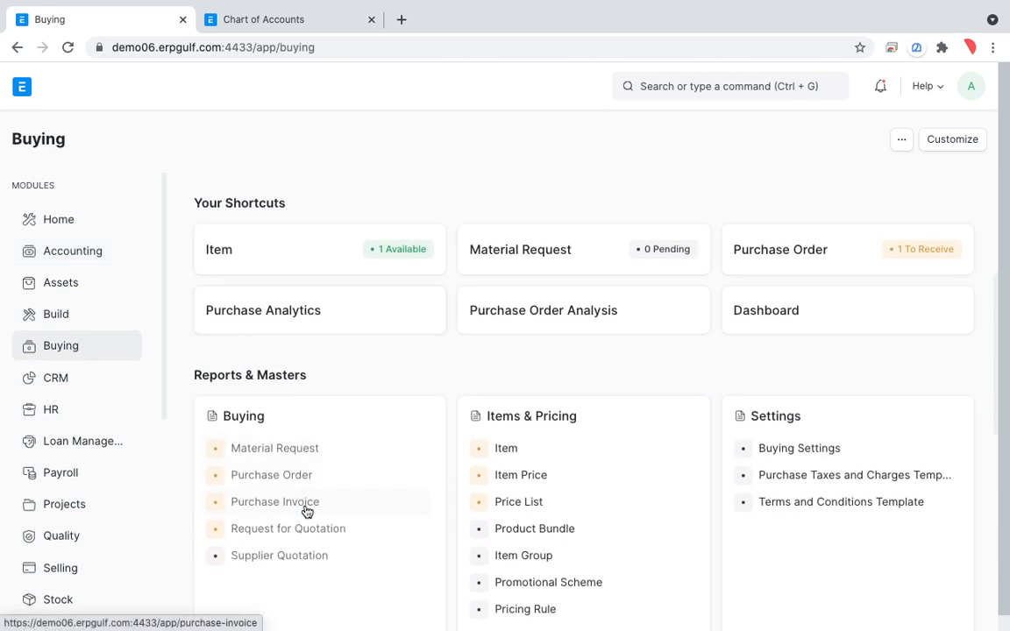
click(307, 513)
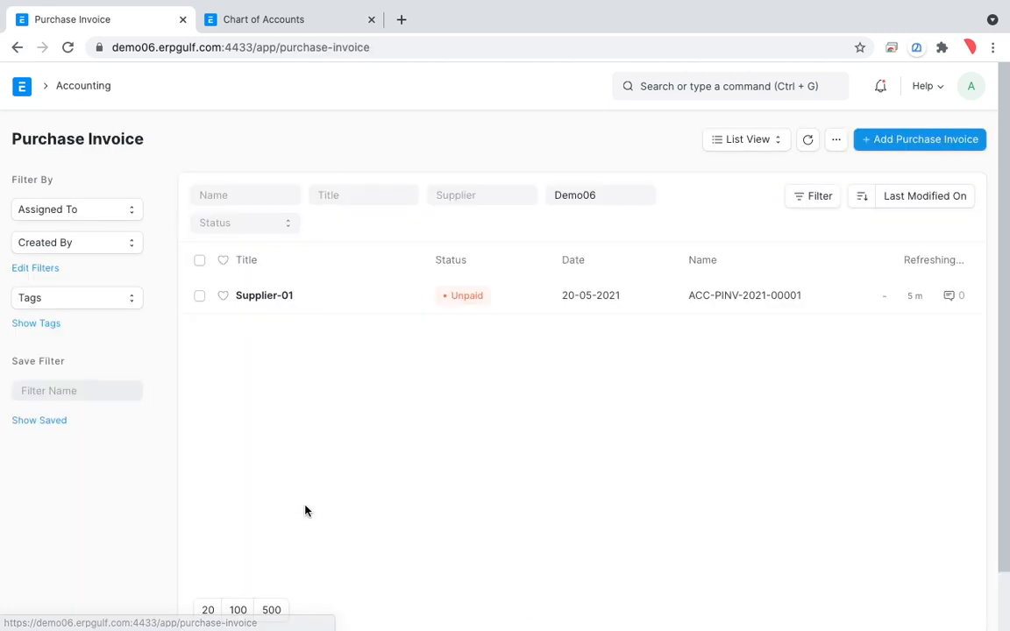
click(284, 298)
scroll(416, 357, down, 2)
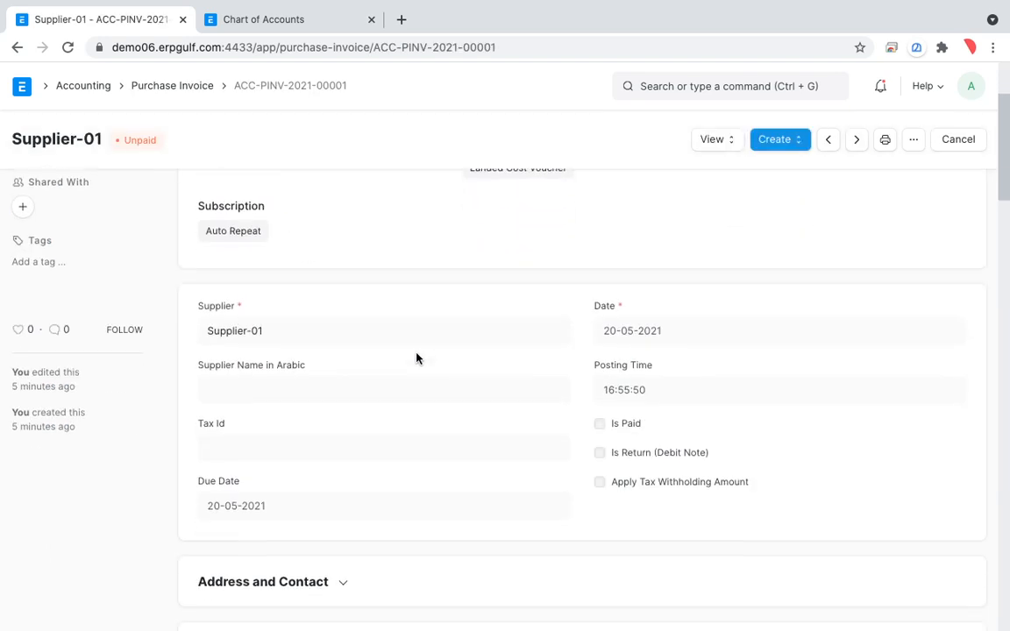
scroll(417, 358, down, 8)
scroll(416, 357, up, 10)
scroll(637, 352, down, 2)
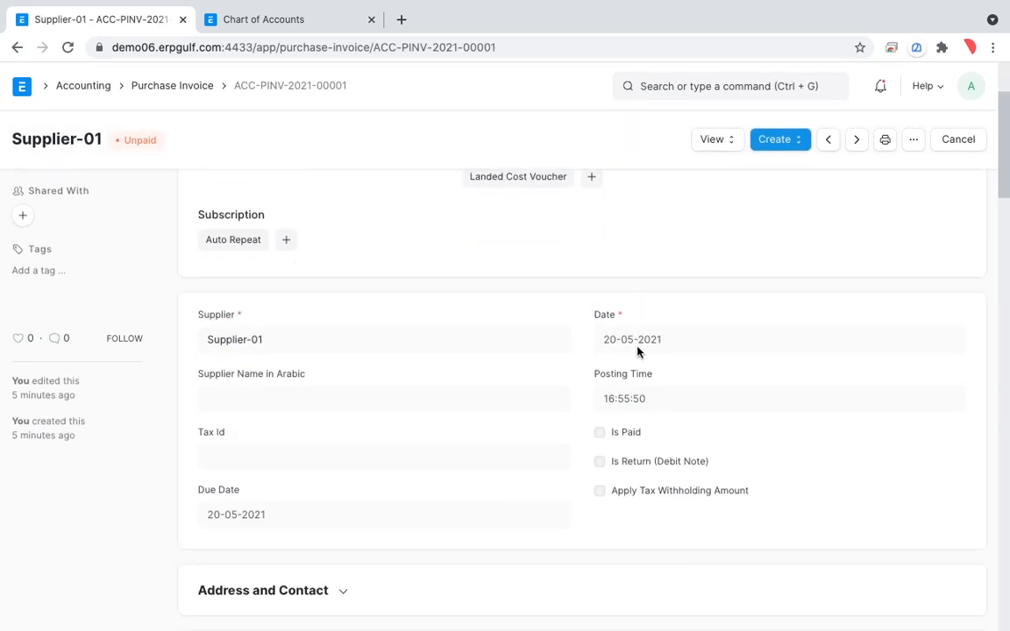
scroll(637, 352, up, 2)
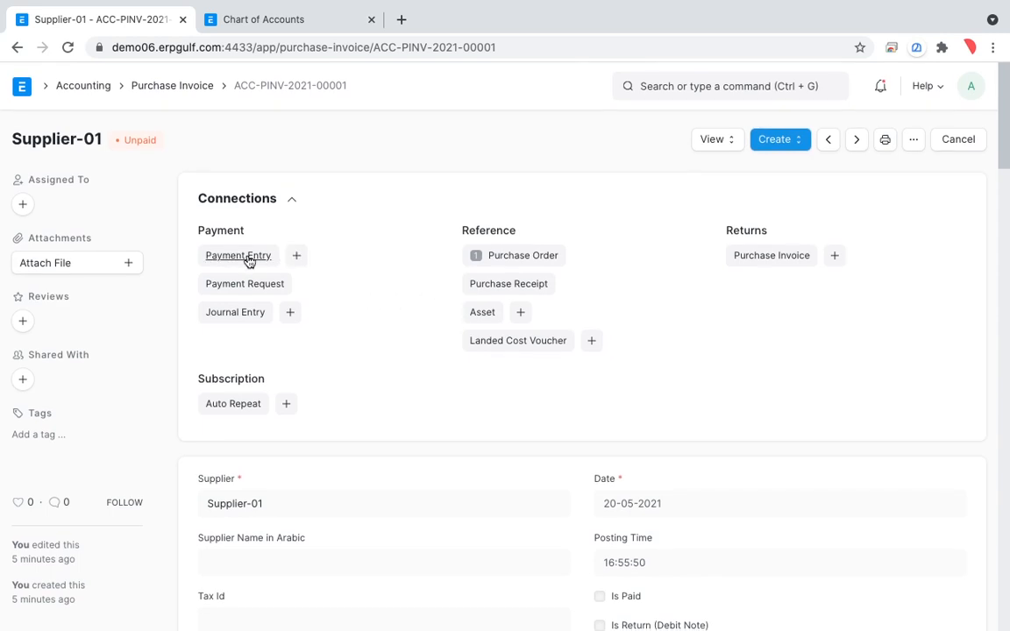
With the annotation pen, circle Payment Entry, Purchase Order, Journal Entry and the add control beside Payment Entry, then exit annotation mode.
key(alt+Tab)
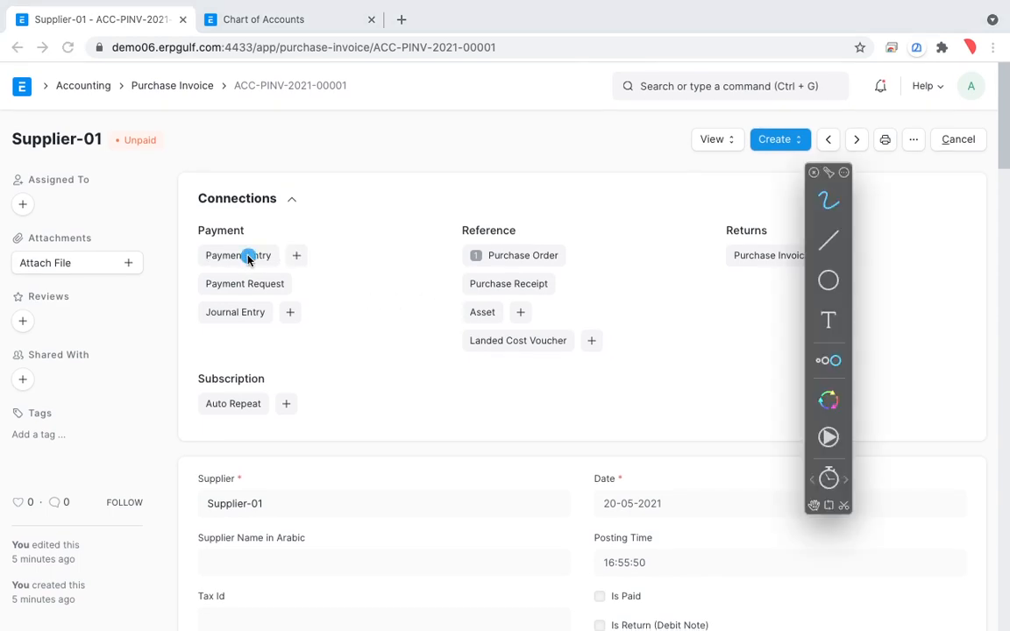
mouse_move(277, 226)
mouse_down()
mouse_move(232, 224)
mouse_move(327, 266)
mouse_up()
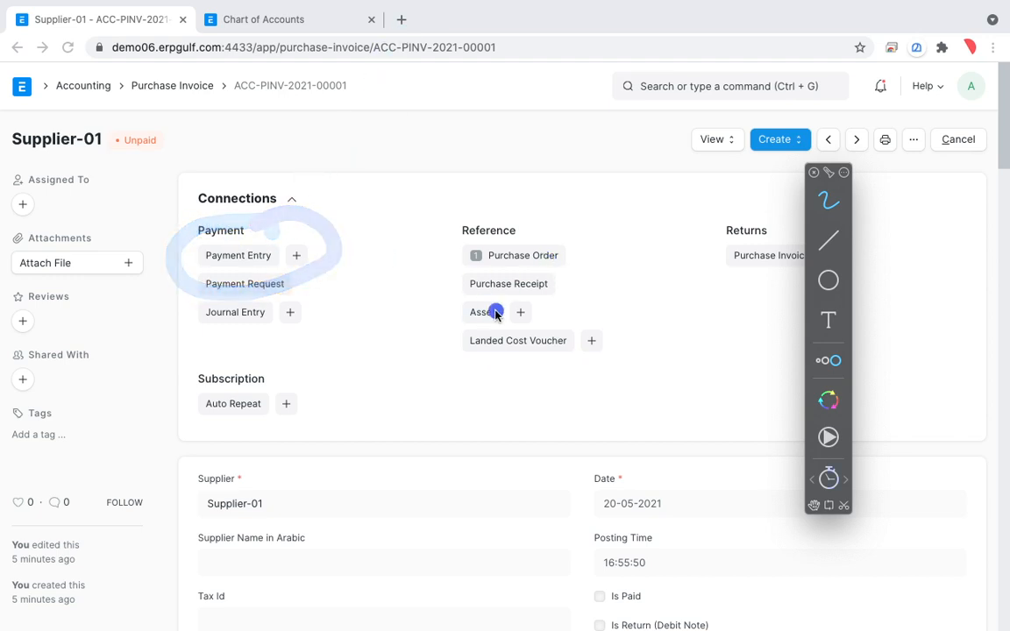
drag(561, 217, 592, 241)
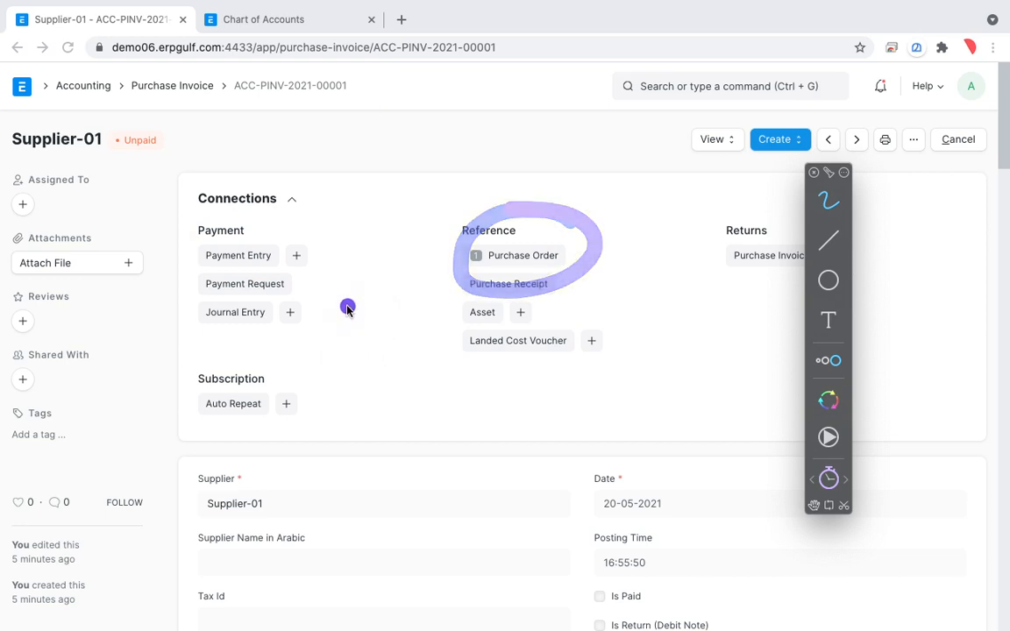
mouse_move(347, 305)
mouse_down()
mouse_move(222, 355)
mouse_move(331, 290)
mouse_up()
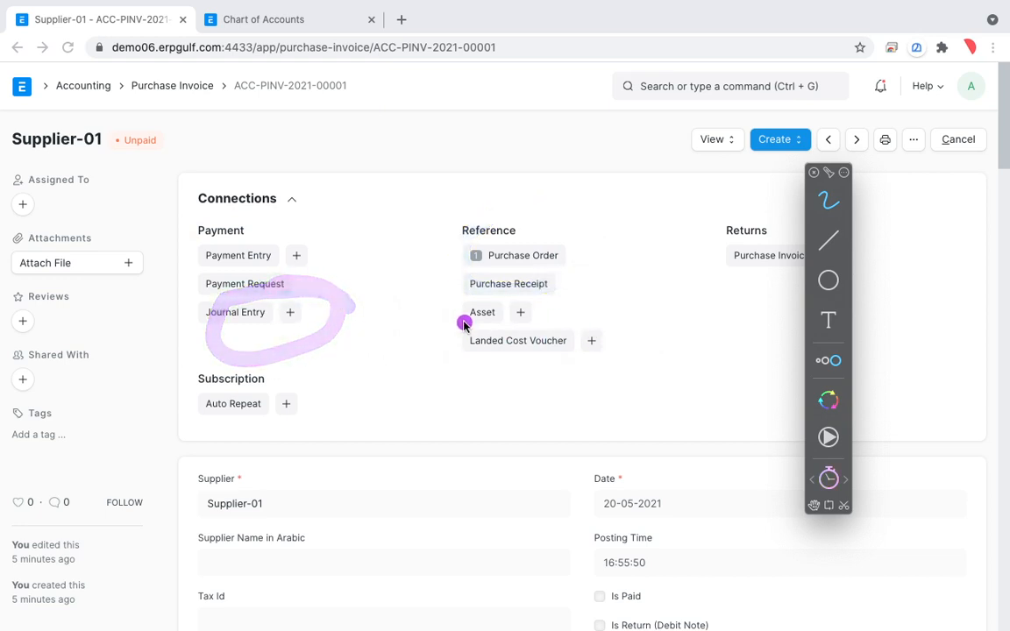
mouse_move(301, 238)
mouse_down()
mouse_move(223, 215)
mouse_move(241, 267)
mouse_move(298, 198)
mouse_move(261, 298)
mouse_up()
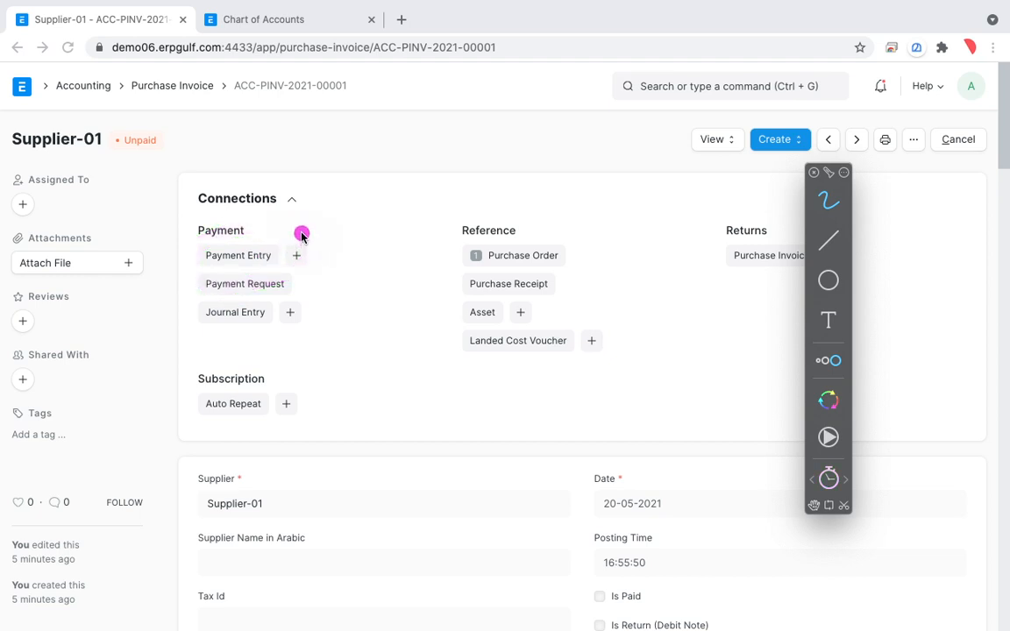
mouse_move(300, 233)
mouse_down()
mouse_move(280, 248)
mouse_move(312, 280)
mouse_move(315, 230)
mouse_move(276, 241)
mouse_move(327, 281)
mouse_move(304, 225)
mouse_move(273, 241)
mouse_up()
click(253, 281)
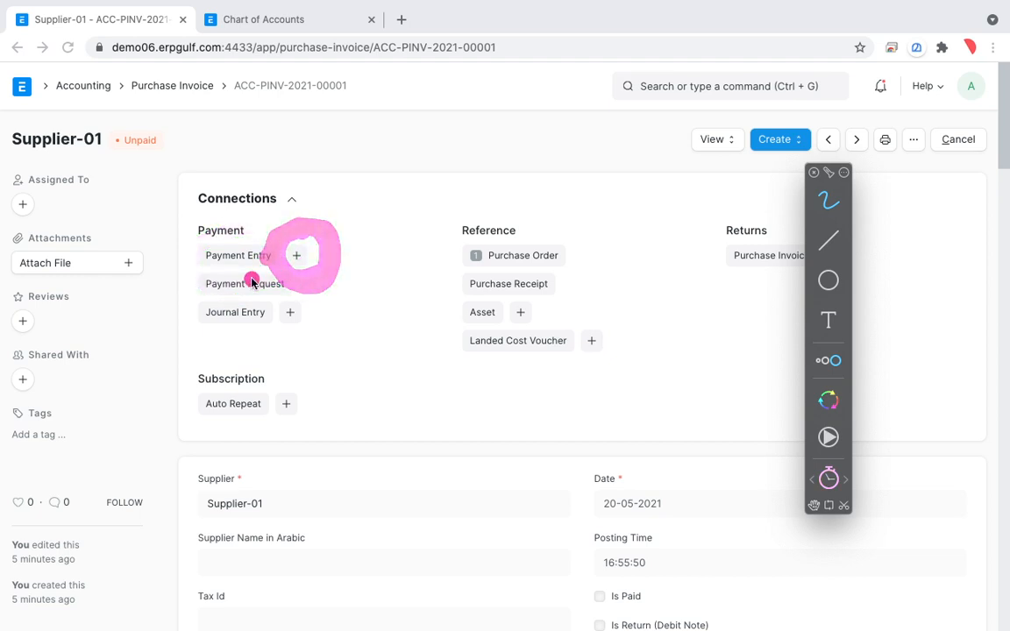
key(Escape)
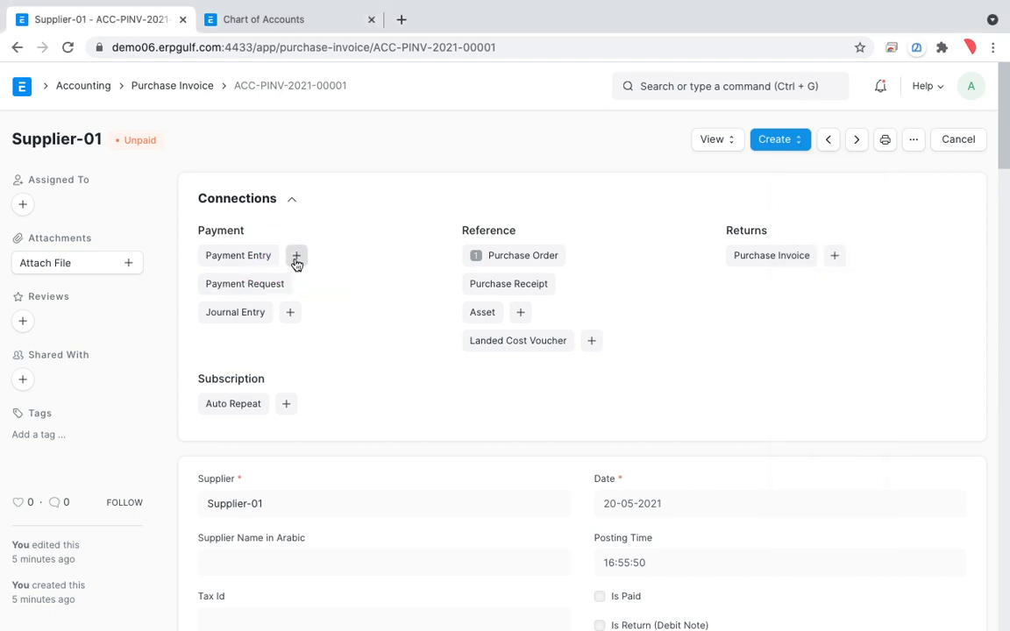
Create a payment entry from the Supplier-01 invoice, review its amount and invoice reference, and expand the Accounts section.
click(296, 260)
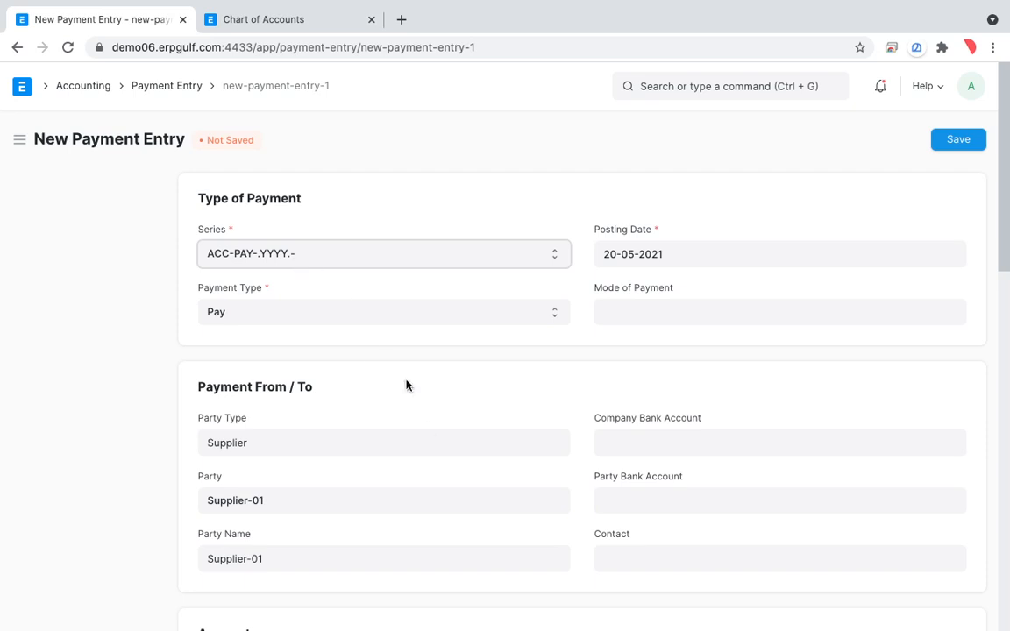
scroll(429, 425, down, 5)
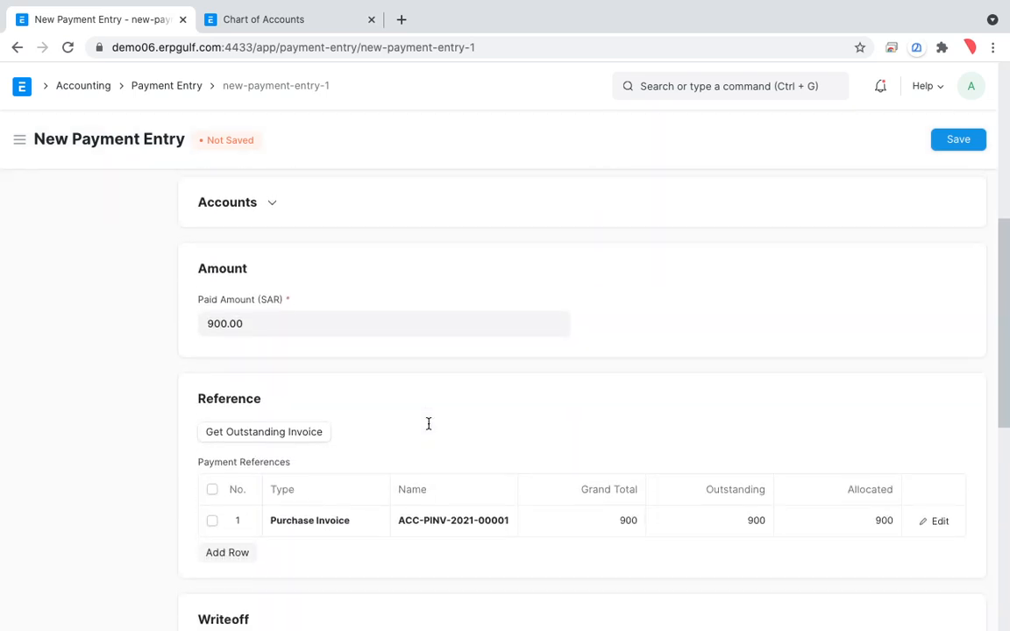
scroll(771, 457, down, 4)
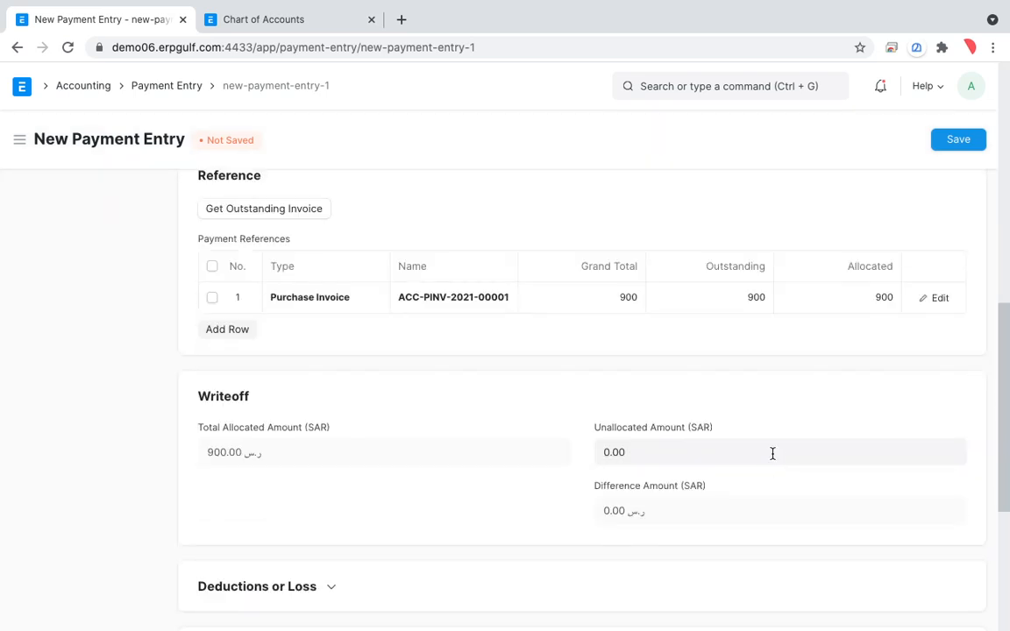
scroll(771, 454, up, 6)
scroll(771, 454, up, 2)
scroll(771, 458, down, 4)
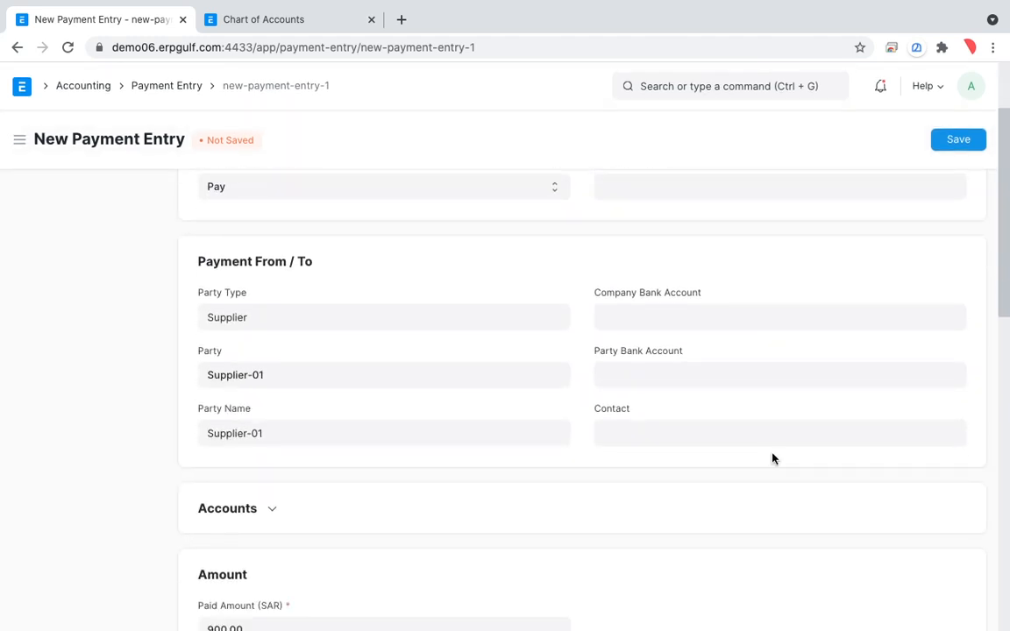
scroll(774, 461, down, 1)
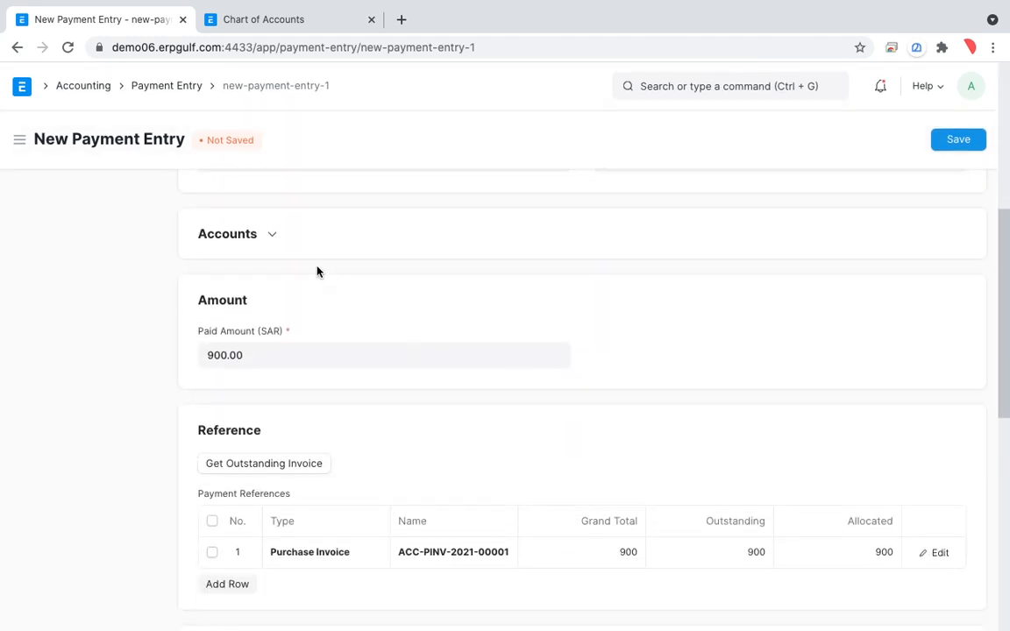
click(273, 238)
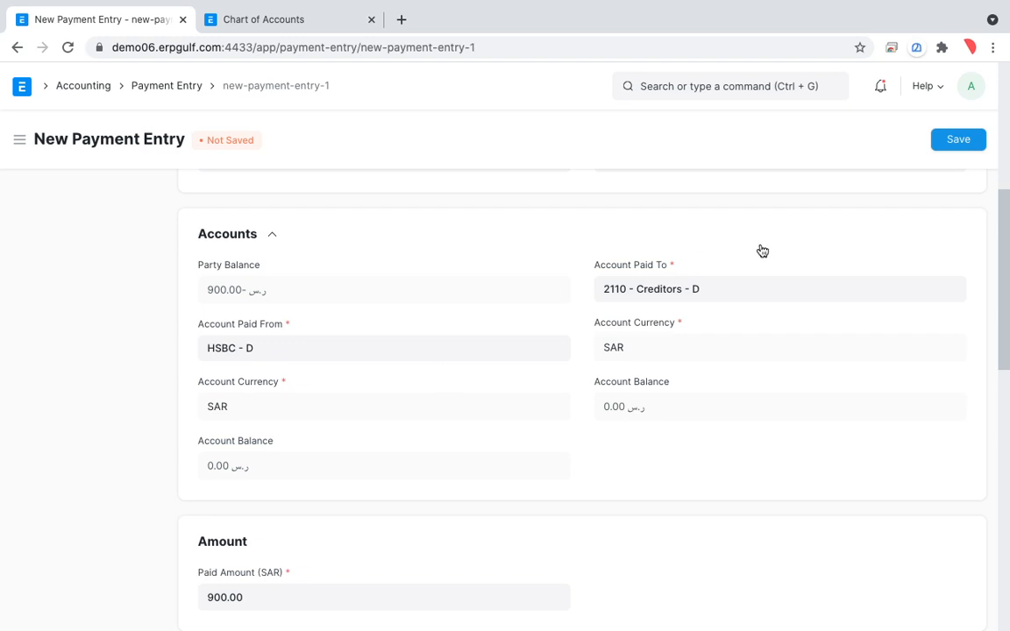
Try to save the new payment entry and dismiss the resulting message.
scroll(759, 250, up, 5)
click(962, 142)
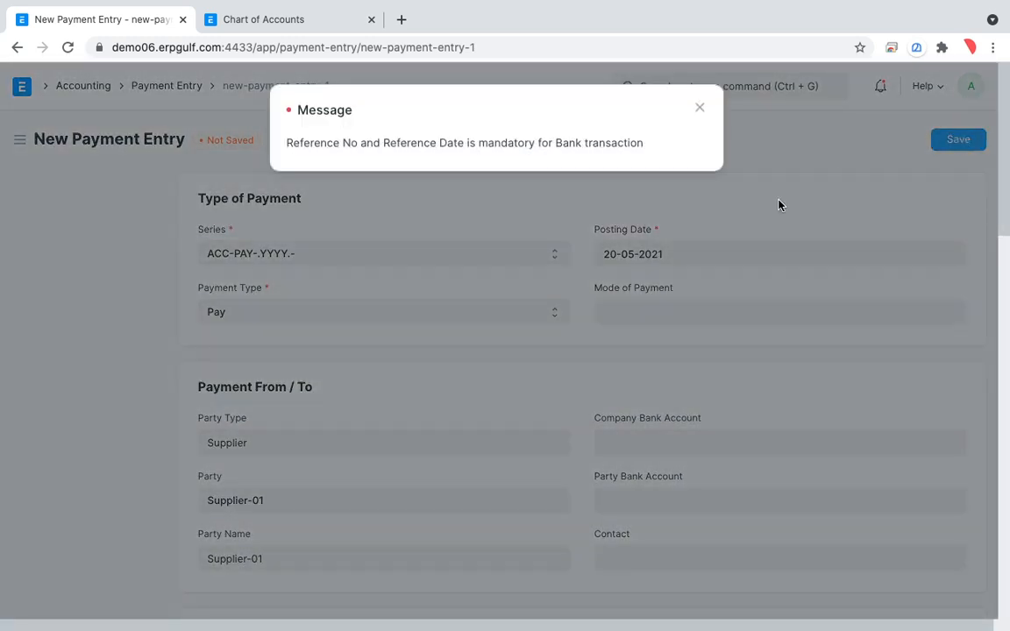
click(700, 109)
Search the payment entry form for "refe" to locate the cheque/reference number and date fields.
scroll(669, 321, down, 3)
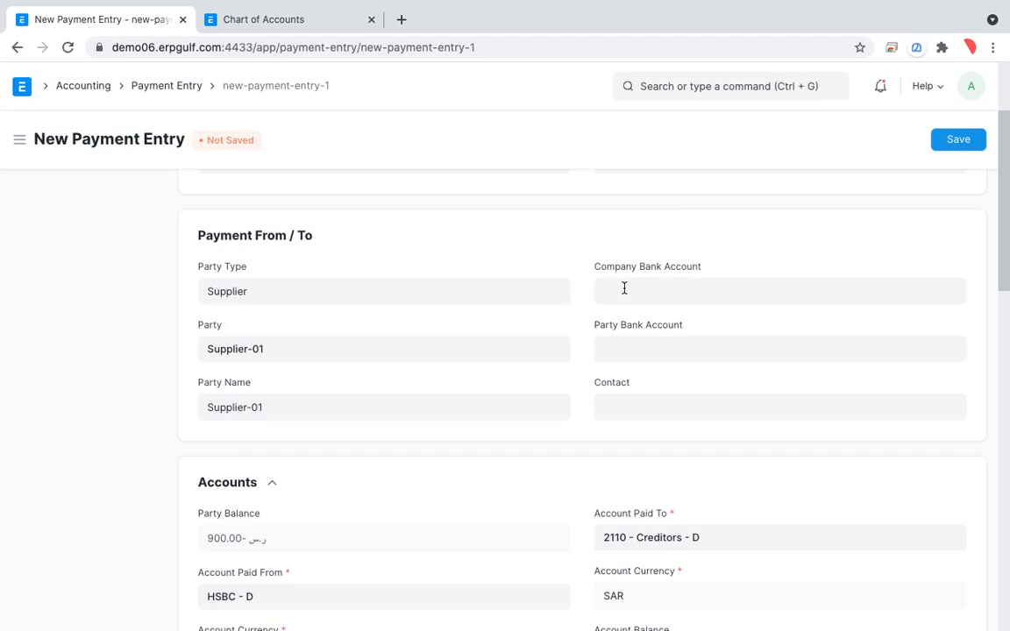
scroll(625, 287, down, 4)
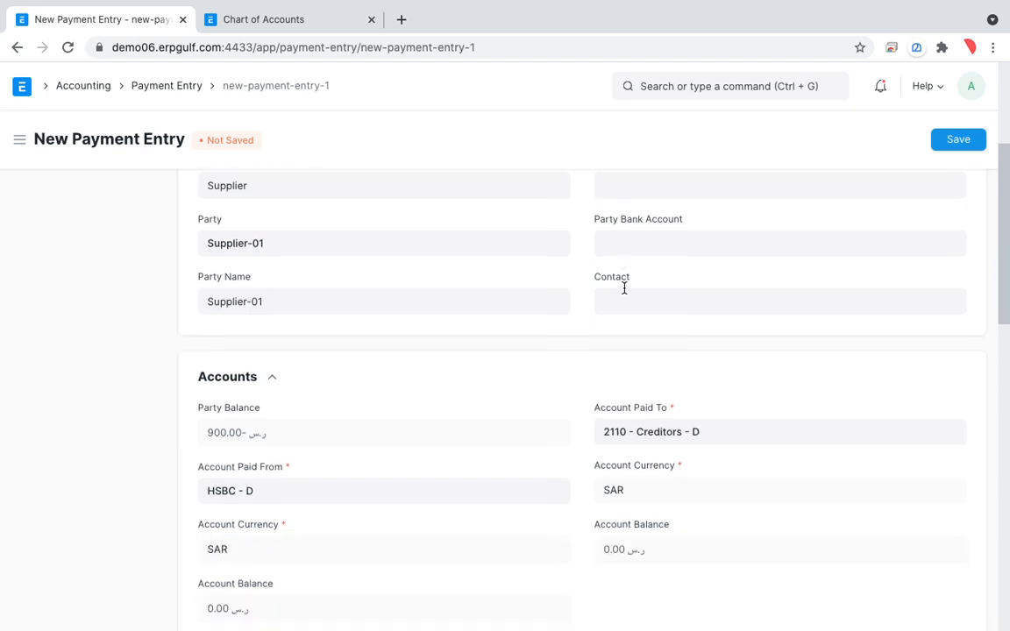
scroll(518, 535, down, 3)
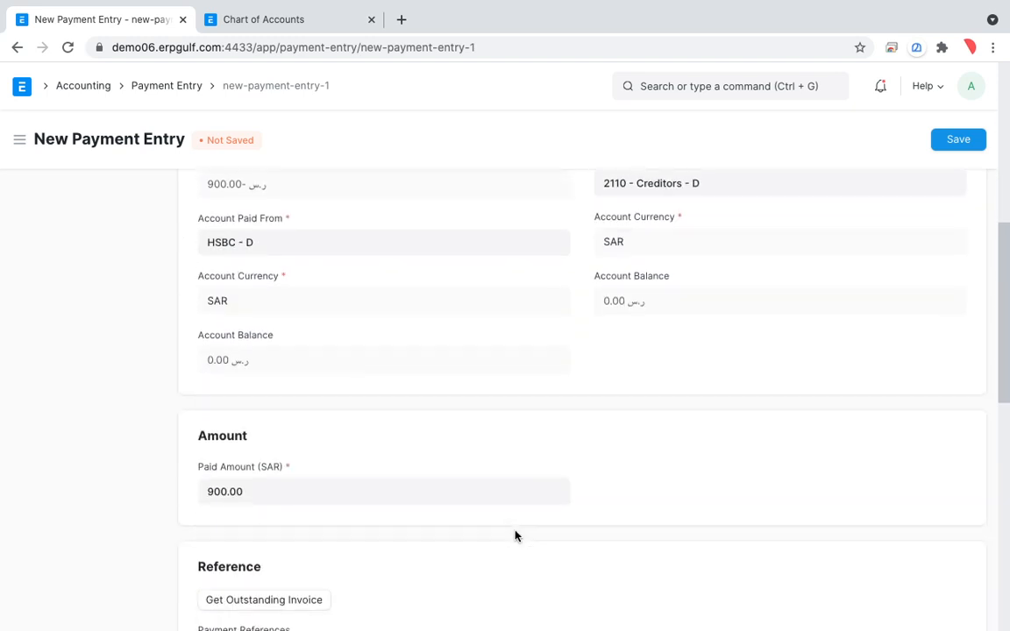
scroll(516, 536, up, 1)
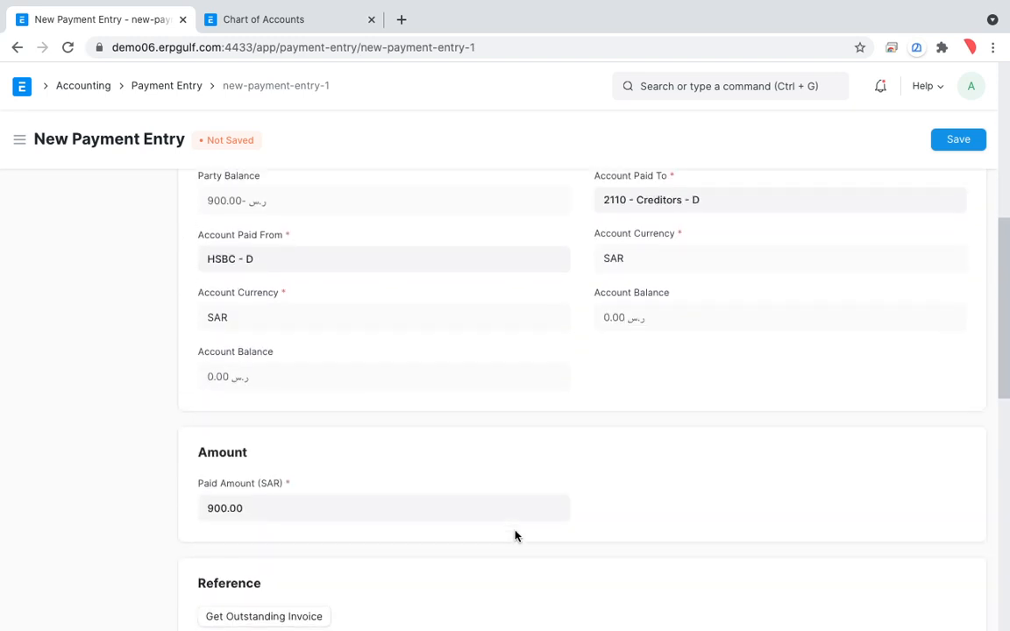
key(ctrl+f)
text(refe)
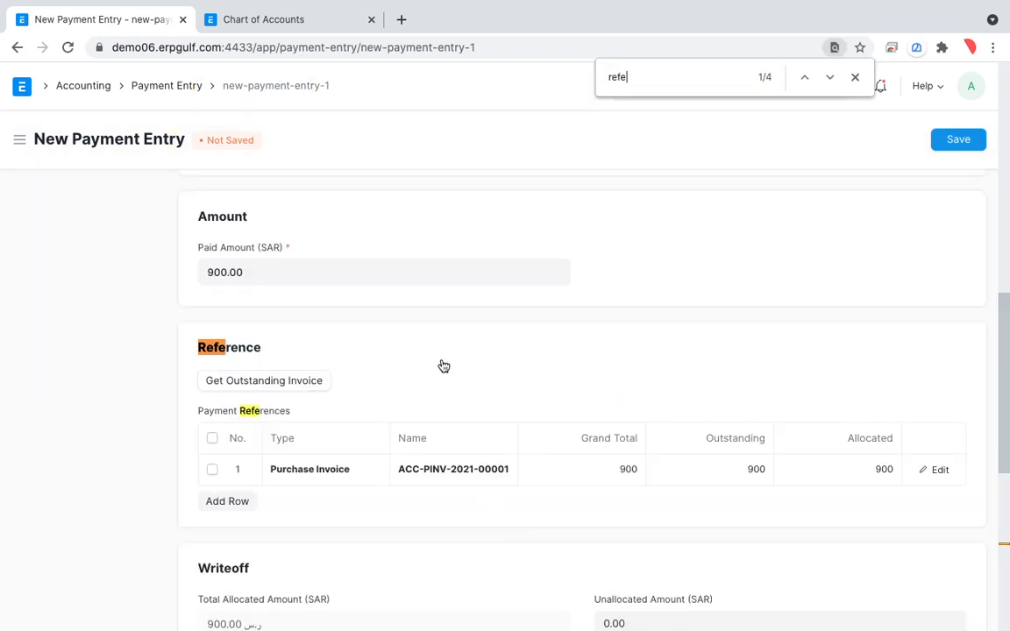
scroll(444, 366, down, 2)
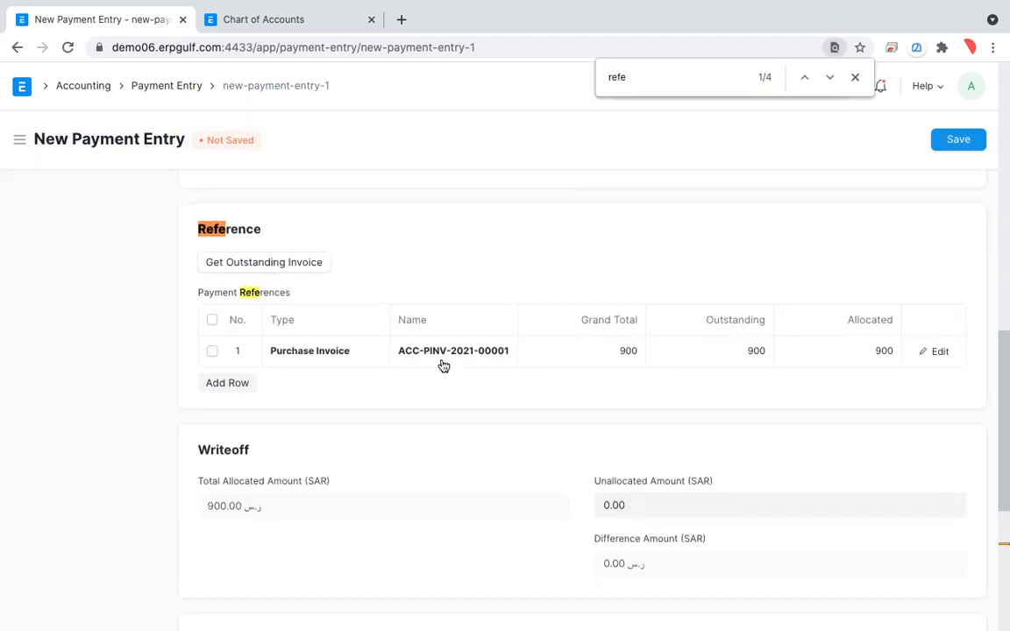
scroll(444, 365, down, 4)
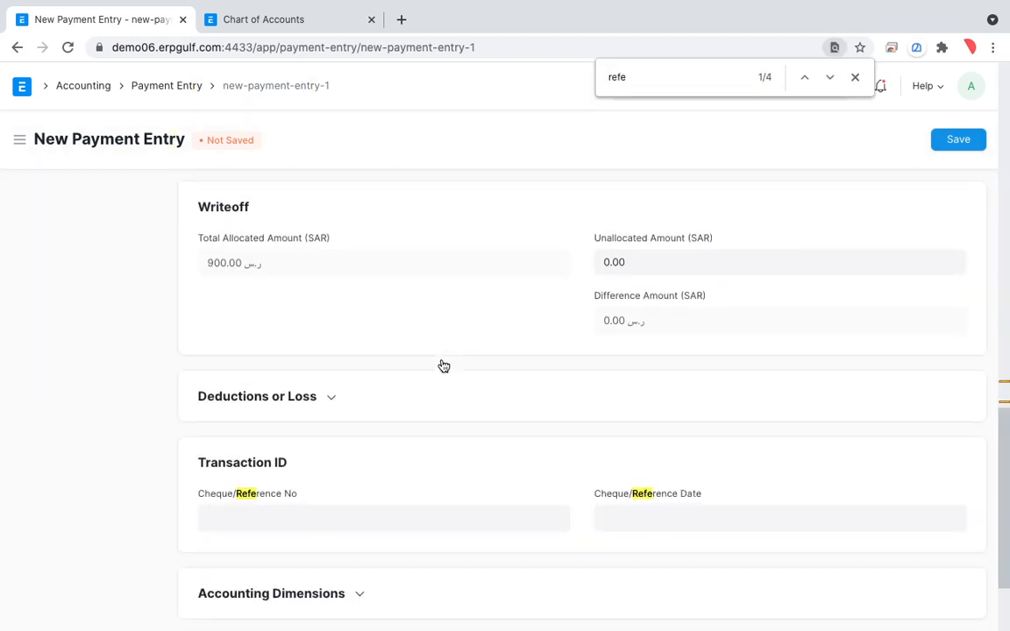
scroll(443, 366, down, 2)
Set the Cheque/Reference No to 20001 and the reference date to 21 May 2021, and save the payment entry.
click(365, 421)
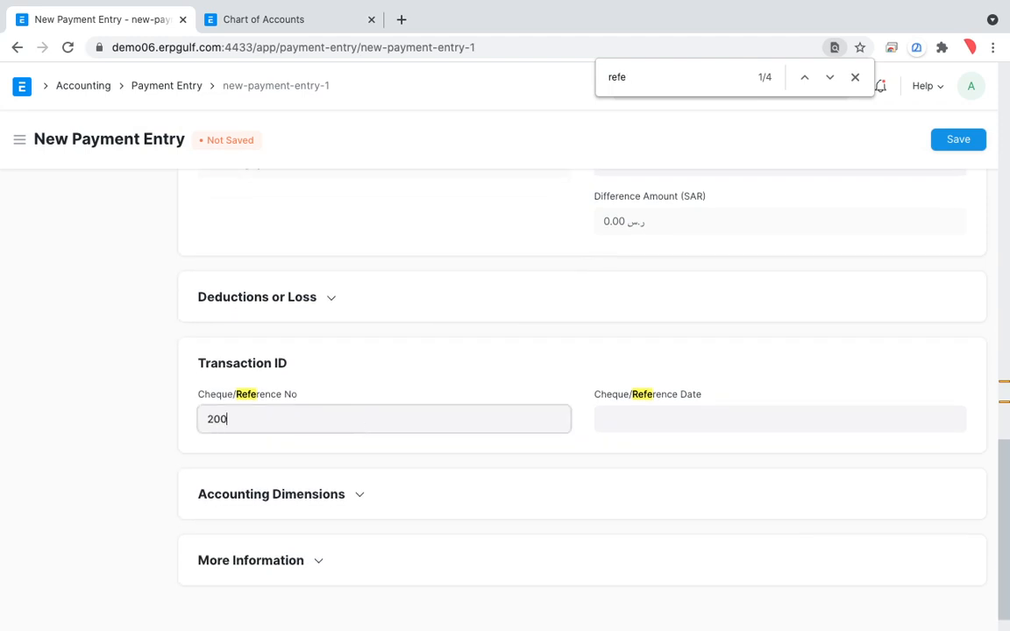
key(Tab)
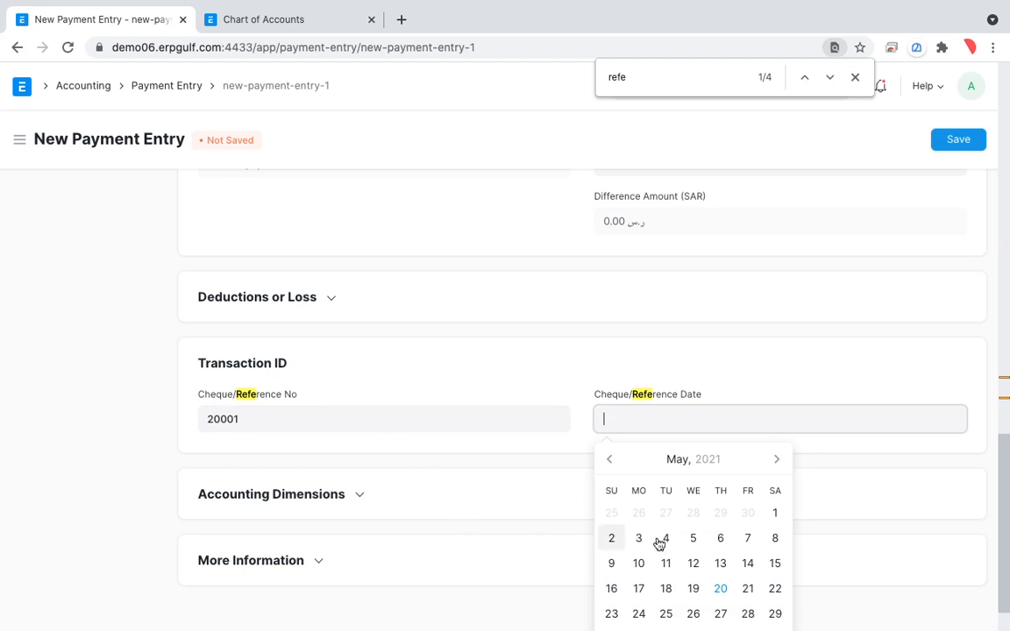
click(749, 592)
scroll(773, 405, up, 15)
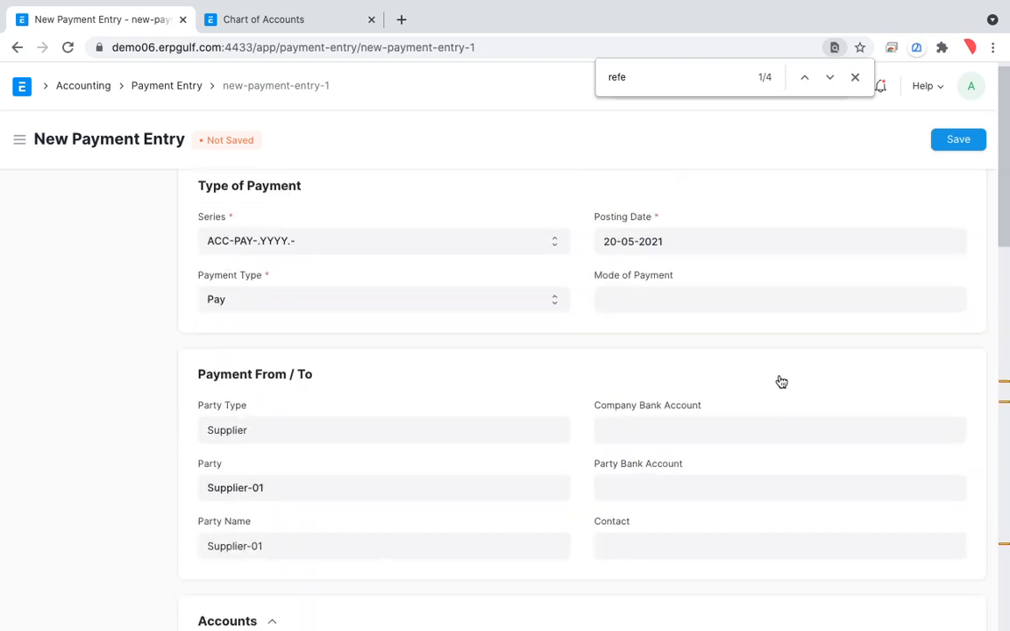
click(959, 140)
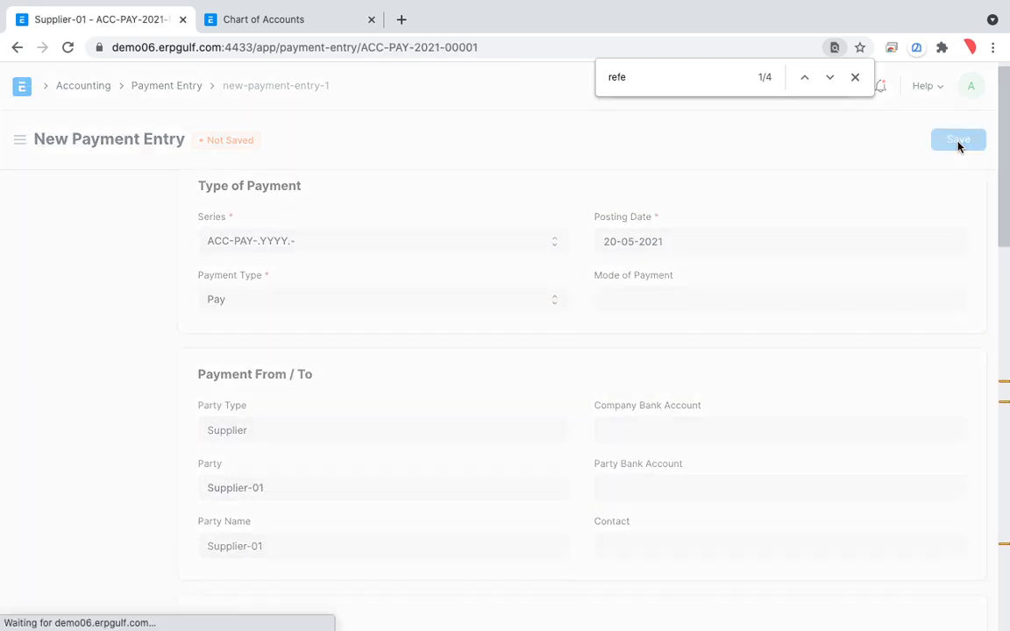
click(856, 79)
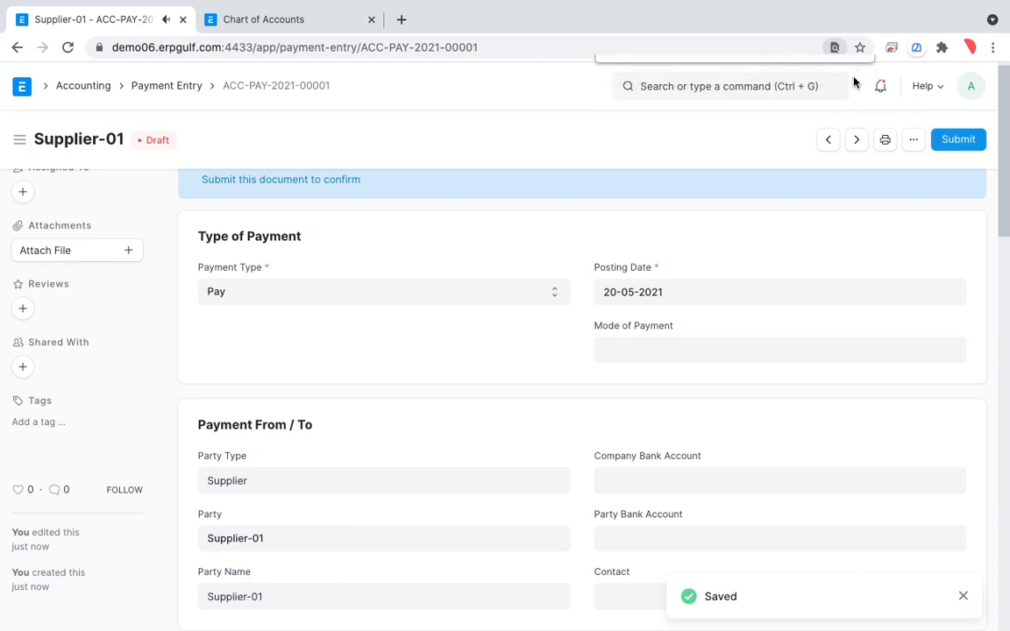
Submit the Supplier-01 payment entry permanently and open its General Ledger report.
scroll(725, 315, up, 1)
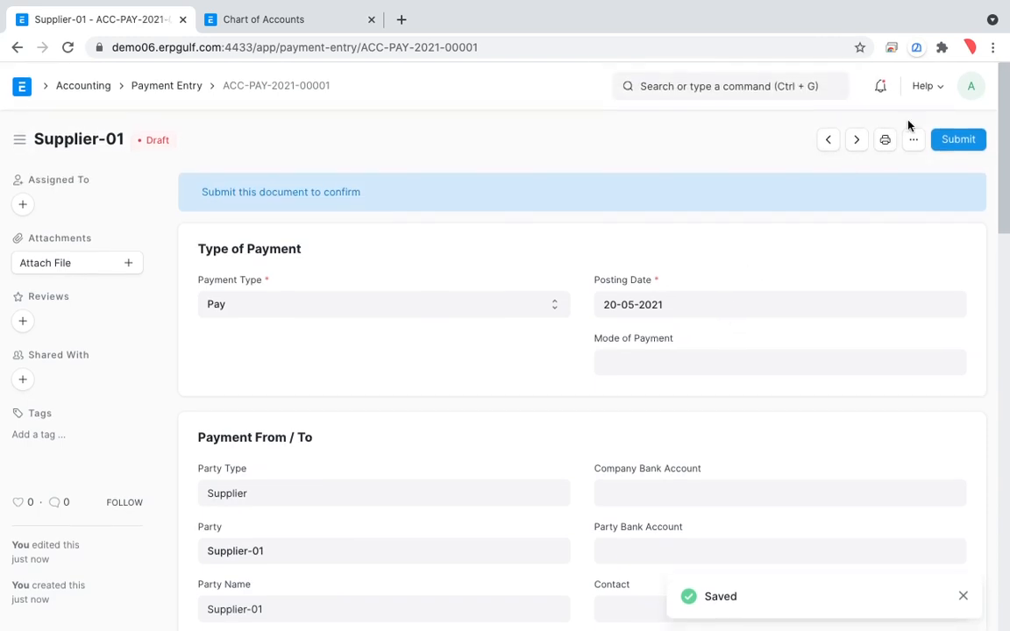
click(962, 140)
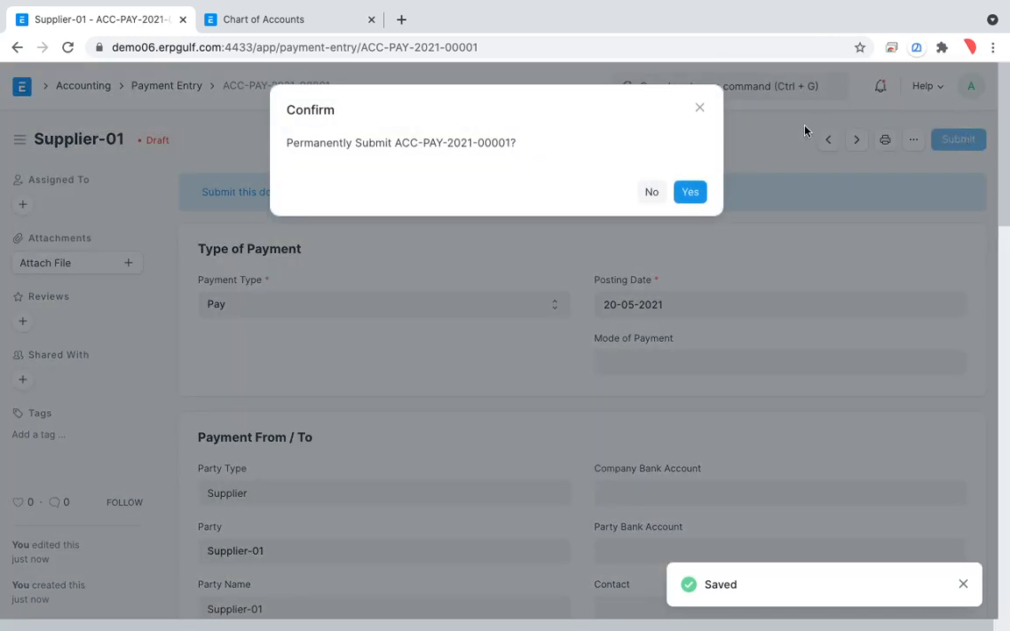
click(690, 193)
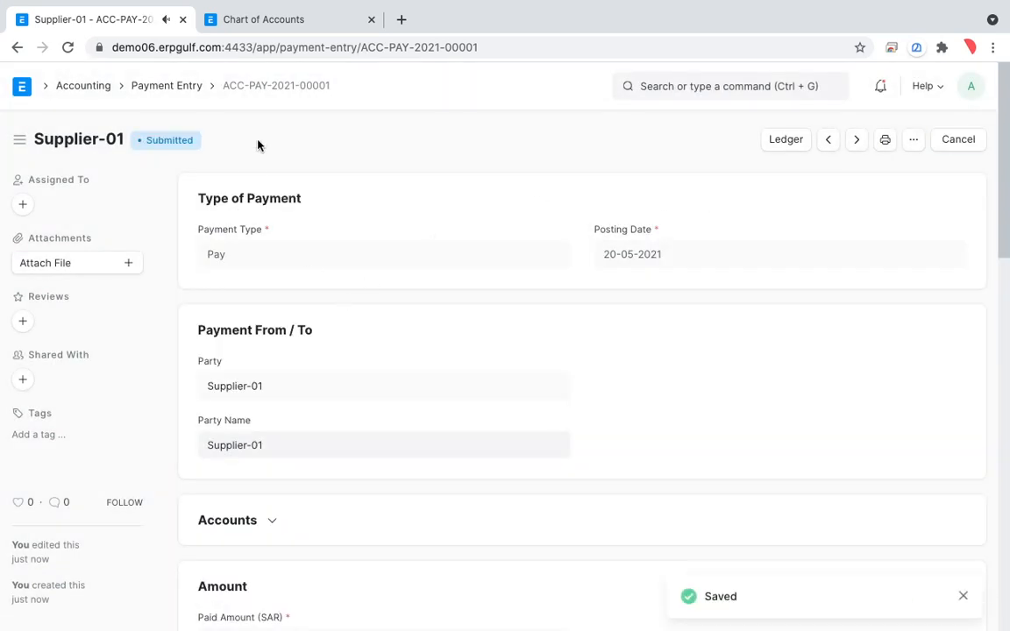
click(793, 147)
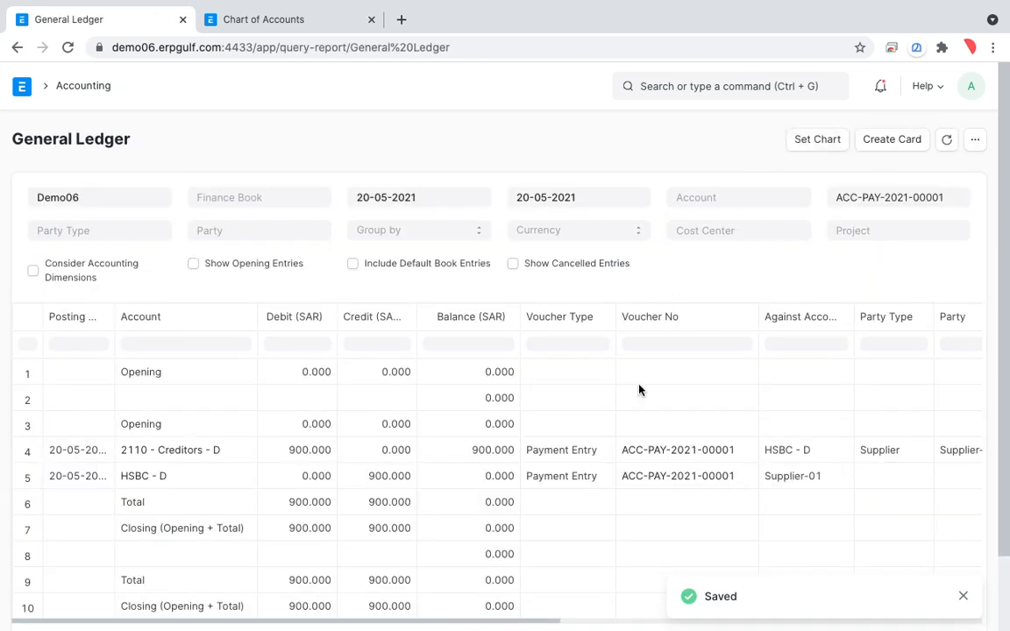
Review the payment's ledger entries, and reload the Chart of Accounts to refresh its balances.
scroll(617, 451, down, 2)
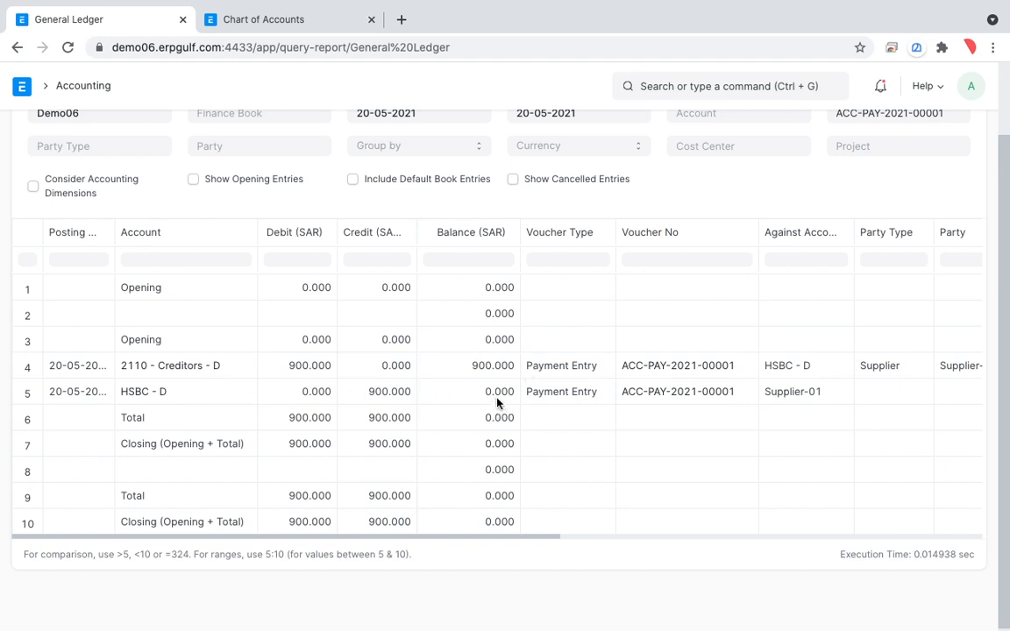
click(316, 14)
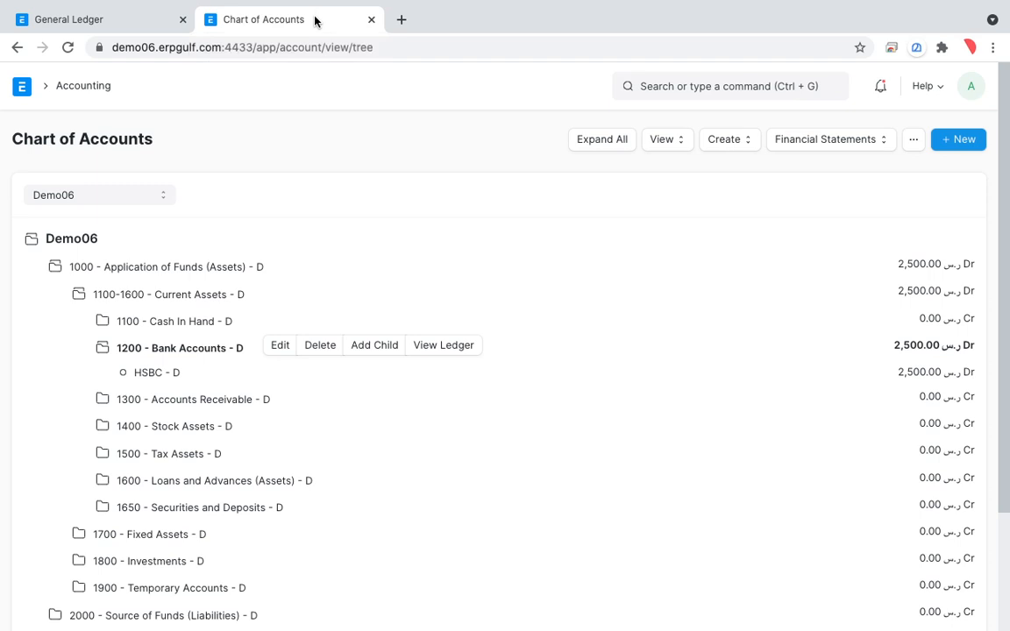
click(67, 49)
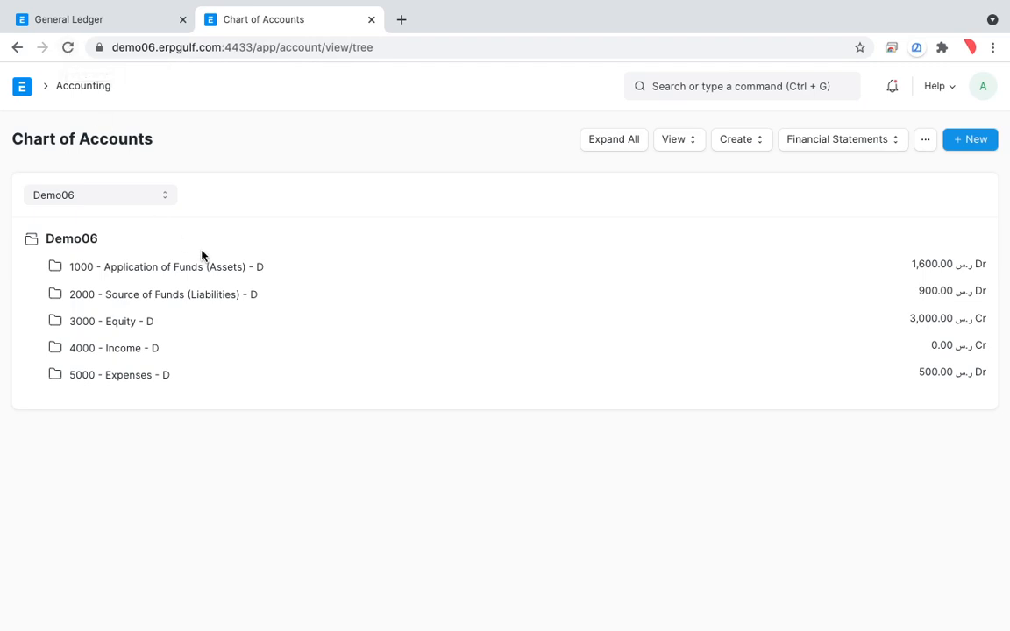
Open the ledger of the HSBC account under Assets, Current Assets, Bank Accounts.
click(170, 273)
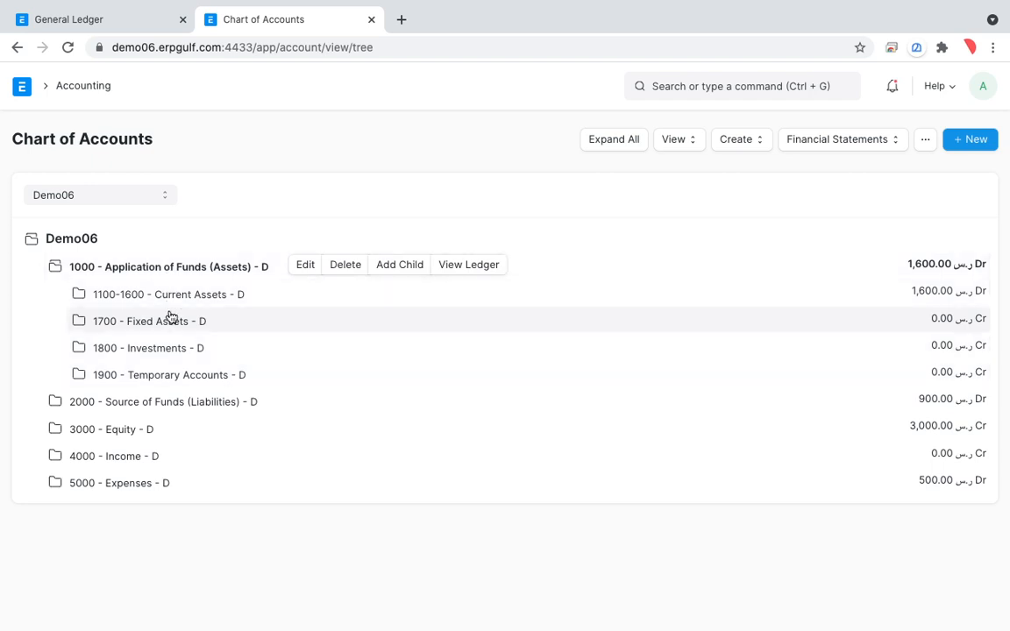
click(179, 304)
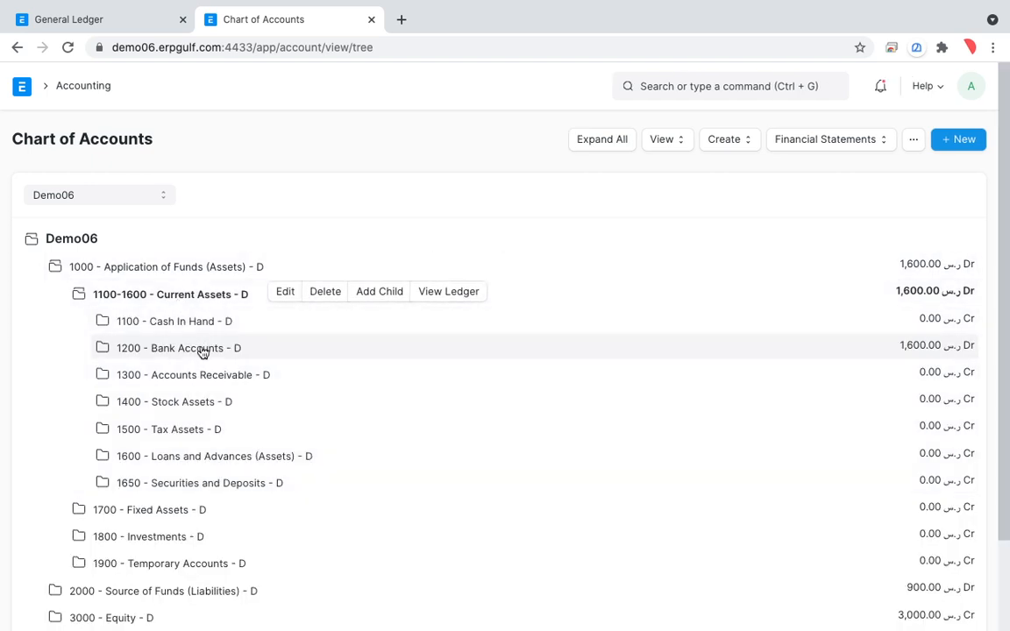
click(202, 351)
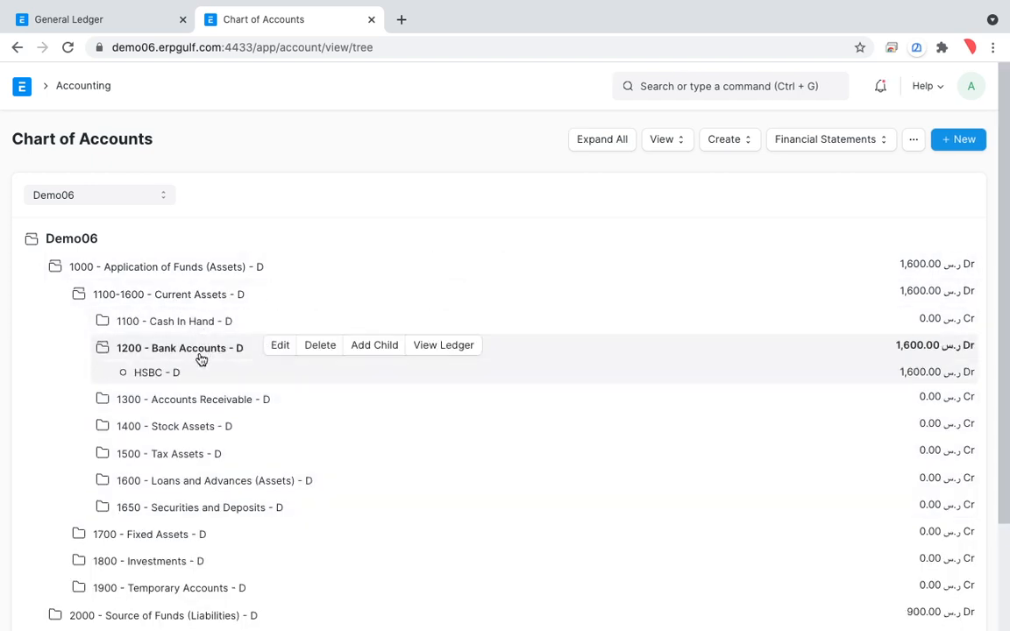
click(168, 382)
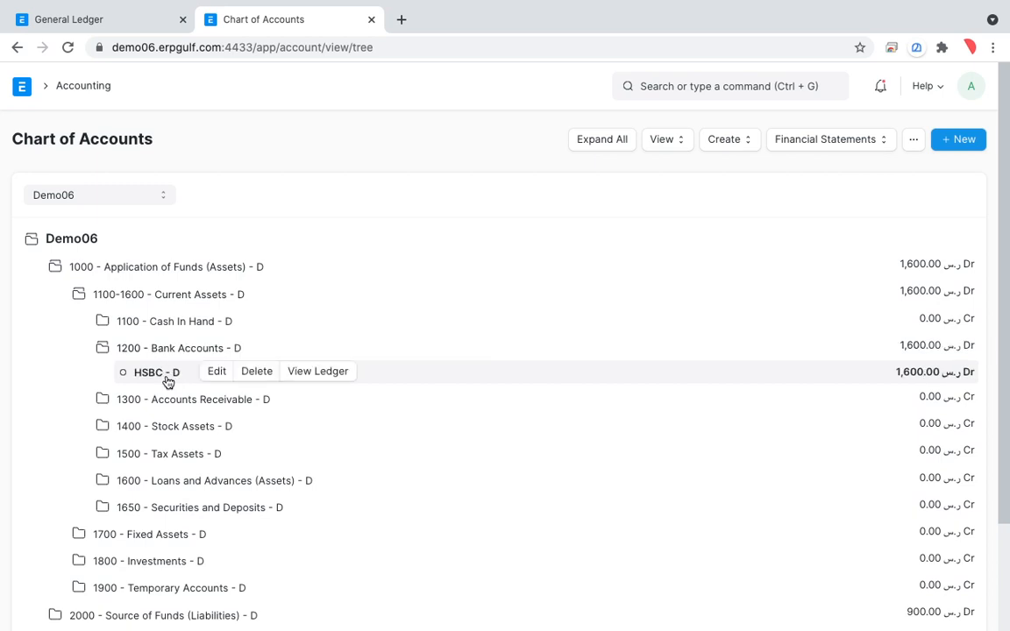
click(310, 376)
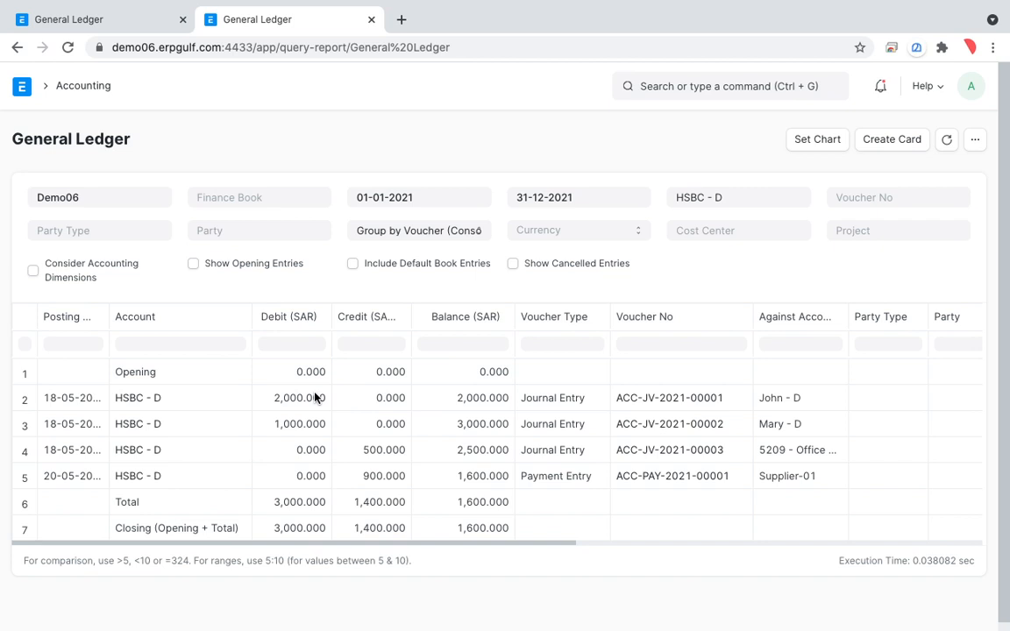
Mark the deposits, the two credit entries and their balances in the HSBC ledger with the freehand annotation pen, and leave drawing mode.
key(alt+Tab)
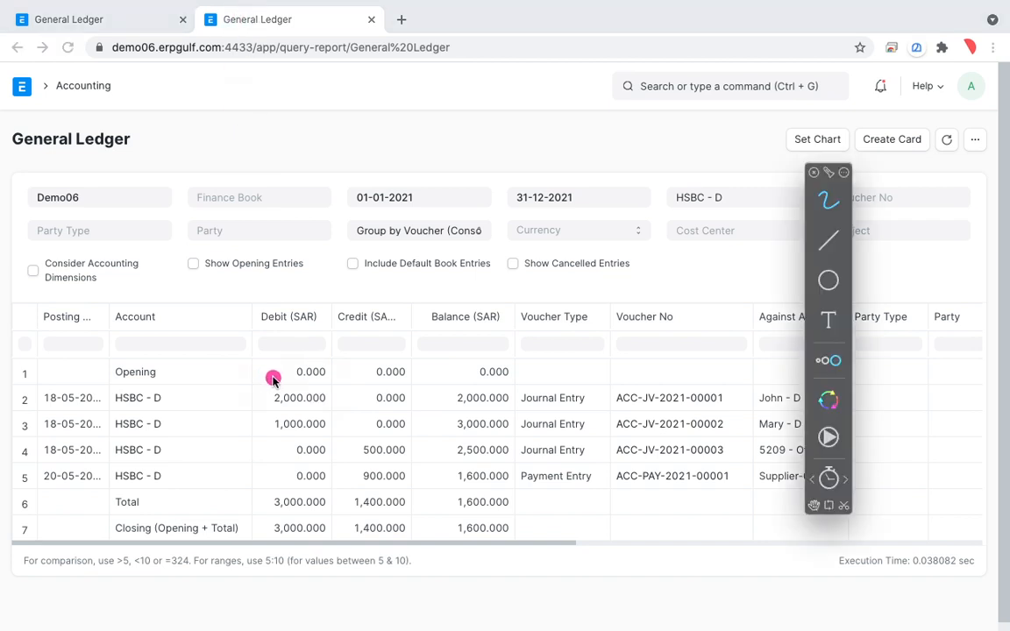
mouse_move(256, 370)
mouse_down()
mouse_move(248, 391)
mouse_move(308, 362)
mouse_up()
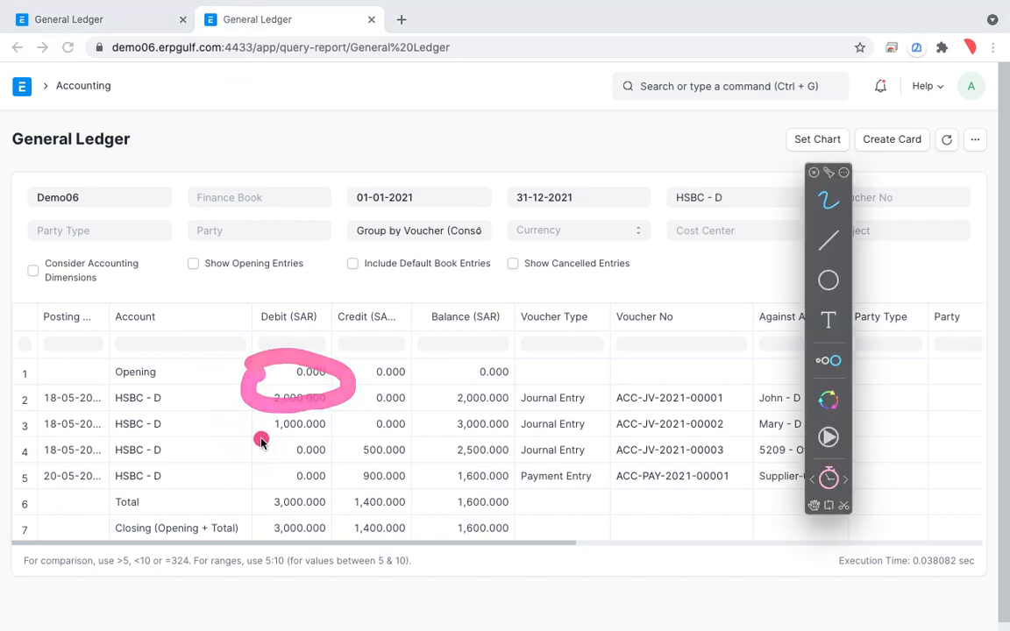
drag(178, 422, 256, 423)
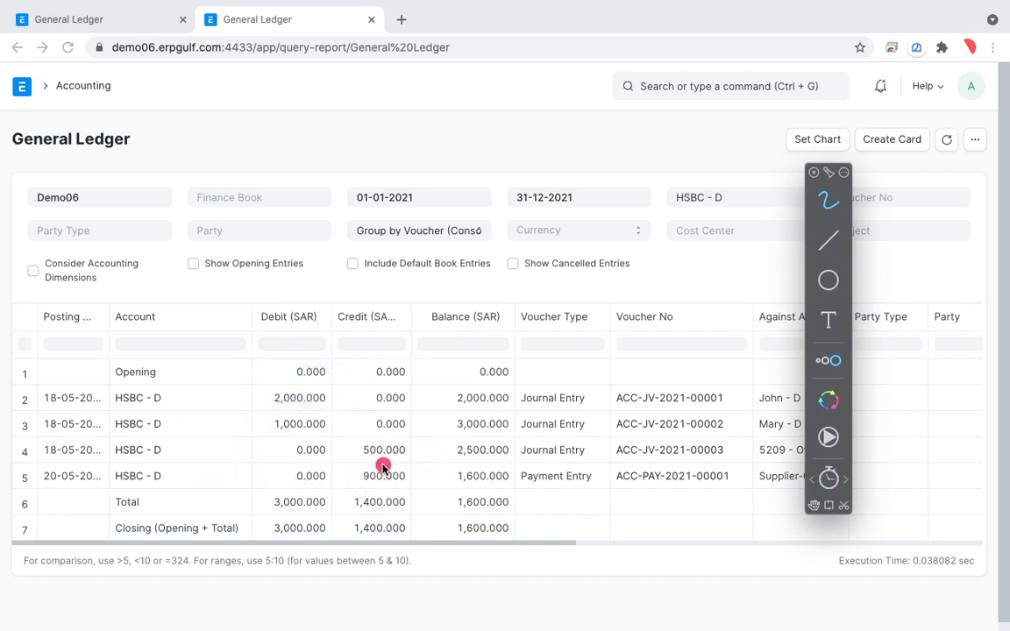
drag(235, 459, 427, 453)
drag(268, 453, 438, 450)
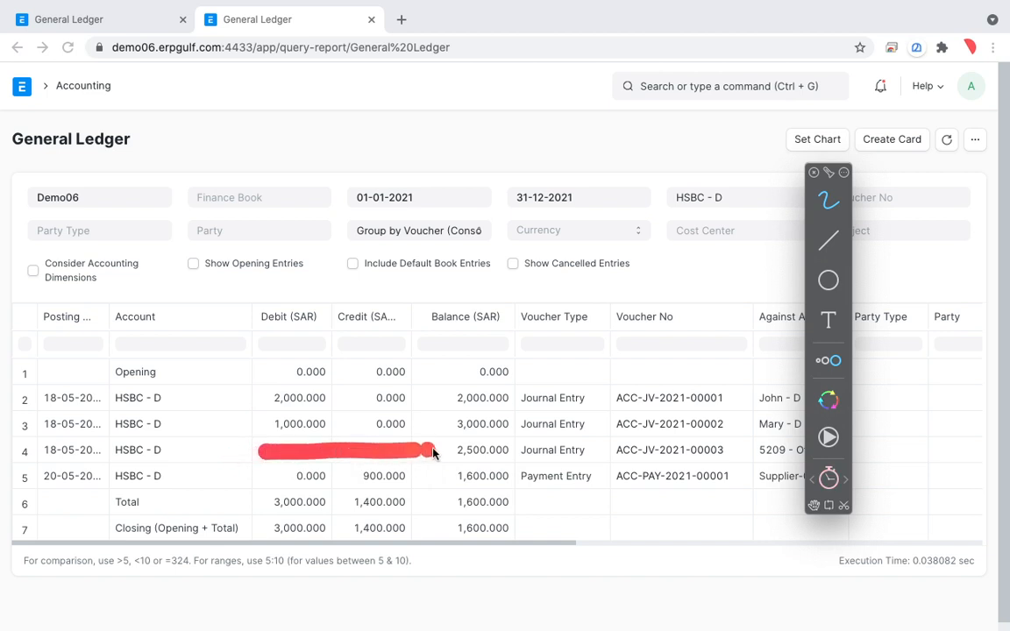
drag(274, 457, 424, 460)
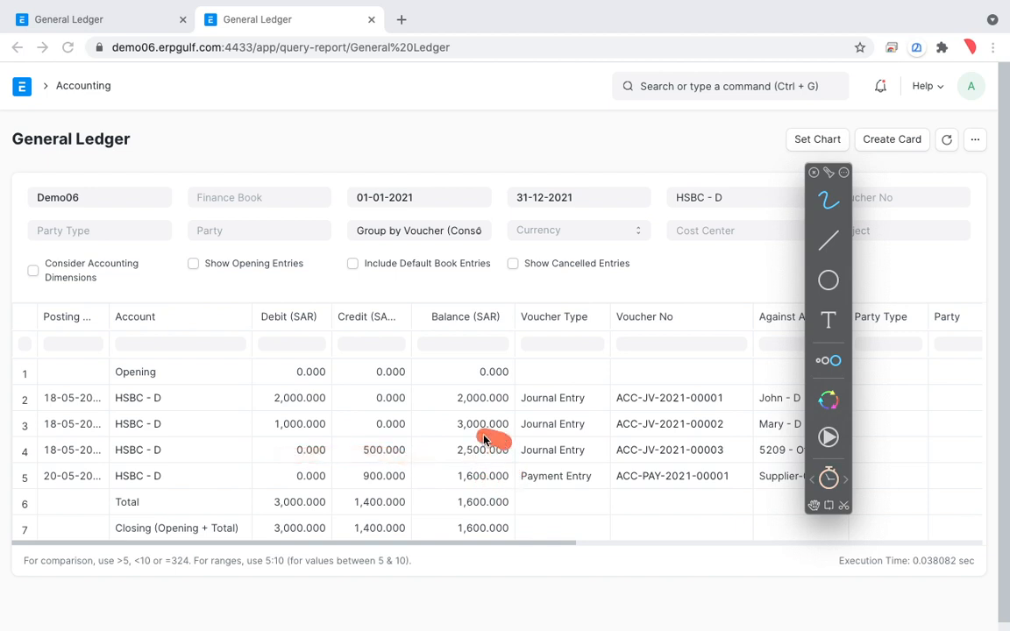
drag(484, 440, 507, 462)
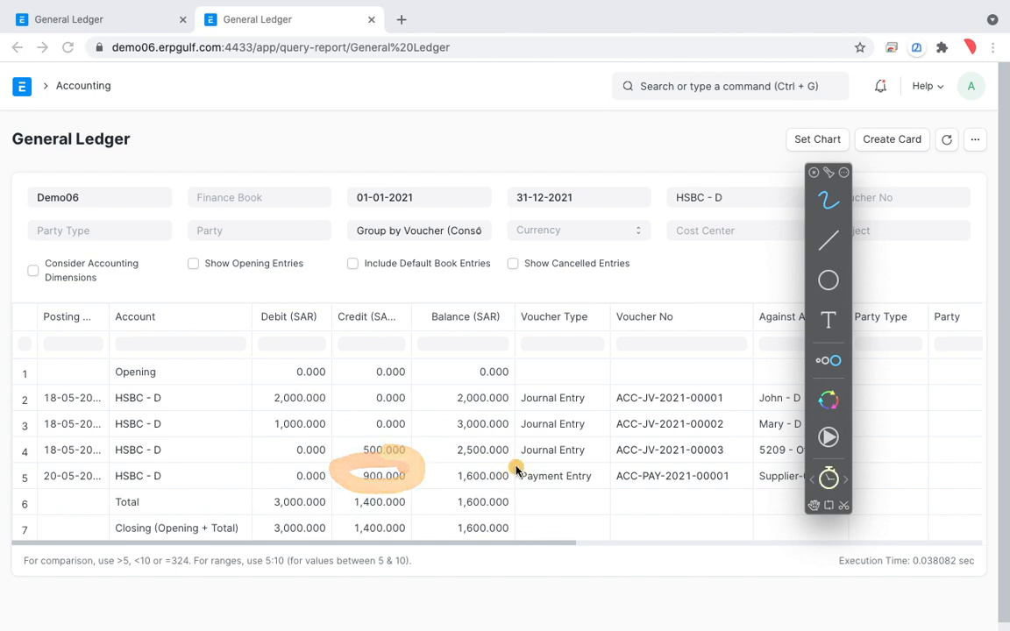
mouse_move(516, 464)
mouse_down()
mouse_move(443, 463)
mouse_move(522, 489)
mouse_move(531, 467)
mouse_up()
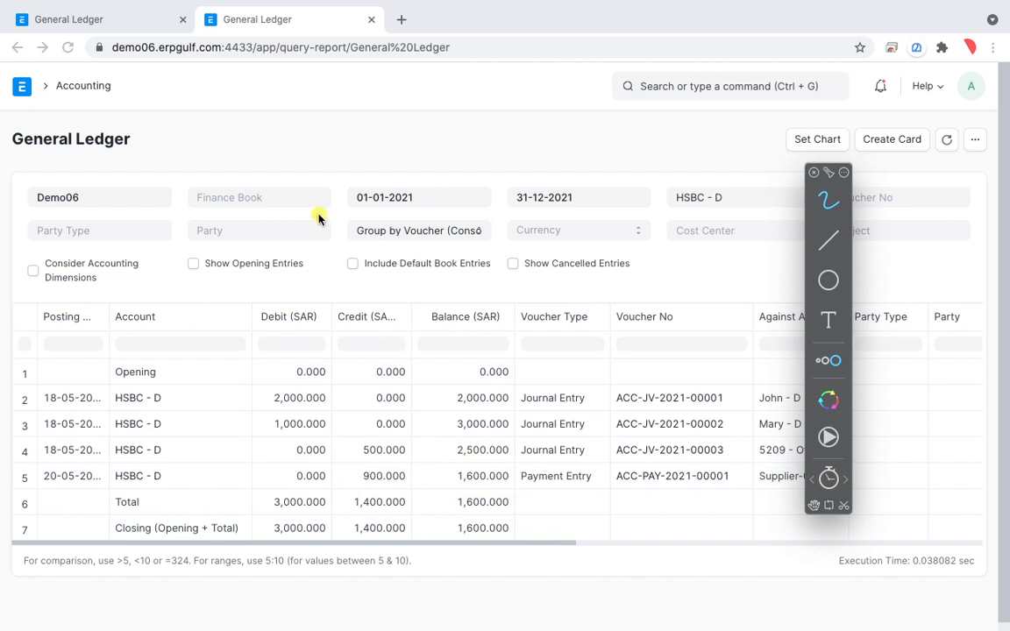
key(Escape)
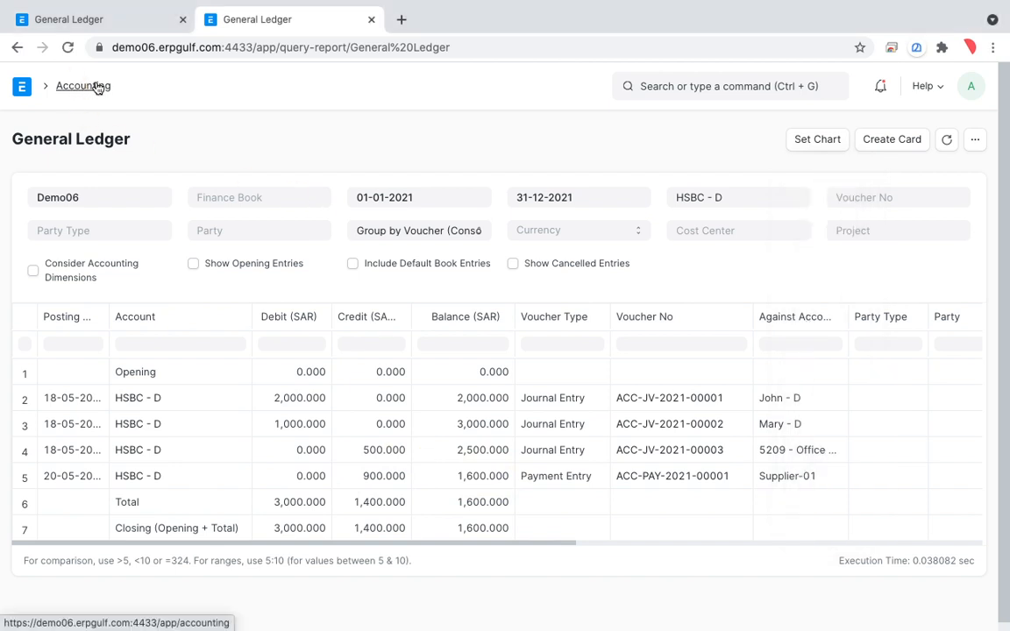
Return to the Chart of Accounts through the Accounting module and collapse the Current Assets and Assets branches.
click(99, 88)
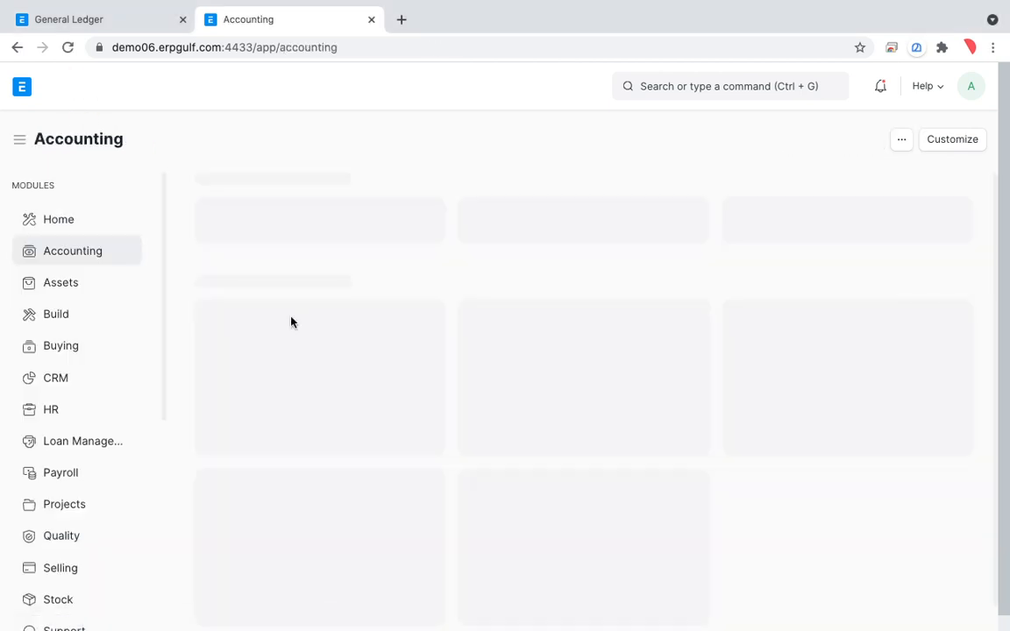
scroll(323, 462, down, 2)
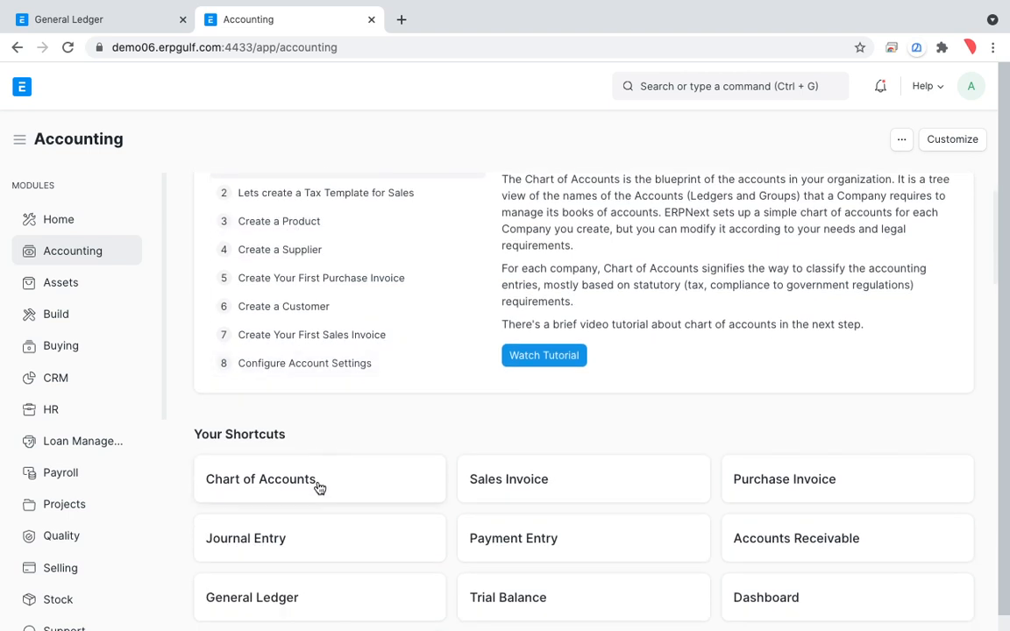
click(318, 487)
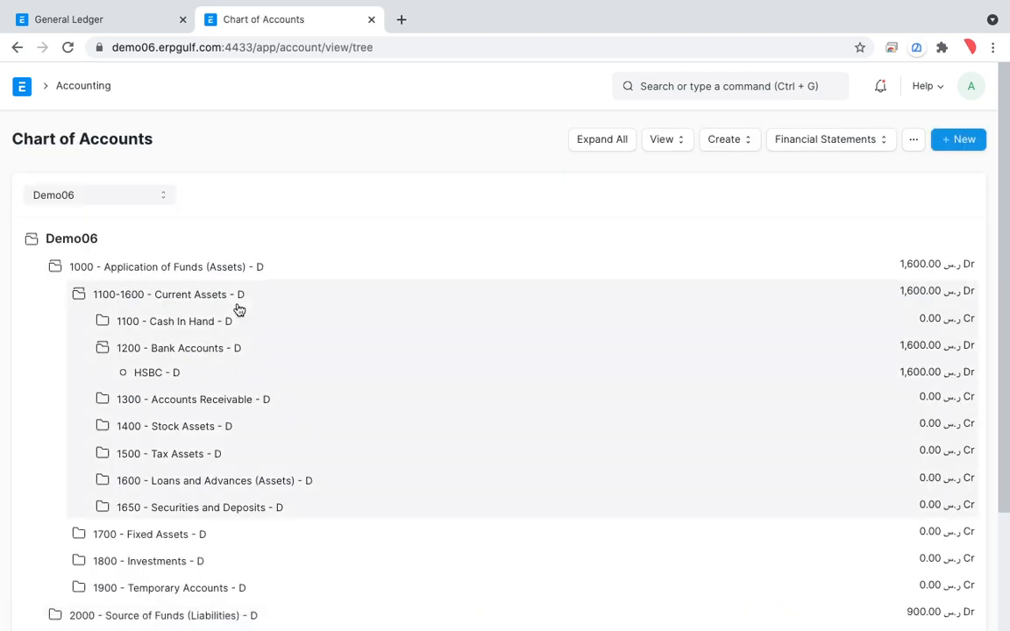
click(218, 297)
click(222, 269)
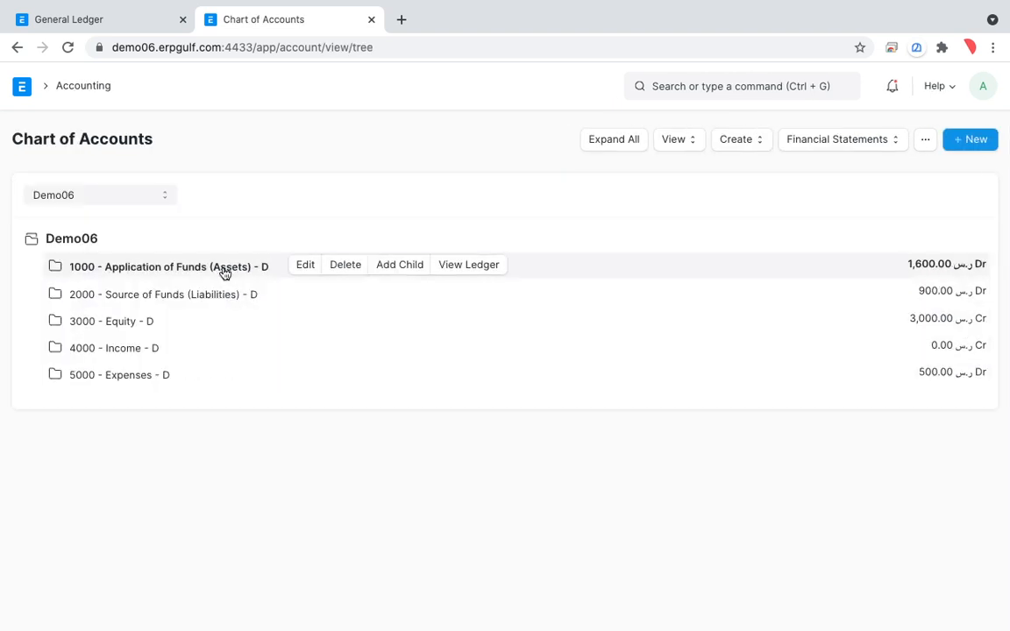
Open the ledger of the 2110 - Creditors account under Liabilities, Current Liabilities, Accounts Payable.
click(195, 297)
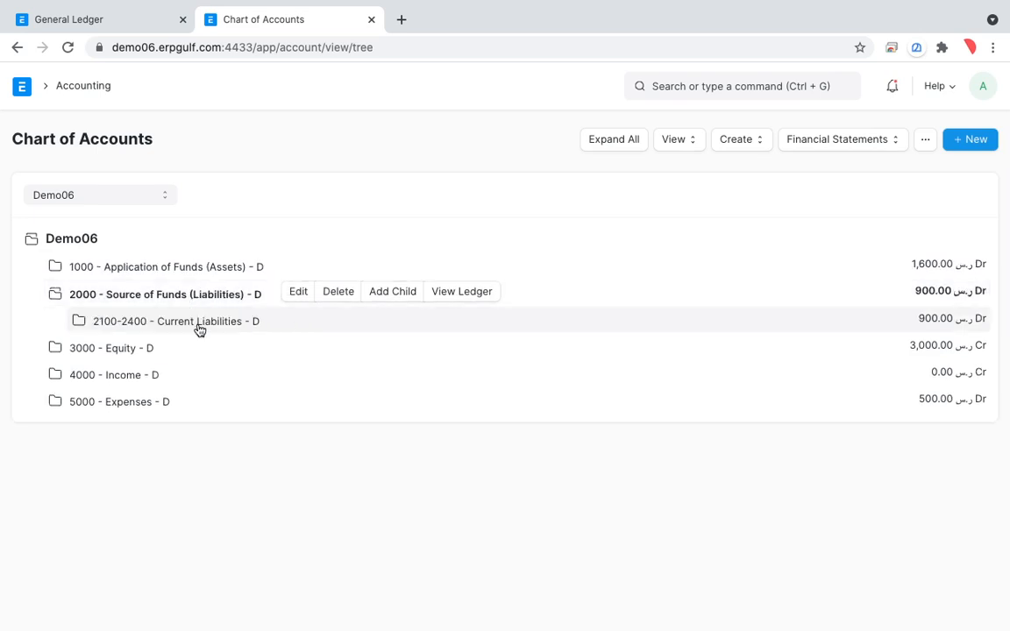
click(199, 329)
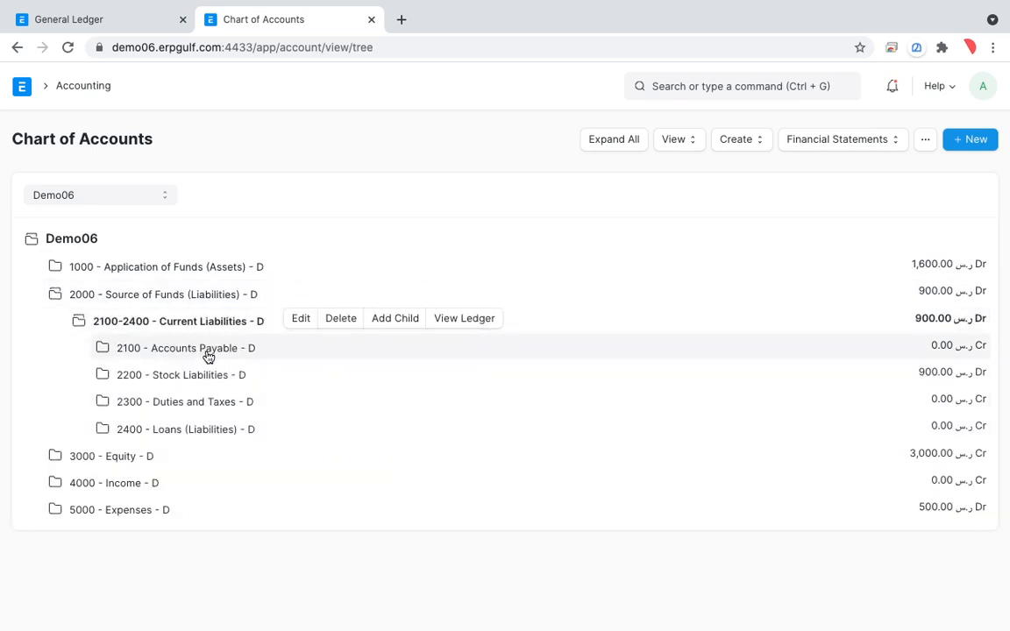
click(208, 355)
click(211, 374)
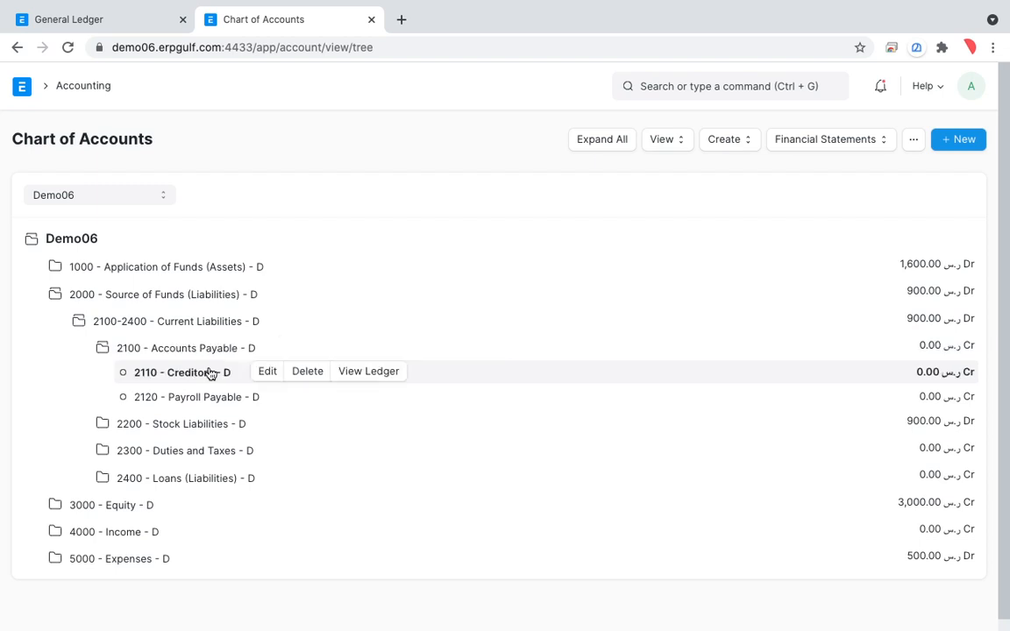
click(368, 372)
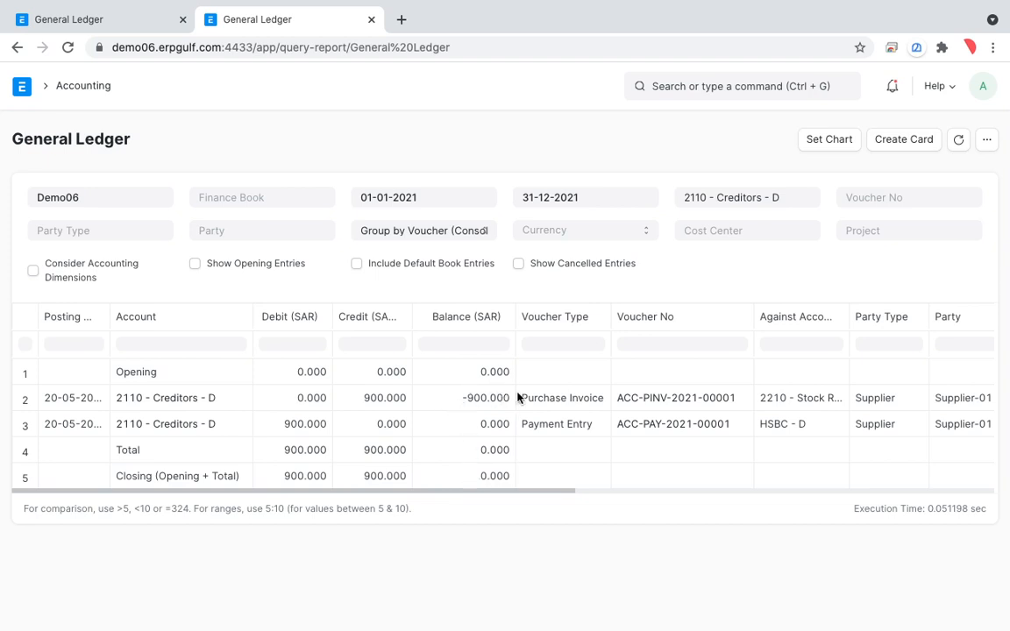
Circle the purchase invoice balance, the payment entry's debit and the closing balance in the Creditors ledger, and leave drawing mode.
key(alt+Tab)
key(alt+Tab)
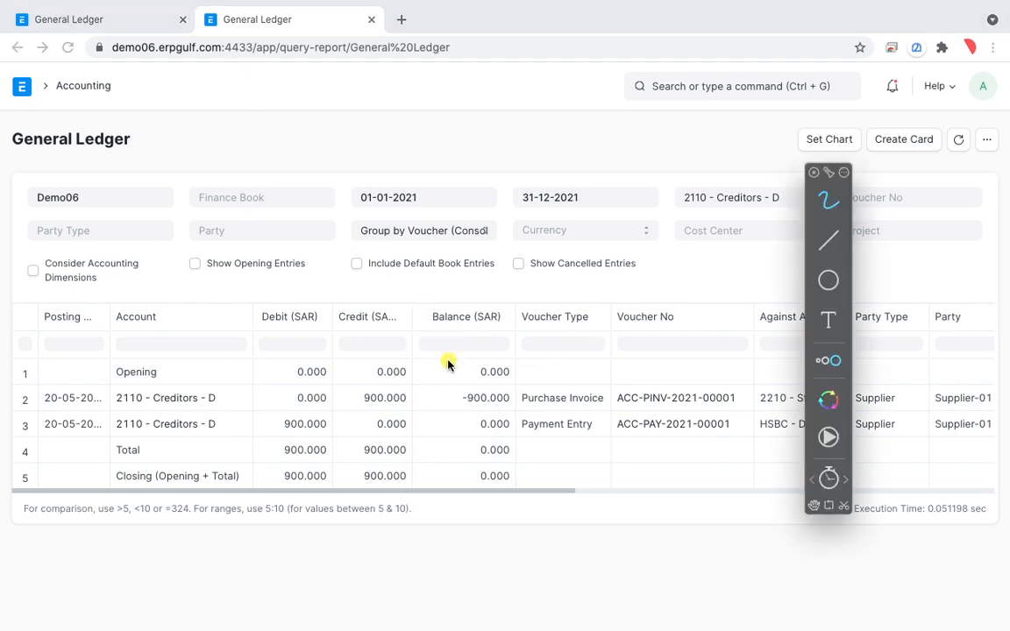
mouse_move(472, 378)
mouse_down()
mouse_move(483, 415)
mouse_move(447, 367)
mouse_up()
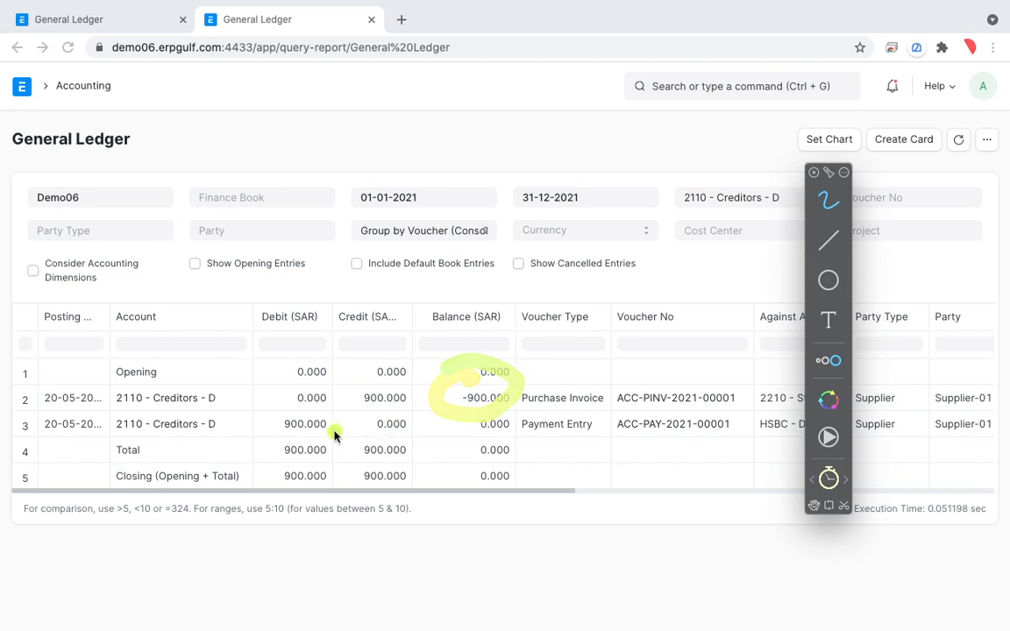
drag(279, 413, 284, 427)
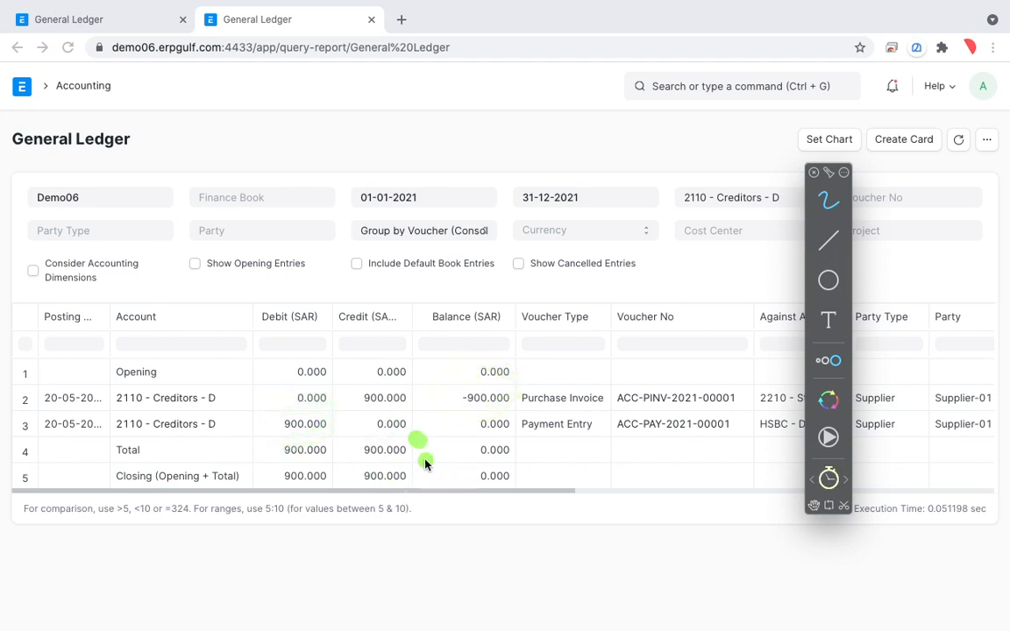
mouse_move(441, 475)
mouse_down()
mouse_move(545, 502)
mouse_move(509, 449)
mouse_move(438, 465)
mouse_up()
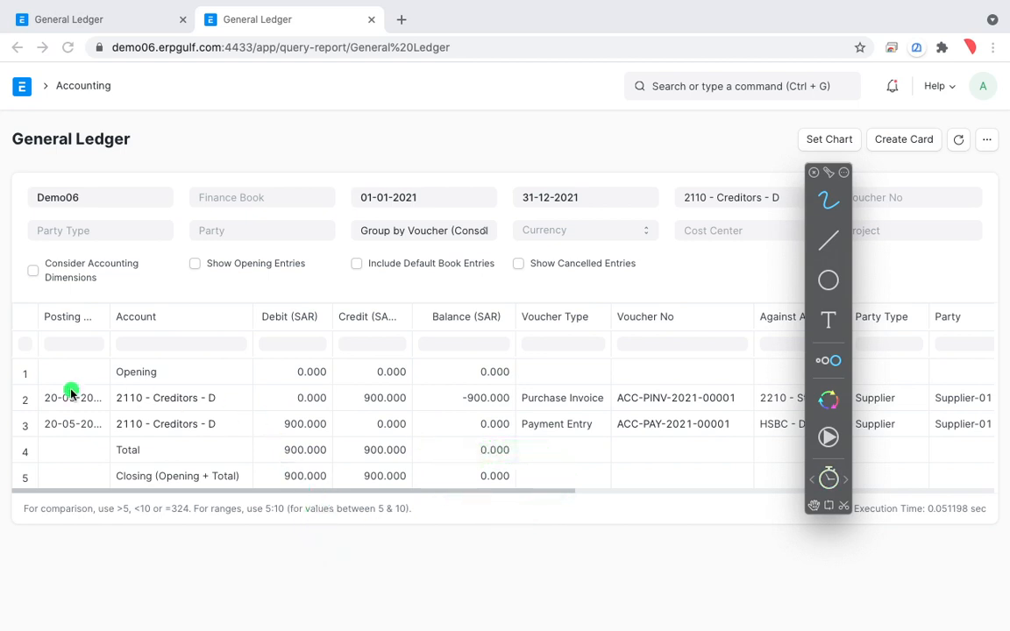
key(Escape)
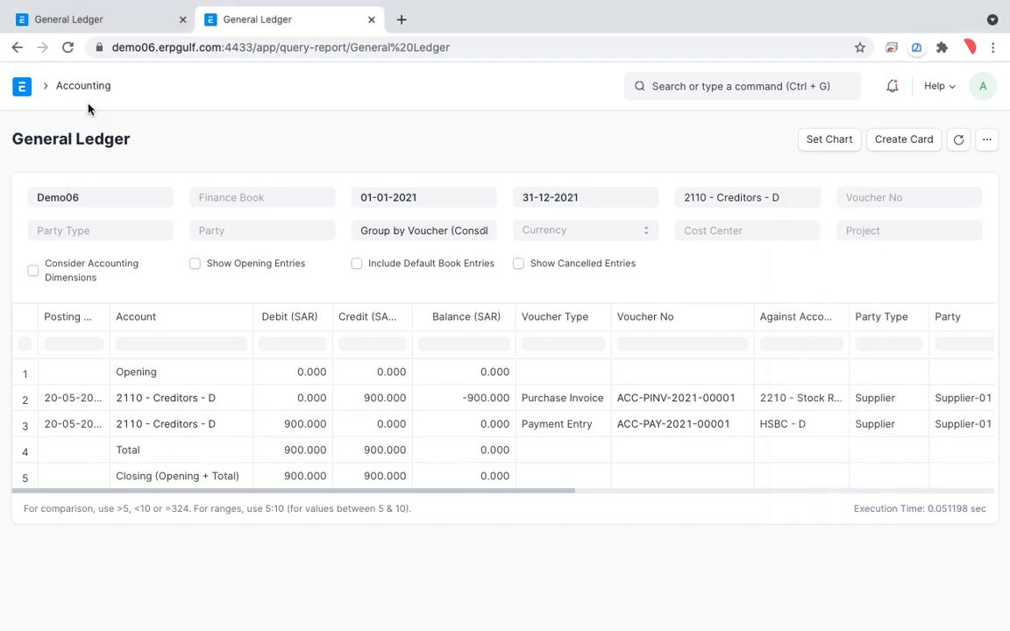
Return both General Ledger browser tabs to the Accounting workspace and look over its setup guide and shortcuts.
click(86, 89)
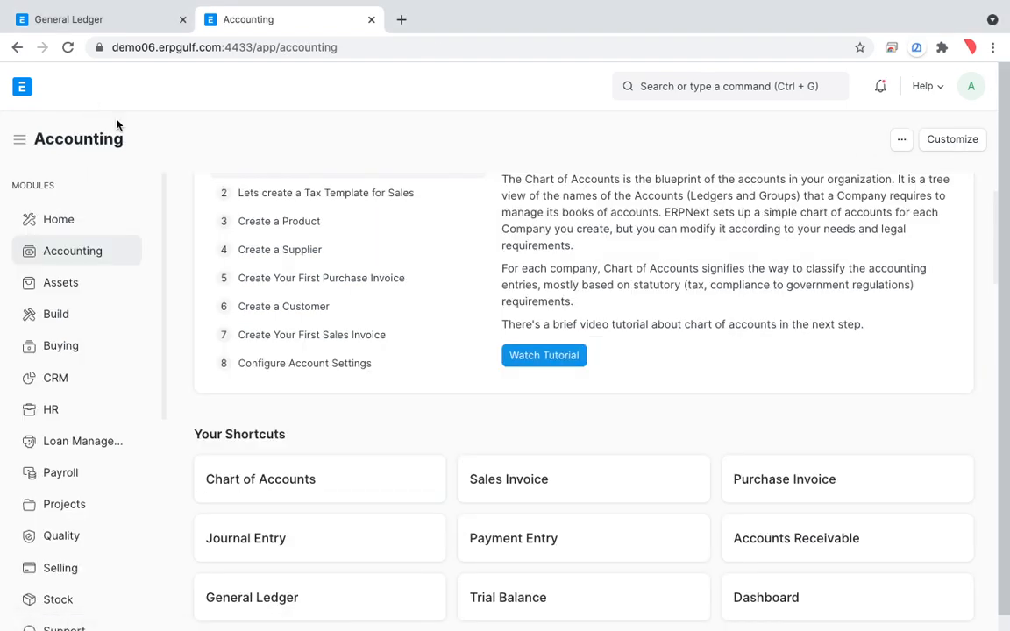
scroll(321, 326, down, 2)
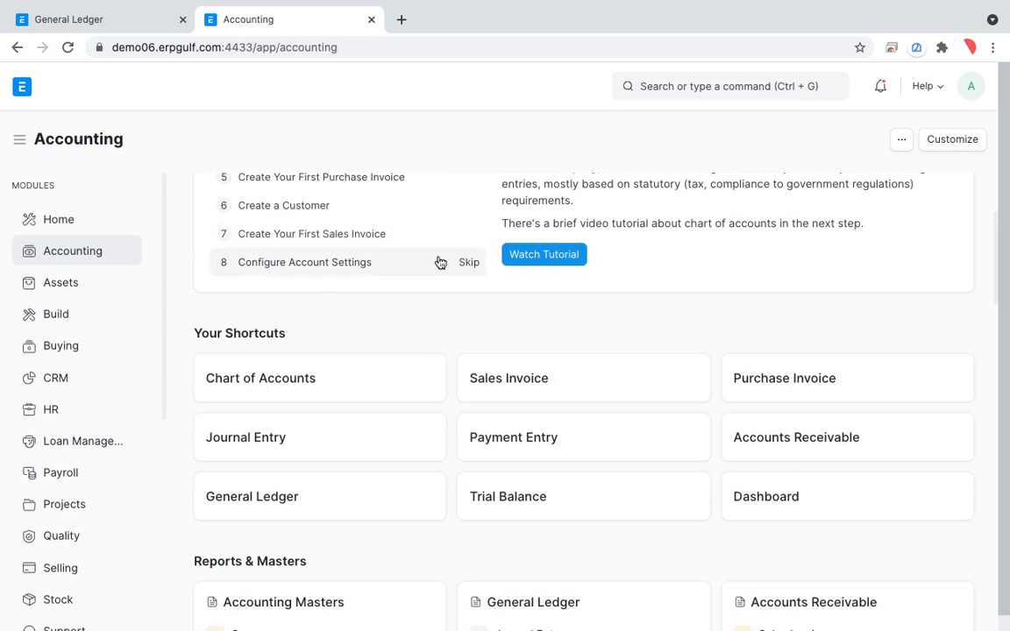
scroll(438, 262, up, 4)
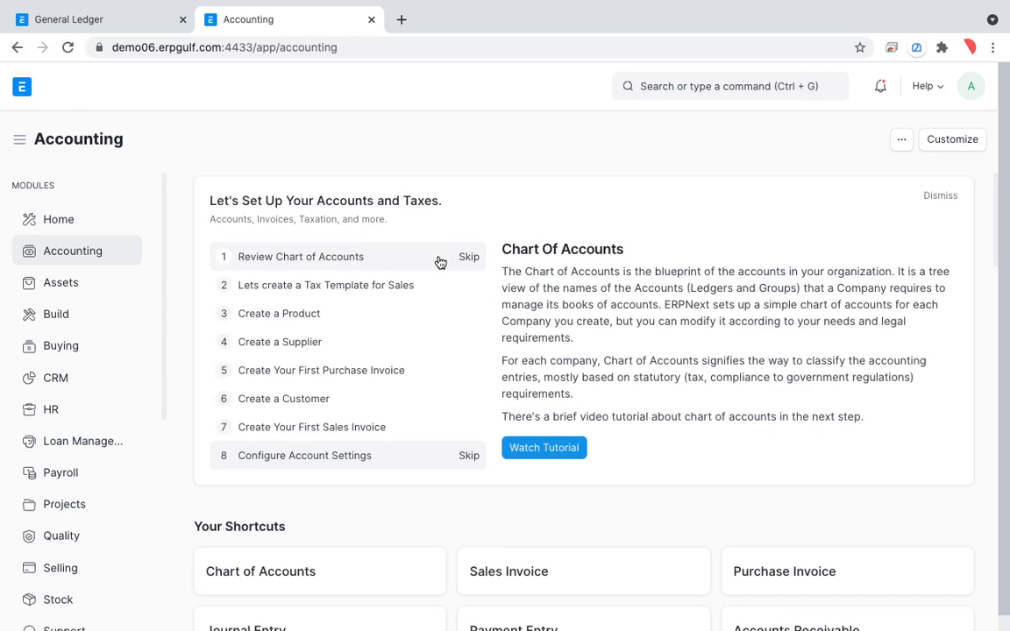
click(128, 28)
click(91, 89)
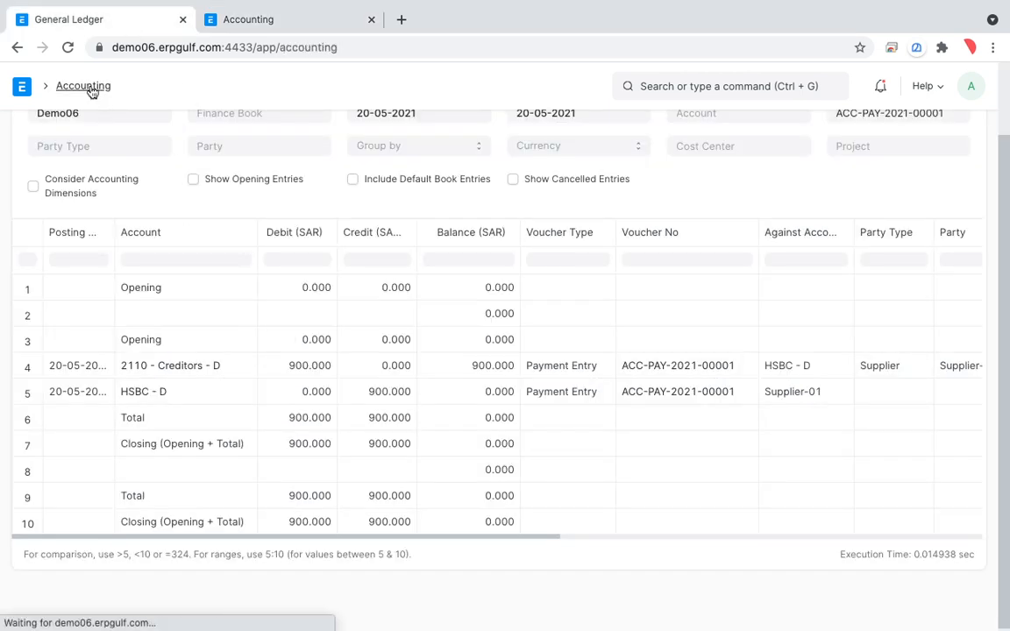
Open the Buying module's workspace in the second browser tab.
click(255, 31)
scroll(269, 605, down, 2)
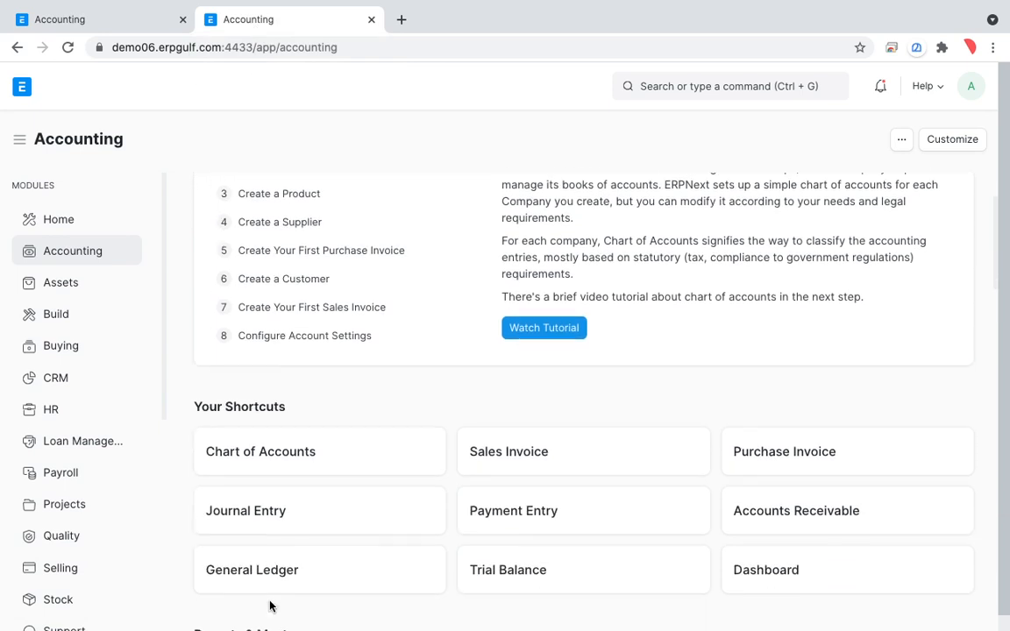
click(79, 349)
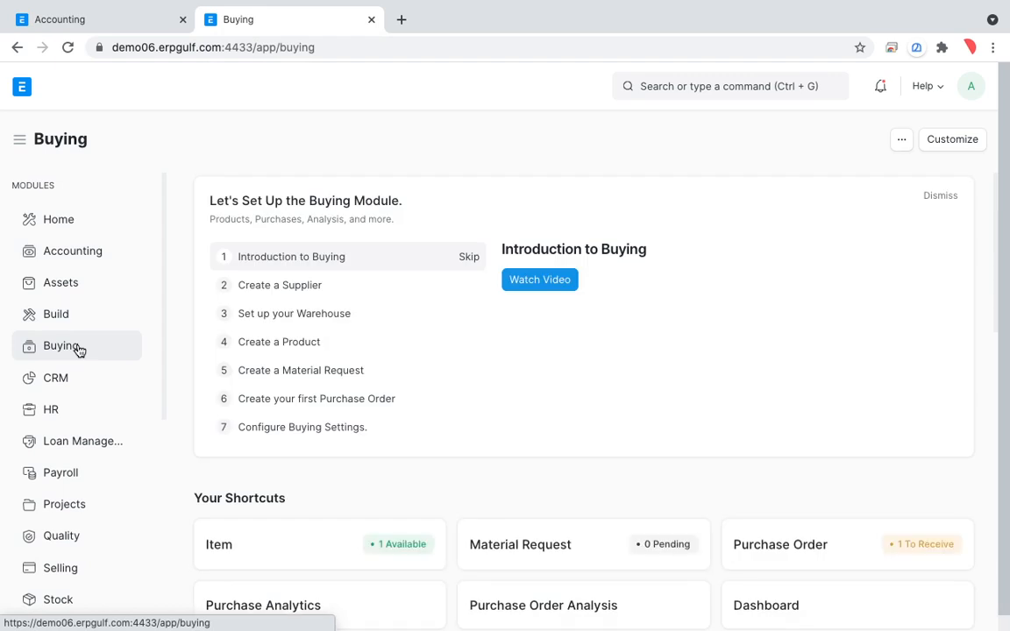
Open the Purchase Invoice list from the Reports & Masters section of the Buying workspace.
scroll(377, 453, down, 3)
scroll(380, 454, down, 2)
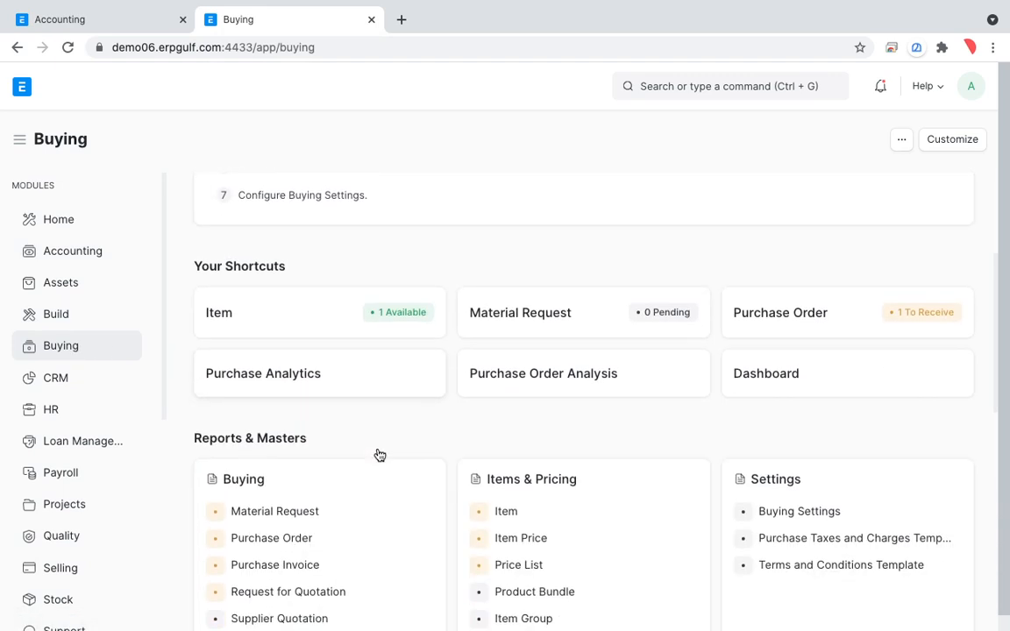
click(303, 570)
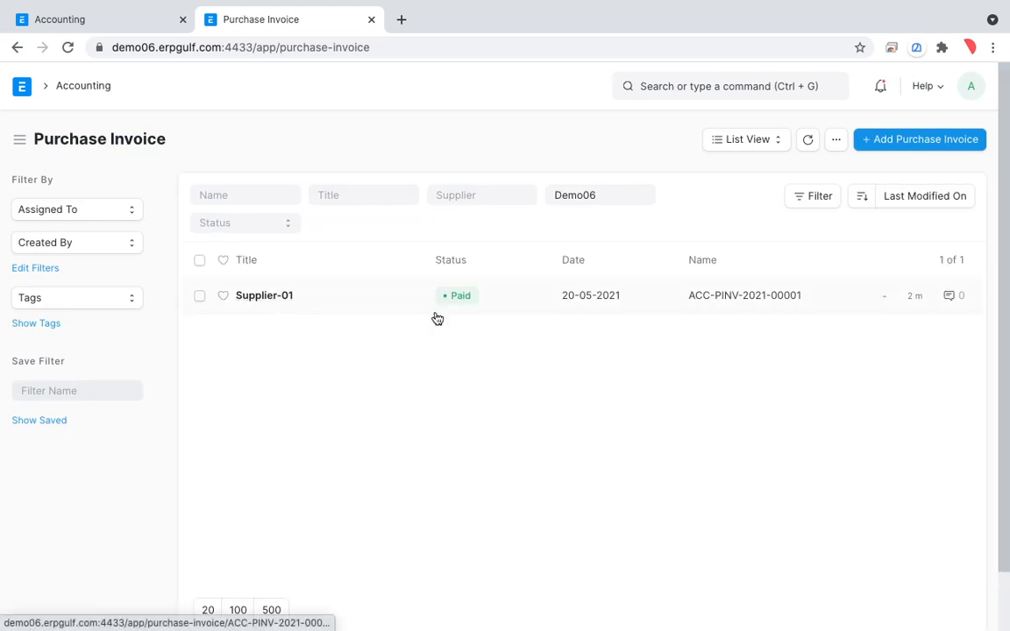
Circle the status of the Supplier-01 purchase invoice with the drawing overlay, leave drawing mode and open that invoice.
key(alt+Tab)
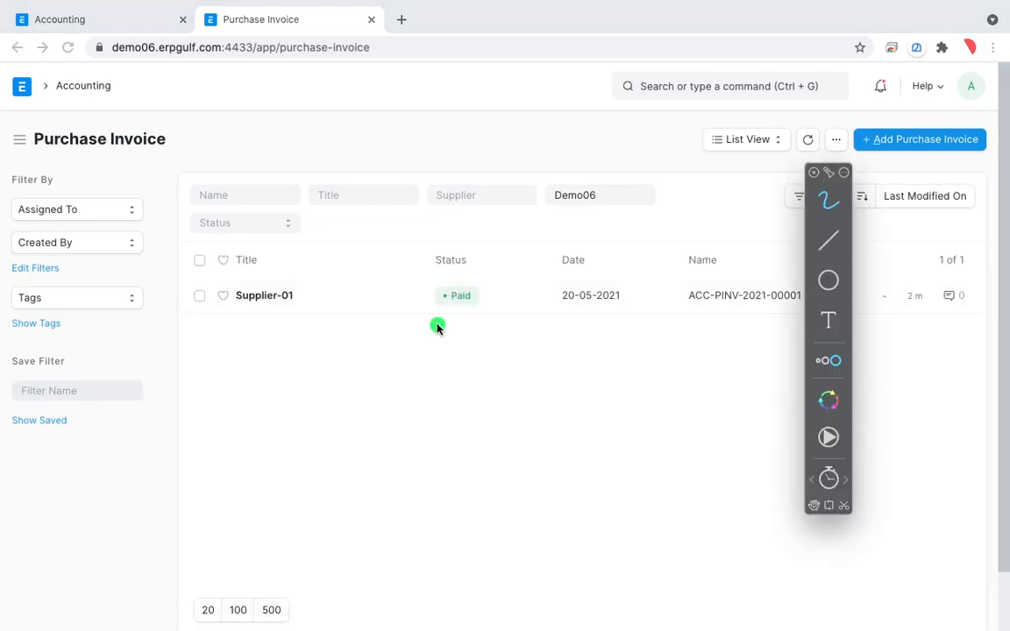
mouse_move(504, 261)
mouse_down()
mouse_move(412, 264)
mouse_move(516, 302)
mouse_move(388, 266)
mouse_move(410, 372)
mouse_up()
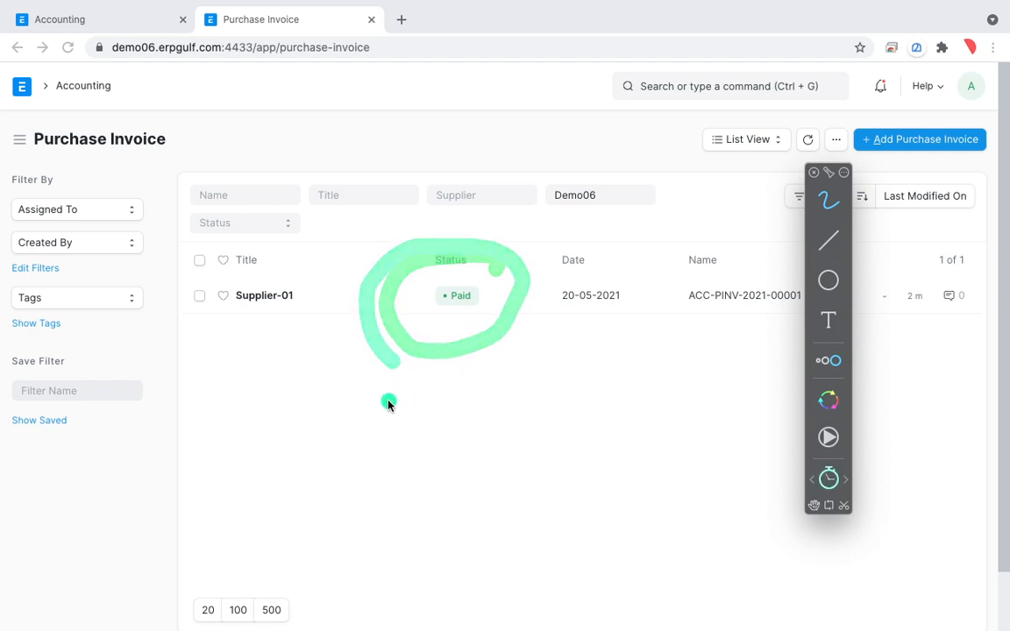
key(alt+Tab)
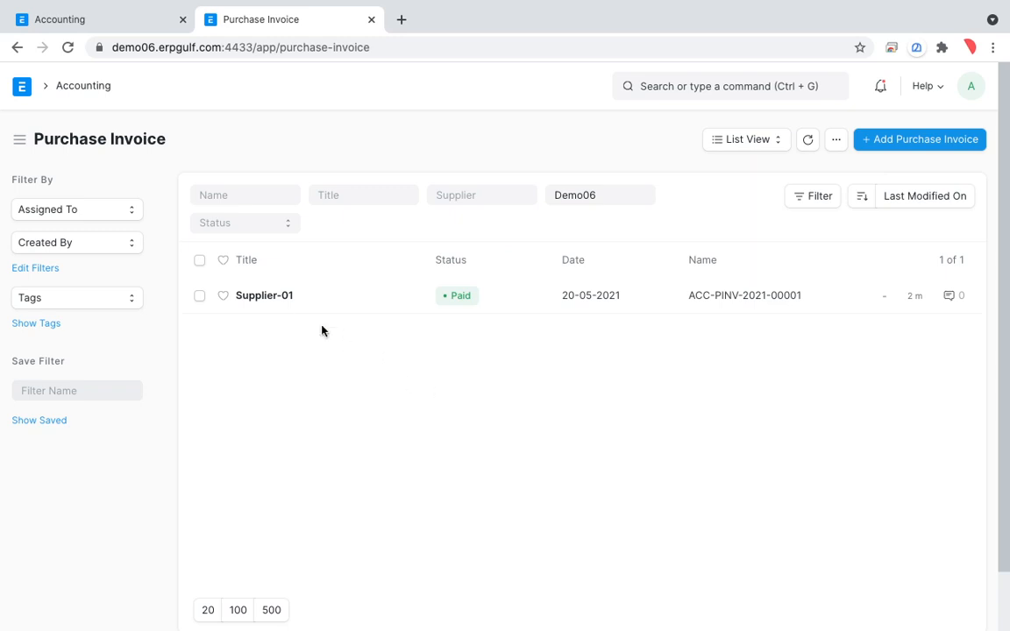
click(277, 301)
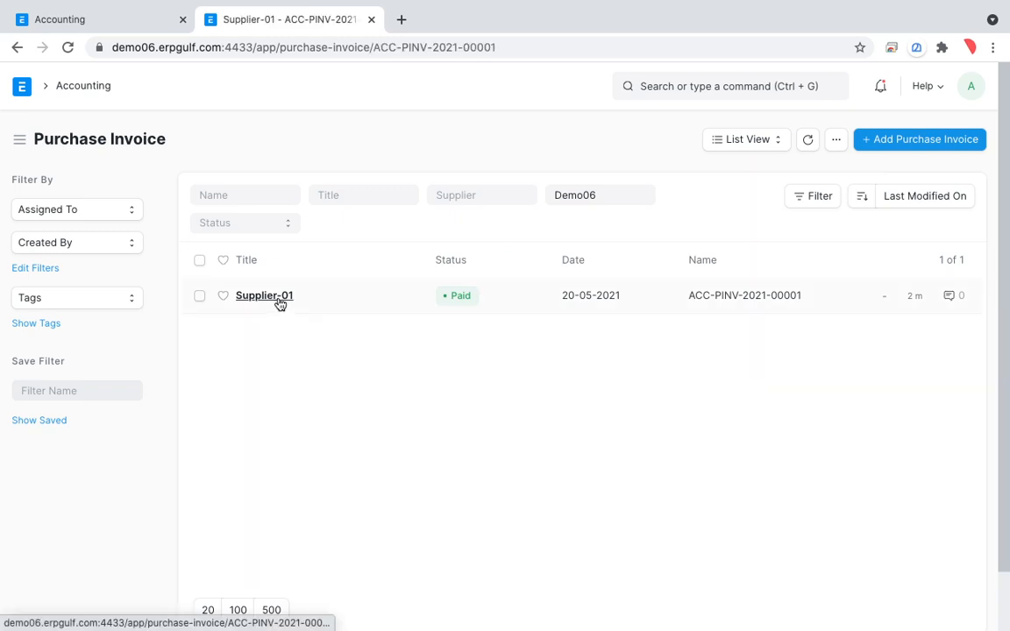
Switch to Whiteboard, mark points 1 to 4 of the handwritten buying process in turn, and return to the browser.
key(super+Tab)
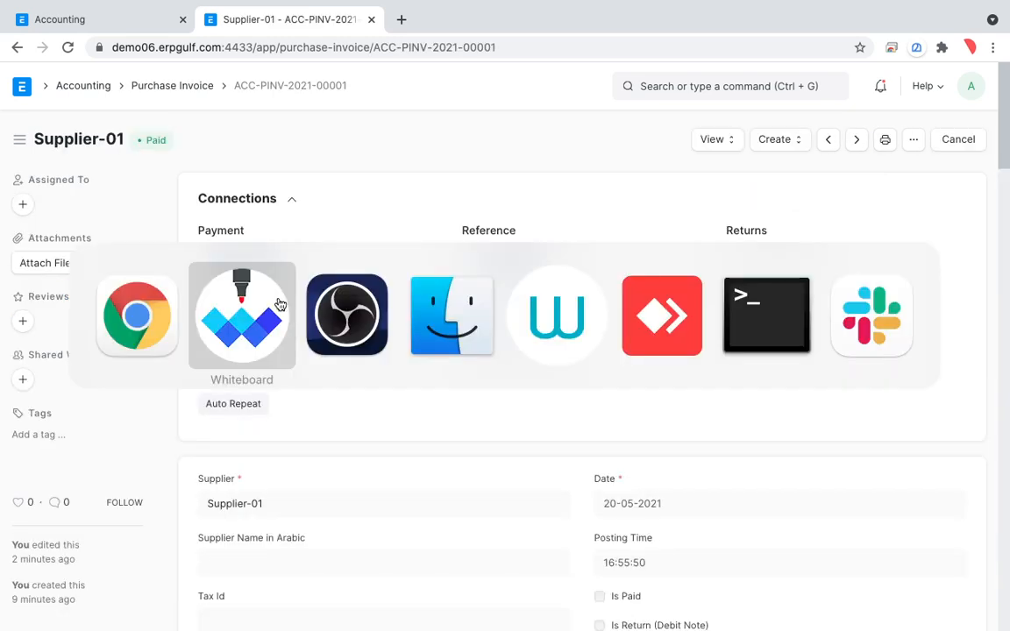
click(279, 305)
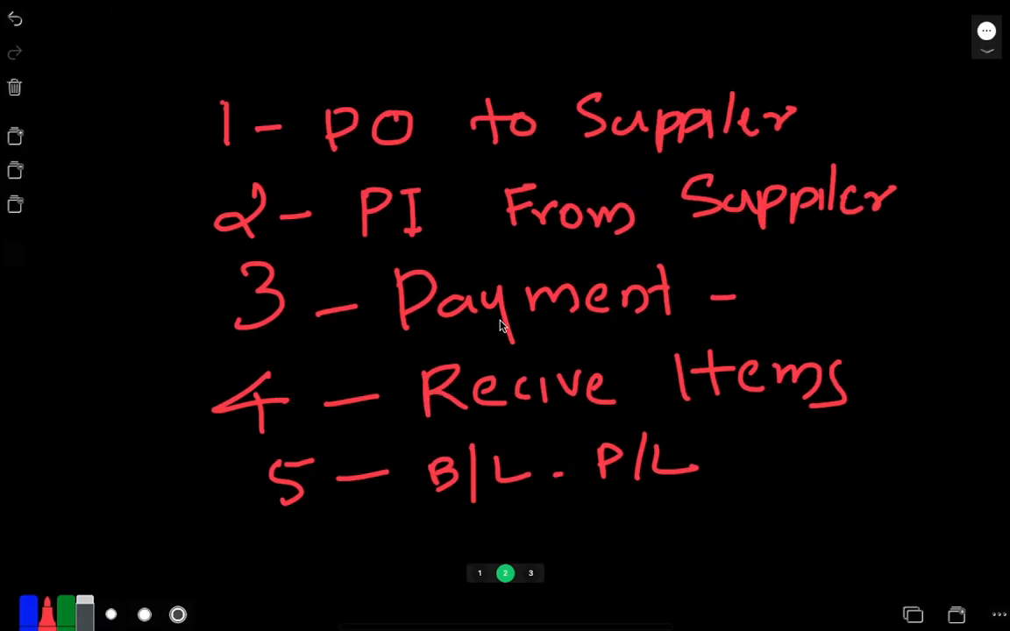
key(ctrl+shift+a)
click(678, 265)
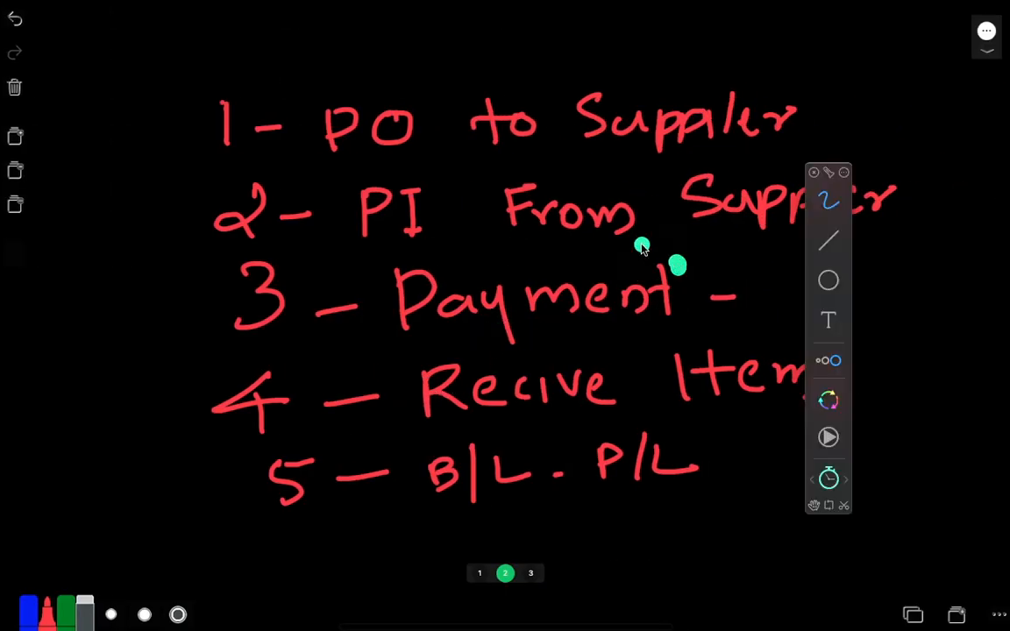
drag(289, 163, 402, 129)
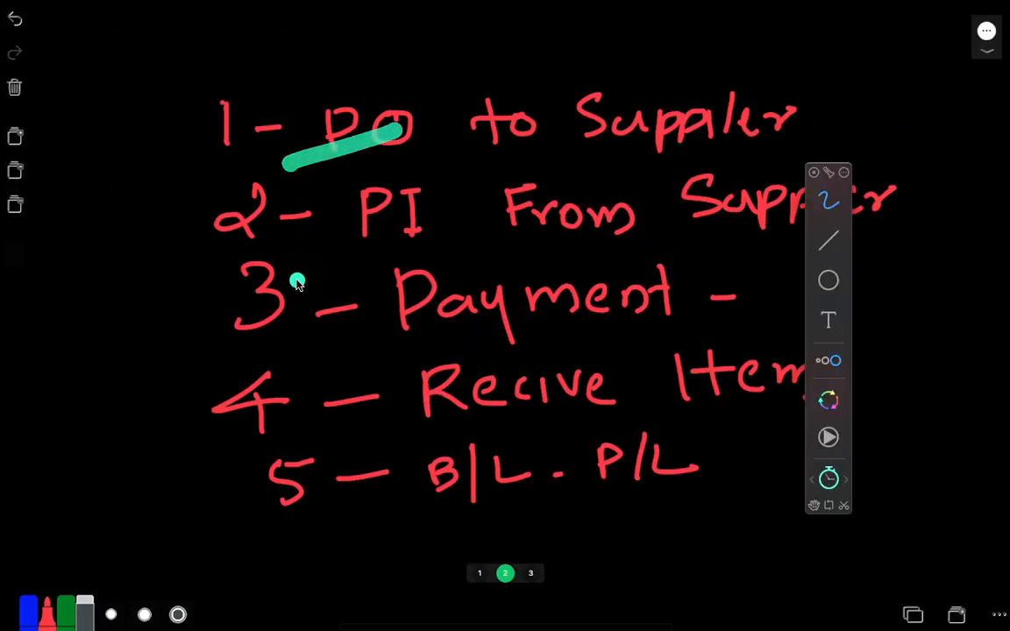
drag(290, 279, 463, 213)
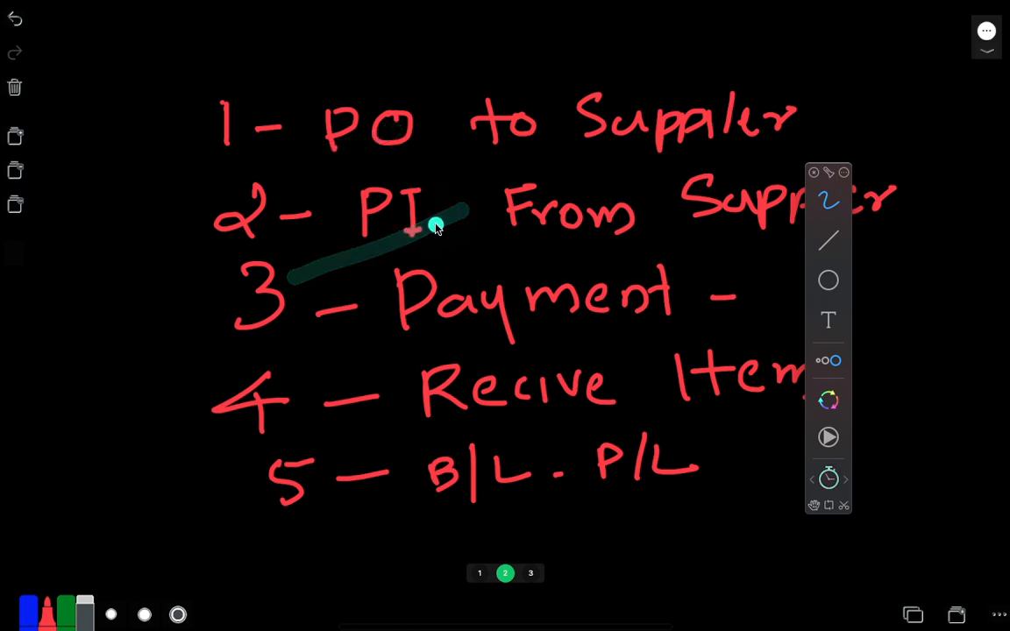
drag(324, 363, 441, 309)
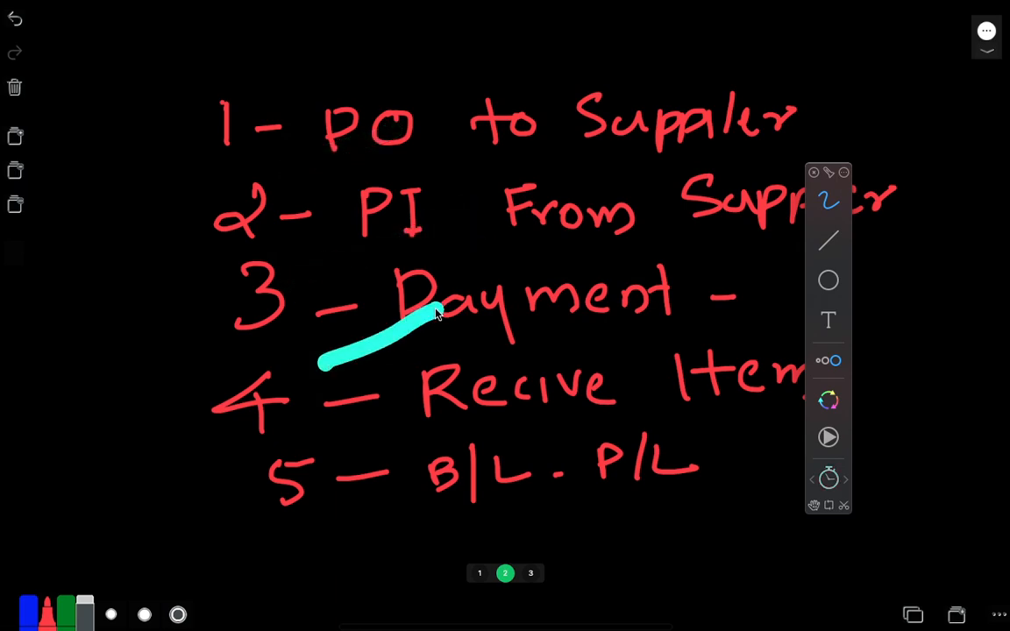
drag(379, 306, 422, 351)
drag(323, 447, 452, 402)
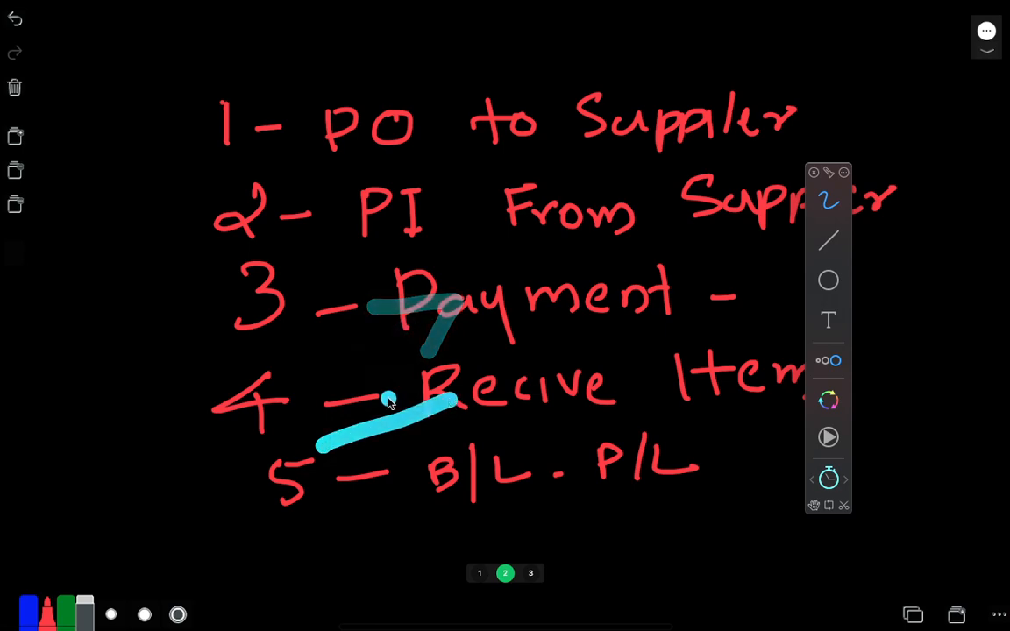
drag(377, 401, 442, 437)
click(146, 508)
key(ctrl+Left)
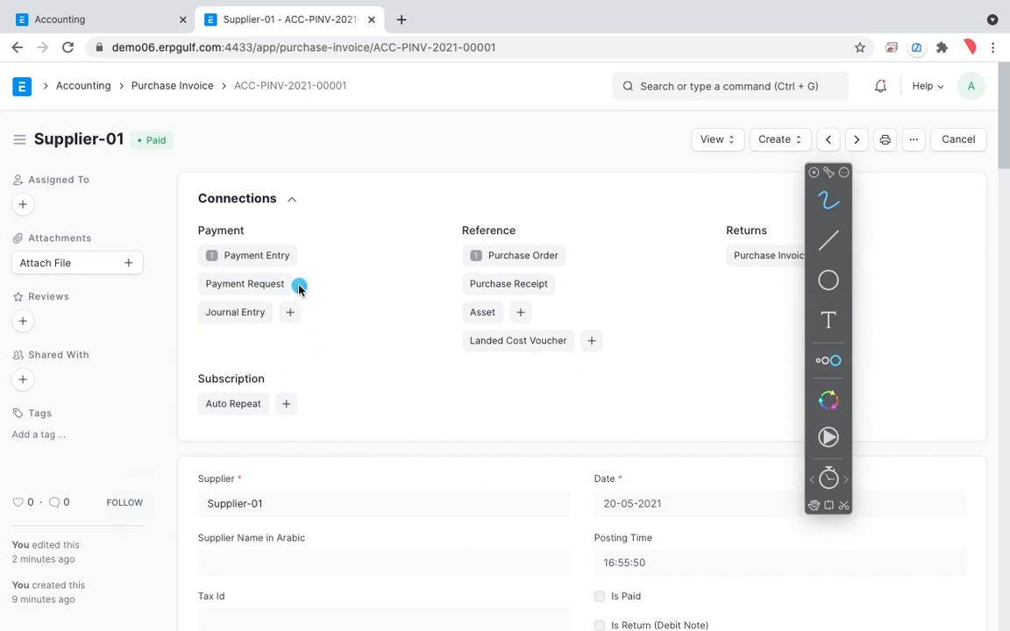
Look through the documents that can be created from the Supplier-01 invoice and its additional document actions.
click(789, 142)
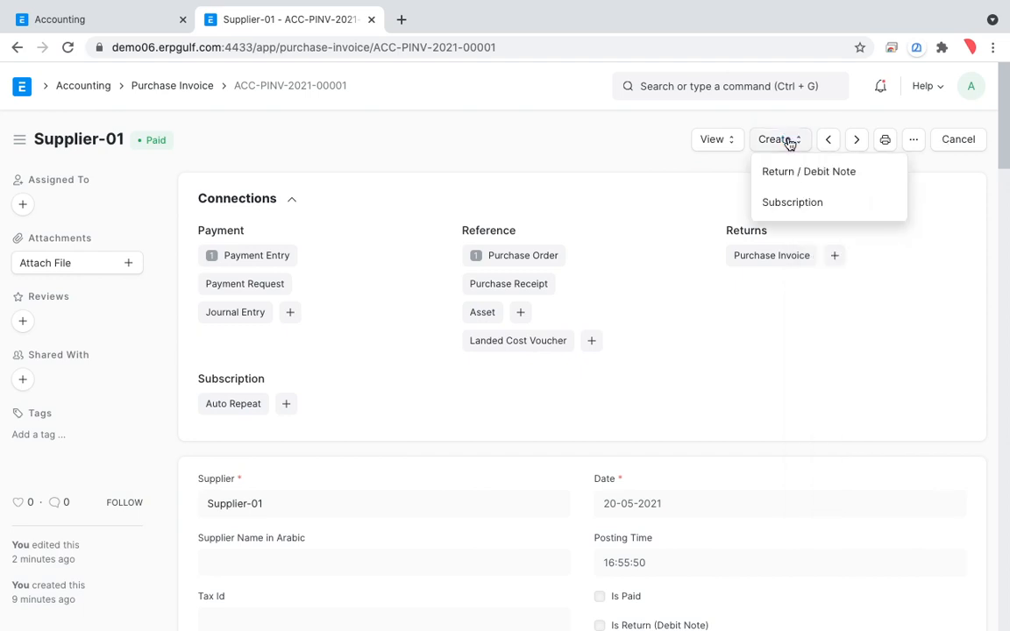
click(721, 169)
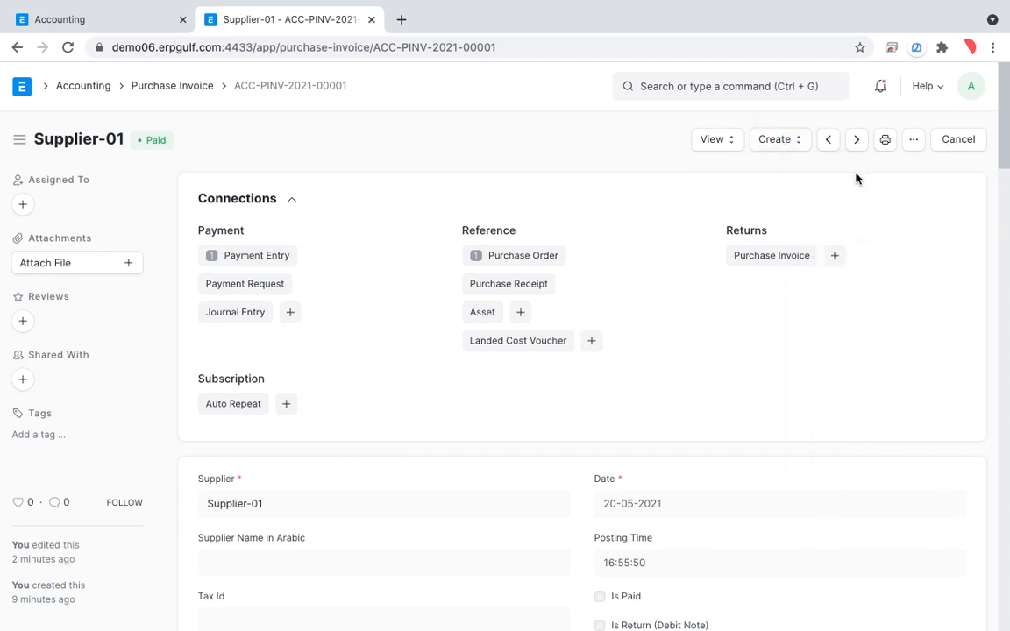
click(912, 142)
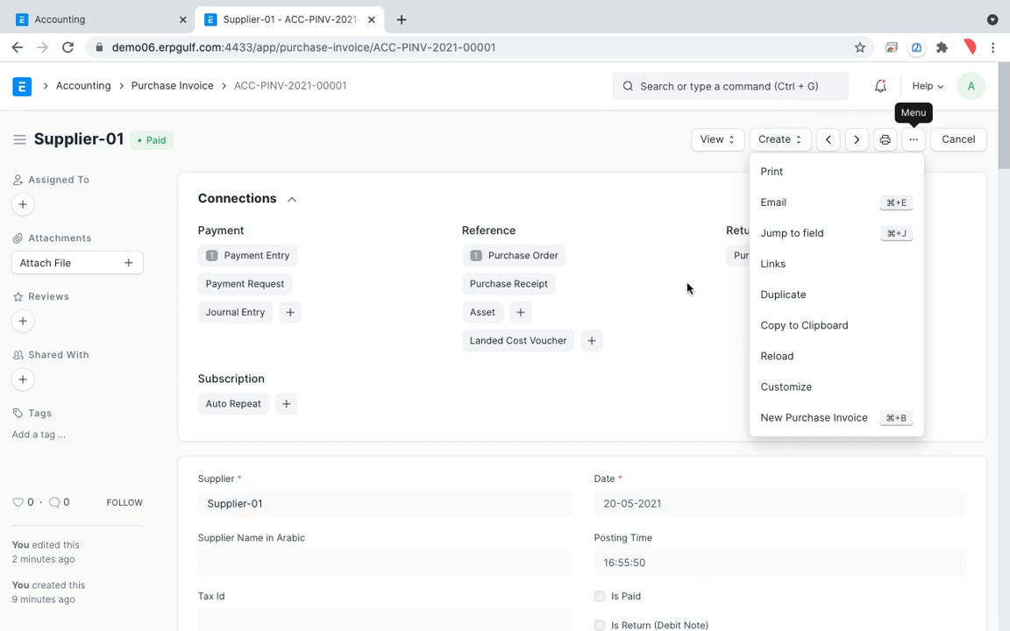
click(647, 243)
key(super+Tab)
key(super+Tab)
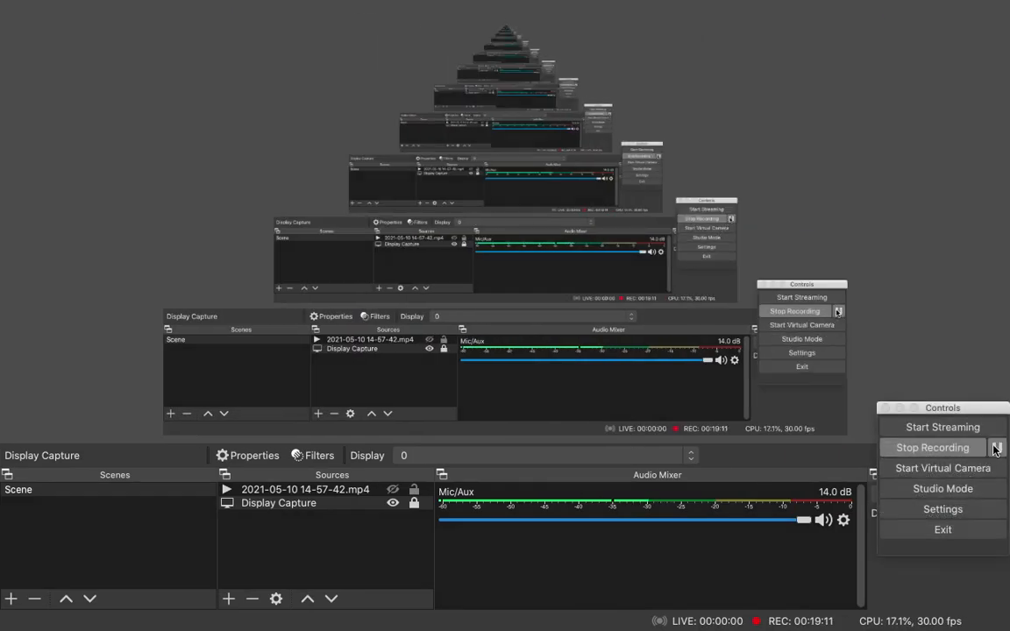
click(997, 449)
click(998, 449)
mouse_move(699, 4)
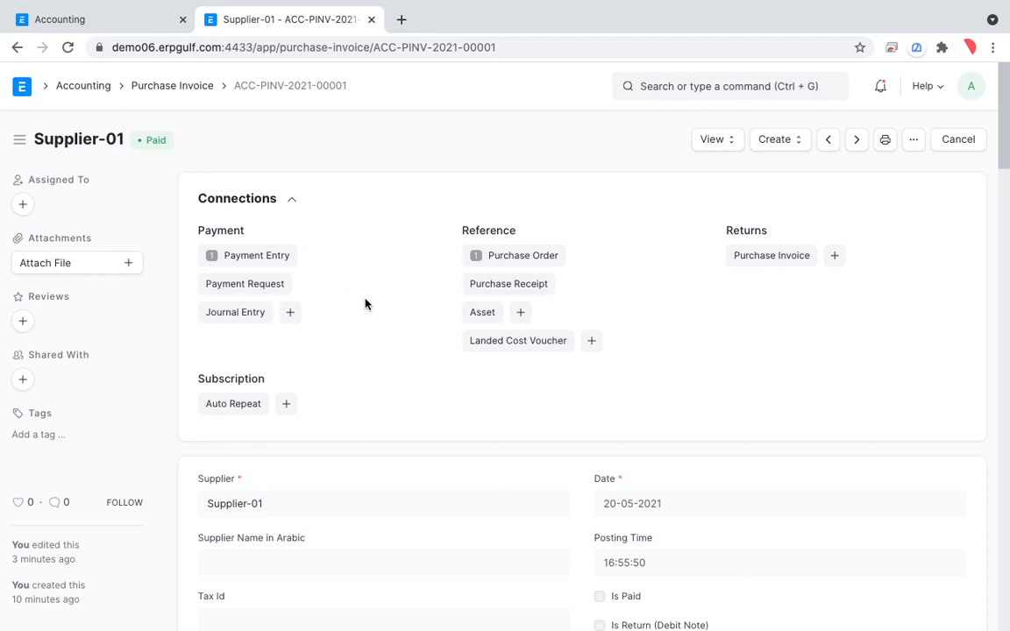
Open the payment entries linked to the invoice, look over a blank new payment entry, and return to the invoice.
scroll(366, 304, down, 2)
scroll(366, 303, up, 2)
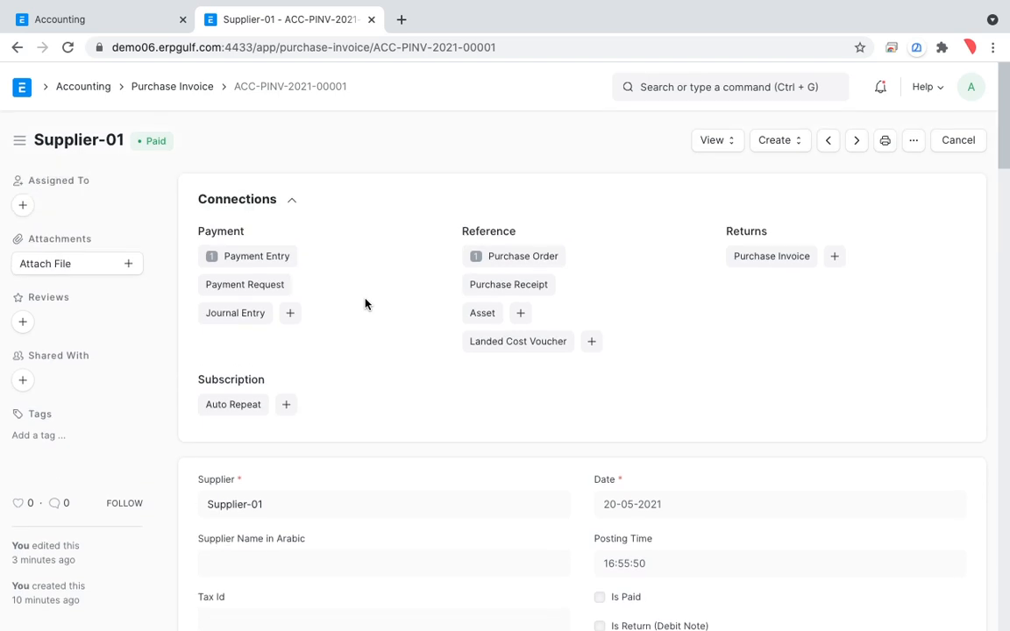
click(282, 263)
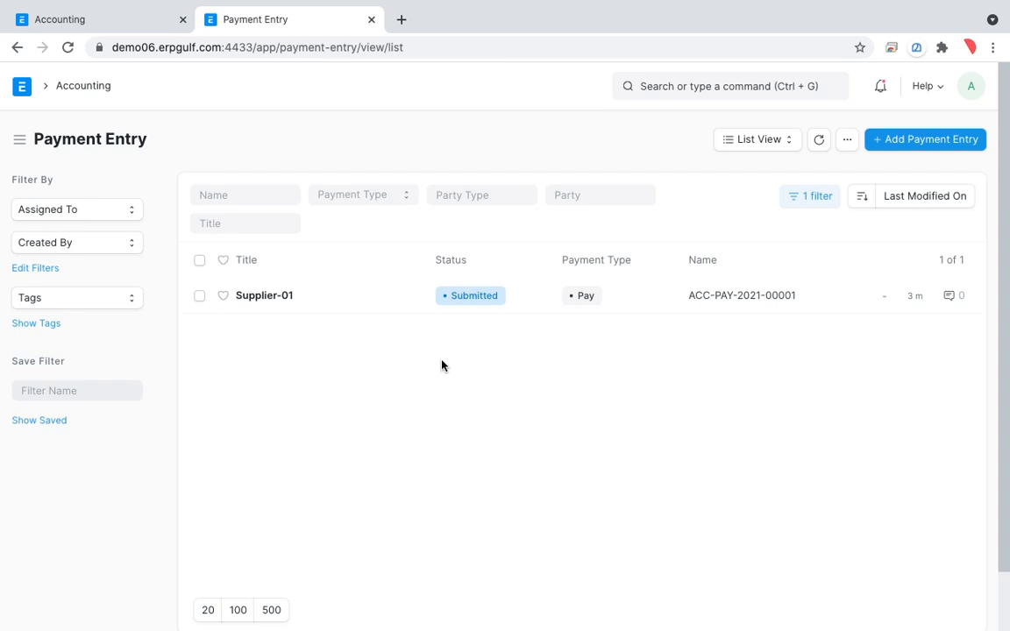
click(929, 140)
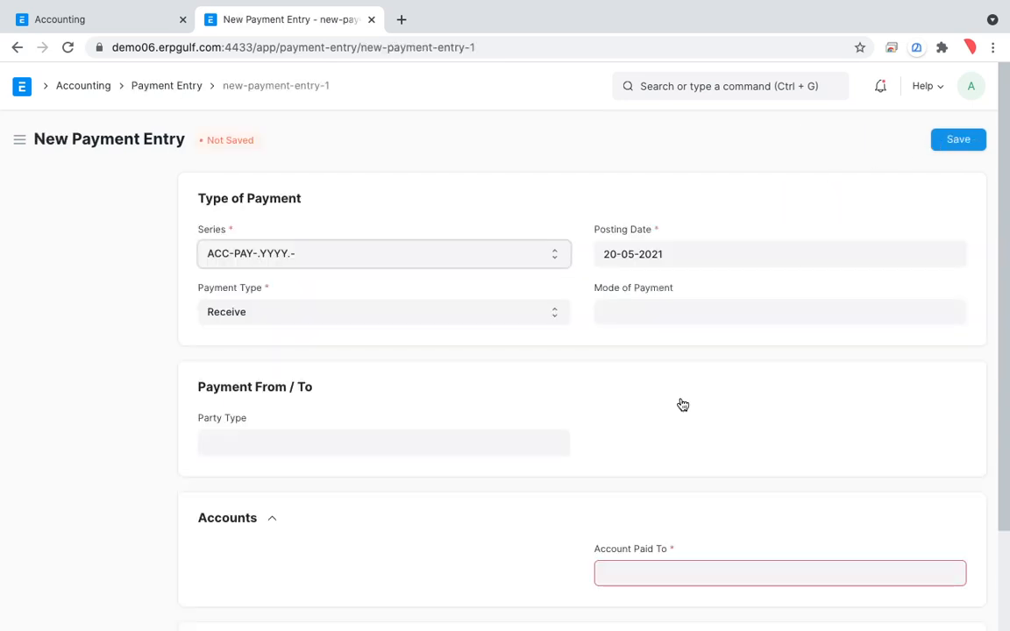
scroll(682, 405, down, 3)
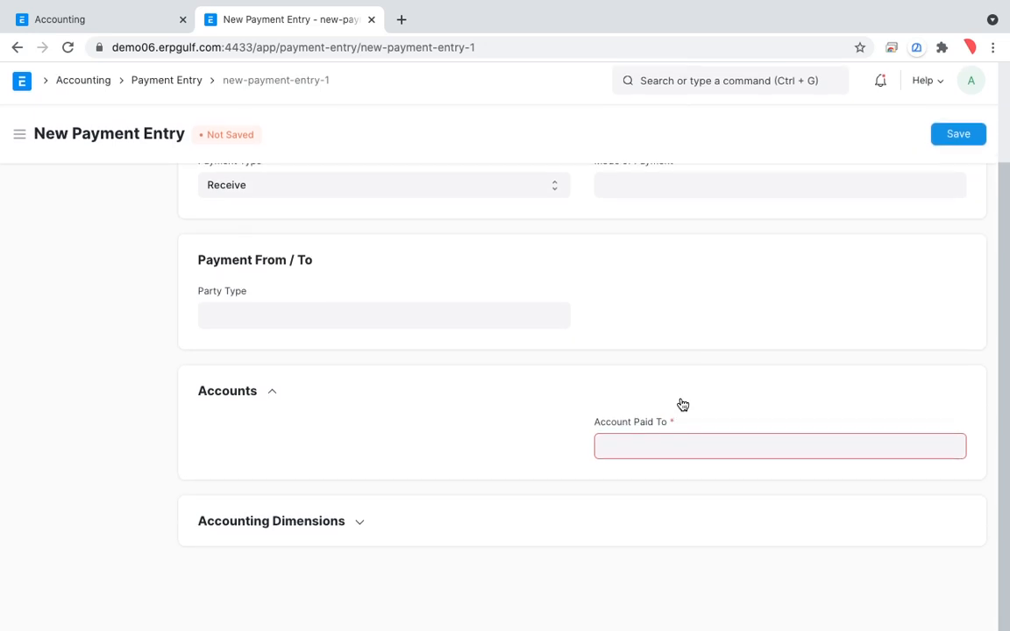
scroll(666, 399, up, 3)
click(19, 50)
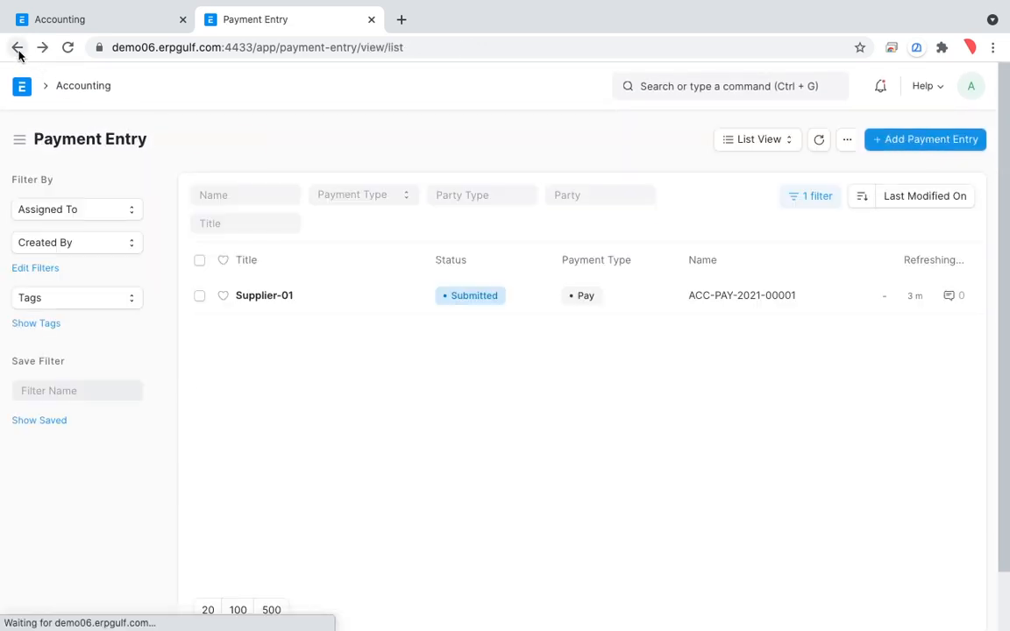
click(18, 50)
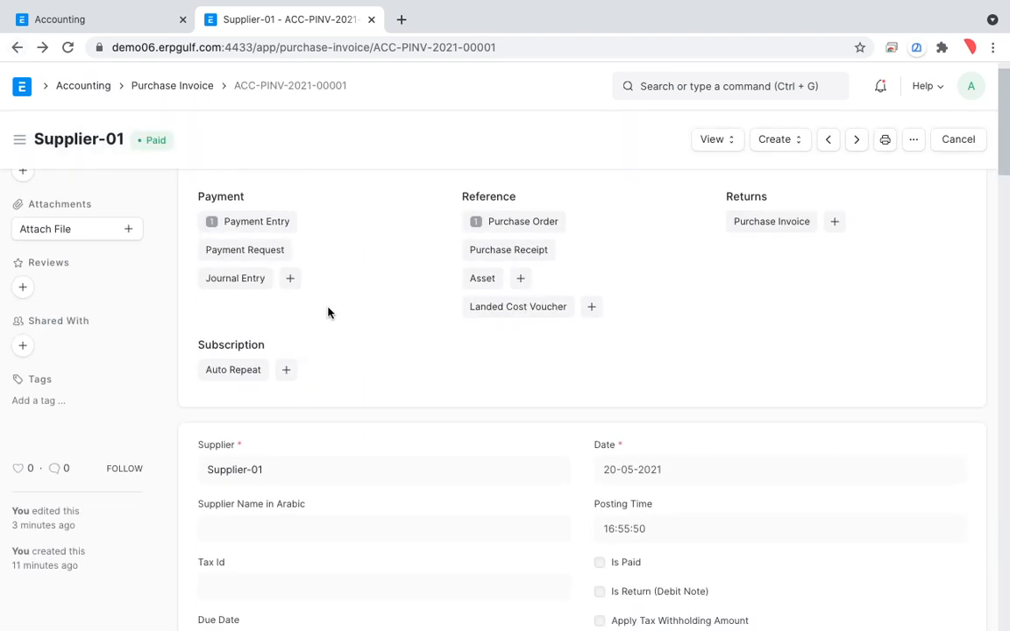
key(super+Tab)
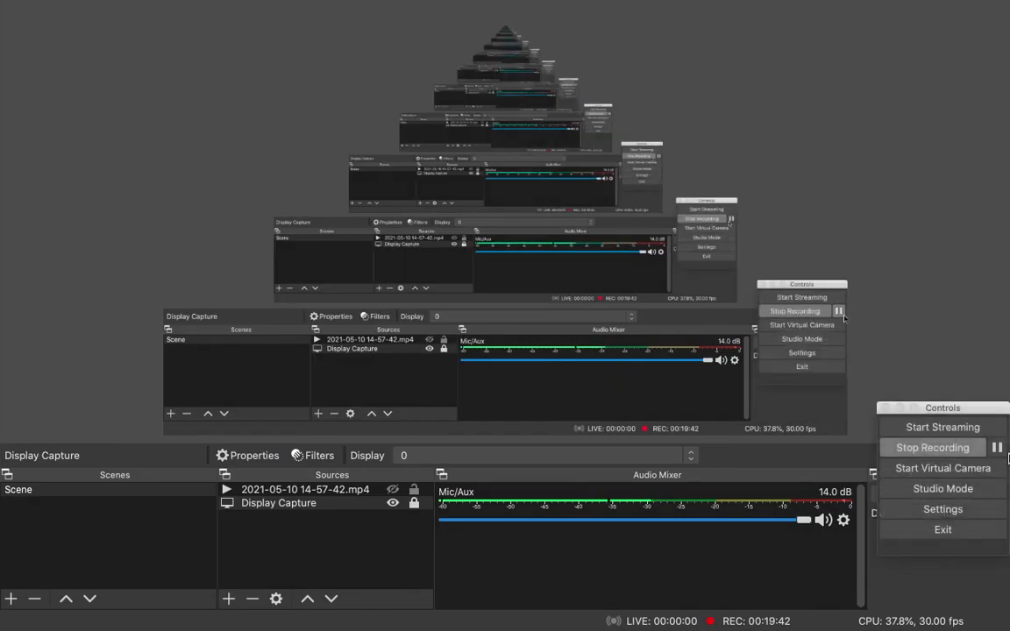
click(1001, 450)
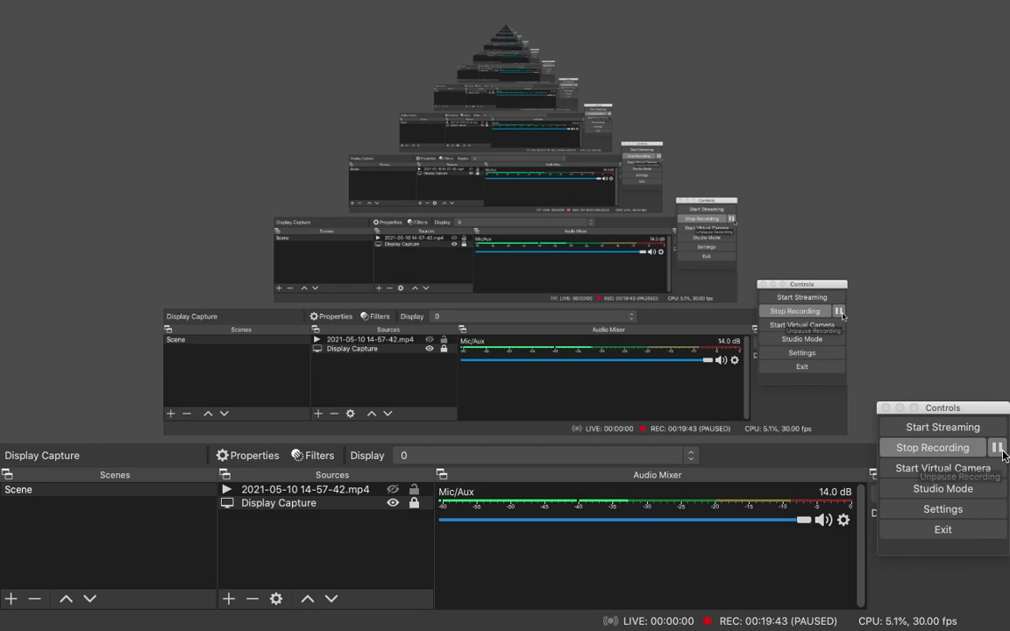
click(1001, 452)
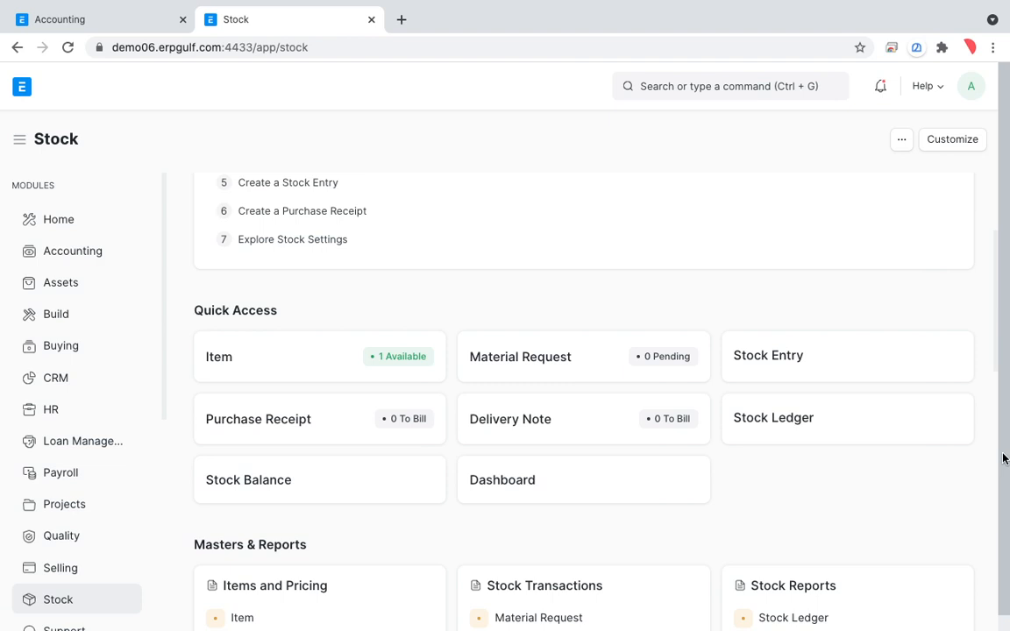
Draw a freehand mark on the Stock workspace with the drawing overlay and leave drawing mode.
key(alt+Tab)
mouse_move(581, 170)
mouse_down()
mouse_move(644, 237)
mouse_move(538, 164)
mouse_up()
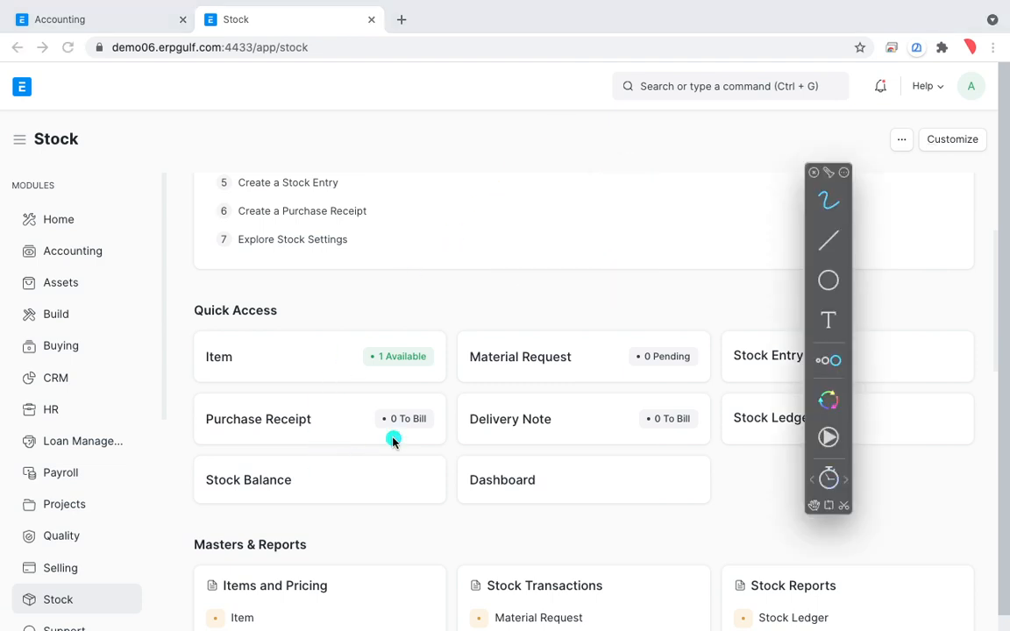
key(Escape)
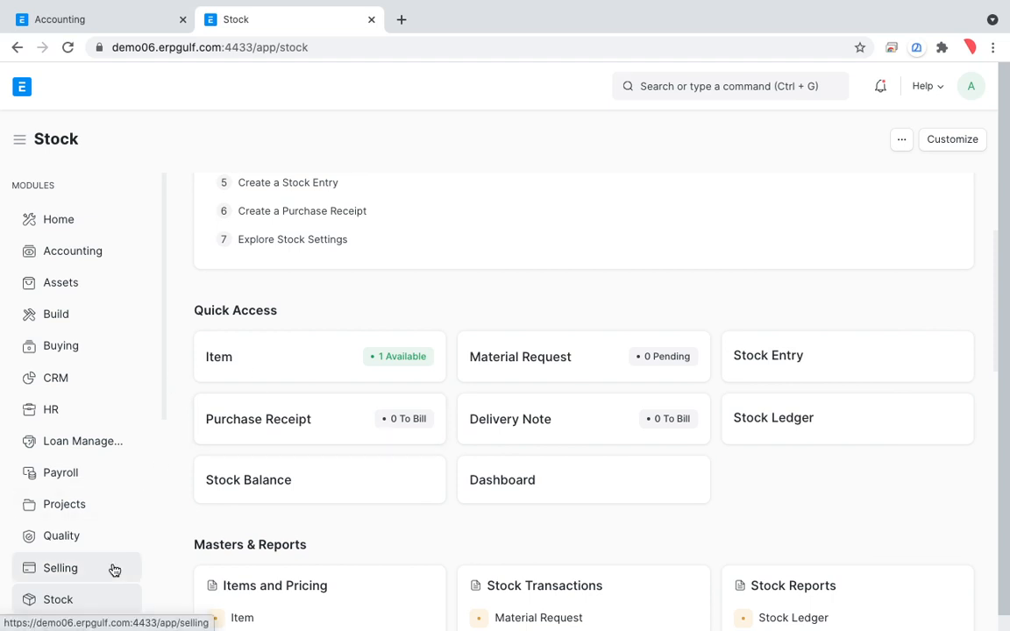
Switch to Whiteboard, circle point 4 about receiving the items, and return to the Stock workspace without the drawing overlay.
key(super+Tab)
key(super+Tab)
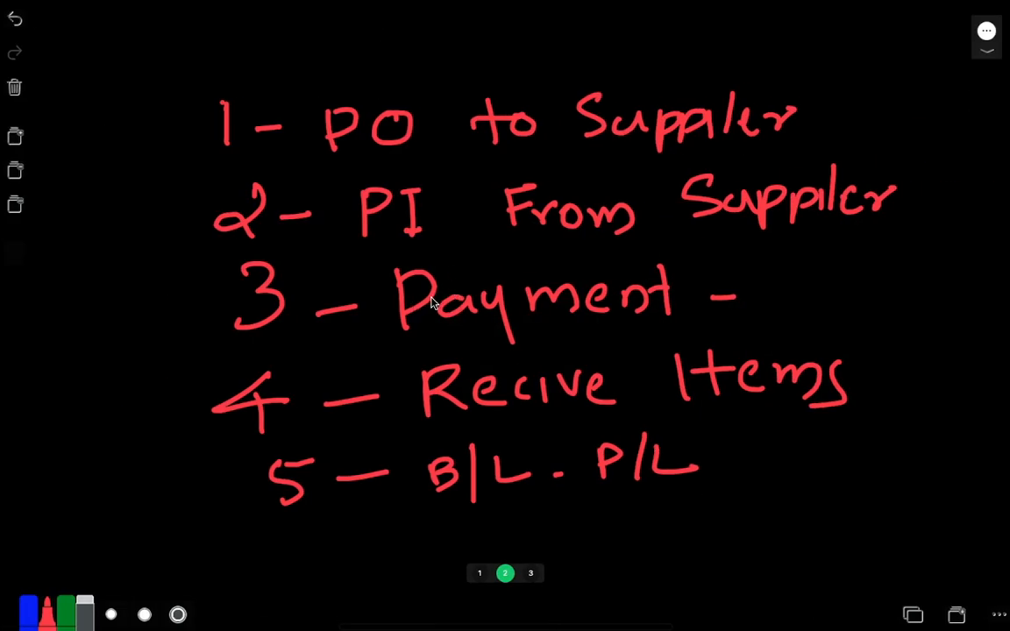
key(ctrl+shift+Tab)
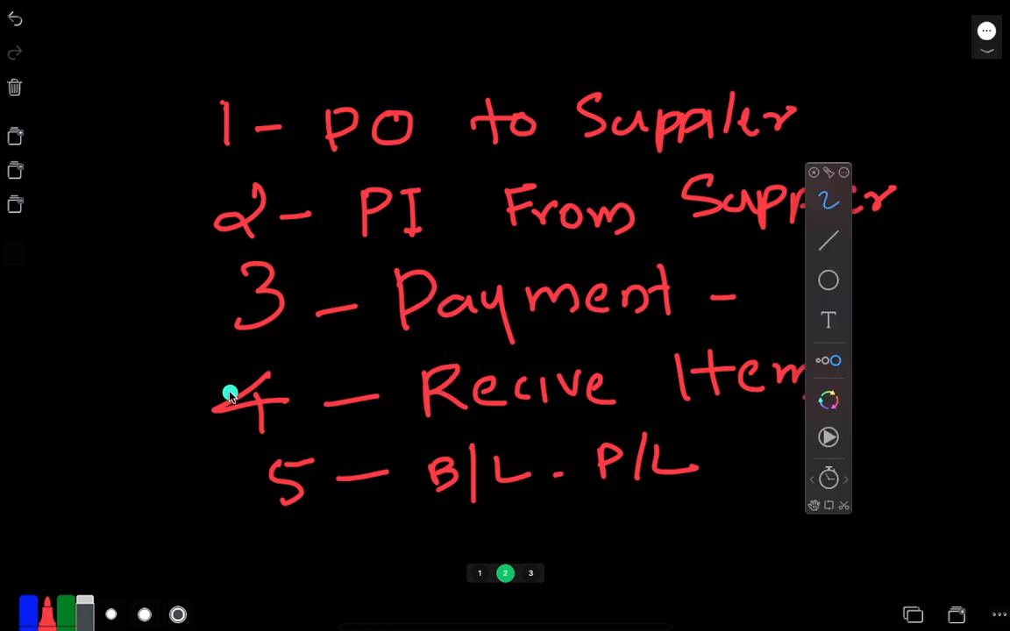
drag(171, 302, 318, 287)
mouse_move(329, 355)
mouse_down()
mouse_move(246, 352)
mouse_move(346, 435)
mouse_move(725, 424)
mouse_up()
mouse_move(888, 339)
mouse_down()
mouse_move(399, 327)
mouse_move(202, 399)
mouse_up()
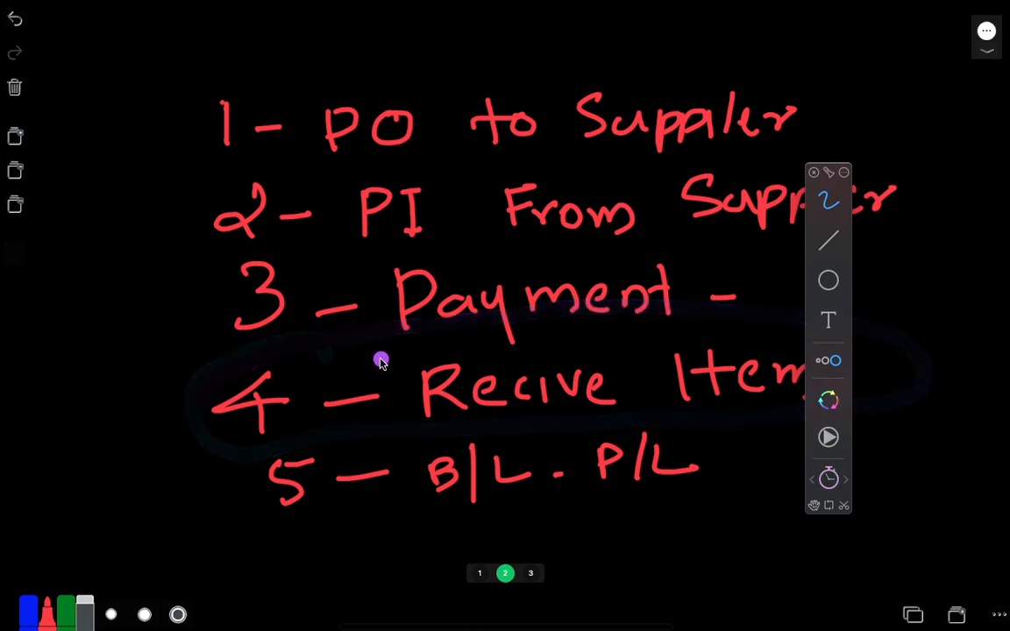
key(ctrl+Left)
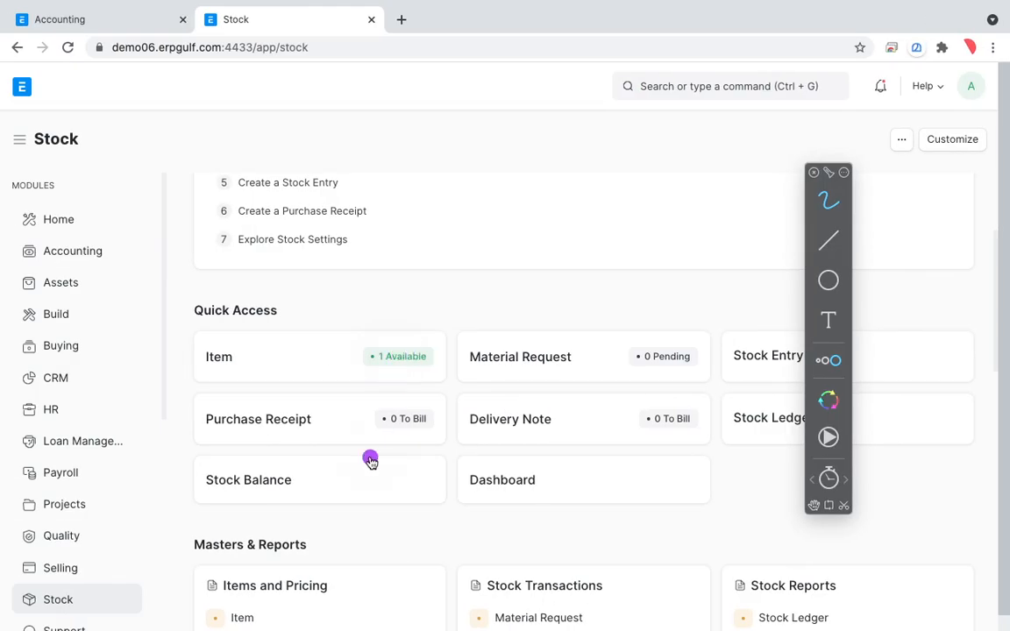
key(Escape)
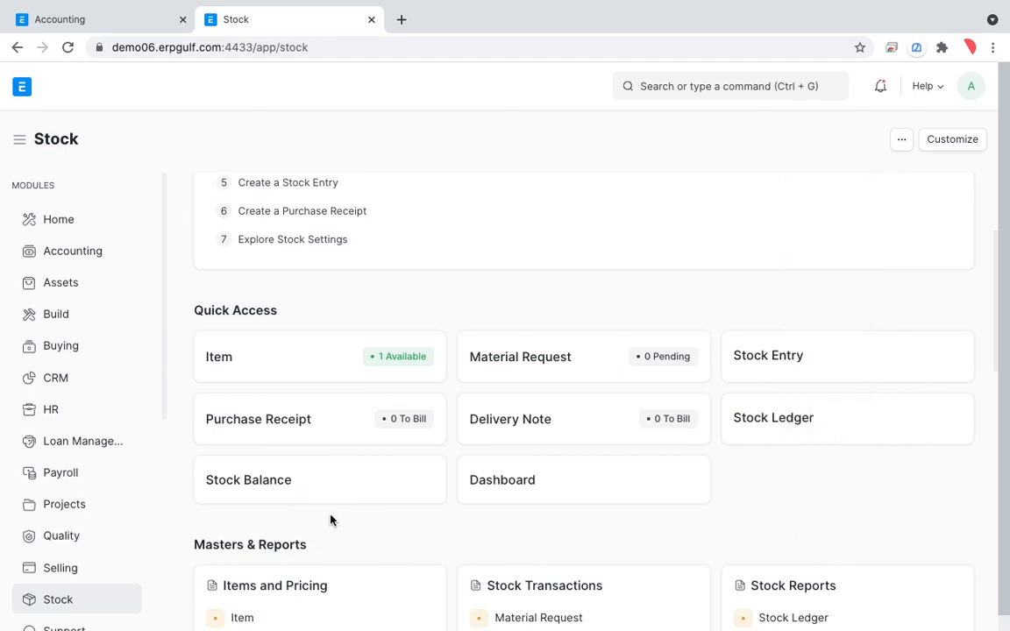
Look through the remaining modules in the module list.
scroll(123, 576, down, 3)
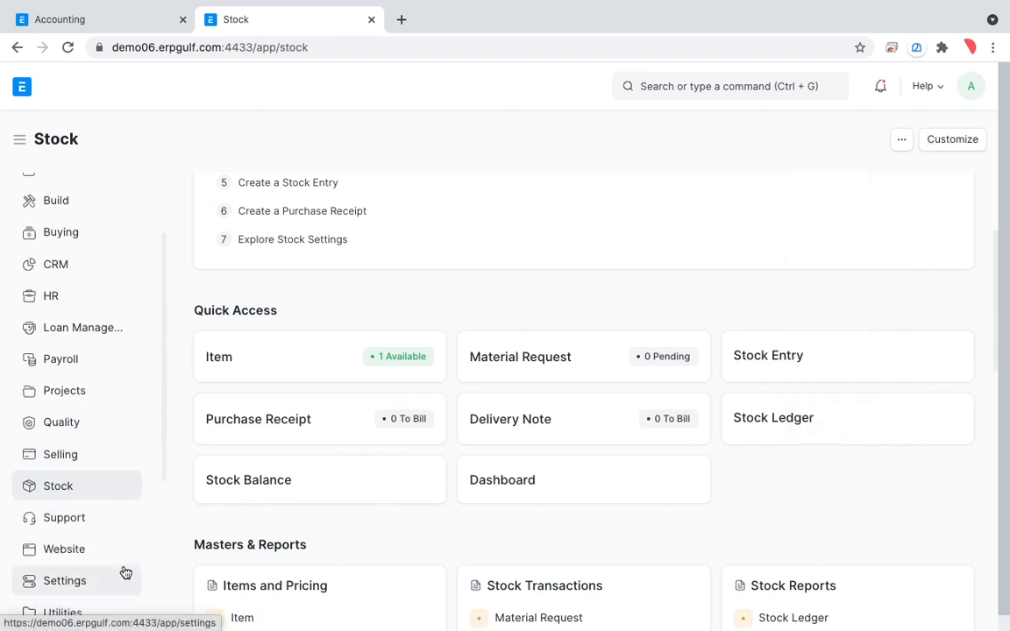
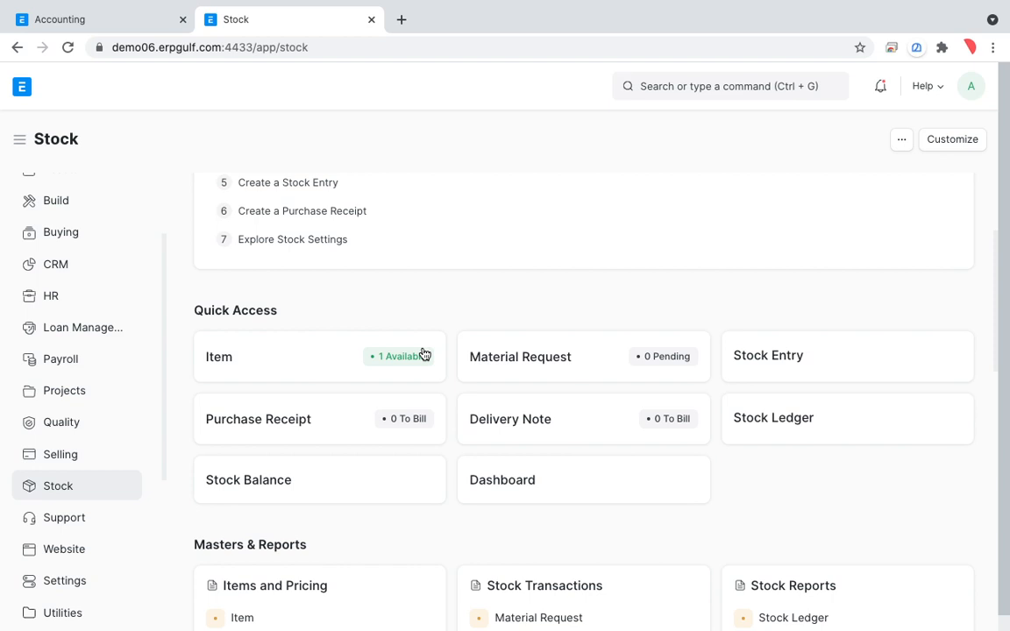
Start a new purchase receipt and circle its option for getting items from another document with the drawing overlay.
click(391, 430)
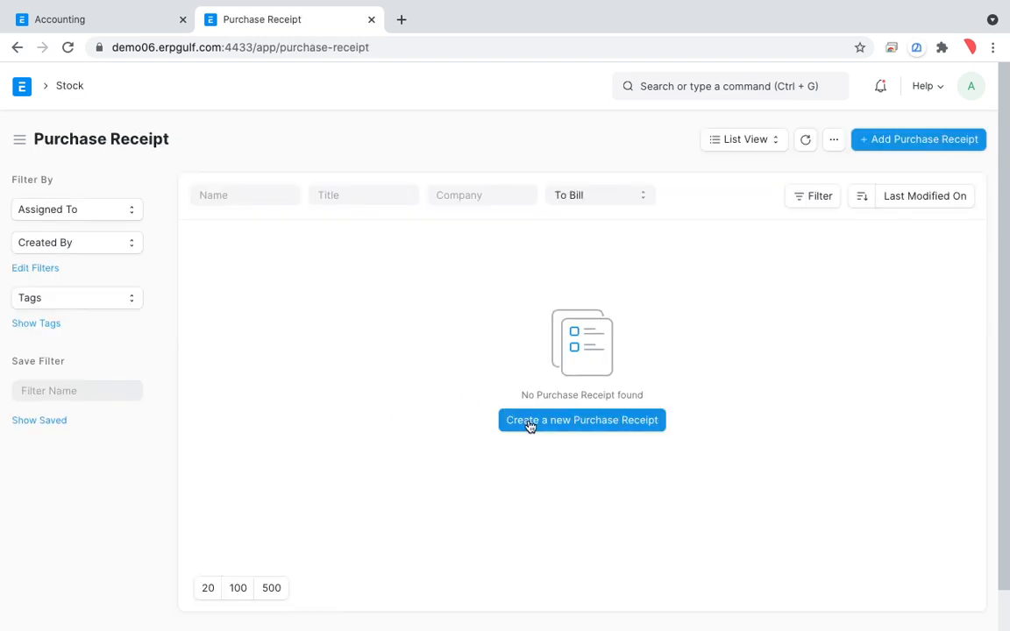
click(530, 422)
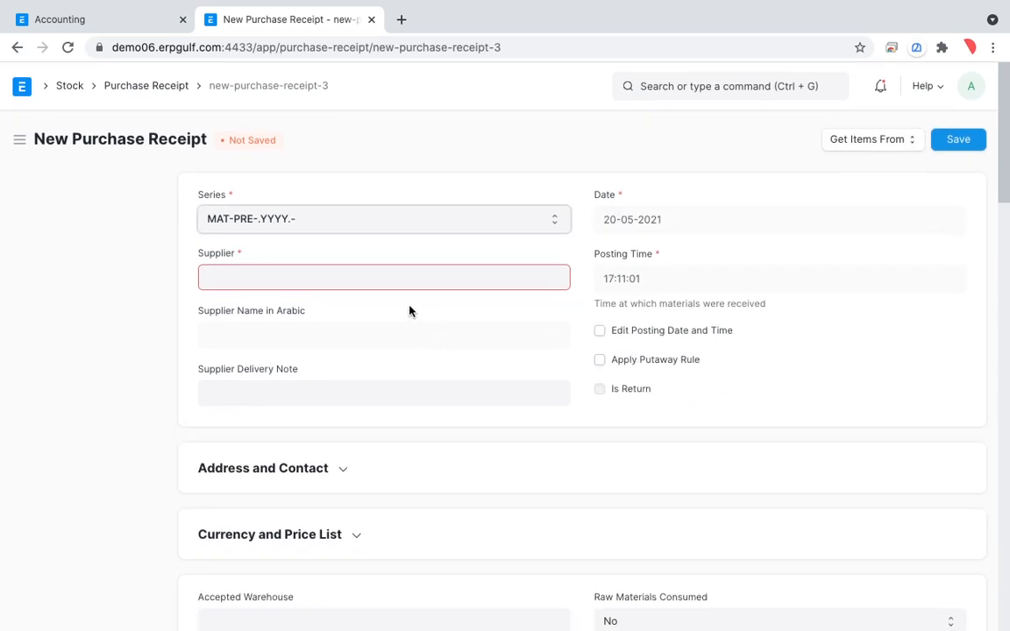
key(alt+Tab)
mouse_move(897, 114)
mouse_down()
mouse_move(902, 106)
mouse_move(795, 112)
mouse_move(913, 192)
mouse_move(896, 113)
mouse_up()
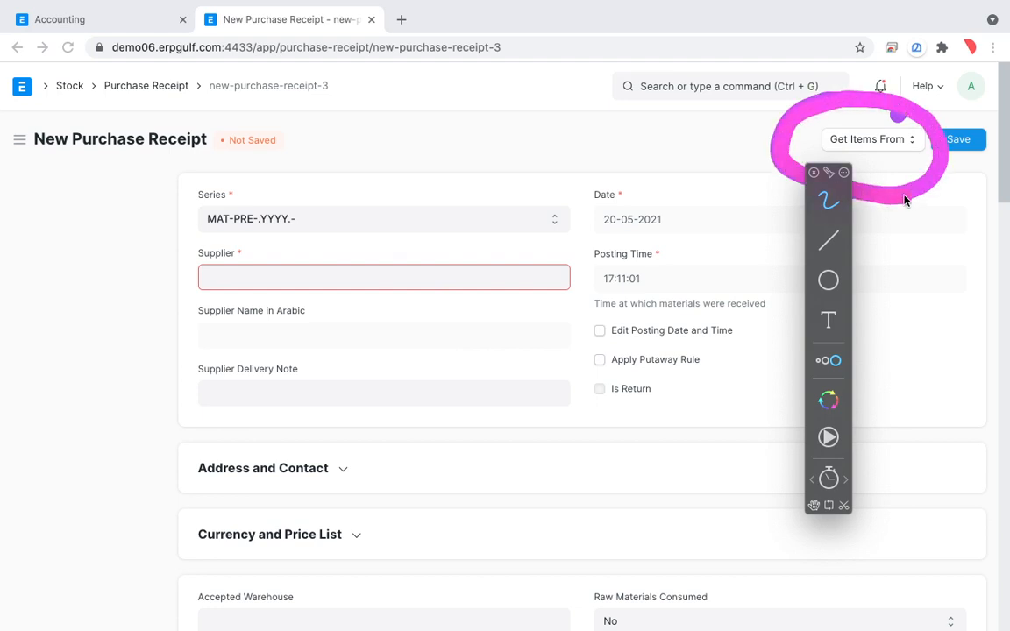
key(Escape)
Try to get items from a purchase order into the new receipt before choosing a supplier.
click(902, 149)
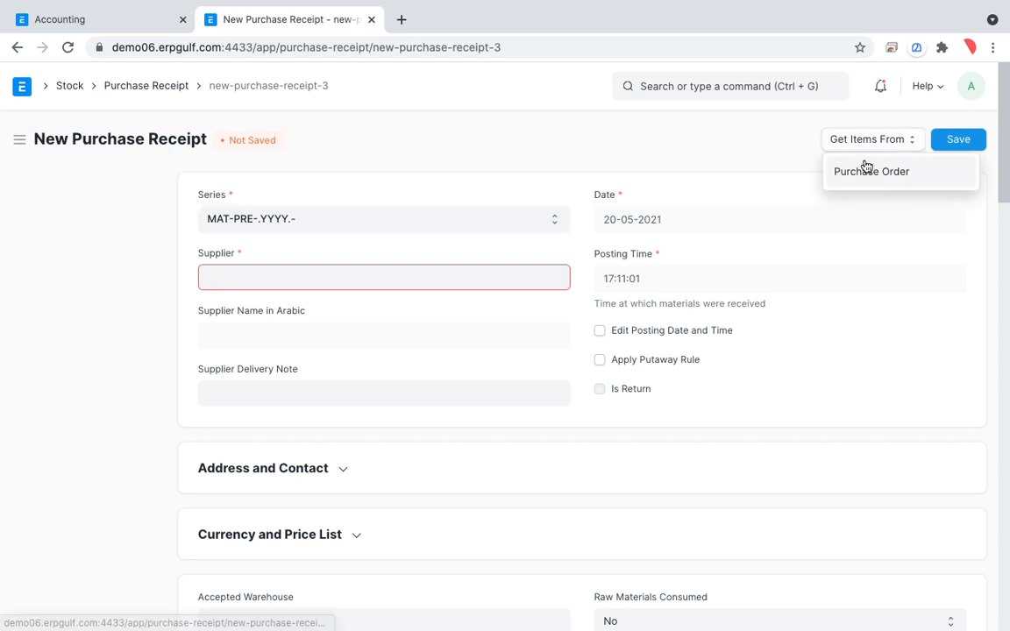
click(865, 167)
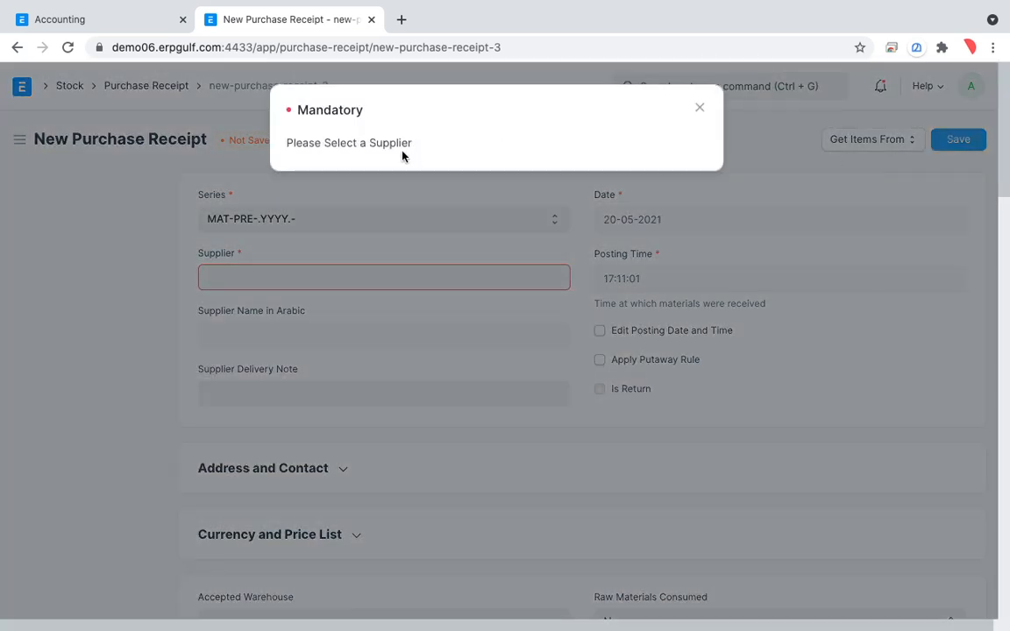
click(700, 107)
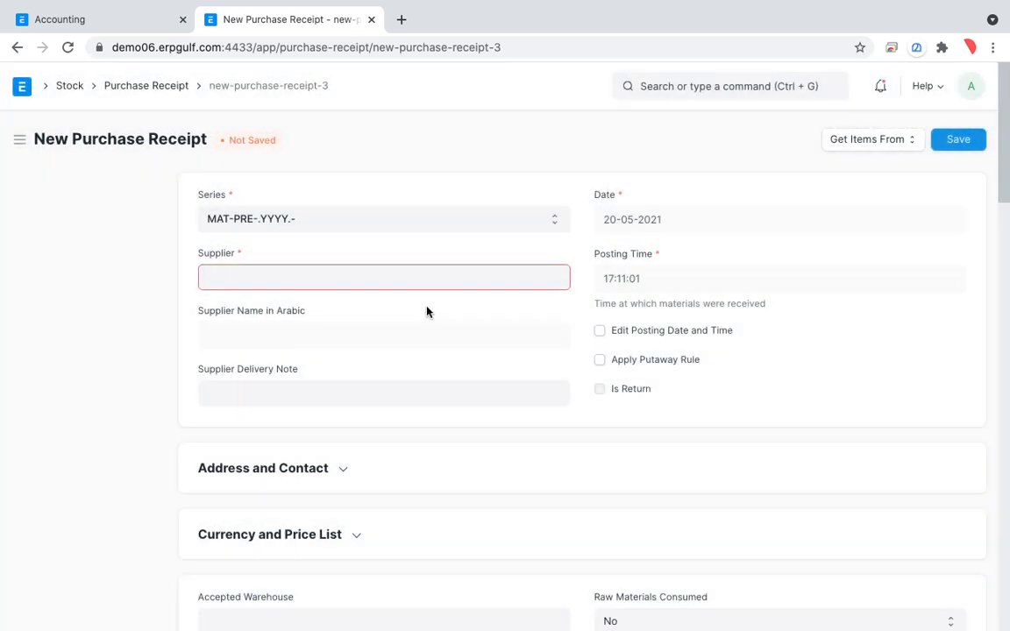
Set the receipt's supplier to Supplier-01 and get the items from that supplier's purchase order.
text(s)
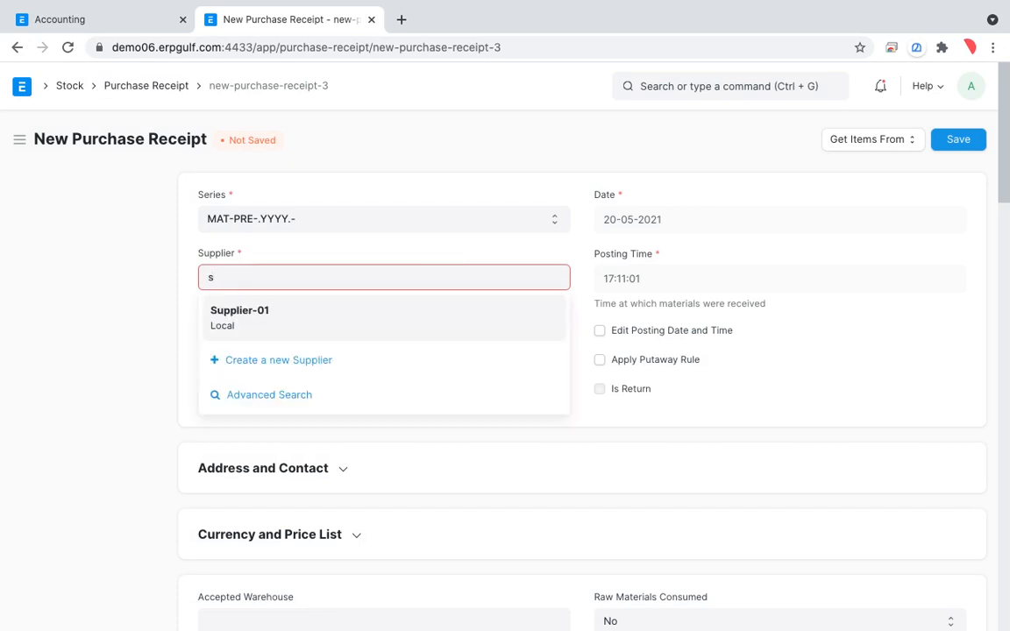
click(408, 311)
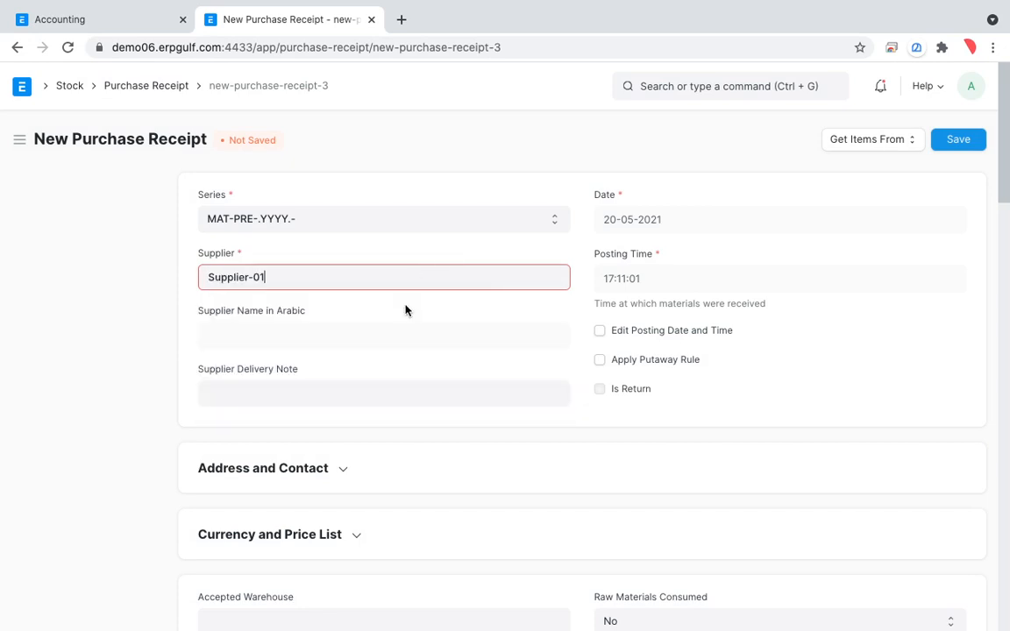
click(839, 142)
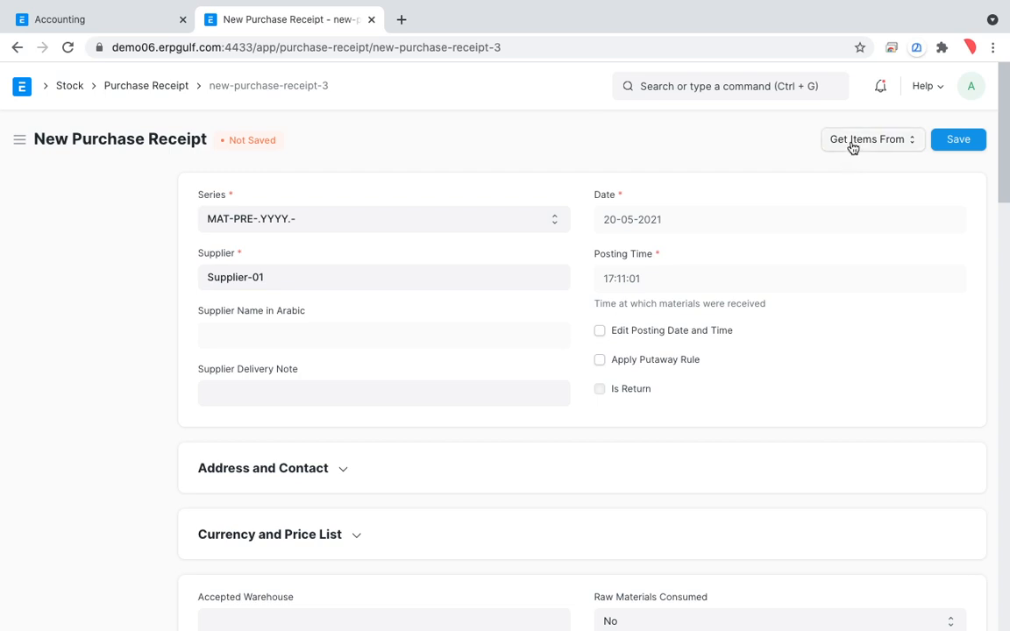
click(852, 142)
click(852, 171)
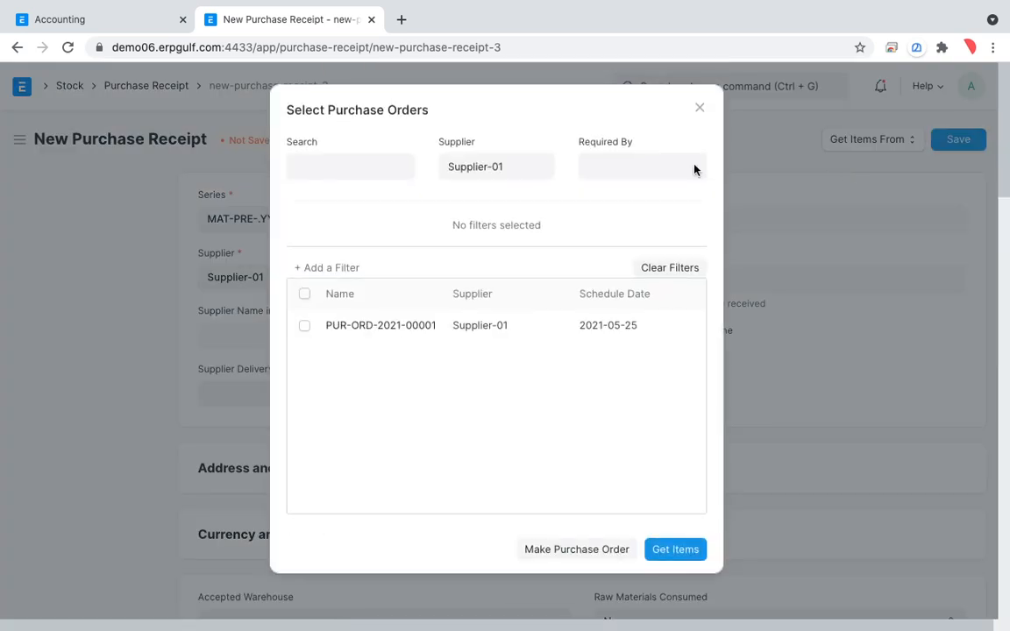
click(304, 326)
click(690, 550)
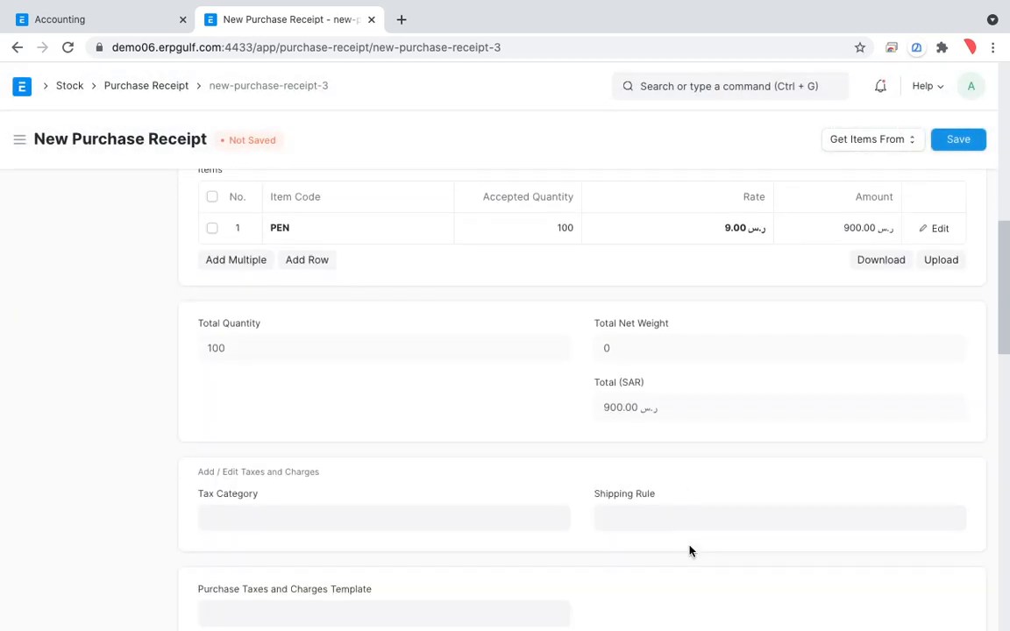
Look over the fetched items and taxes sections, save the purchase receipt, and submit it permanently.
scroll(756, 445, down, 13)
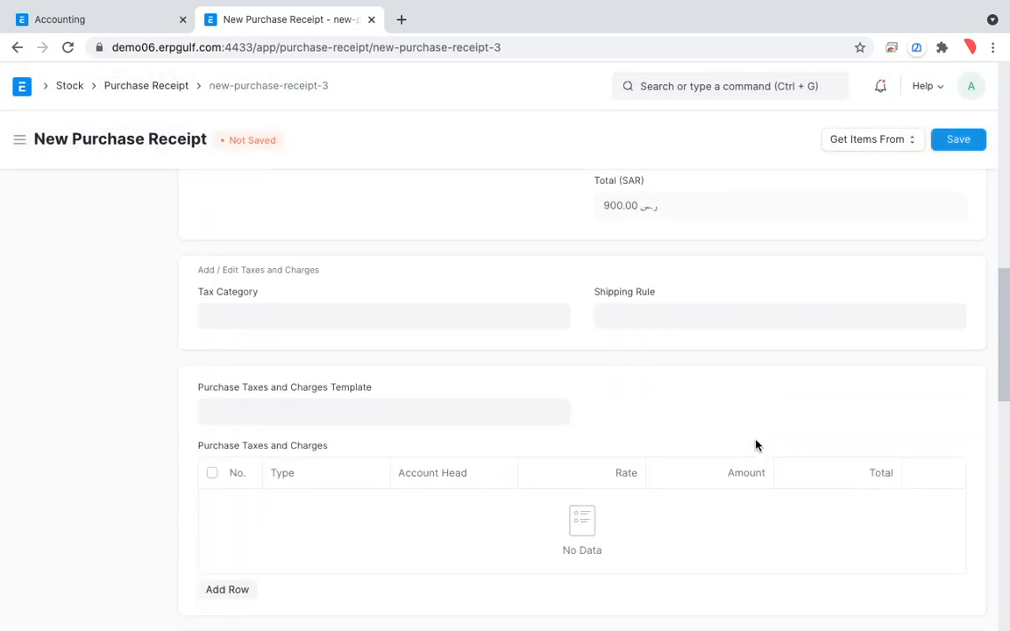
scroll(756, 446, up, 15)
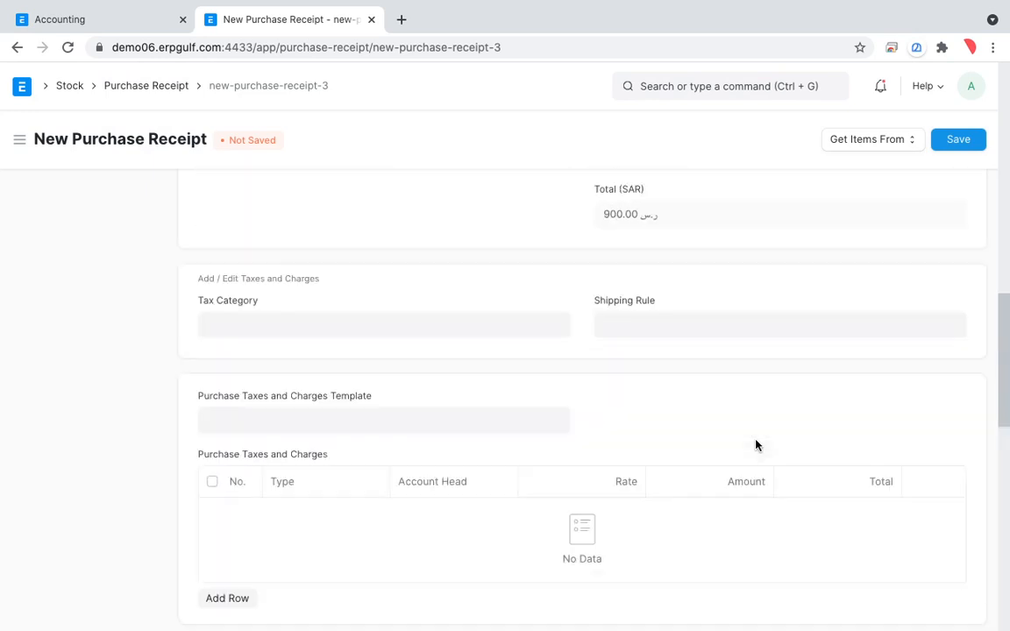
click(961, 140)
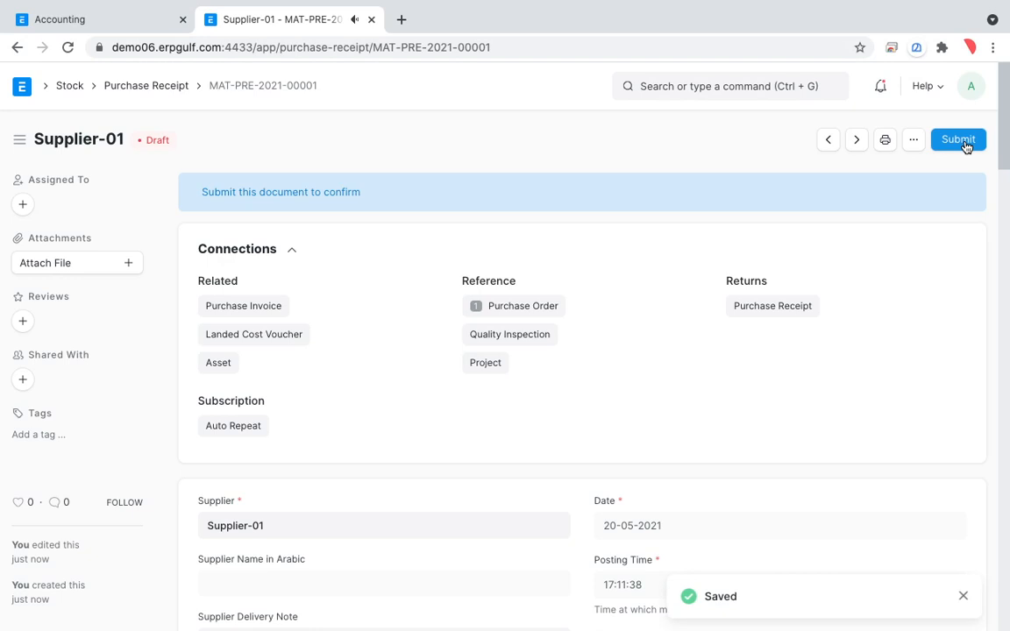
click(960, 140)
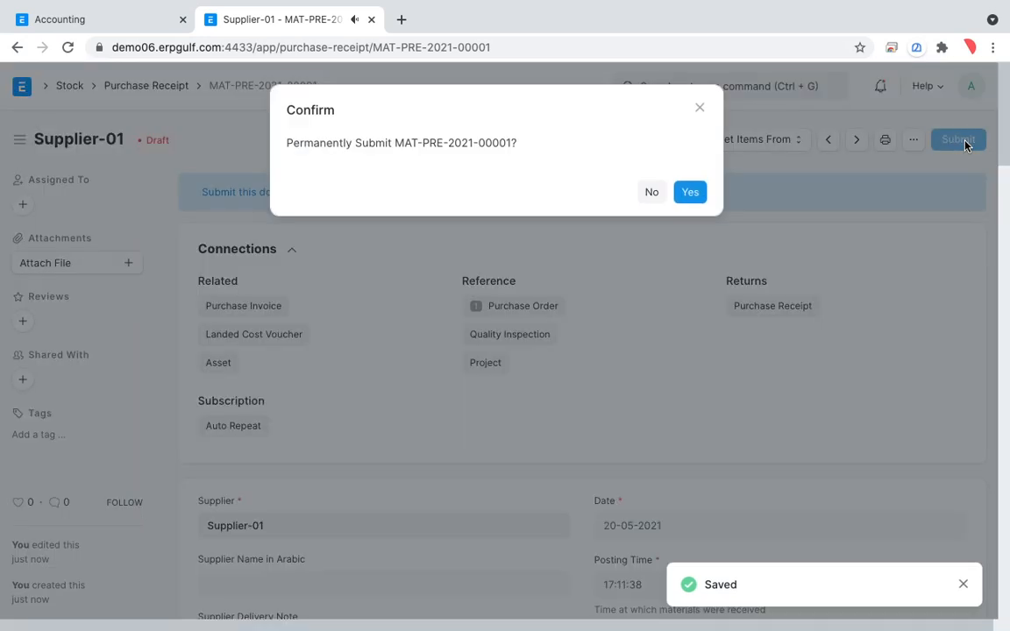
click(688, 193)
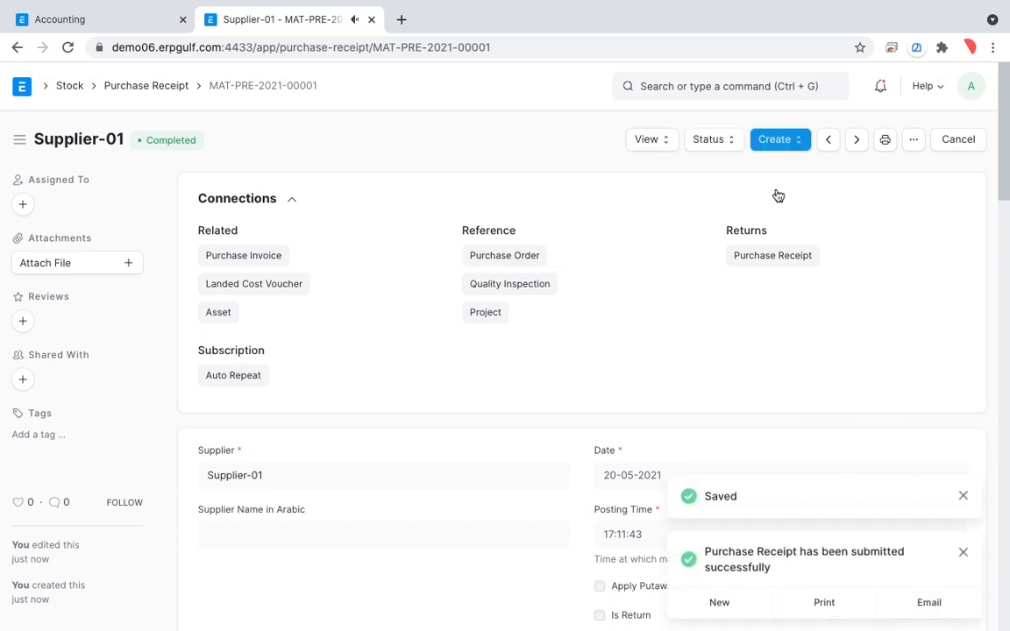
Open the stock ledger for the submitted purchase receipt and look across its columns.
click(664, 150)
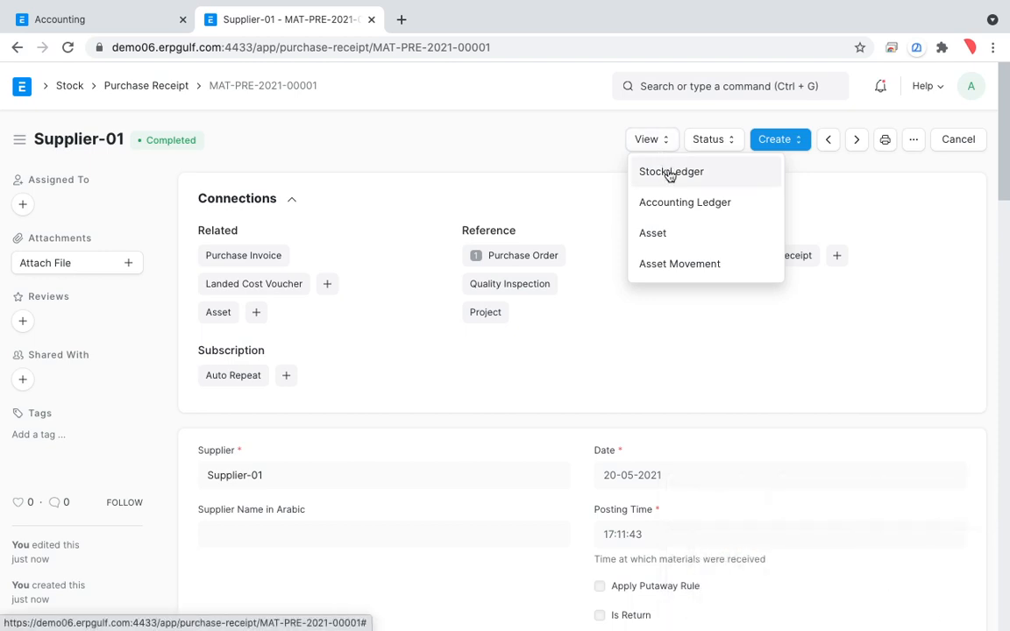
click(670, 173)
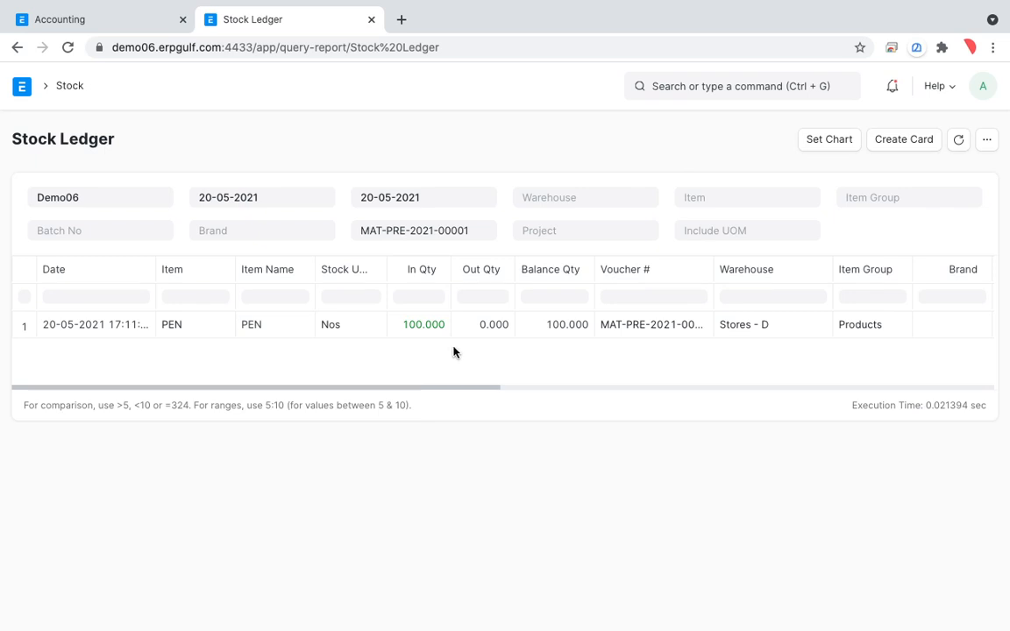
scroll(578, 351, right, 3)
scroll(577, 354, left, 2)
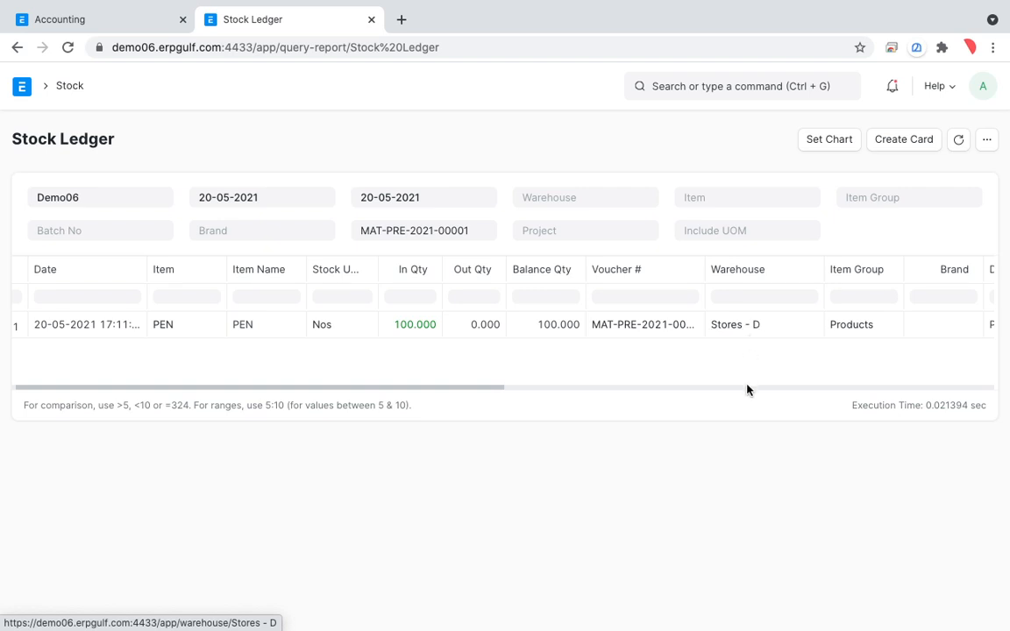
Circle the PEN row's warehouse, incoming quantity, item name and voucher in the stock ledger with the drawing overlay.
key(alt+Tab)
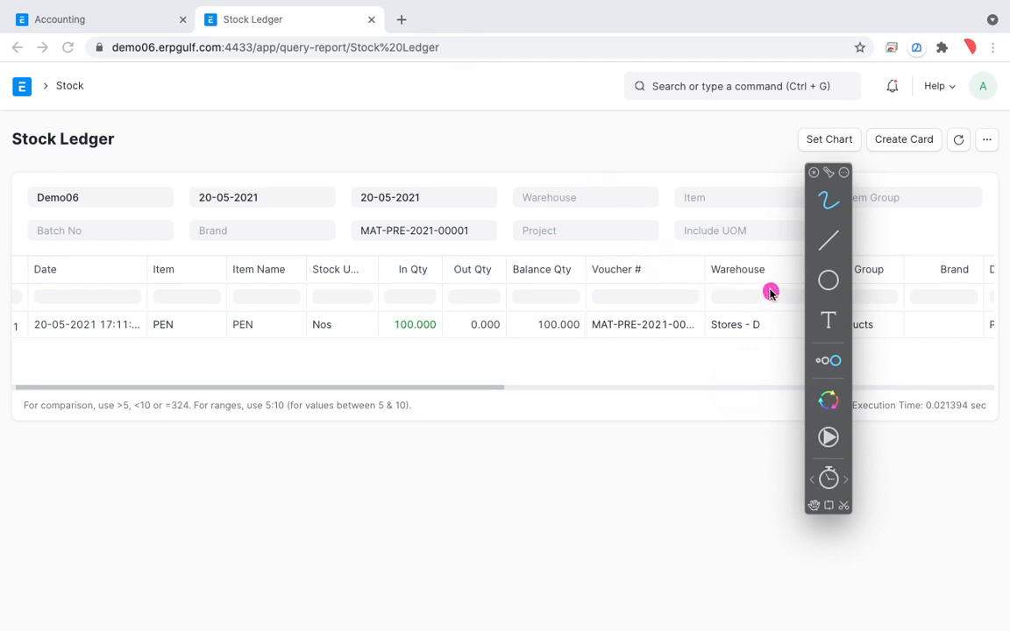
mouse_move(769, 288)
mouse_down()
mouse_move(713, 375)
mouse_move(679, 281)
mouse_up()
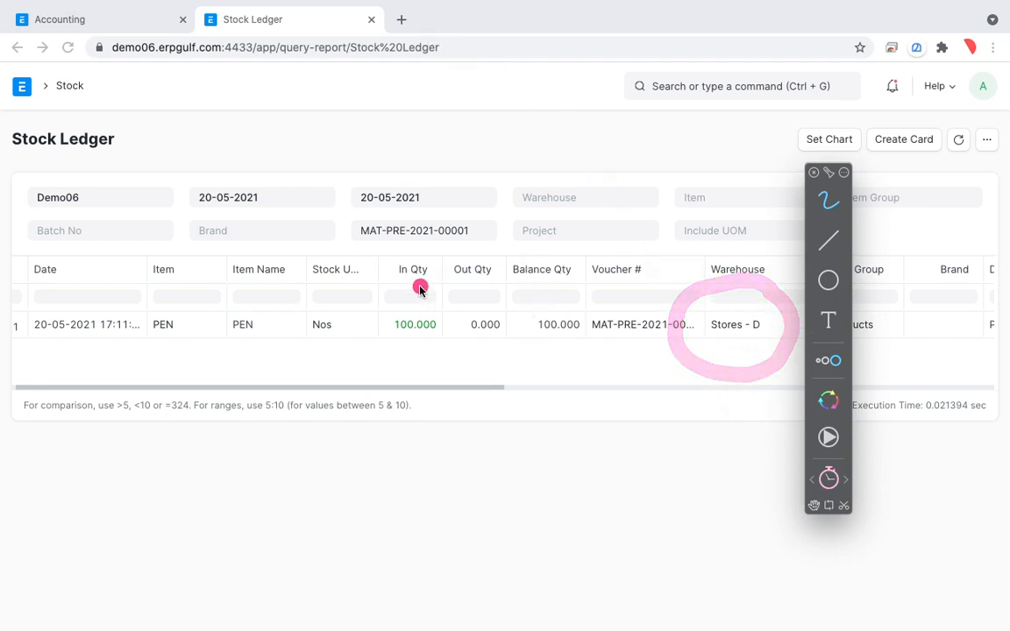
mouse_move(433, 303)
mouse_down()
mouse_move(412, 296)
mouse_move(458, 345)
mouse_move(434, 289)
mouse_up()
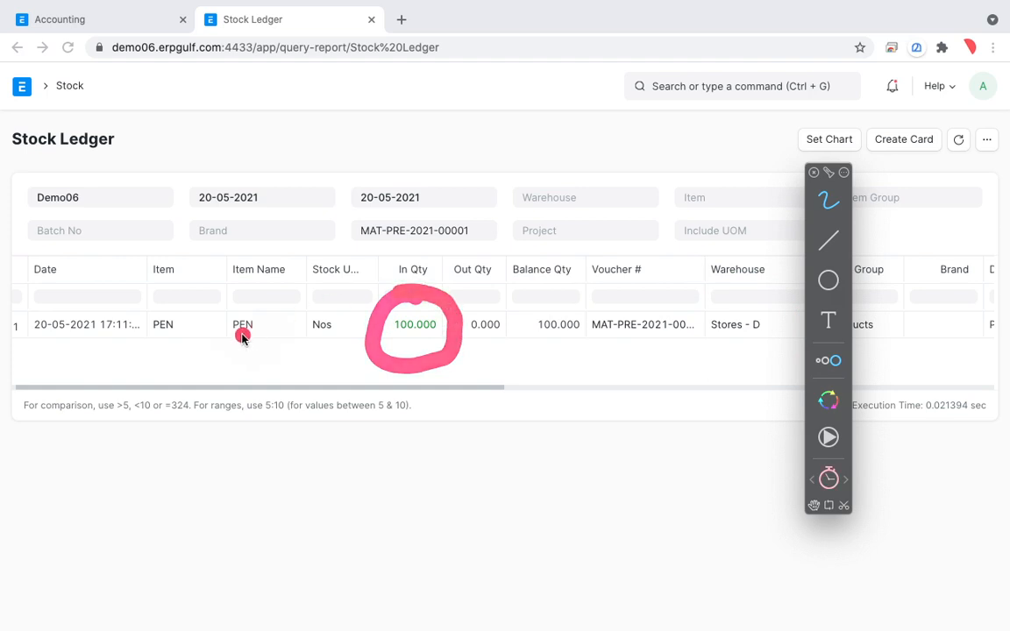
mouse_move(234, 305)
mouse_down()
mouse_move(281, 345)
mouse_move(196, 355)
mouse_up()
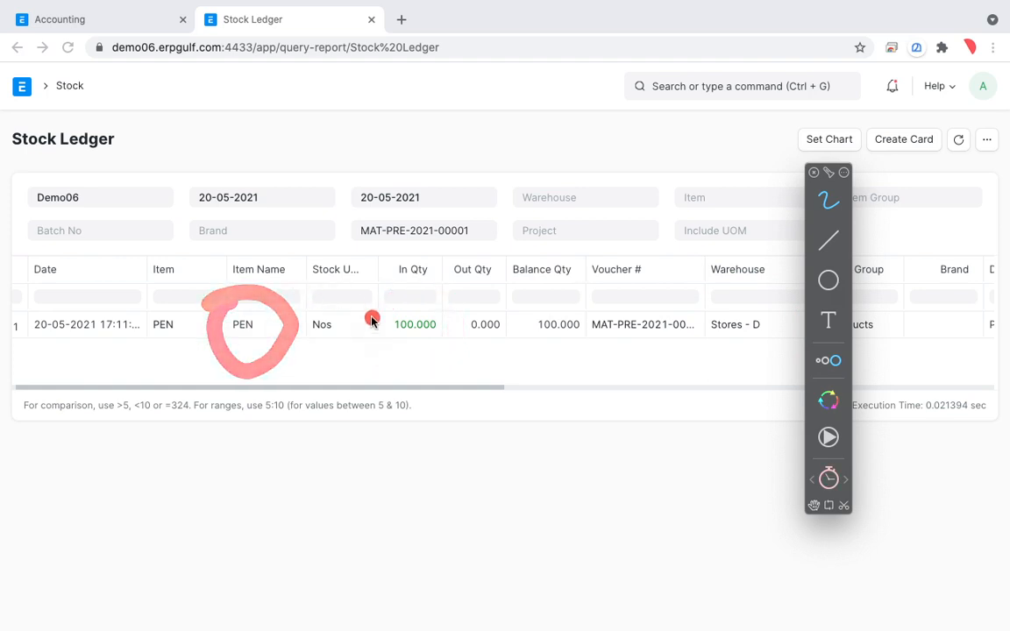
mouse_move(425, 292)
mouse_down()
mouse_move(381, 348)
mouse_move(416, 294)
mouse_up()
drag(282, 300, 267, 283)
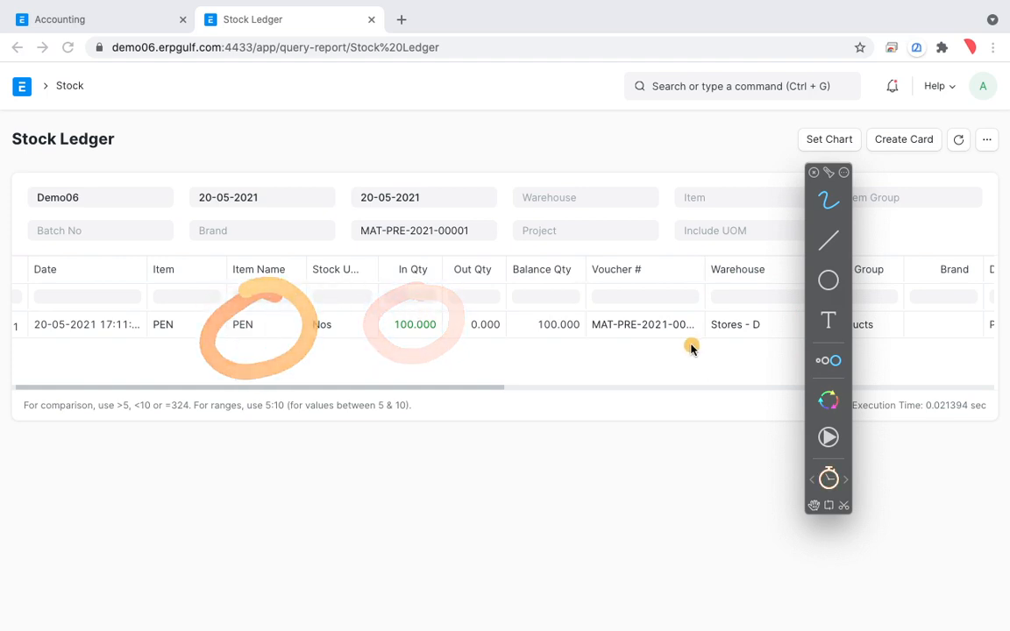
mouse_move(703, 316)
mouse_down()
mouse_move(572, 328)
mouse_move(660, 275)
mouse_move(707, 297)
mouse_up()
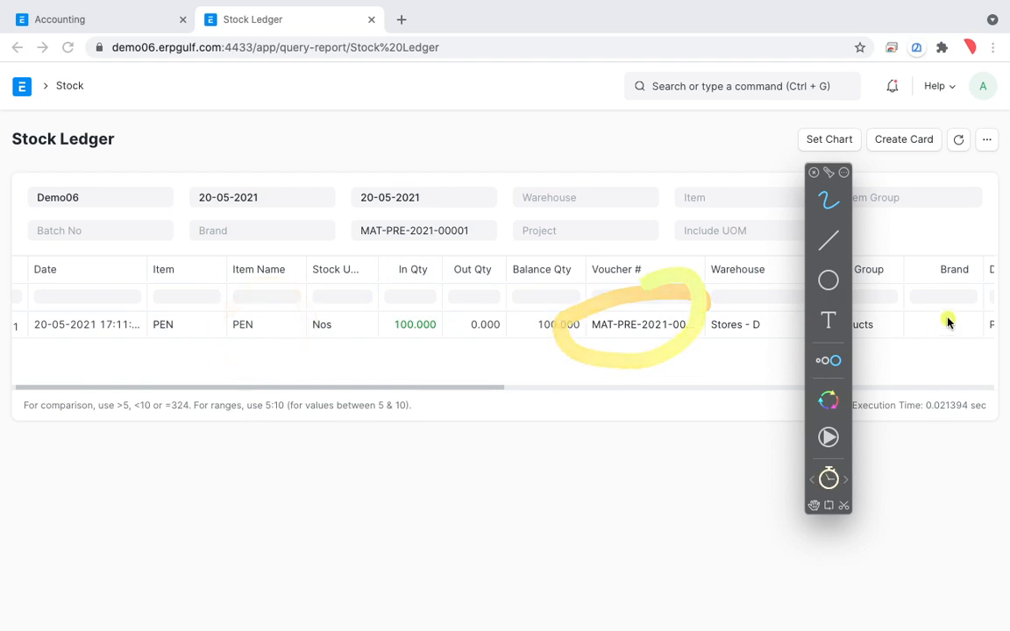
mouse_move(950, 317)
mouse_down()
mouse_move(774, 336)
mouse_move(960, 305)
mouse_up()
mouse_move(689, 297)
mouse_down()
mouse_move(636, 297)
mouse_move(707, 308)
mouse_up()
mouse_move(448, 316)
mouse_down()
mouse_move(419, 356)
mouse_move(314, 337)
mouse_up()
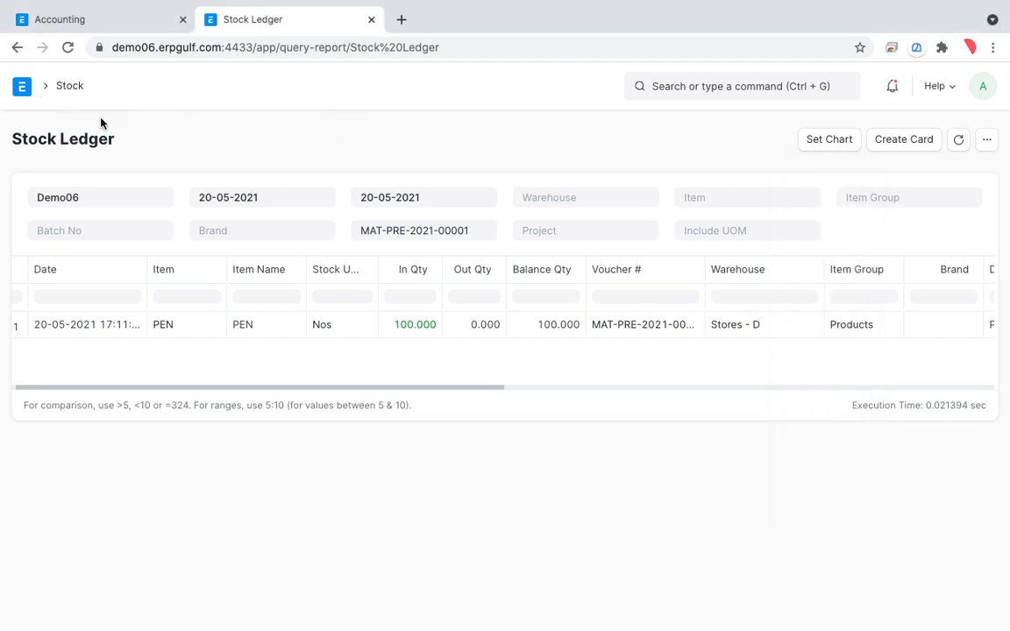
Return to the purchase receipt, open its accounting ledger, and circle the Stock In Hand debit with the drawing overlay.
click(16, 48)
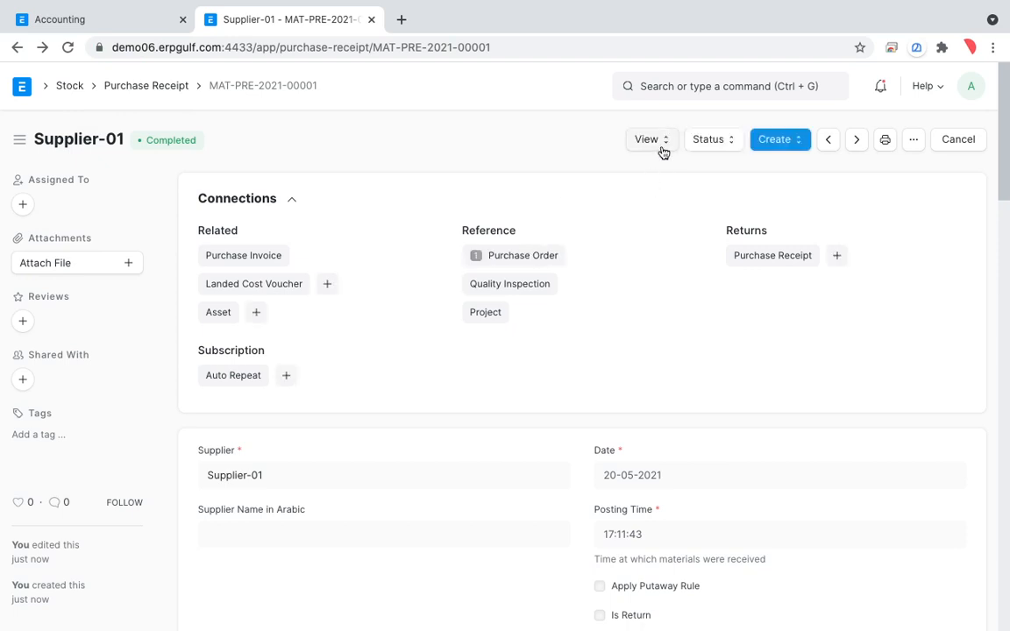
click(657, 142)
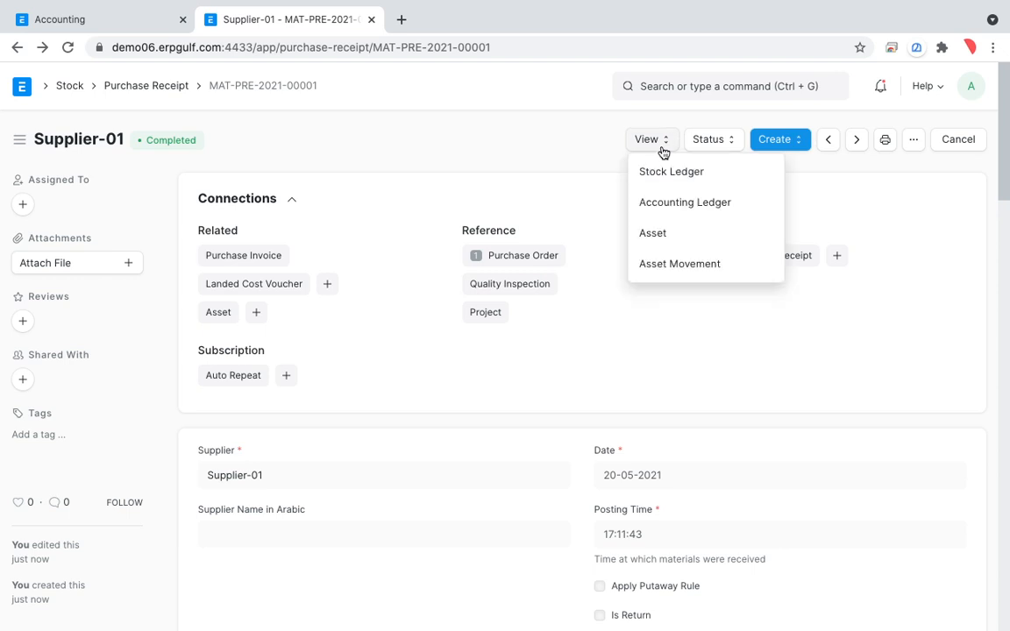
click(671, 203)
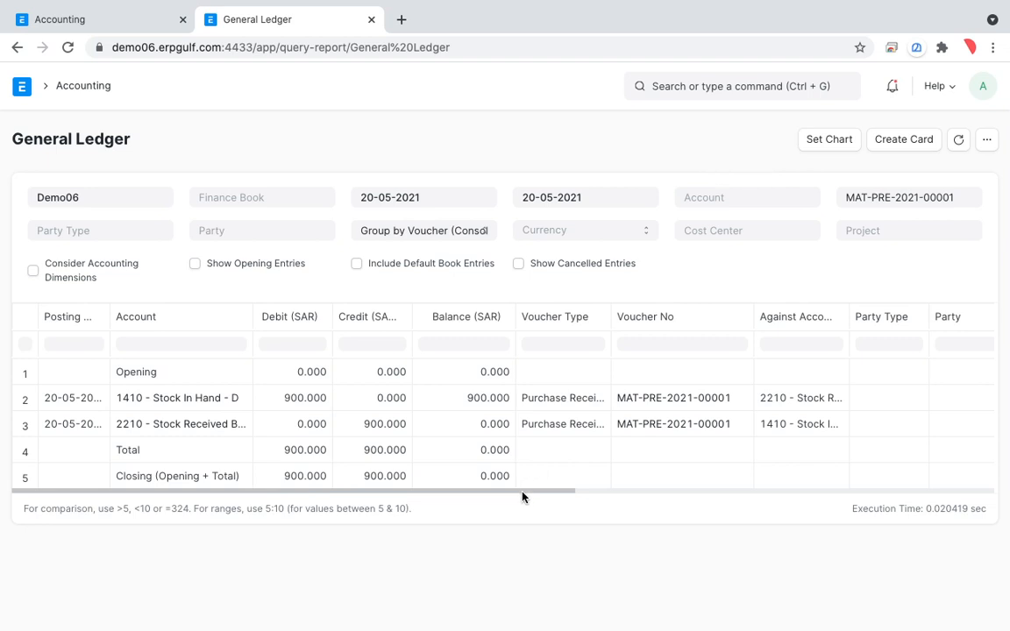
key(ctrl+shift+Tab)
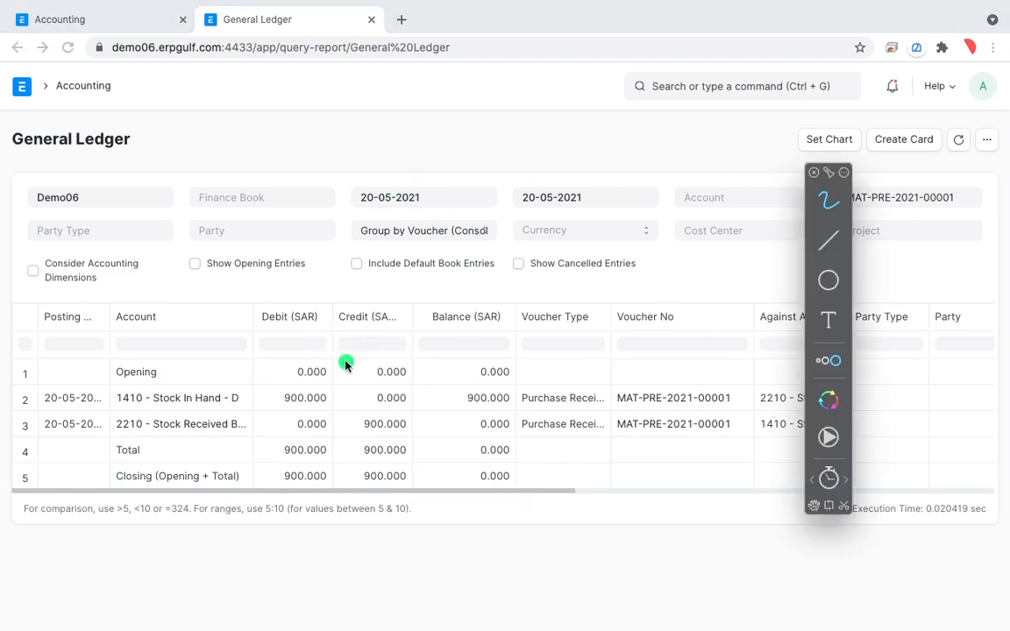
mouse_move(275, 380)
mouse_down()
mouse_move(249, 368)
mouse_move(118, 402)
mouse_move(269, 429)
mouse_up()
key(Escape)
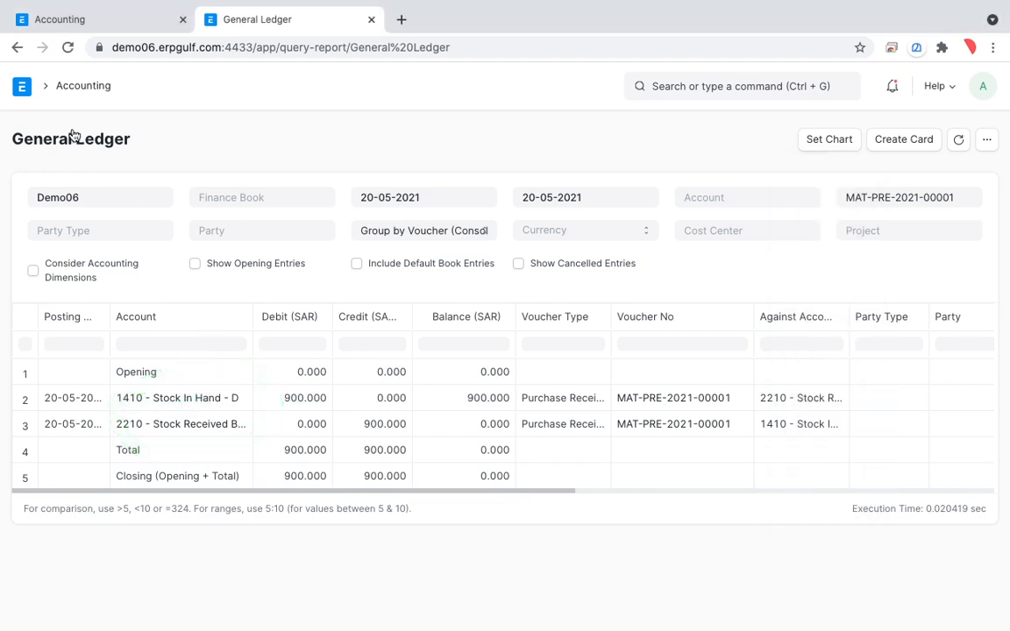
Switch to the Accounting workspace, glance at the journal entry list, and open the chart of accounts.
click(49, 19)
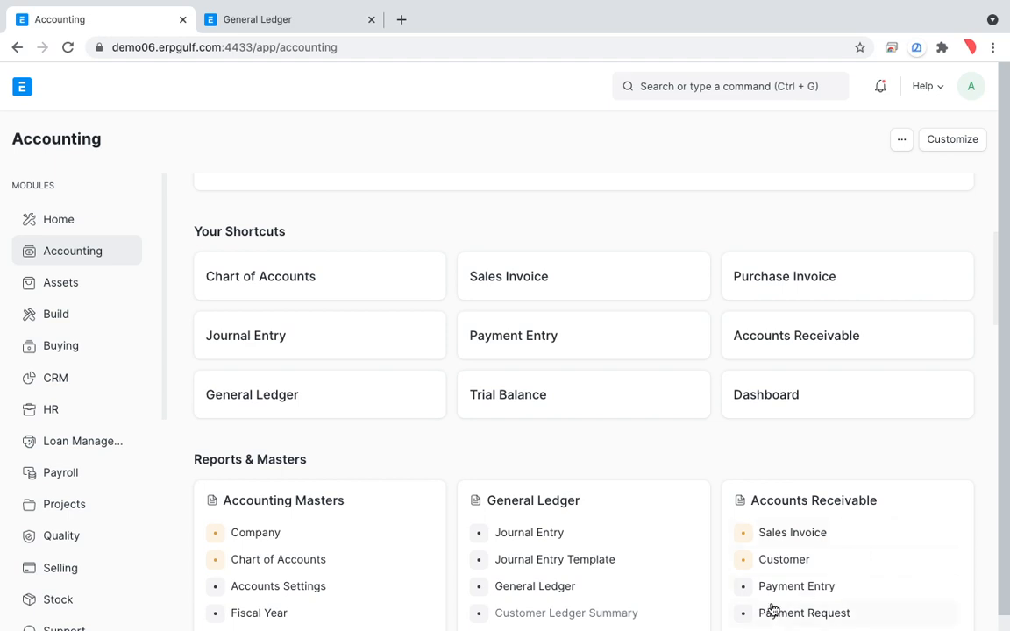
click(392, 335)
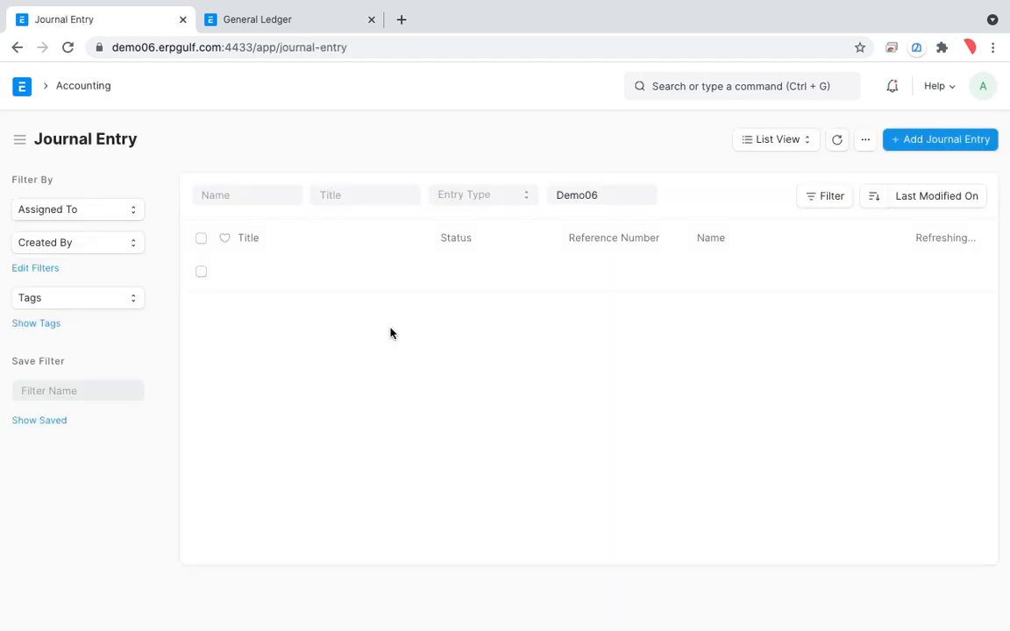
click(15, 49)
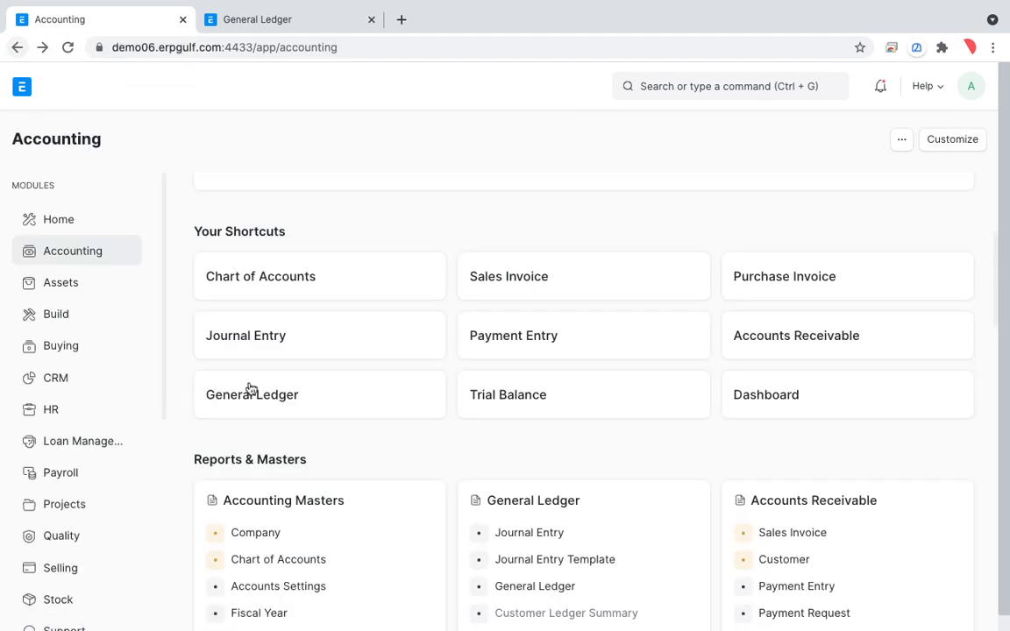
click(282, 560)
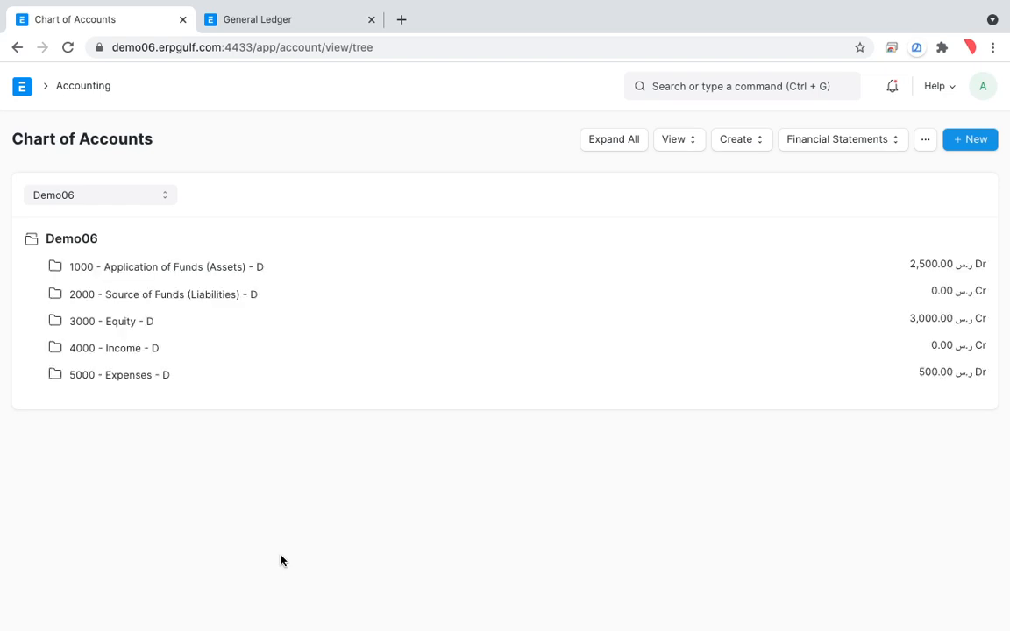
Expand the liabilities down to Stock Liabilities and open the ledger of the Stock Received But Not Billed account.
click(130, 303)
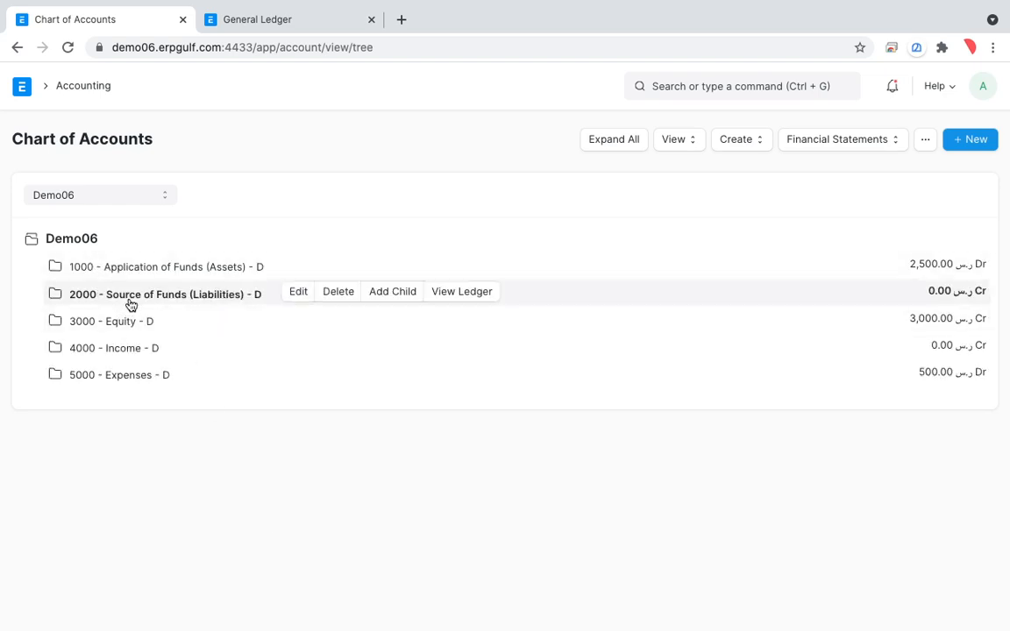
click(139, 331)
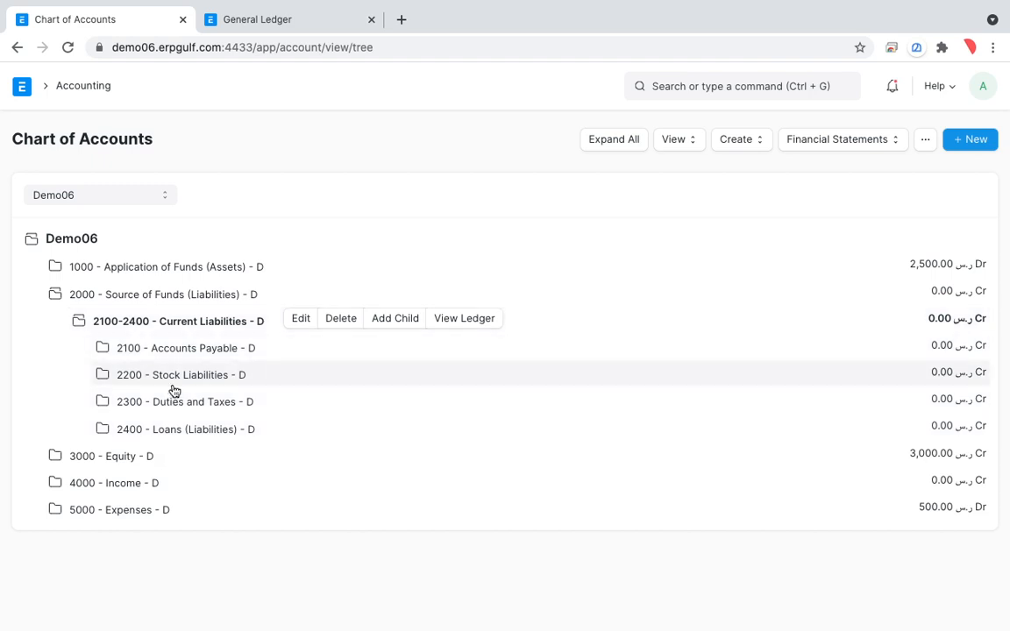
click(178, 359)
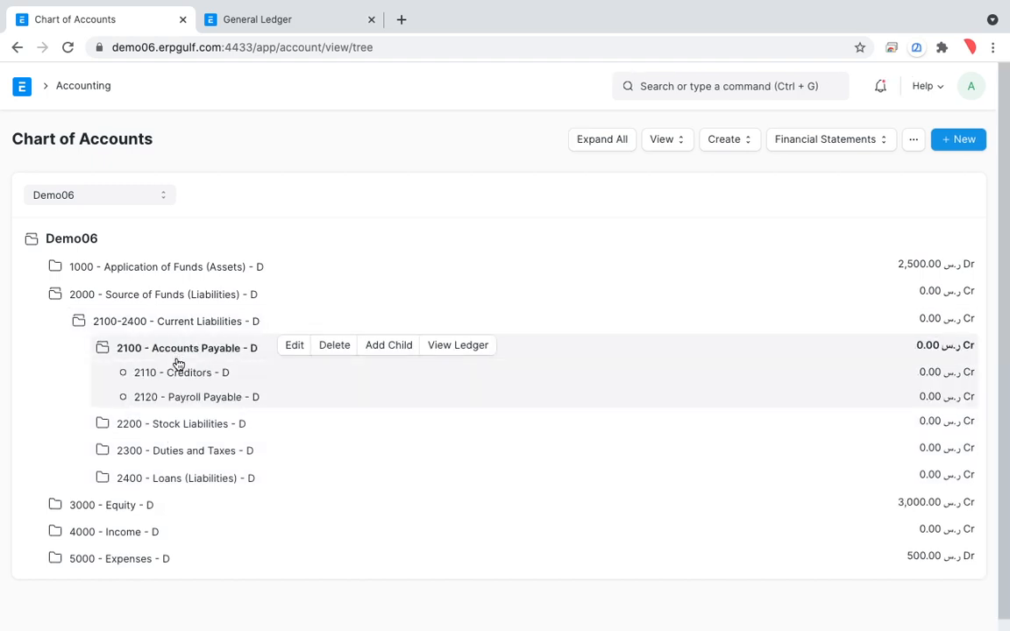
click(191, 429)
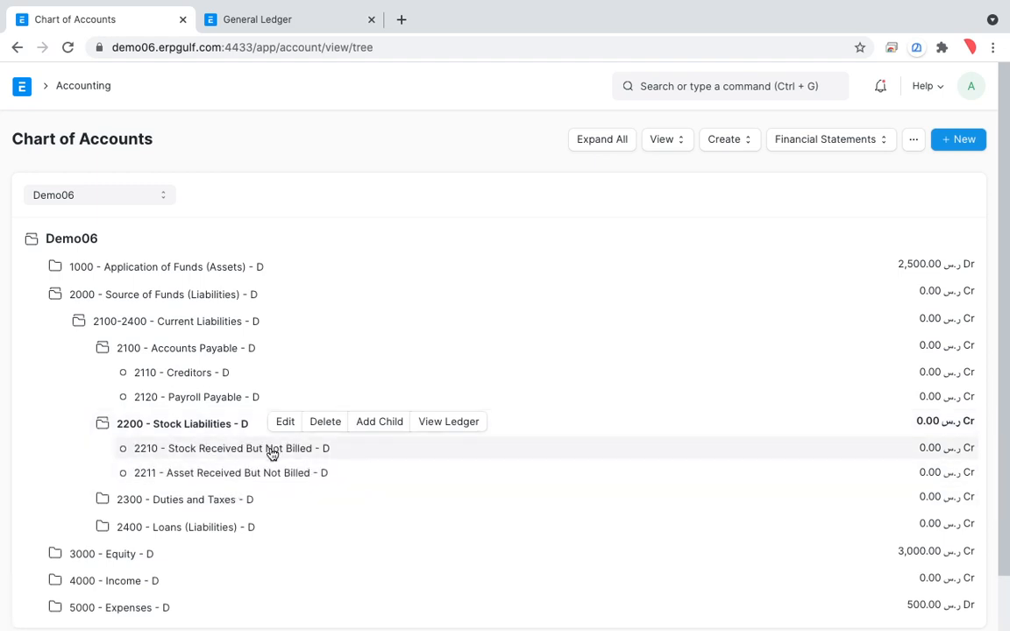
click(272, 451)
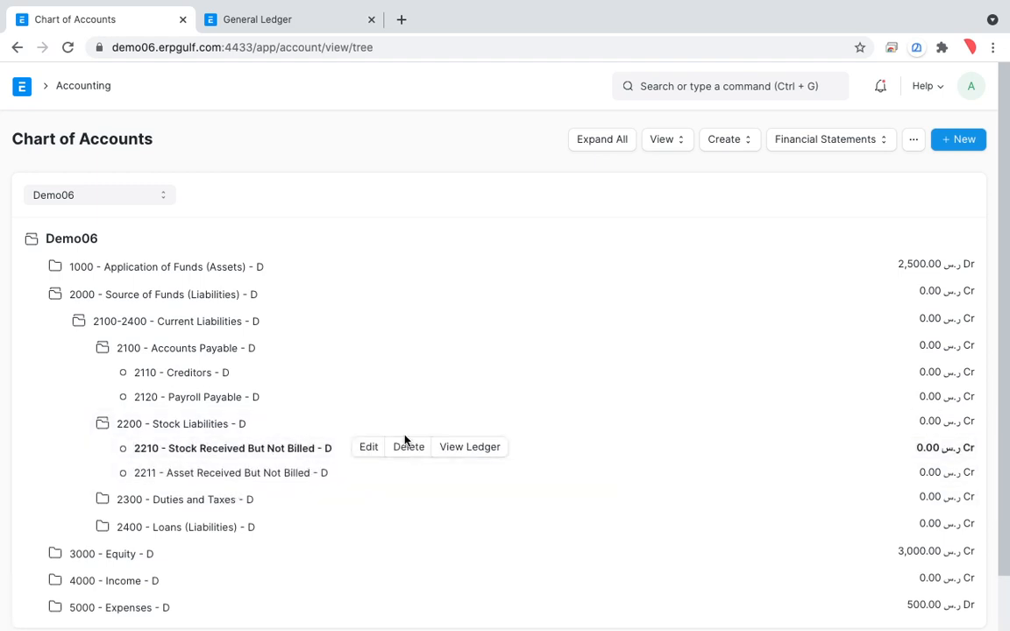
click(462, 447)
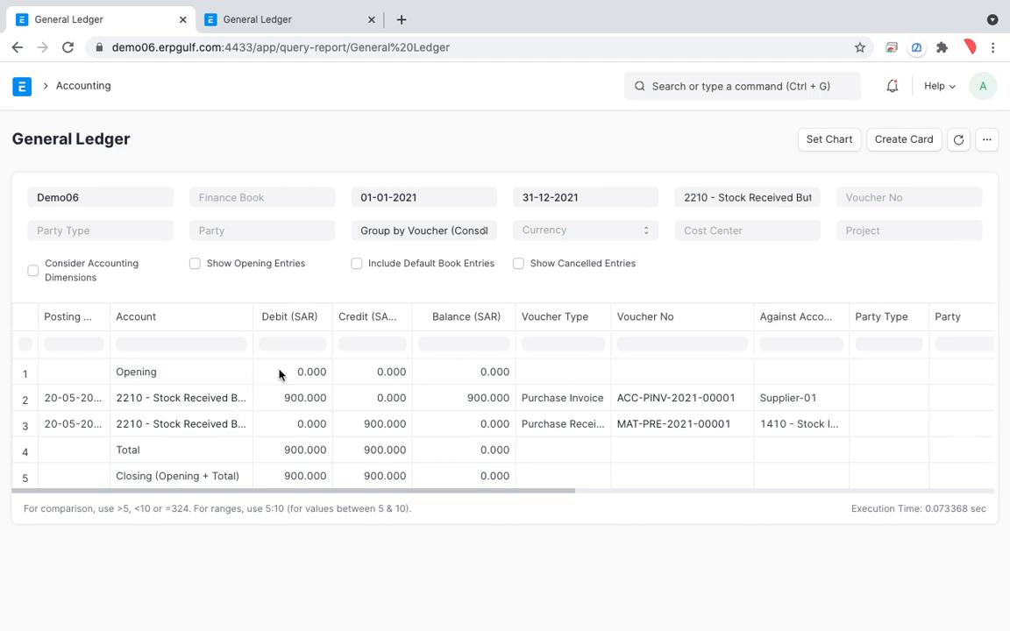
Circle the account names and amounts of the purchase invoice and purchase receipt rows in the ledger with the drawing overlay.
key(ctrl+shift+a)
mouse_move(243, 374)
mouse_down()
mouse_move(199, 363)
mouse_move(118, 386)
mouse_move(225, 406)
mouse_move(264, 379)
mouse_up()
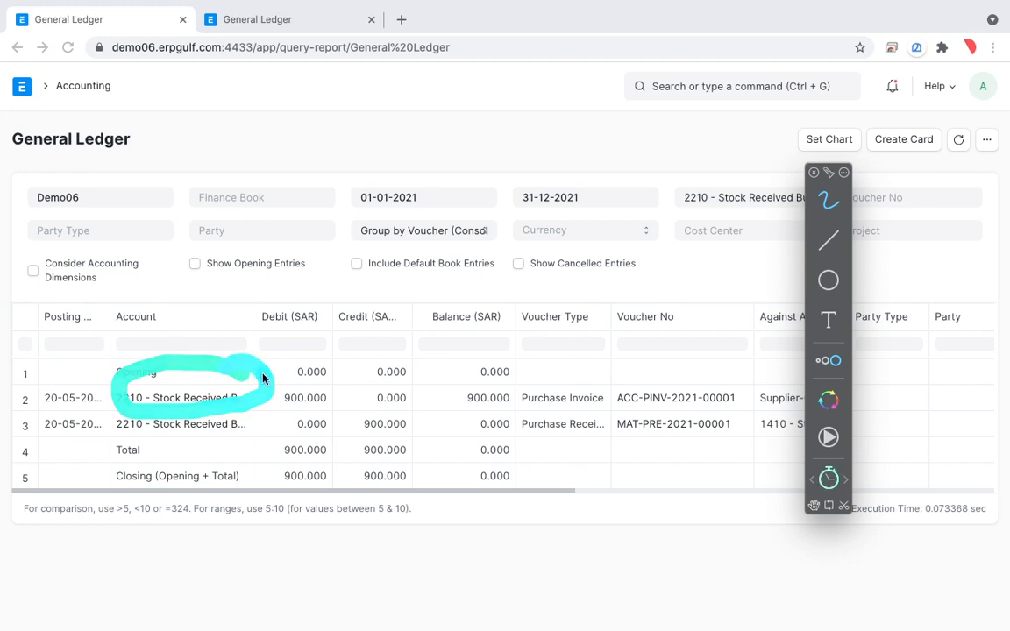
mouse_move(508, 368)
mouse_down()
mouse_move(438, 368)
mouse_move(537, 352)
mouse_up()
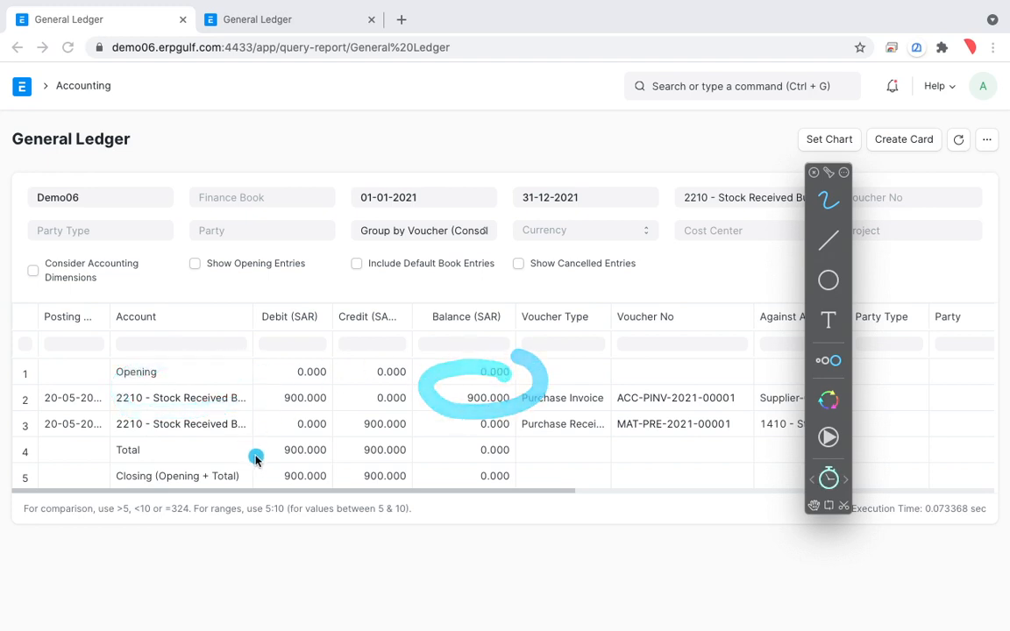
mouse_move(273, 422)
mouse_down()
mouse_move(134, 414)
mouse_move(259, 396)
mouse_up()
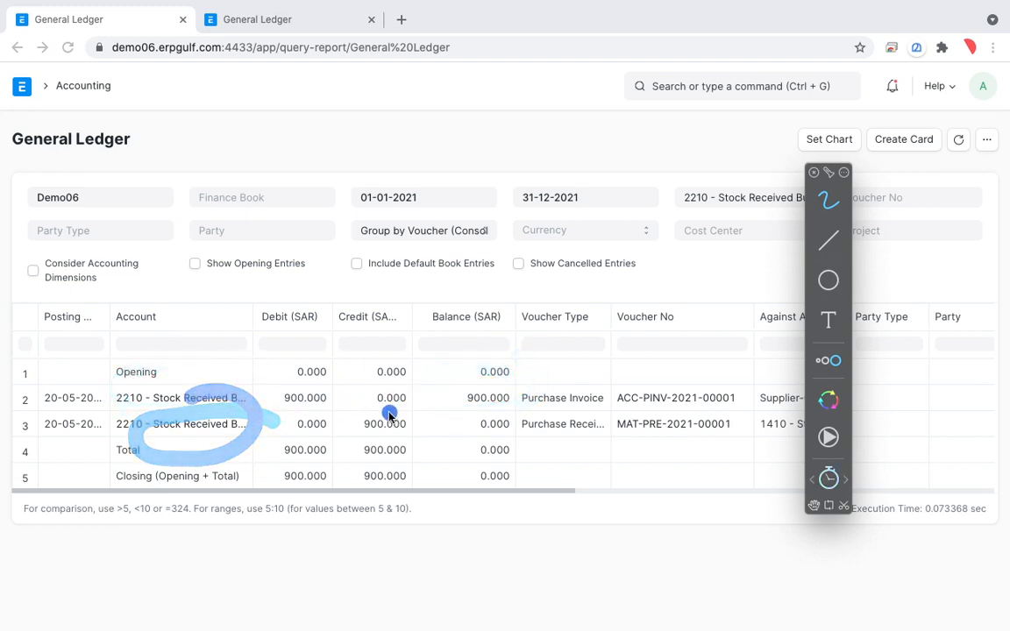
drag(390, 415, 590, 412)
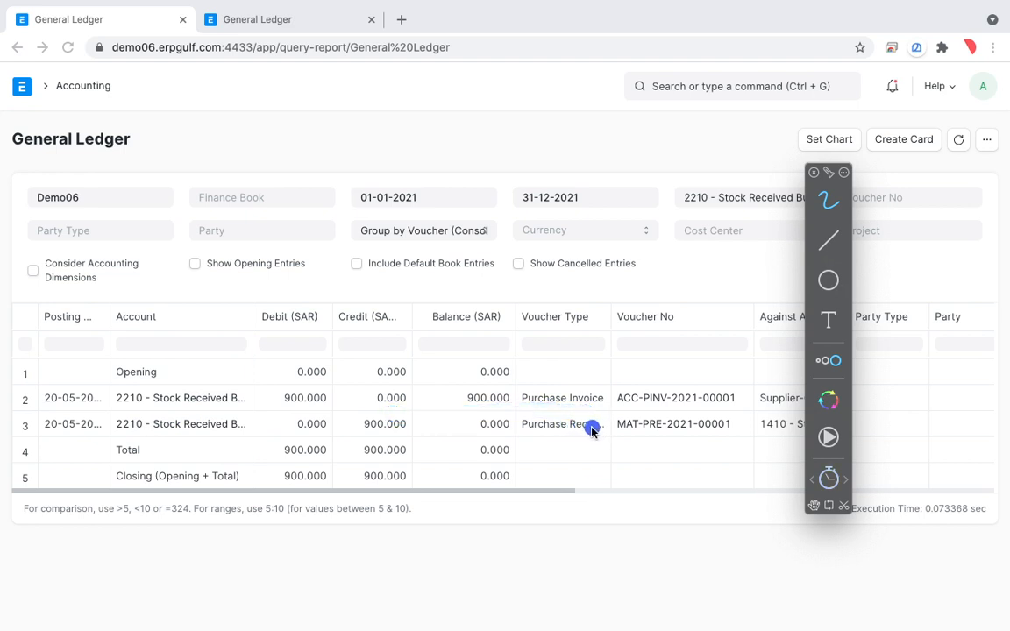
key(Escape)
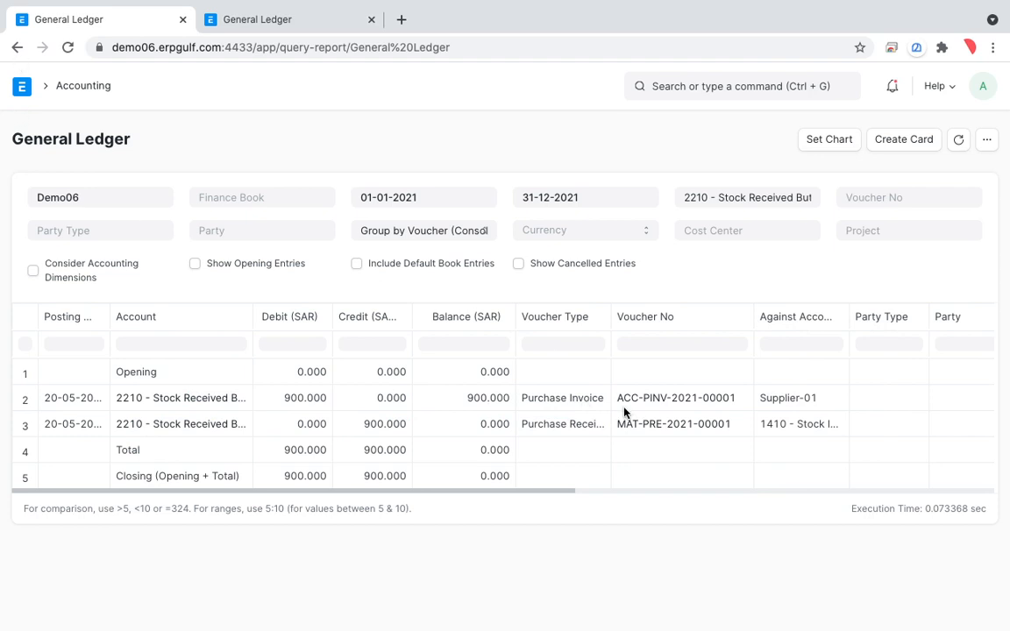
Return to the chart of accounts, expand Current Assets down to Stock Assets, and circle the stock balance with the drawing overlay.
click(16, 47)
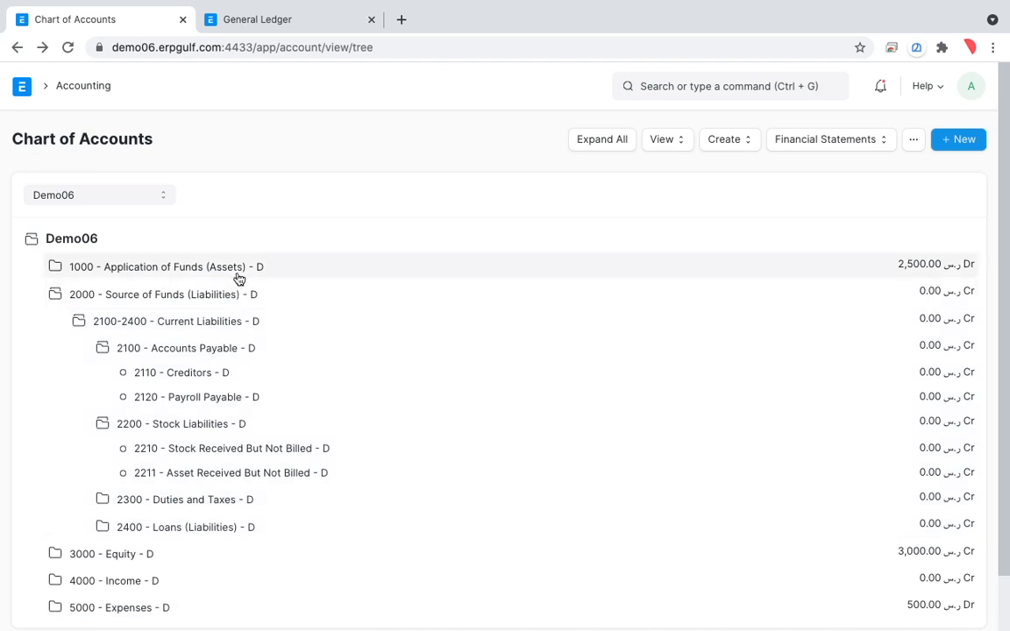
click(237, 272)
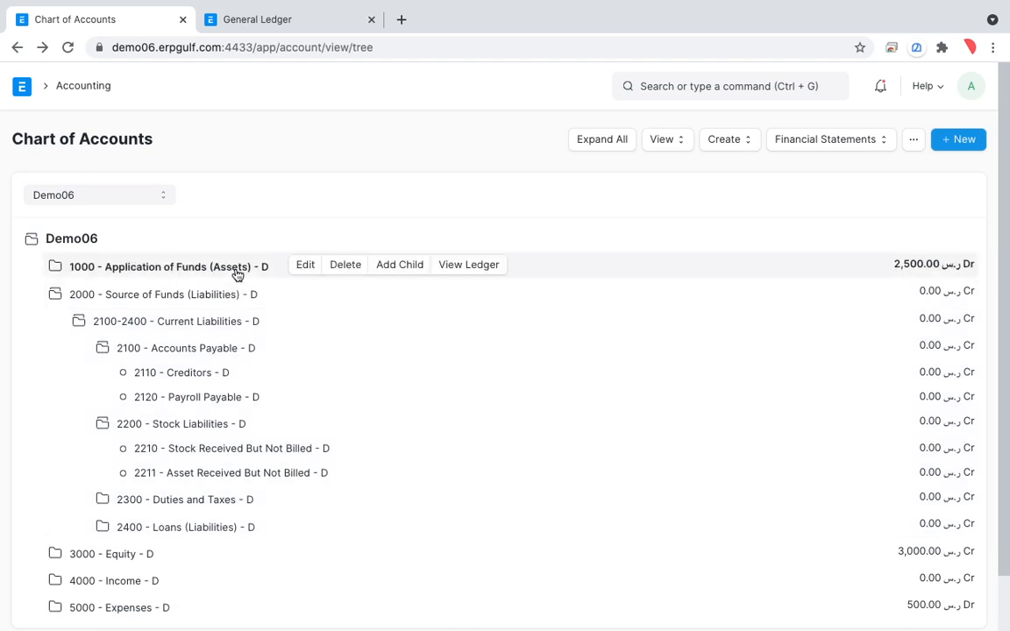
click(228, 299)
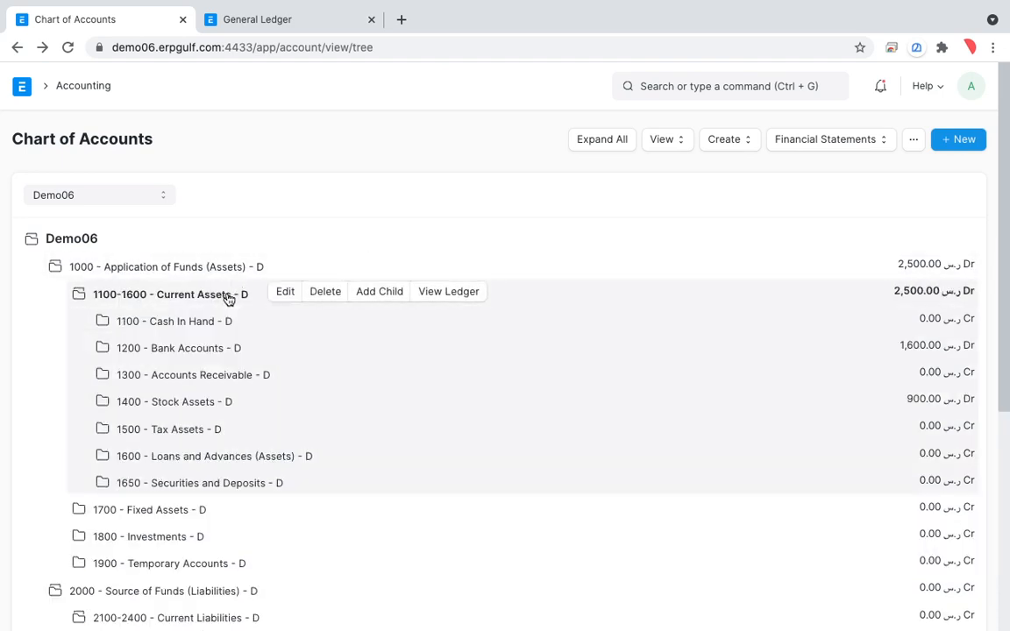
click(216, 405)
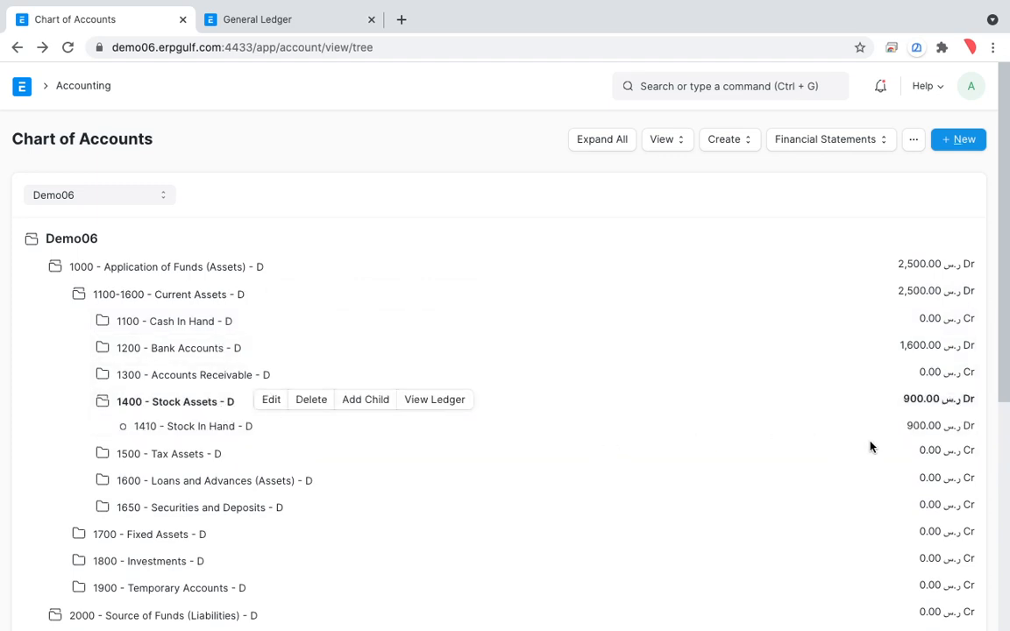
key(alt+Tab)
mouse_move(942, 394)
mouse_down()
mouse_move(940, 385)
mouse_move(899, 419)
mouse_move(970, 390)
mouse_move(943, 375)
mouse_move(925, 415)
mouse_up()
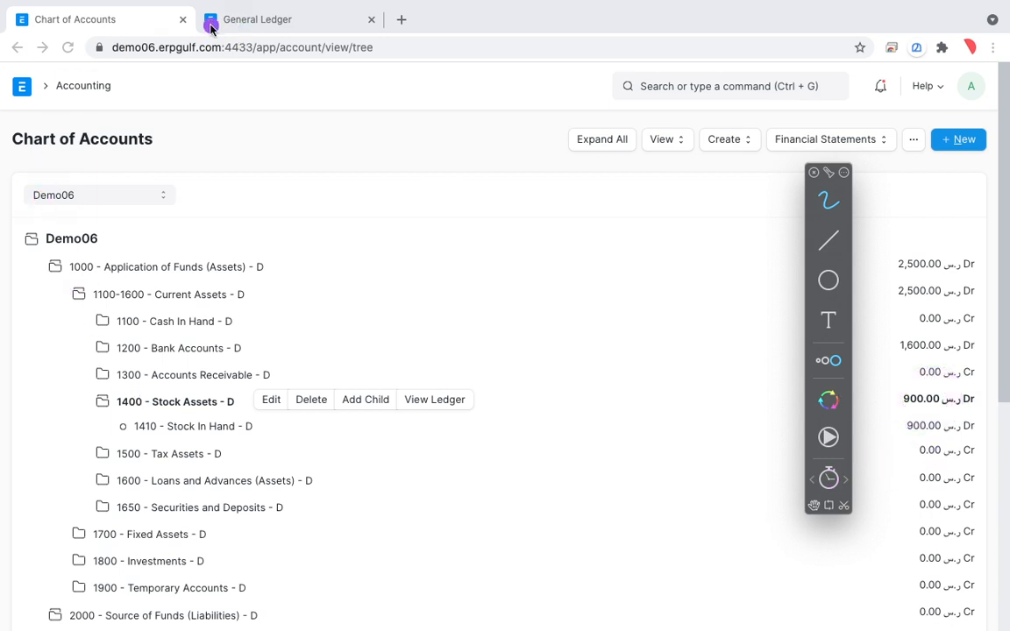
key(Escape)
Take the receipt's ledger page back to the purchase receipt, and expand Bank Accounts in the chart of accounts to review its balances.
click(293, 29)
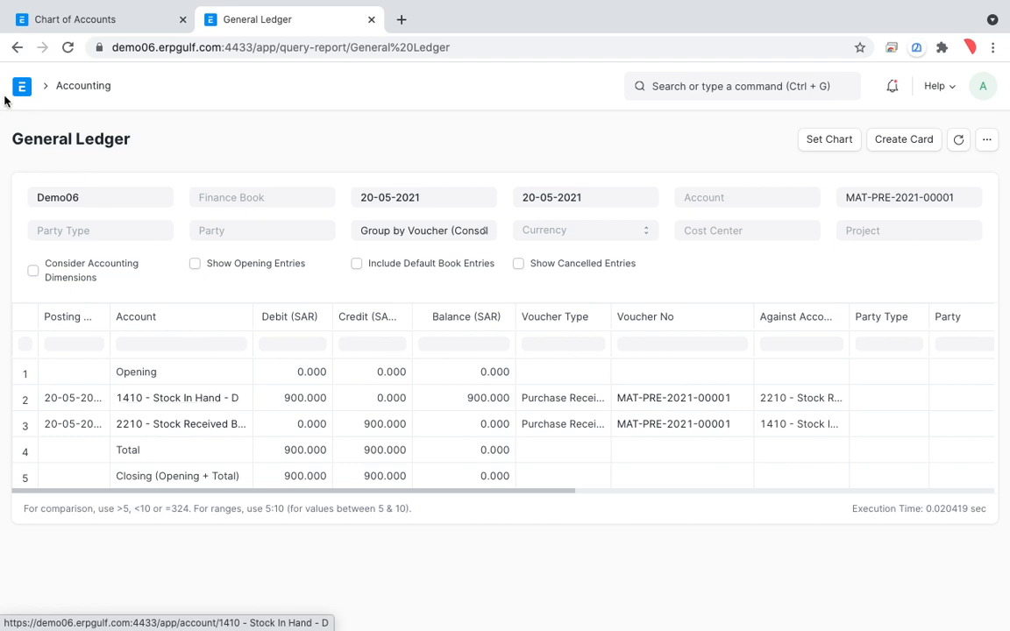
click(16, 47)
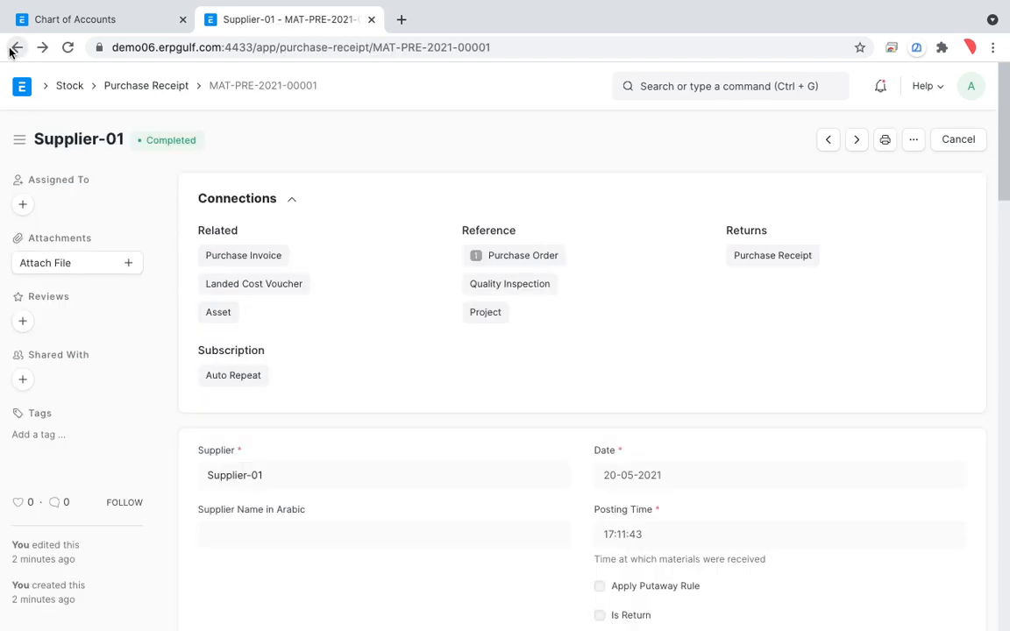
click(72, 28)
scroll(325, 357, down, 1)
scroll(327, 359, up, 1)
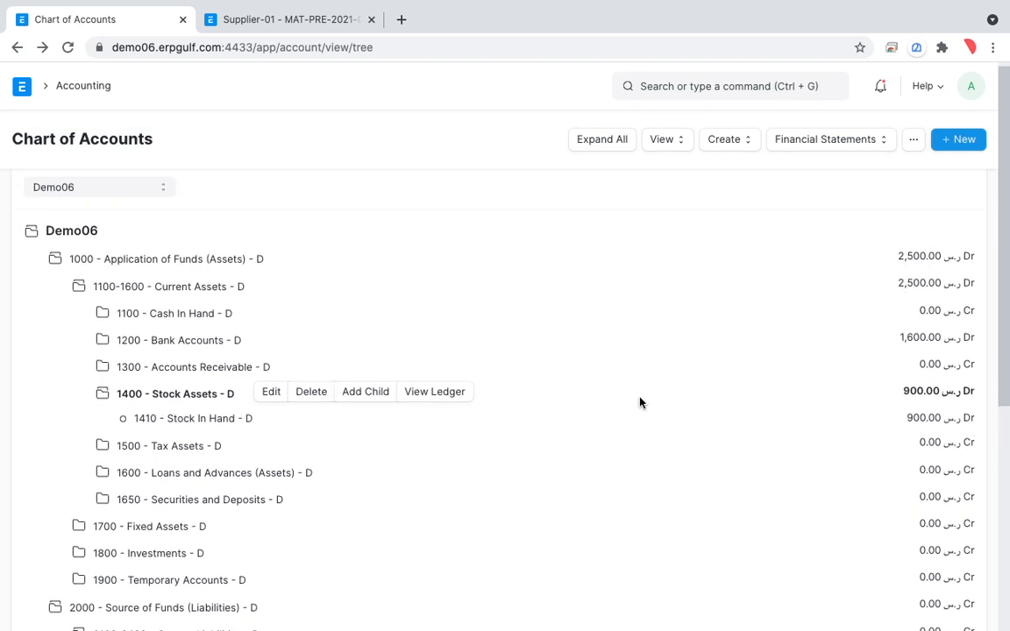
click(195, 342)
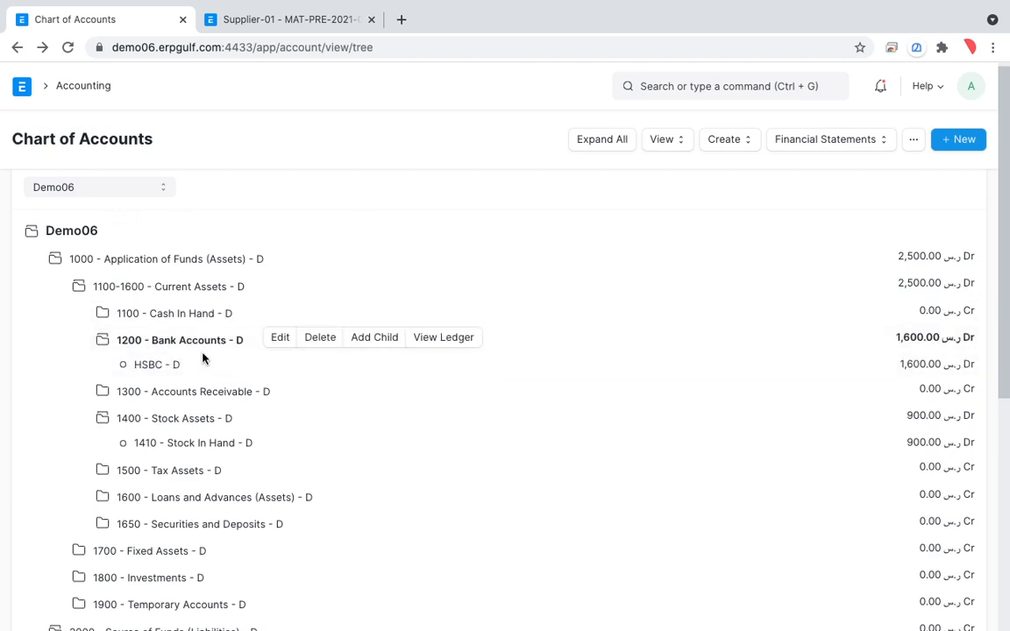
scroll(216, 417, down, 5)
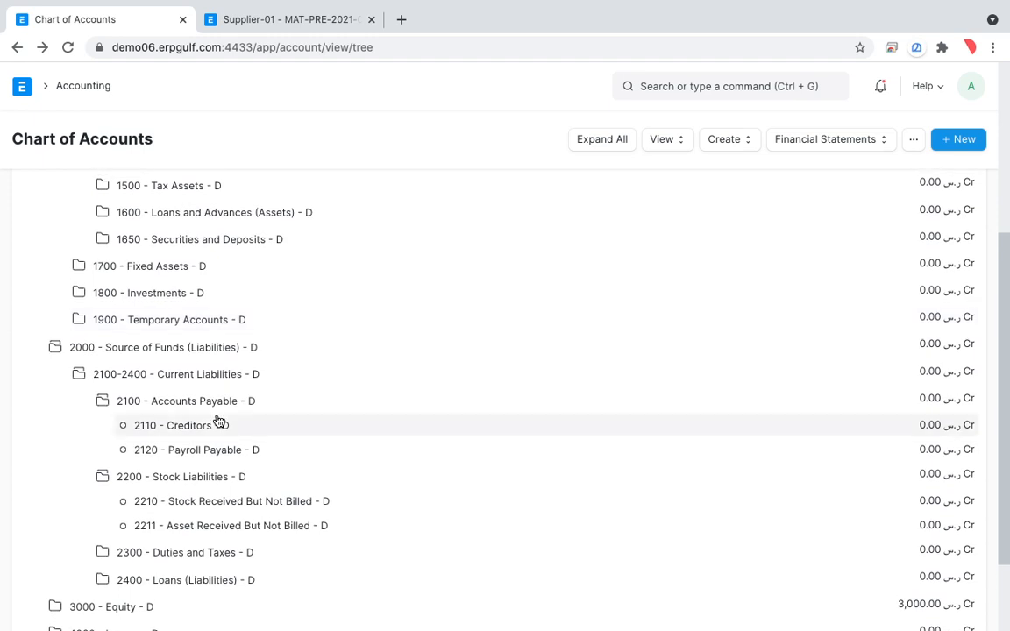
Open the Trial Balance from the chart of accounts and look through its asset, liability, equity and expense rows.
click(839, 144)
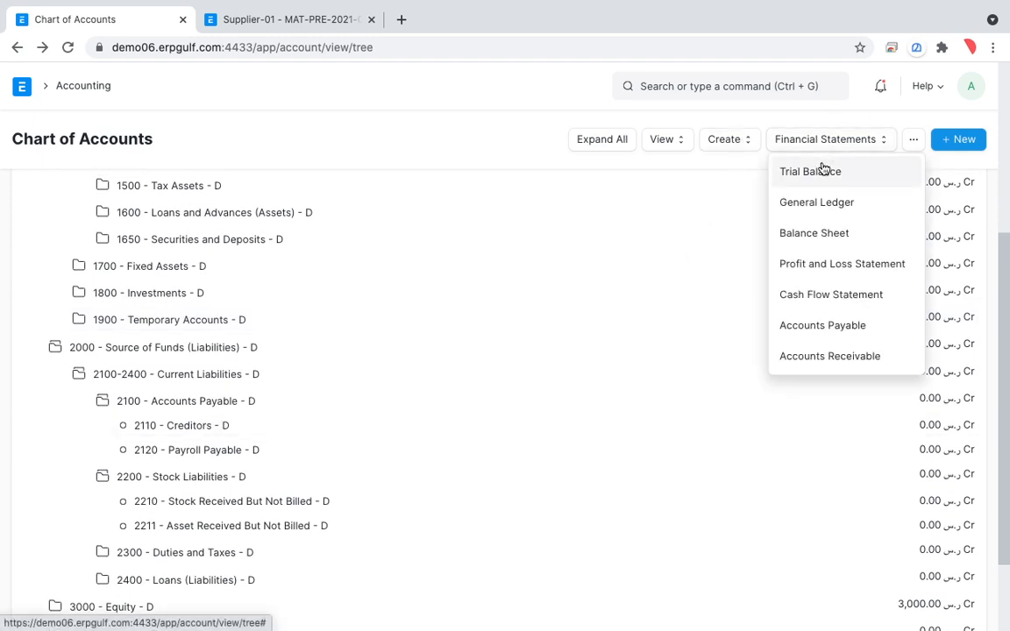
click(825, 172)
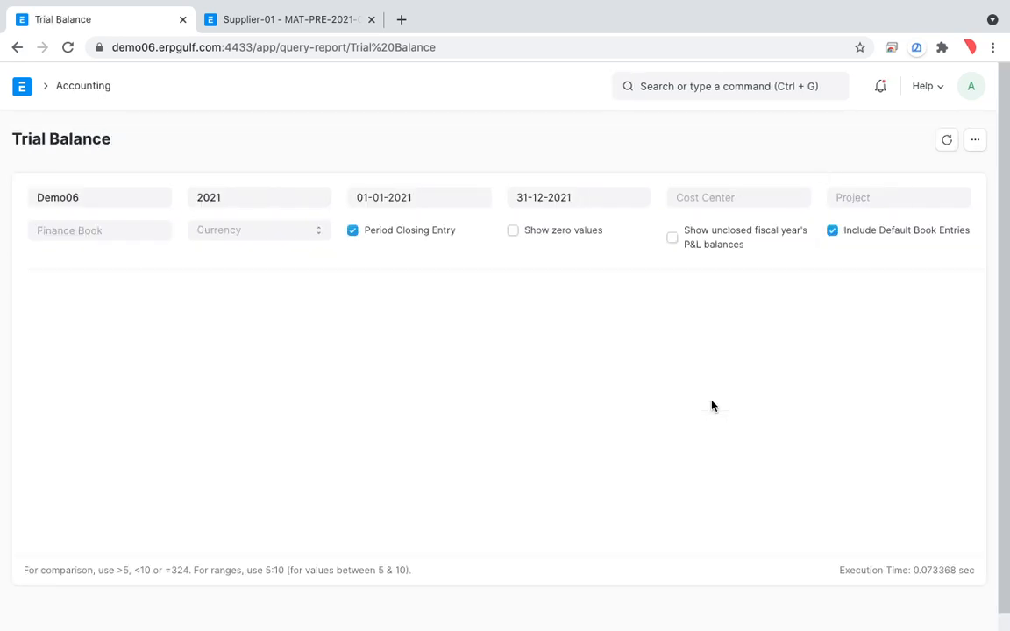
scroll(712, 406, down, 1)
scroll(712, 406, up, 1)
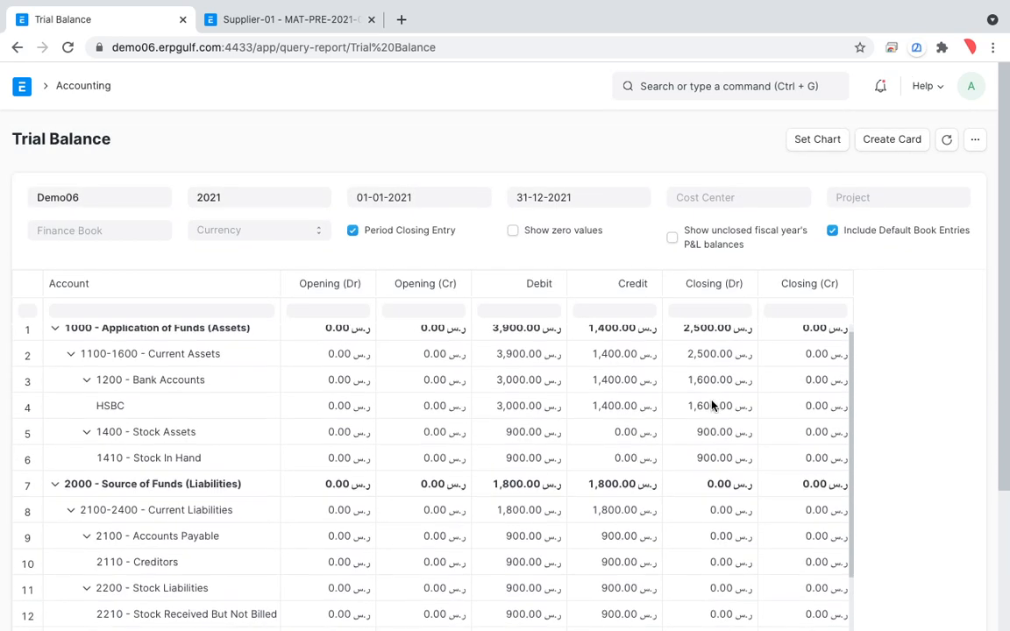
scroll(712, 406, down, 4)
scroll(712, 406, down, 3)
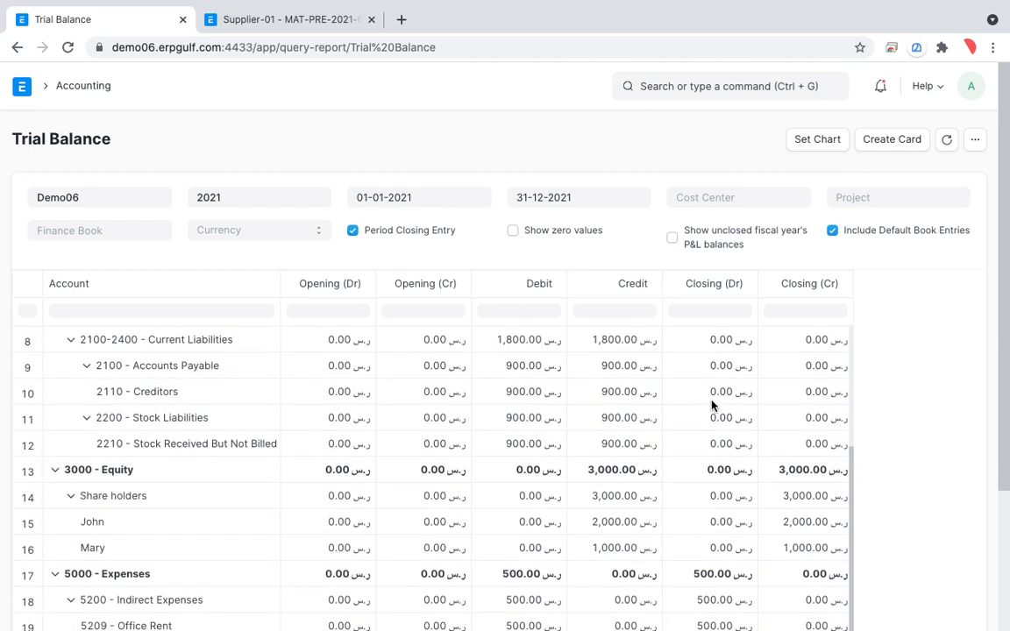
scroll(713, 406, up, 2)
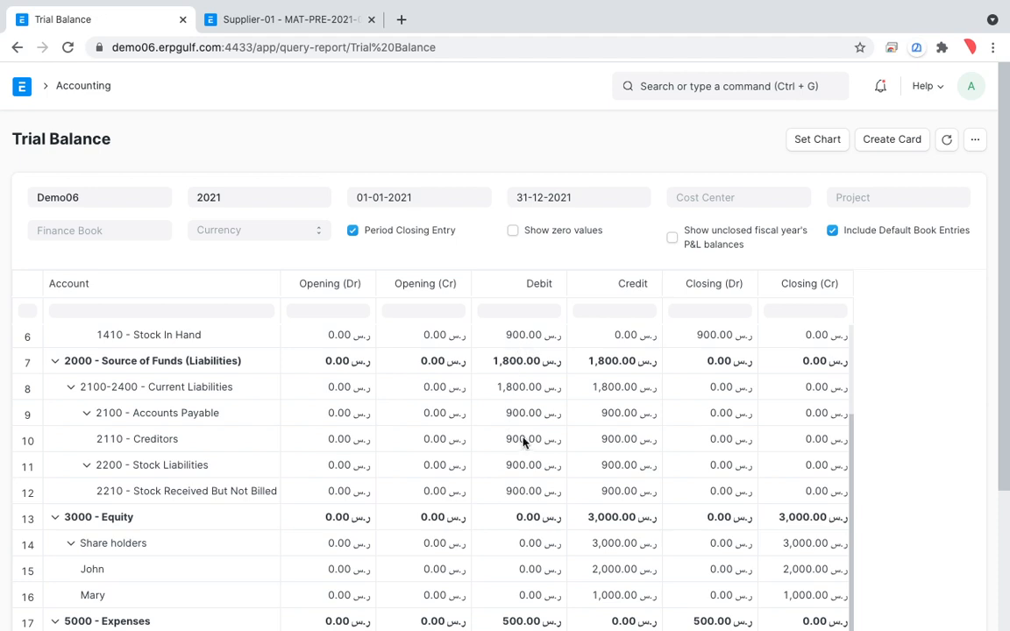
scroll(524, 443, up, 1)
scroll(545, 433, down, 1)
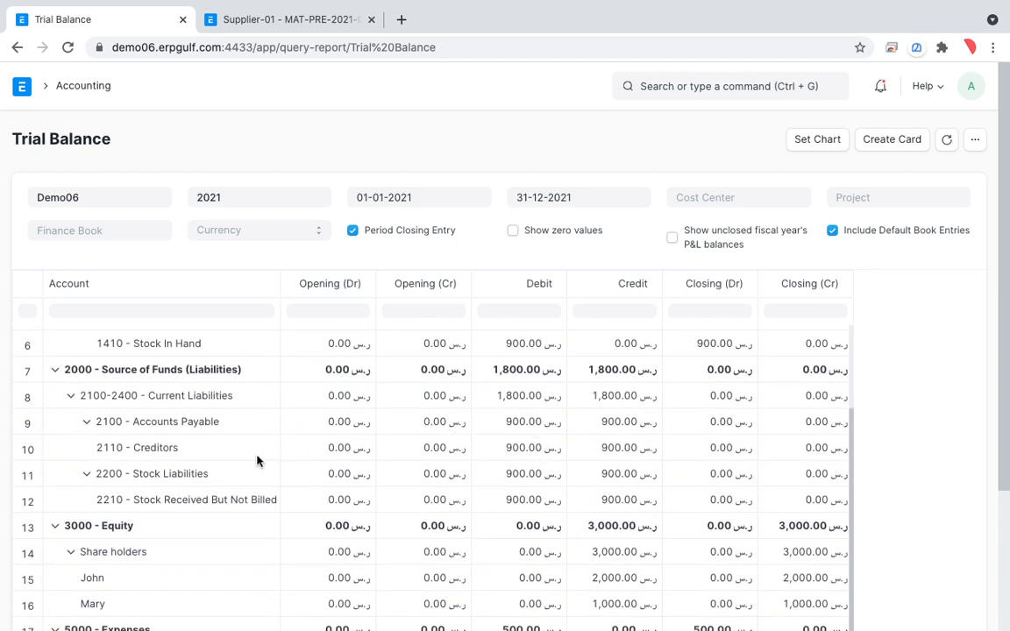
Circle the Accounts Payable and Creditors credit amounts in the trial balance with the drawing overlay, and return to the chart of accounts.
key(alt+Tab)
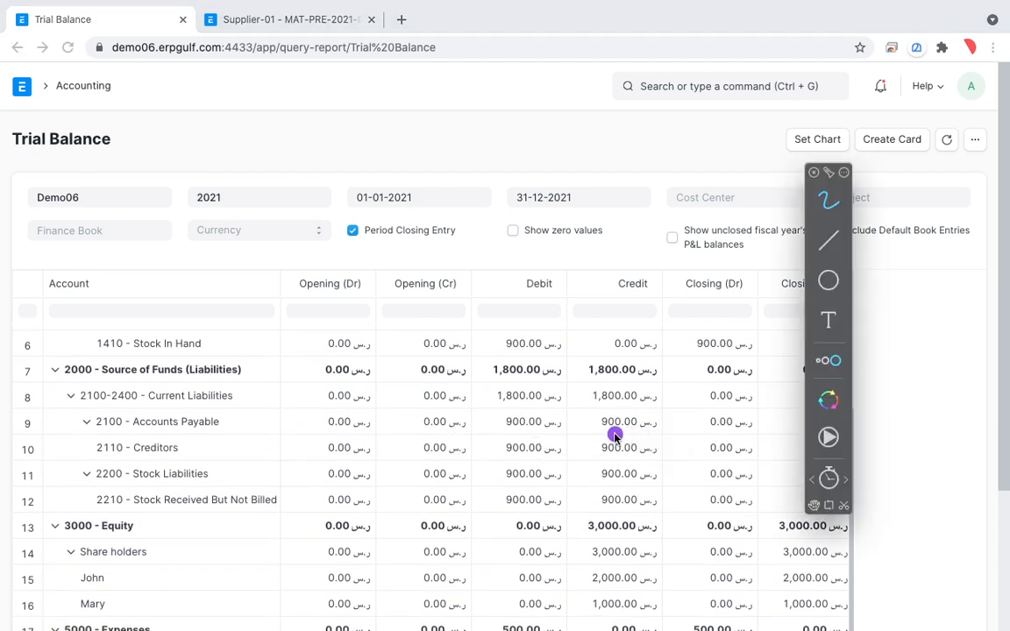
mouse_move(616, 430)
mouse_down()
mouse_move(587, 469)
mouse_move(574, 441)
mouse_up()
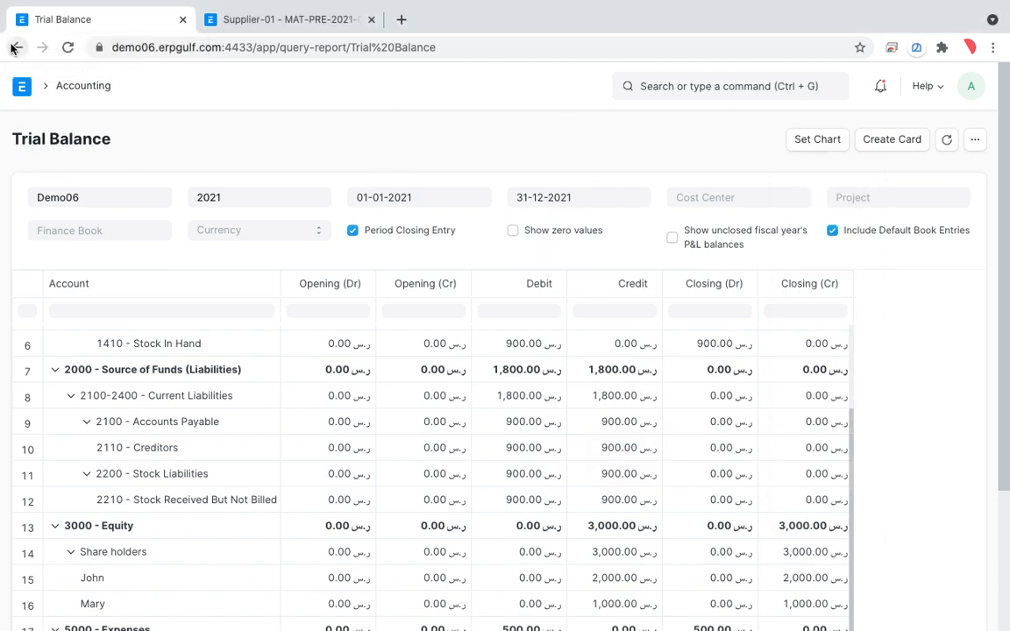
click(13, 48)
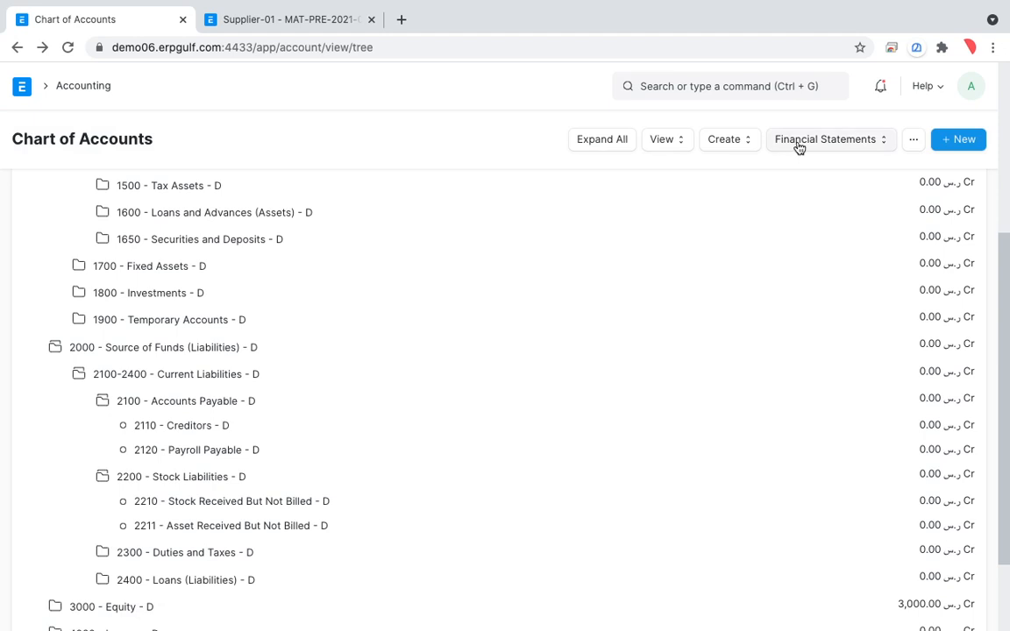
Open the Balance Sheet from the chart of accounts and circle the Total Asset figure with the drawing overlay.
click(798, 145)
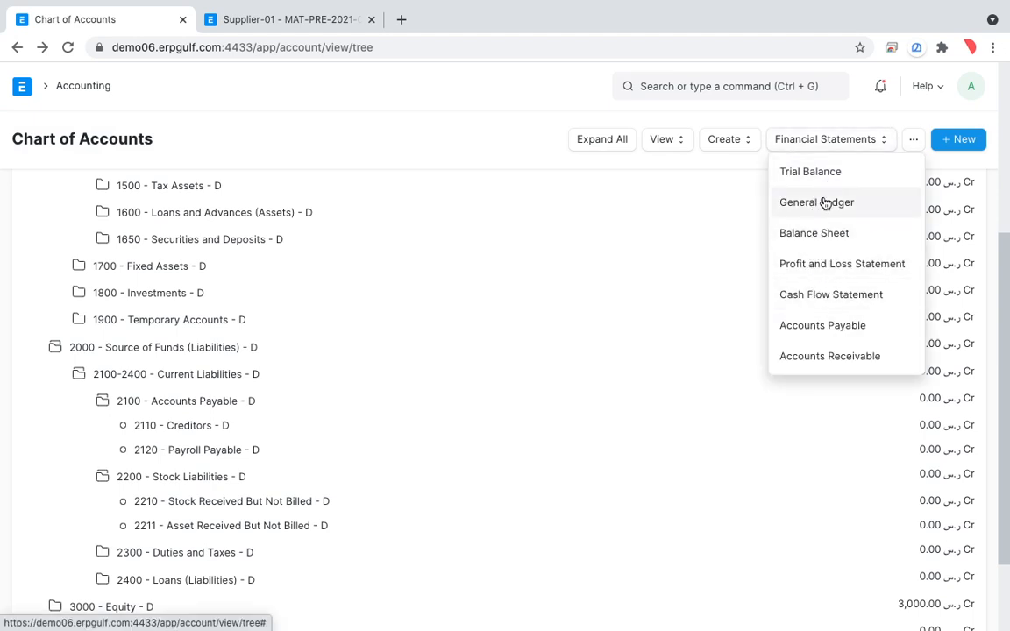
click(814, 233)
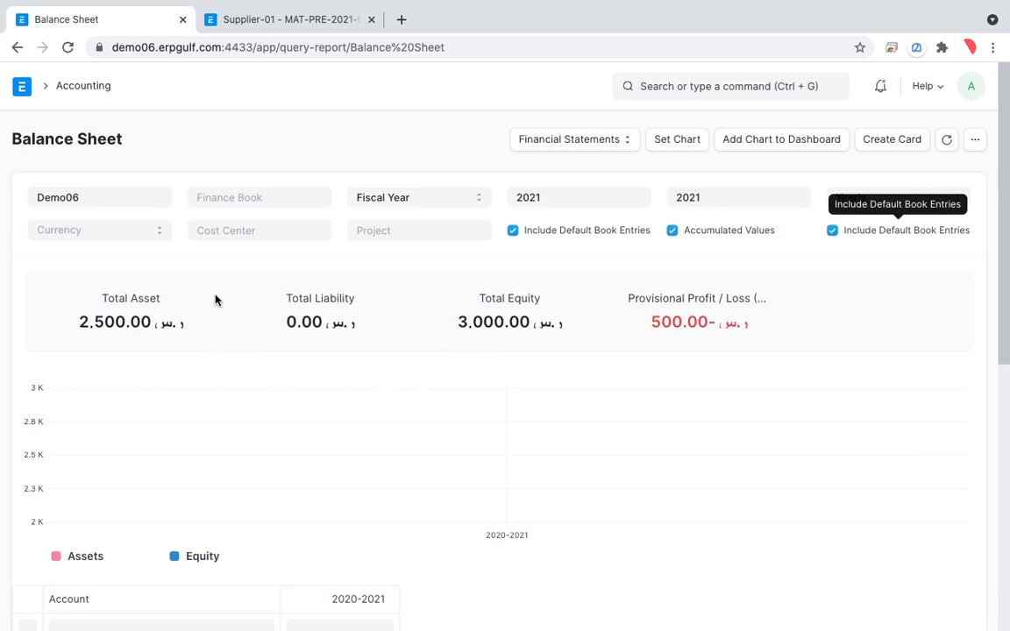
key(alt+Tab)
mouse_move(216, 305)
mouse_down()
mouse_move(56, 317)
mouse_move(185, 336)
mouse_move(157, 283)
mouse_up()
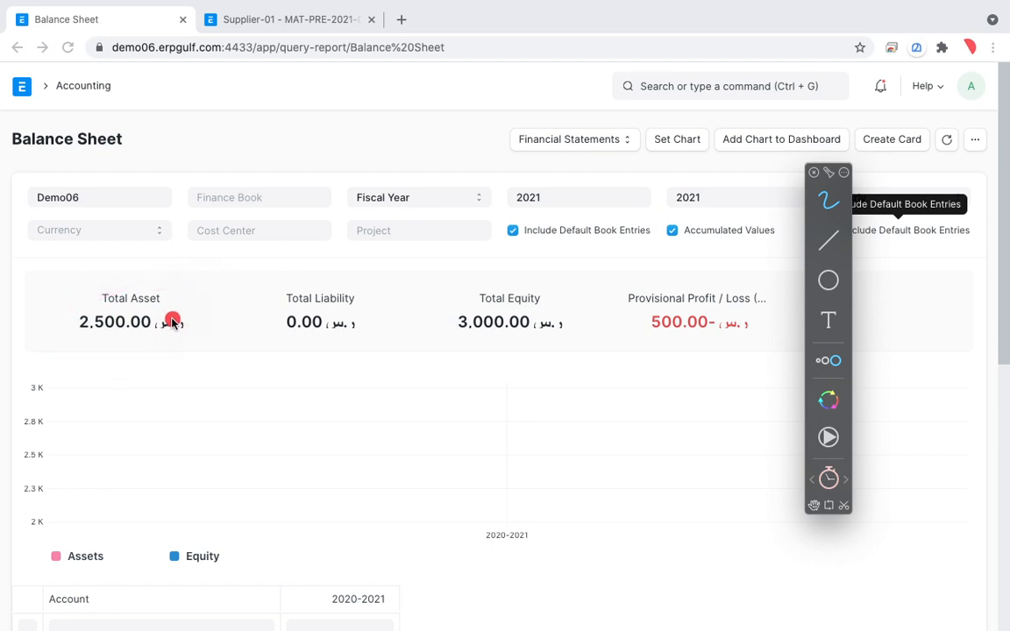
mouse_move(189, 293)
mouse_down()
mouse_move(113, 279)
mouse_move(74, 355)
mouse_move(185, 351)
mouse_up()
drag(130, 387, 153, 442)
drag(169, 365, 158, 433)
mouse_move(236, 360)
mouse_down()
mouse_move(250, 421)
mouse_move(298, 390)
mouse_move(297, 415)
mouse_up()
mouse_move(349, 344)
mouse_down()
mouse_move(367, 383)
mouse_move(383, 375)
mouse_up()
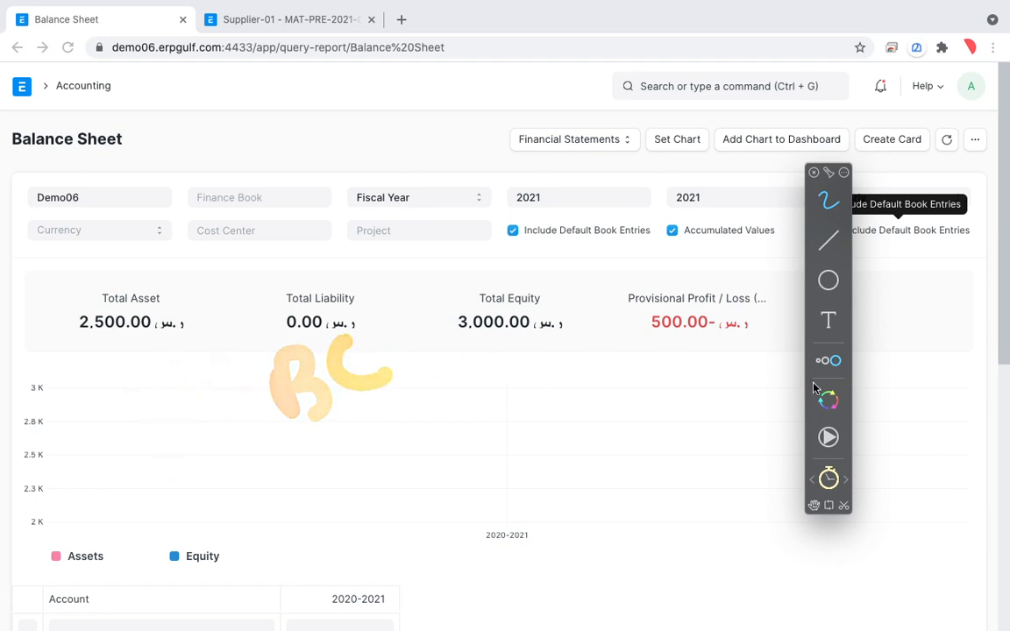
Set the drawing overlay to keep its strokes from fading, and handwrite "HSBC - 2500" across the balance sheet.
click(829, 438)
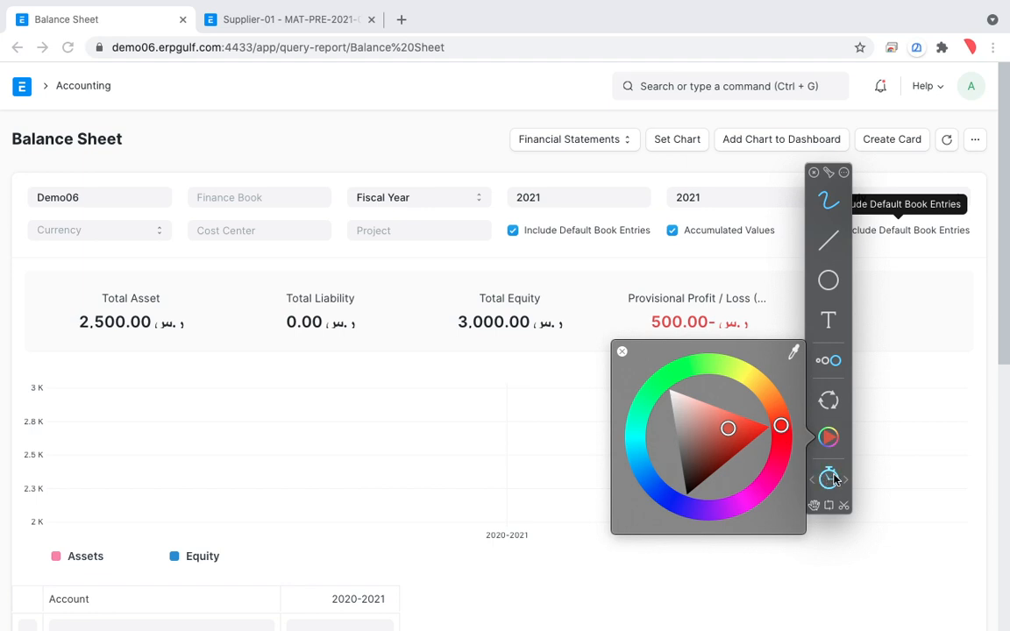
mouse_move(161, 368)
mouse_down()
mouse_move(171, 437)
mouse_move(226, 412)
mouse_up()
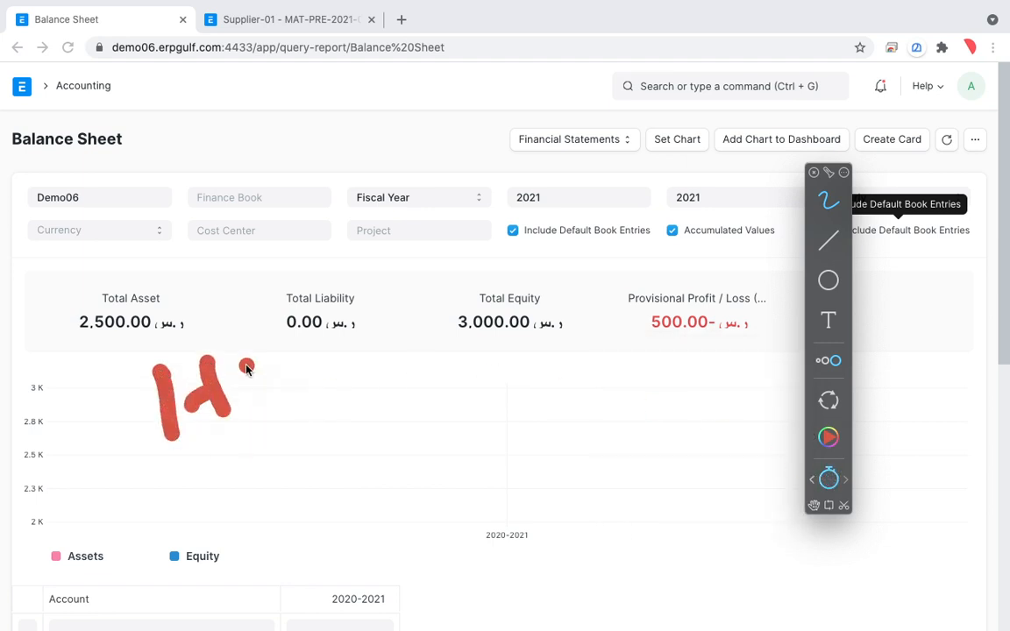
drag(246, 368, 252, 406)
drag(300, 364, 463, 332)
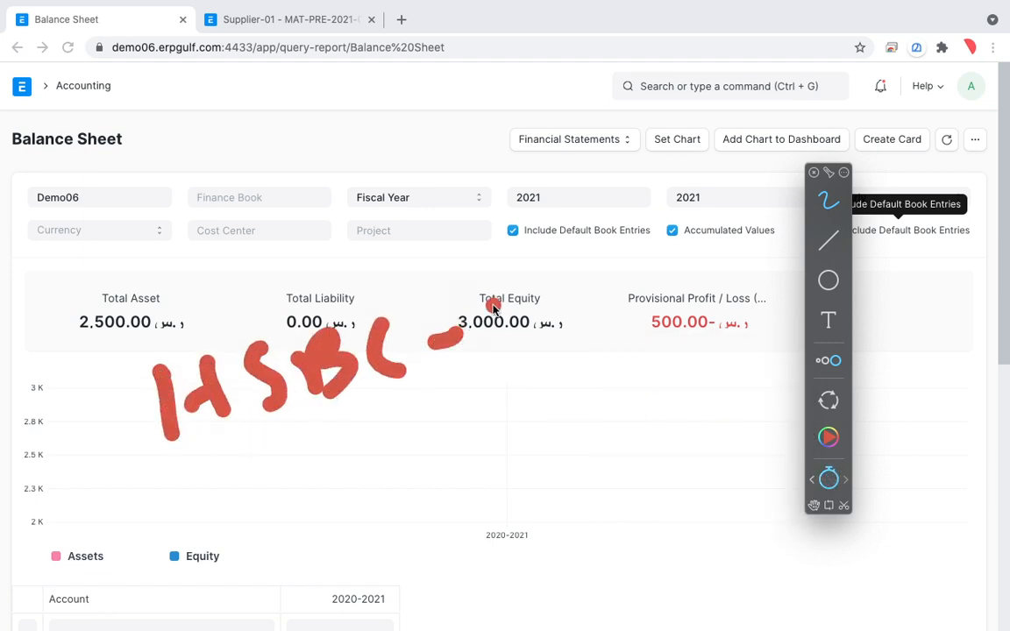
drag(523, 274, 551, 334)
mouse_move(583, 268)
mouse_down()
mouse_move(597, 316)
mouse_move(607, 261)
mouse_up()
mouse_move(629, 261)
mouse_down()
mouse_move(705, 267)
mouse_move(698, 254)
mouse_up()
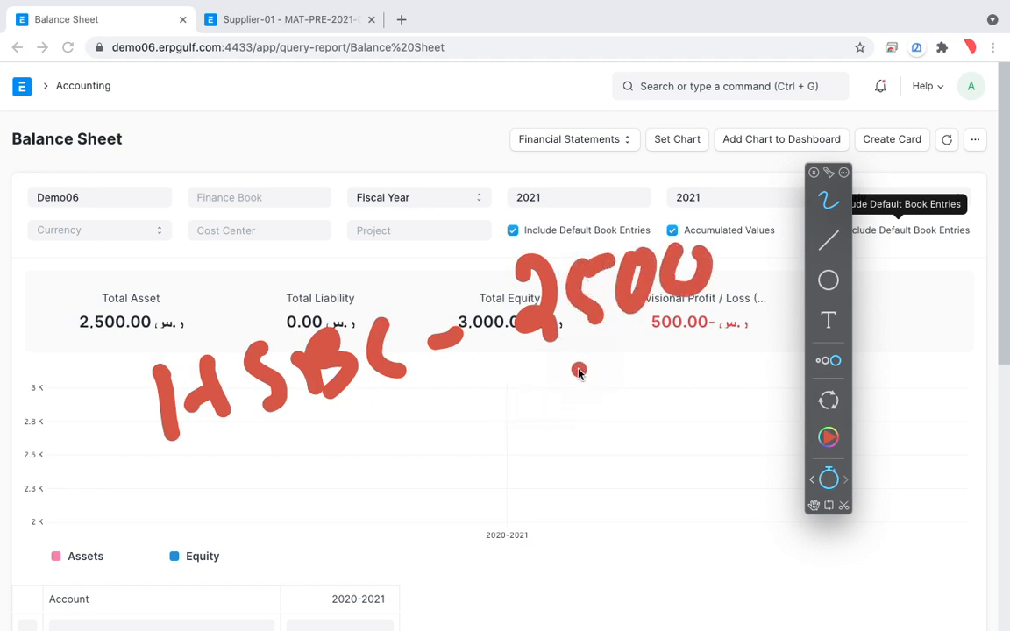
Handwrite 900 under the 2500, draw a subtraction line, and write 1600 as the result.
mouse_move(568, 379)
mouse_down()
mouse_move(589, 367)
mouse_move(584, 436)
mouse_up()
mouse_move(618, 362)
mouse_down()
mouse_move(611, 400)
mouse_move(668, 386)
mouse_up()
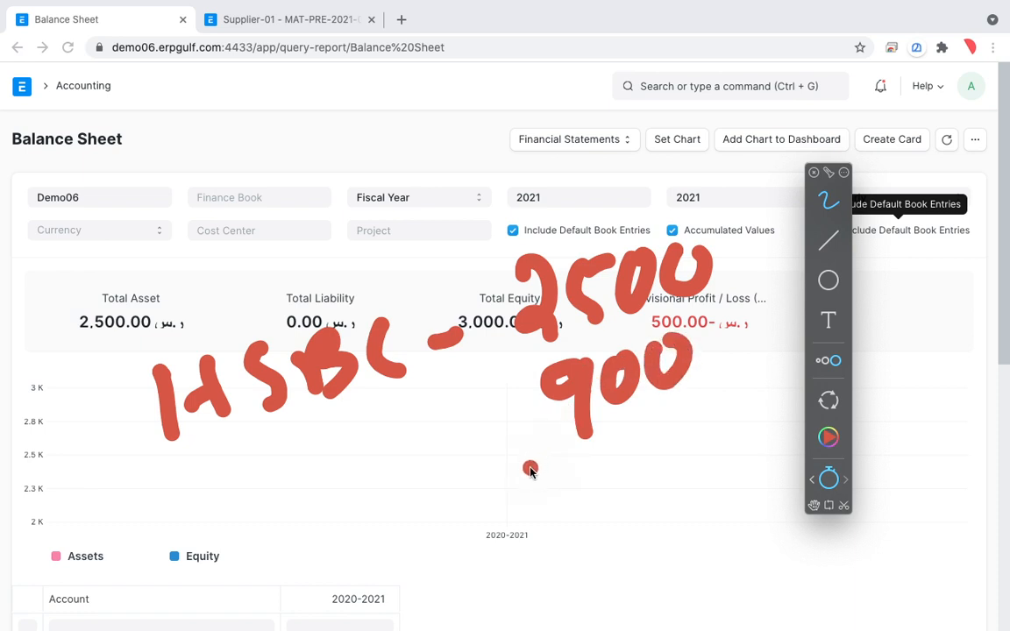
drag(478, 491, 779, 379)
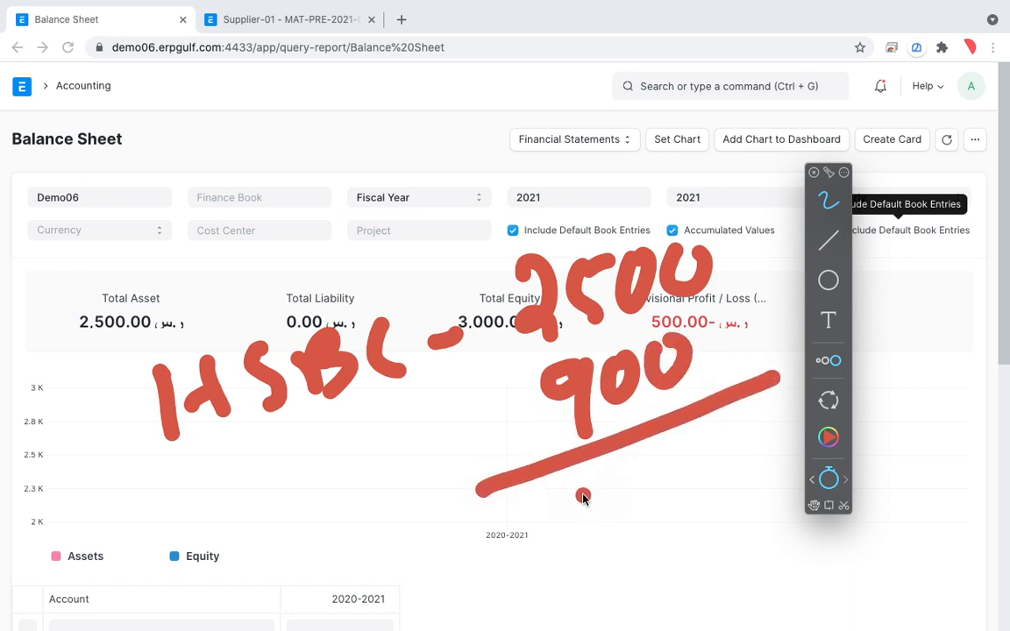
drag(576, 478, 589, 517)
drag(625, 443, 615, 478)
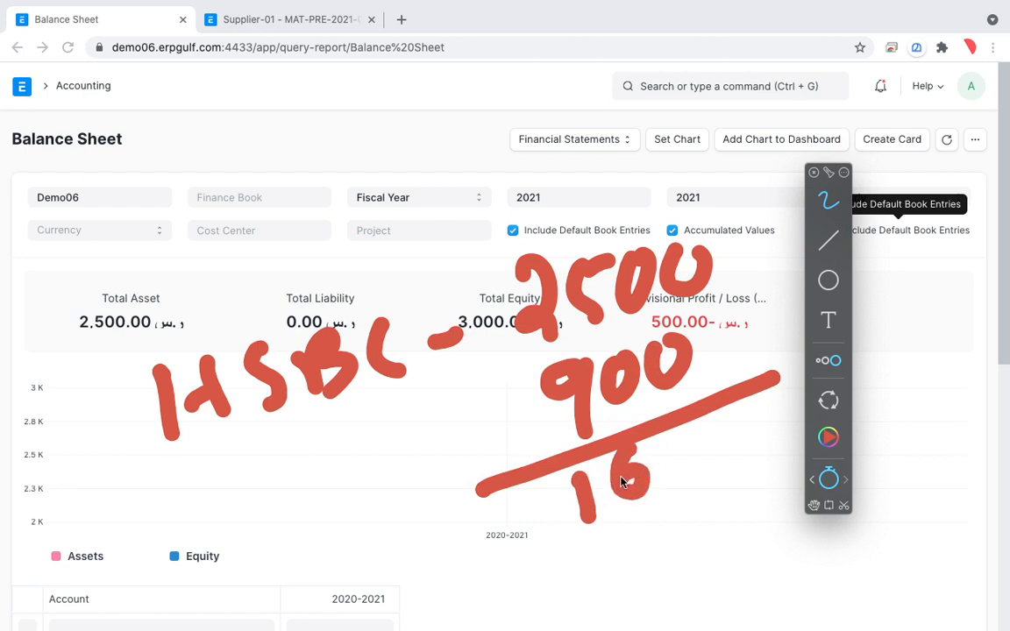
mouse_move(675, 449)
mouse_down()
mouse_move(666, 473)
mouse_move(683, 452)
mouse_move(744, 435)
mouse_move(721, 456)
mouse_up()
click(718, 452)
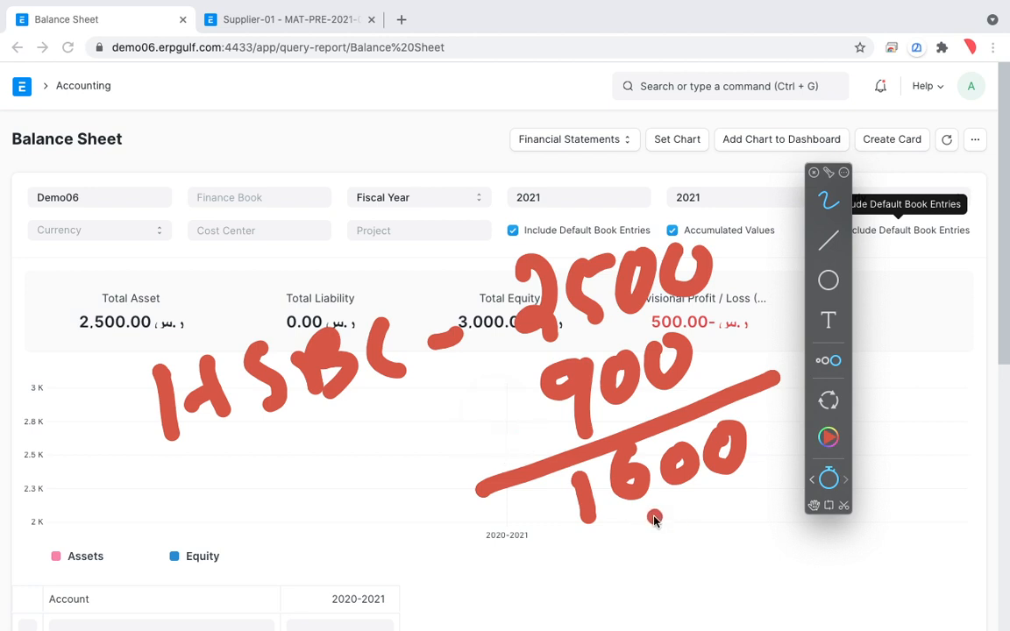
Handwrite 900 below the 1600 and label it "STOCK" with a connecting dash.
drag(660, 520, 671, 554)
mouse_move(703, 513)
mouse_down()
mouse_move(738, 522)
mouse_move(742, 491)
mouse_up()
drag(603, 555, 516, 582)
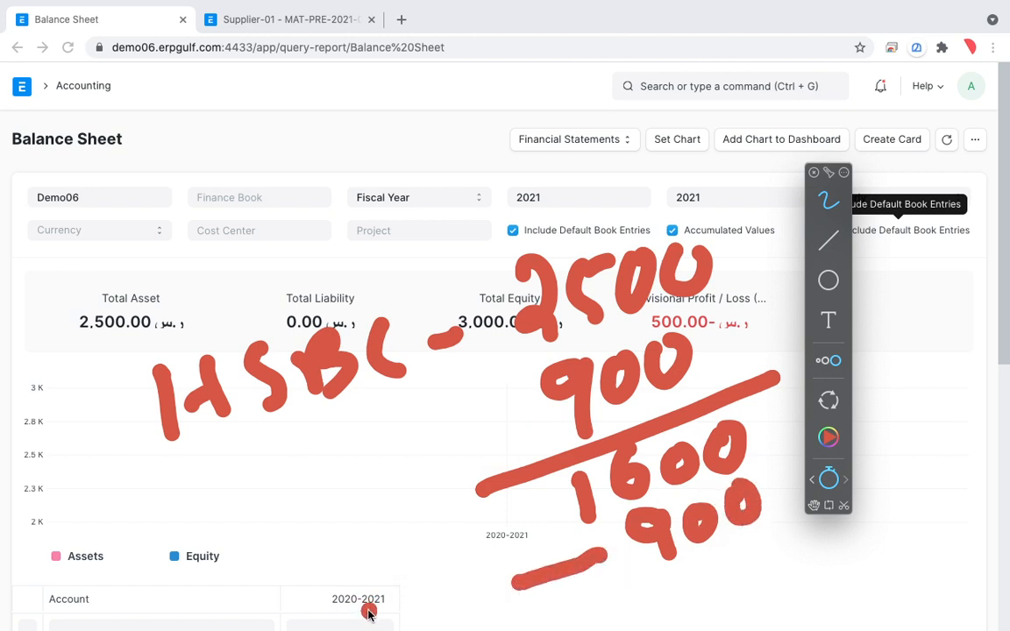
mouse_move(378, 603)
mouse_down()
mouse_move(374, 593)
mouse_move(414, 581)
mouse_move(428, 595)
mouse_move(475, 583)
mouse_up()
drag(399, 586, 425, 579)
mouse_move(469, 575)
mouse_down()
mouse_move(463, 606)
mouse_move(487, 607)
mouse_up()
drag(517, 566, 513, 605)
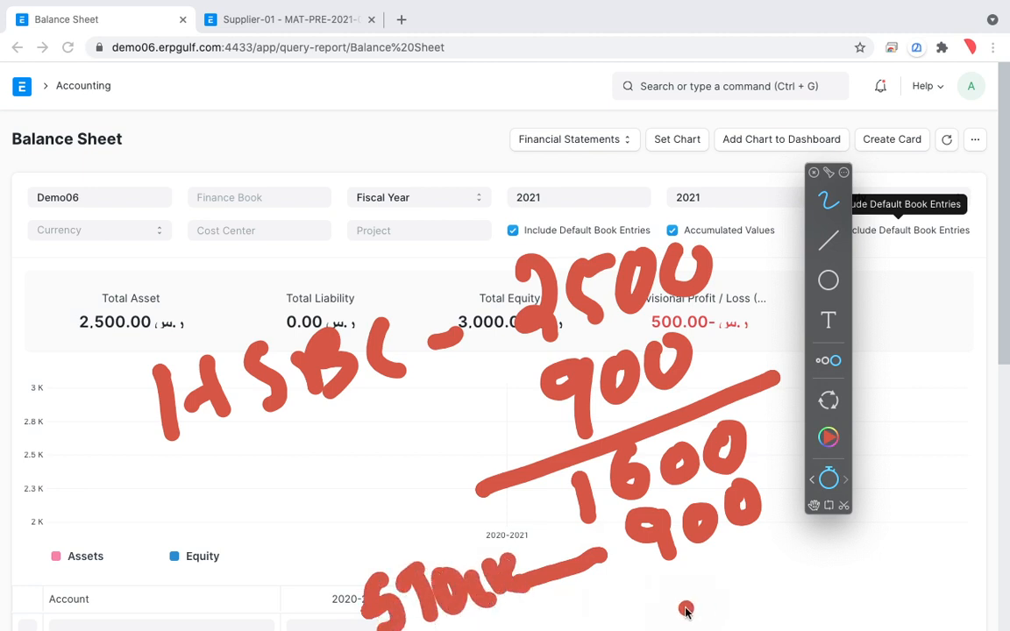
Draw a total line under the stock's 900 and handwrite 2500 beneath it.
drag(589, 606, 805, 525)
drag(676, 605, 709, 626)
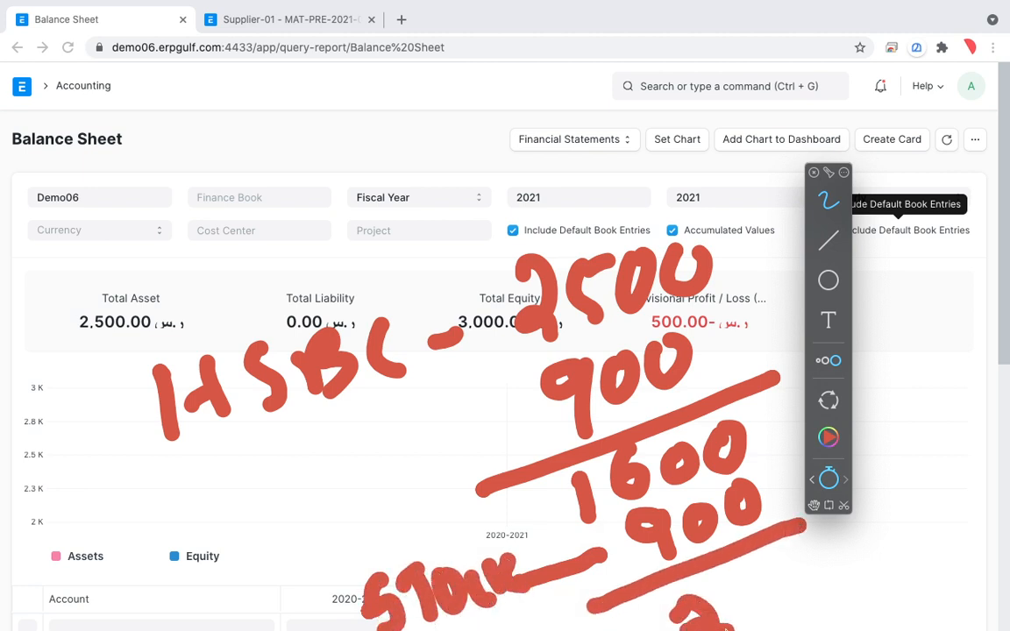
drag(750, 574, 758, 624)
mouse_move(783, 565)
mouse_down()
mouse_move(812, 565)
mouse_move(826, 550)
mouse_up()
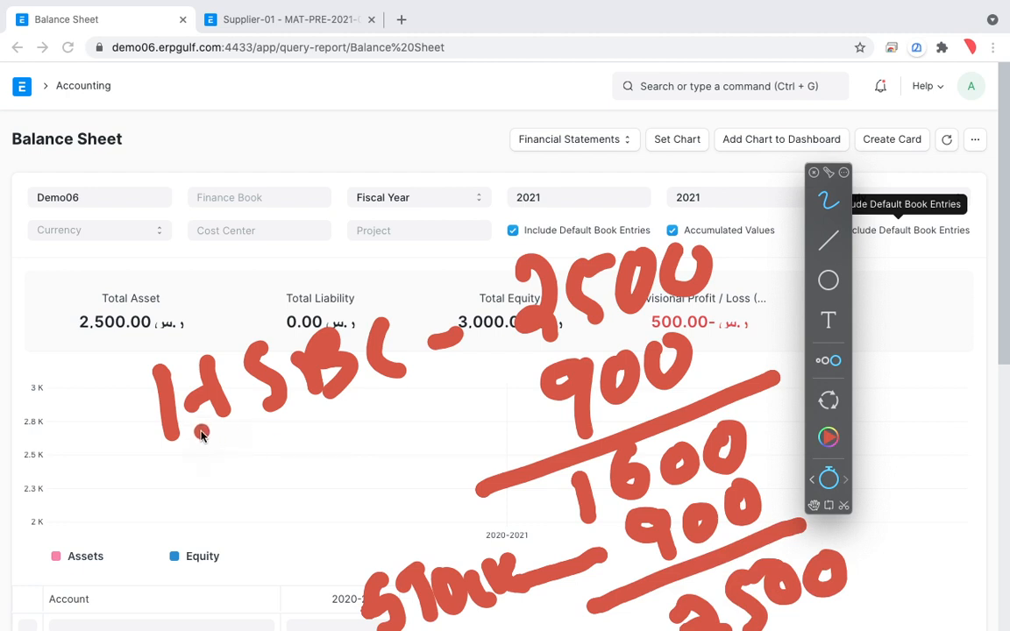
Draw a double-headed arrow between HSBC and STOCK, and a long curve from HSBC round to the handwritten total.
mouse_move(211, 452)
mouse_down()
mouse_move(184, 519)
mouse_move(311, 567)
mouse_move(302, 595)
mouse_up()
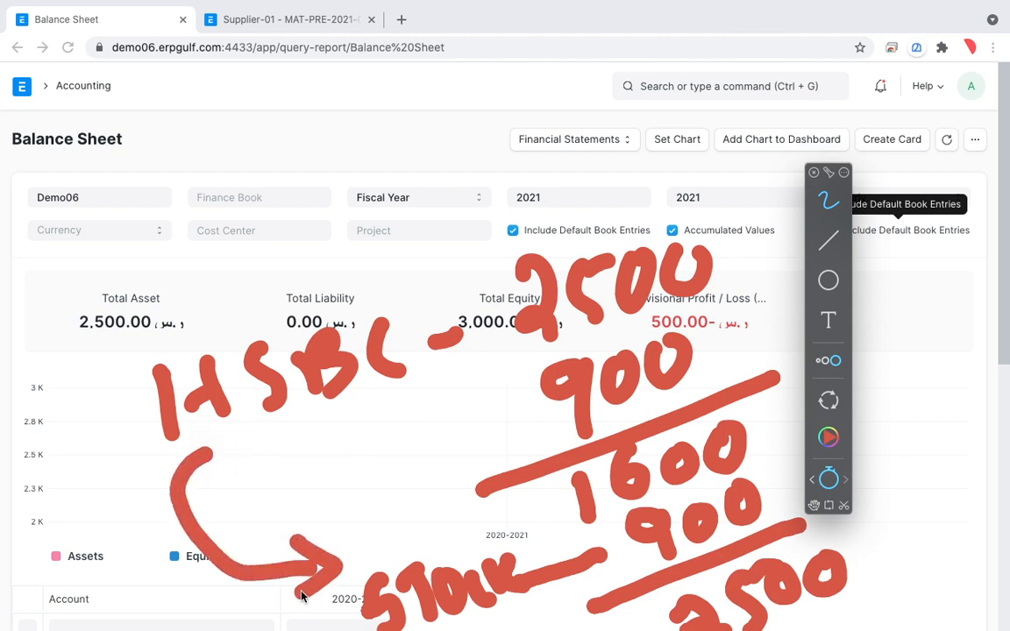
mouse_move(188, 463)
mouse_down()
mouse_move(230, 437)
mouse_move(235, 485)
mouse_up()
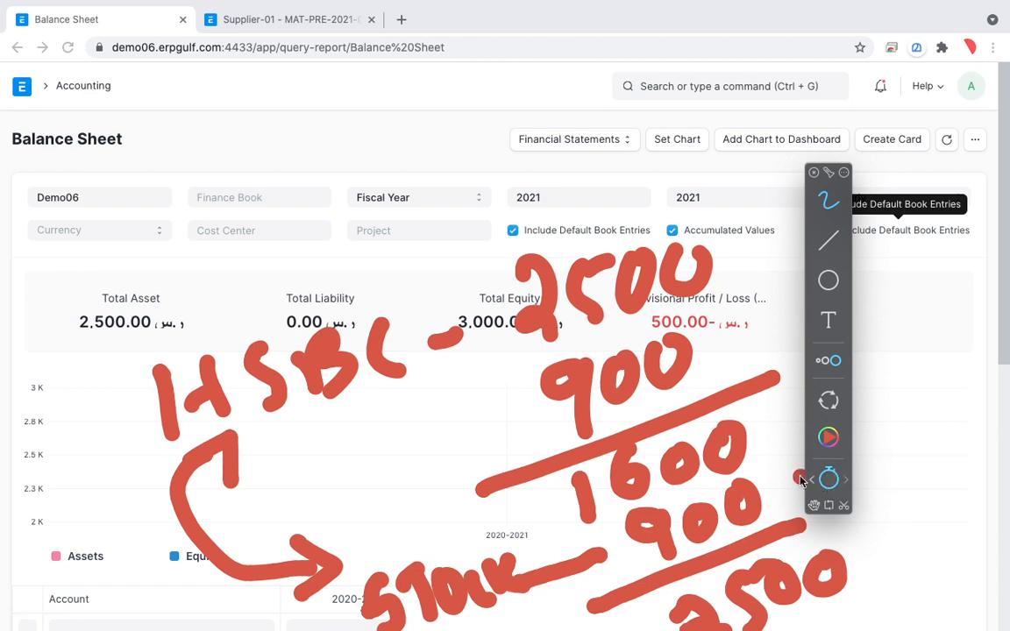
mouse_move(194, 315)
mouse_down()
mouse_move(526, 197)
mouse_move(712, 210)
mouse_move(778, 614)
mouse_up()
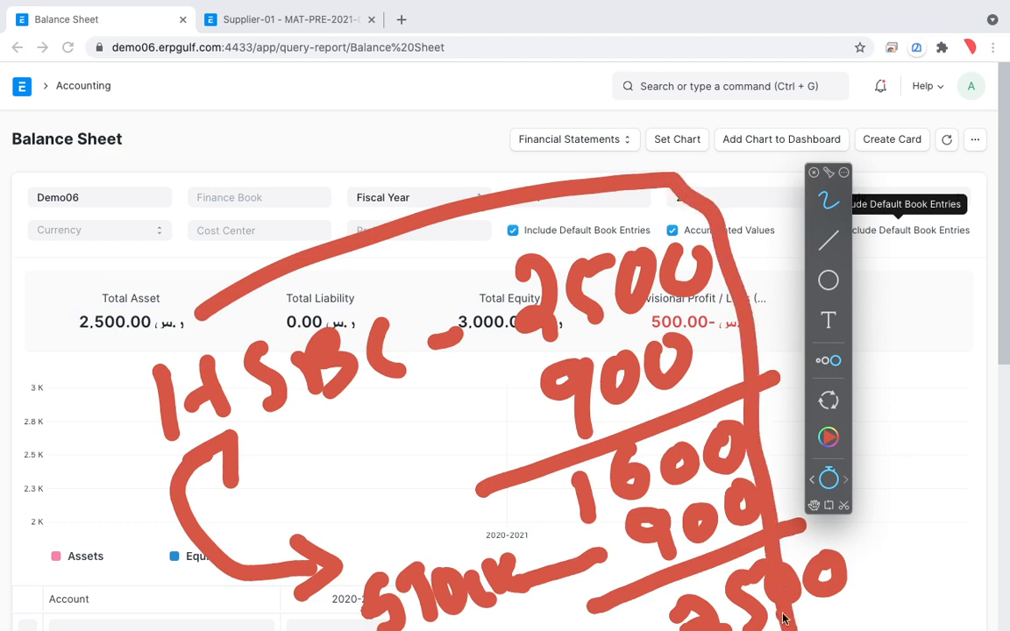
Set the overlay drawings to fade again, and circle the Total Asset, Total Equity and Provisional Profit / Loss figures.
click(829, 478)
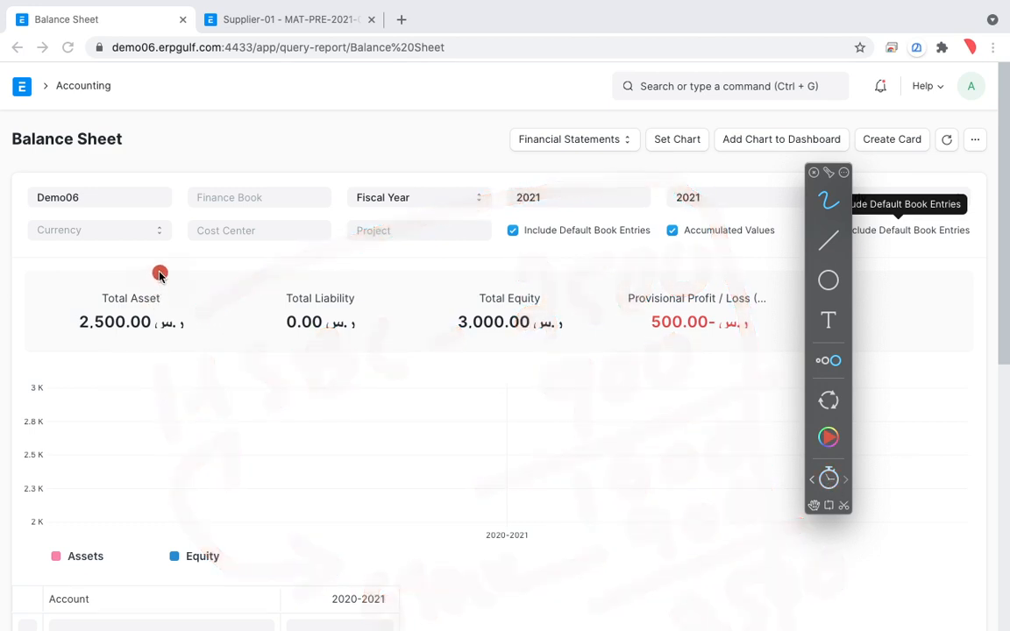
mouse_move(160, 274)
mouse_down()
mouse_move(48, 300)
mouse_move(218, 339)
mouse_move(145, 259)
mouse_up()
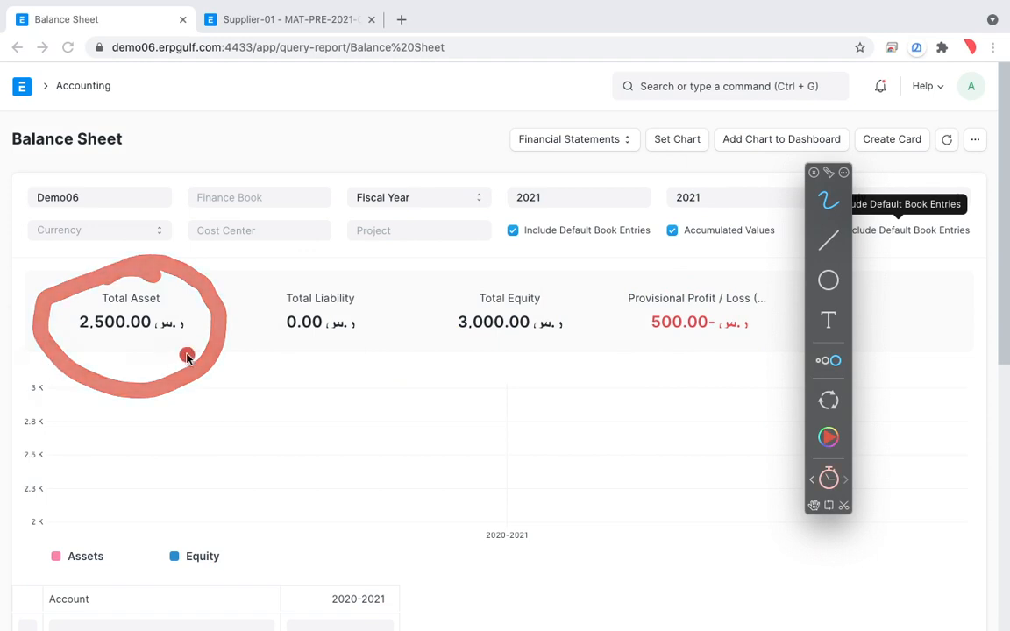
mouse_move(575, 281)
mouse_down()
mouse_move(439, 379)
mouse_move(605, 294)
mouse_up()
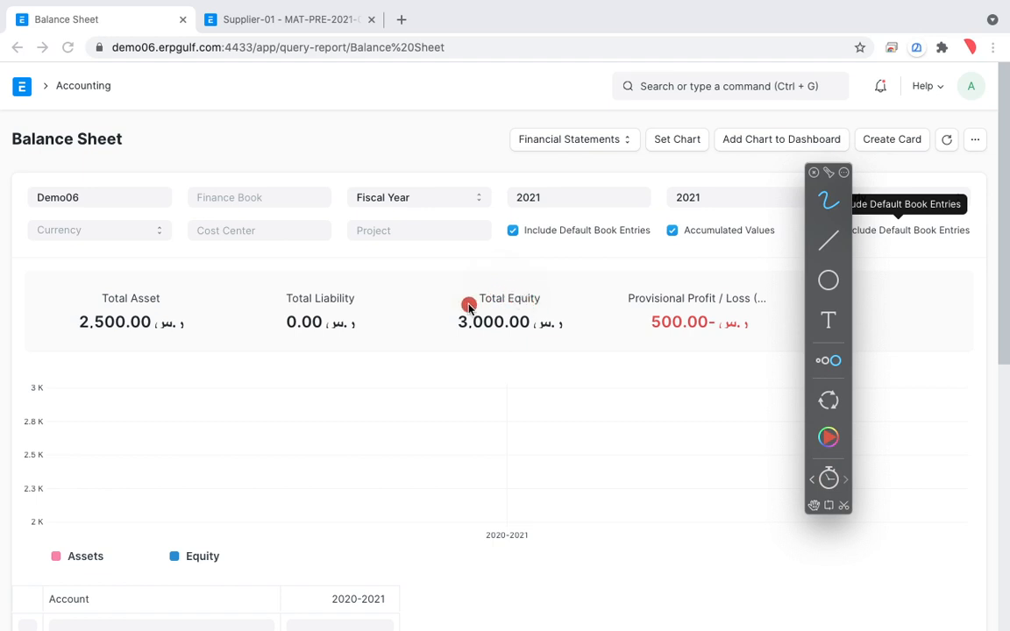
mouse_move(676, 264)
mouse_down()
mouse_move(587, 272)
mouse_move(780, 323)
mouse_move(577, 285)
mouse_up()
mouse_move(671, 287)
mouse_down()
mouse_move(618, 342)
mouse_move(669, 277)
mouse_move(614, 267)
mouse_up()
Stop the overlay strokes from fading, handwrite "CHART", "BUYING" and "SELLING", and mark SELLING with an underline and an arrow.
mouse_move(193, 402)
mouse_down()
mouse_move(146, 429)
mouse_move(180, 531)
mouse_up()
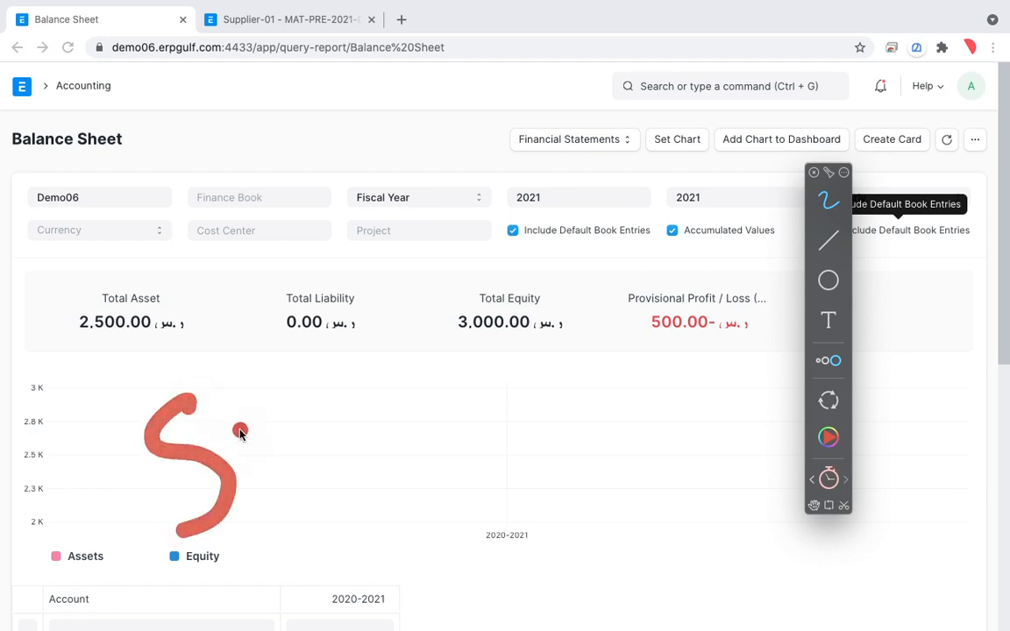
drag(272, 396, 337, 485)
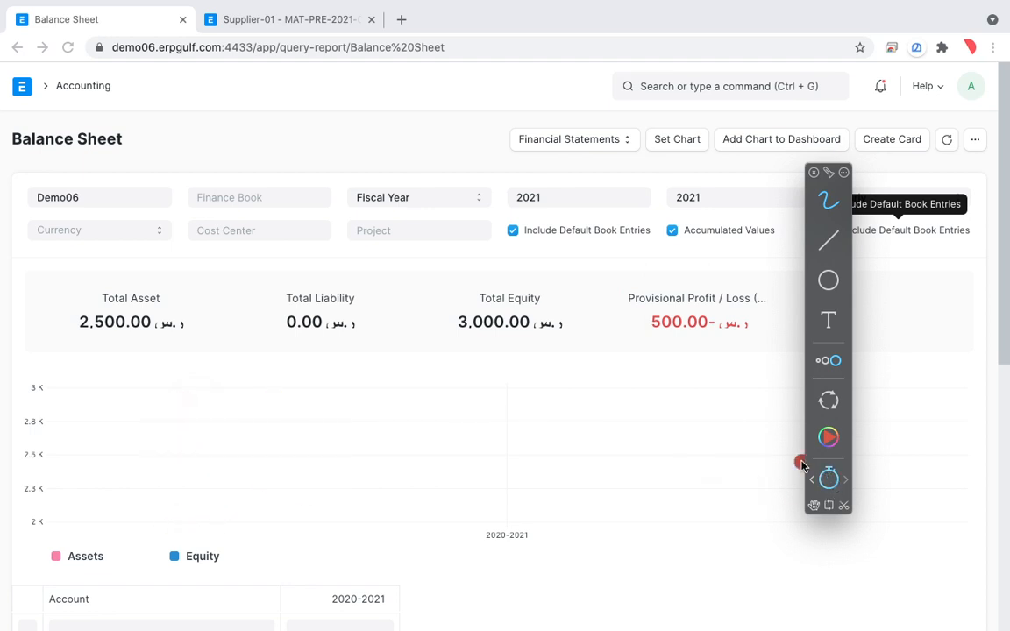
mouse_move(194, 329)
mouse_down()
mouse_move(217, 386)
mouse_move(228, 331)
mouse_move(246, 375)
mouse_up()
mouse_move(256, 311)
mouse_down()
mouse_move(280, 362)
mouse_move(326, 298)
mouse_move(387, 327)
mouse_move(439, 320)
mouse_move(429, 323)
mouse_up()
mouse_move(270, 429)
mouse_down()
mouse_move(300, 442)
mouse_move(422, 399)
mouse_move(443, 377)
mouse_move(504, 359)
mouse_move(526, 308)
mouse_move(634, 356)
mouse_up()
mouse_move(392, 517)
mouse_down()
mouse_move(485, 534)
mouse_move(511, 476)
mouse_move(557, 457)
mouse_move(611, 481)
mouse_move(714, 403)
mouse_move(773, 423)
mouse_up()
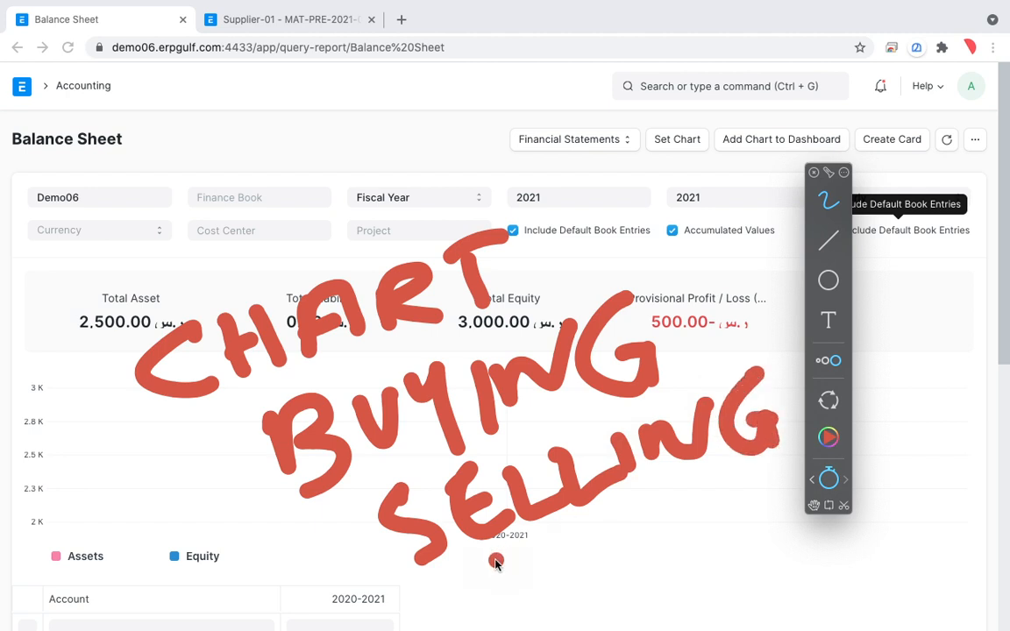
drag(496, 561, 739, 478)
click(645, 330)
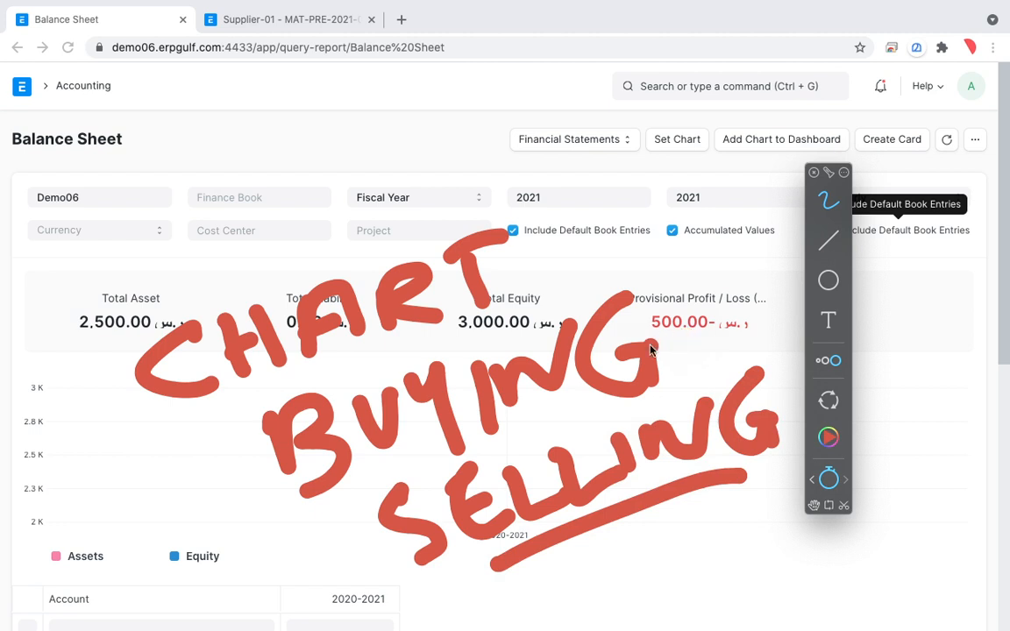
mouse_move(291, 585)
mouse_down()
mouse_move(345, 564)
mouse_move(368, 572)
mouse_up()
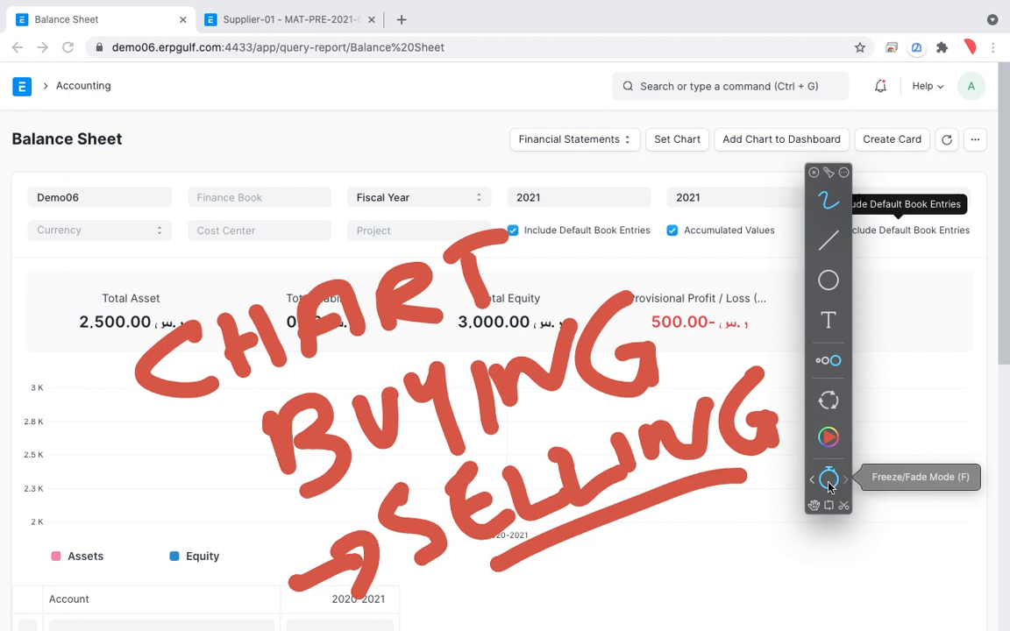
Switch from the browser to the OBS Studio window with the recording controls.
key(super+Tab)
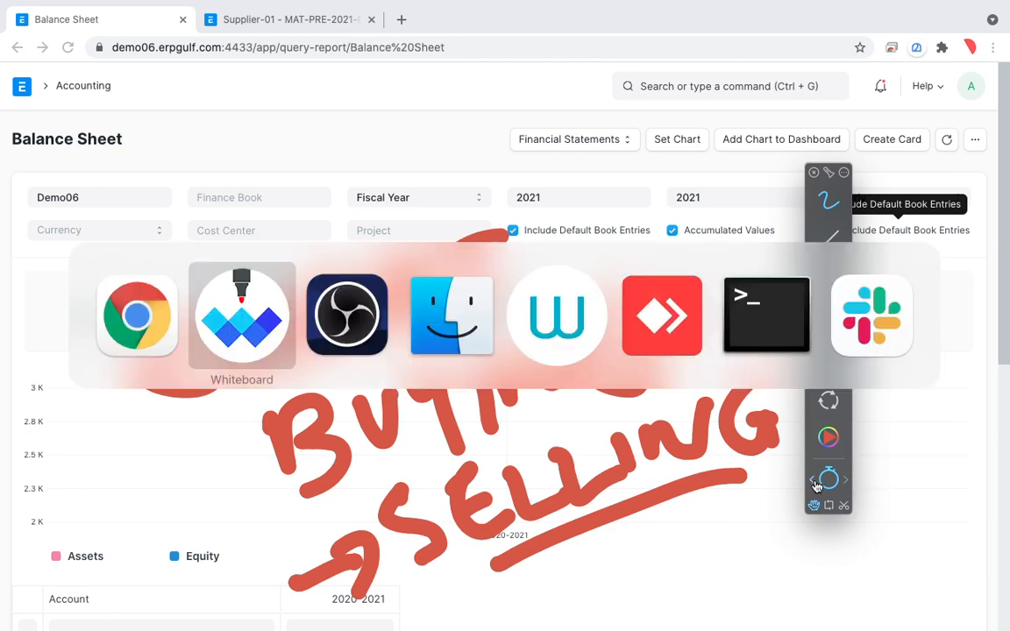
key(super+Tab)
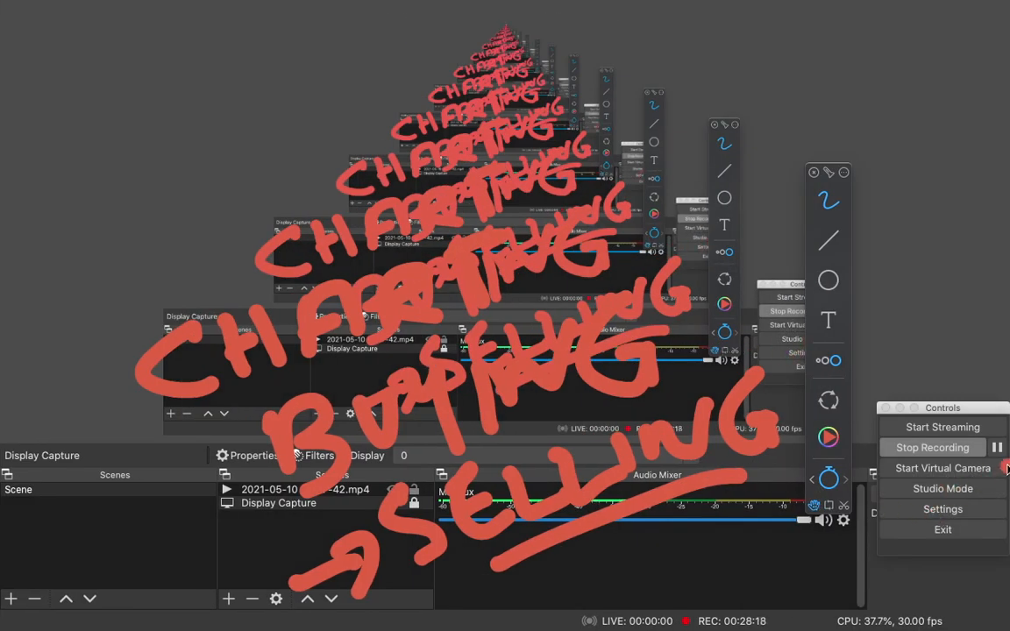